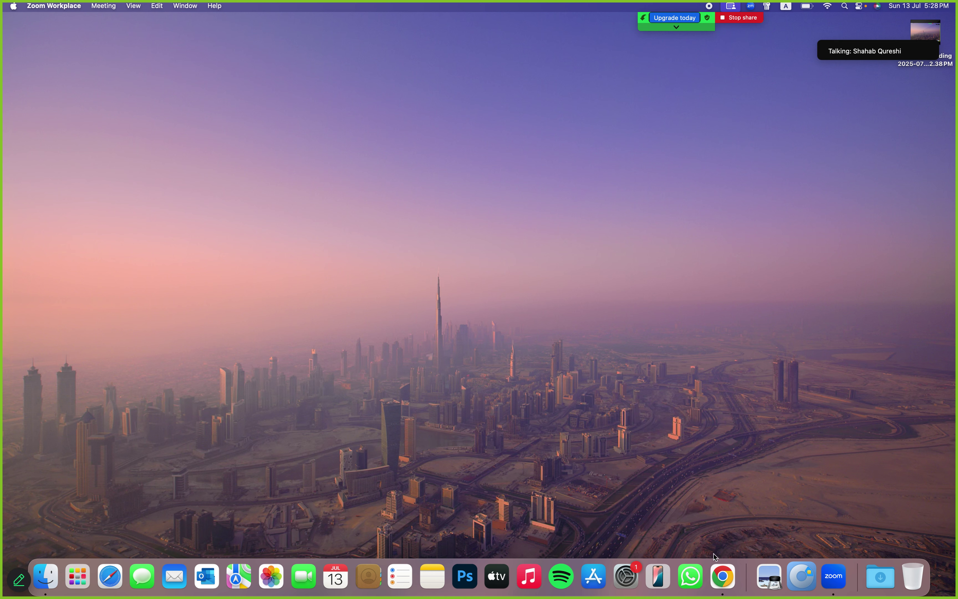
Open Chrome with the Computribe profile, load dev-computribedmm002.pantheonsite.io past the Pantheon sandbox notice, and make the window full screen
click(724, 572)
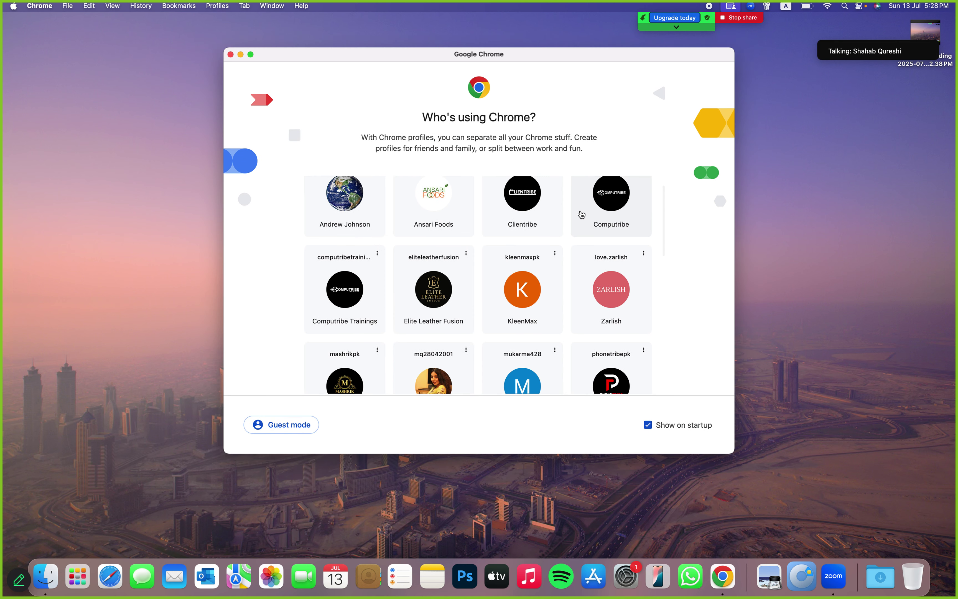
click(606, 197)
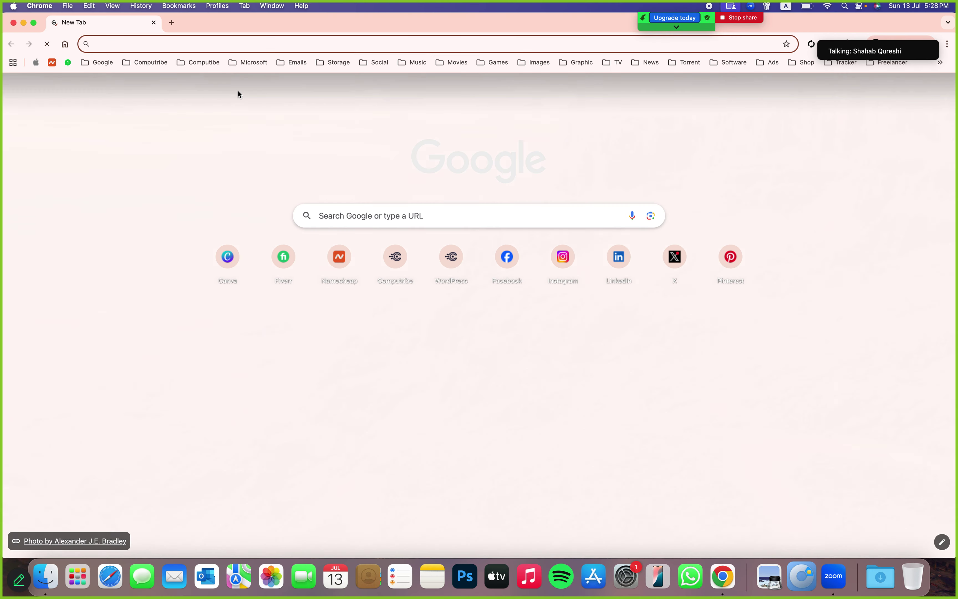
text(de)
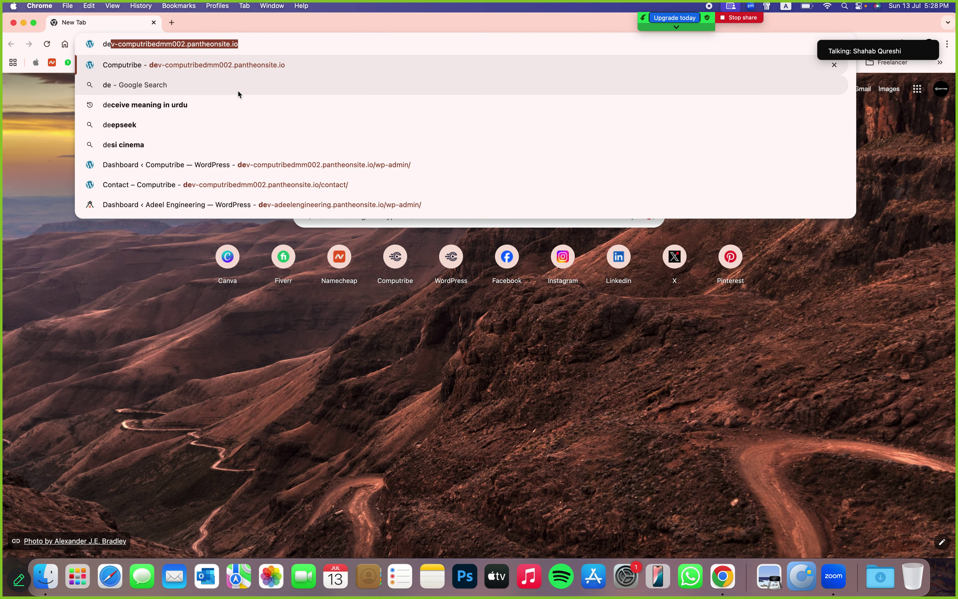
key(Return)
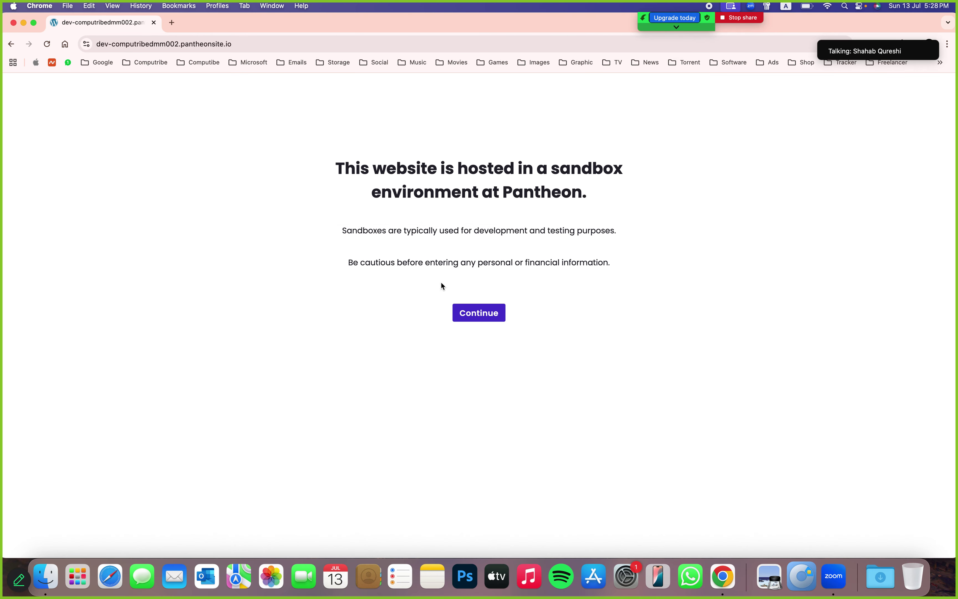
click(475, 311)
click(36, 24)
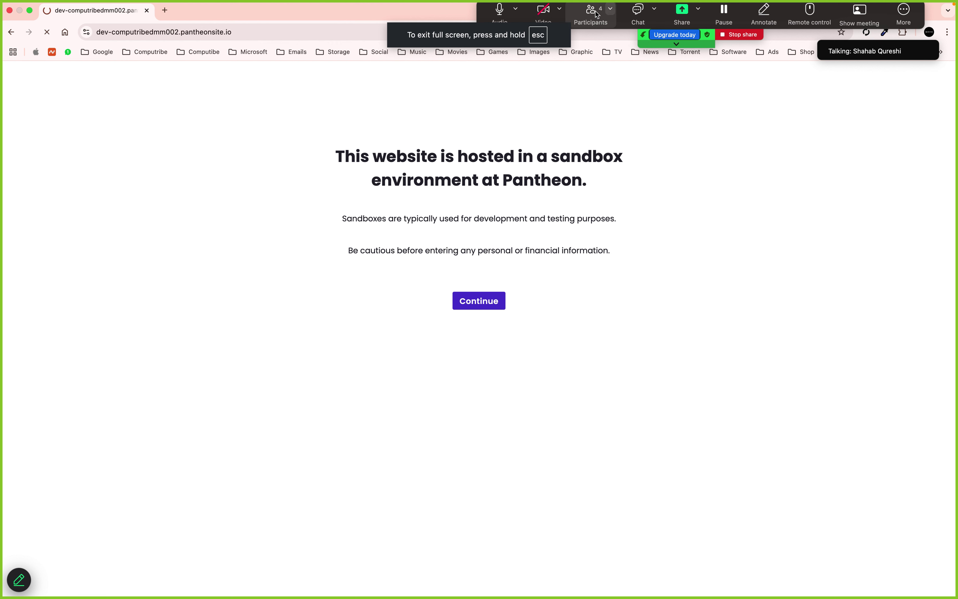
Check the Zoom meeting's participants list, dismiss its upgrade offer, and close the list
click(596, 14)
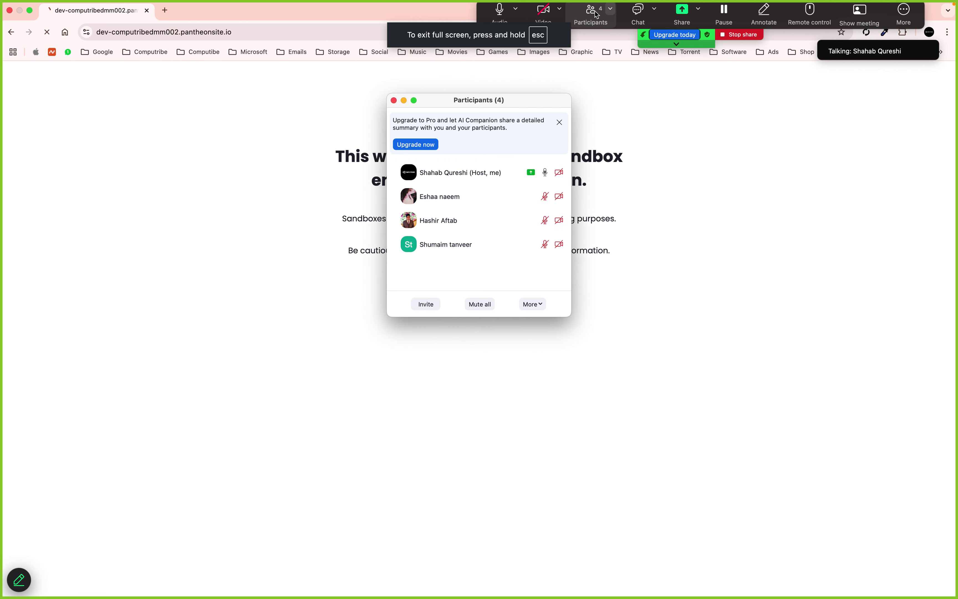
click(559, 123)
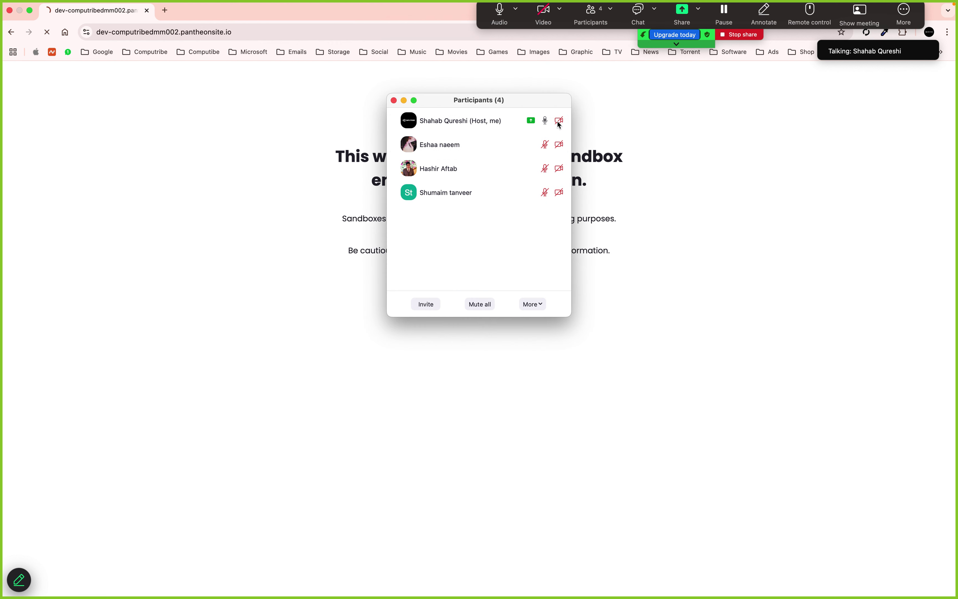
click(394, 101)
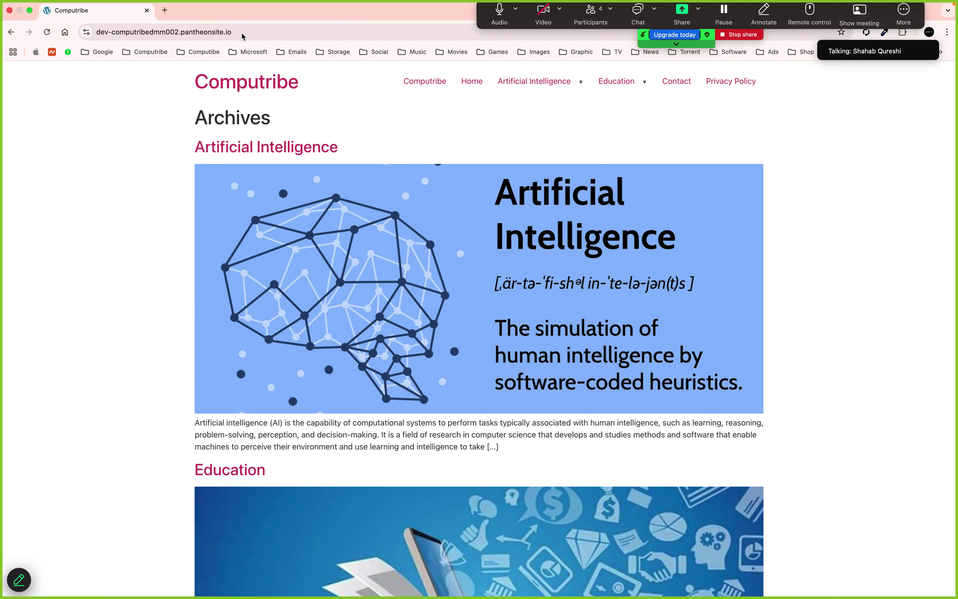
Go to the site's WordPress admin address by adding /wp-admin/ to the site URL
click(256, 32)
key(Right)
text(/w)
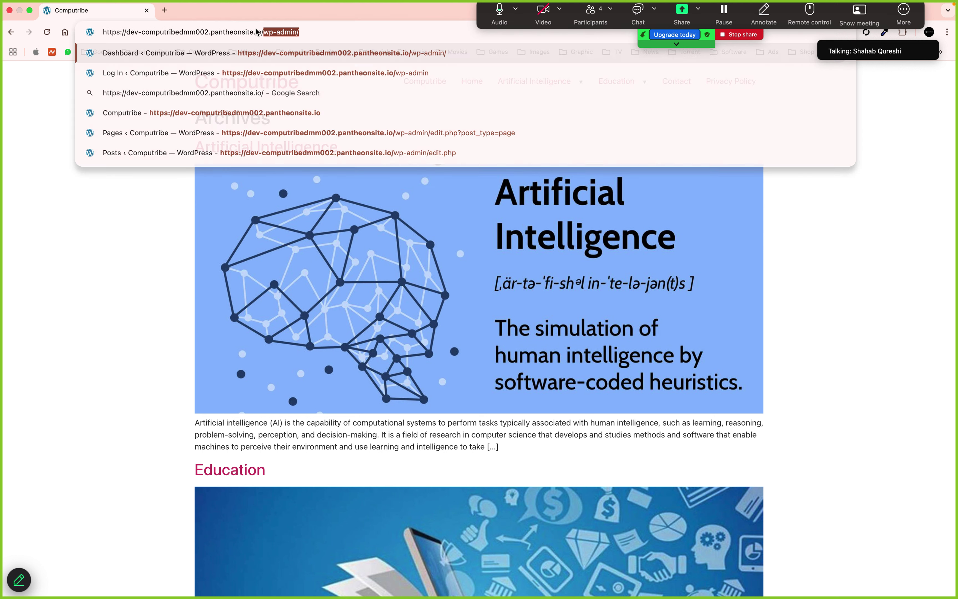
key(Return)
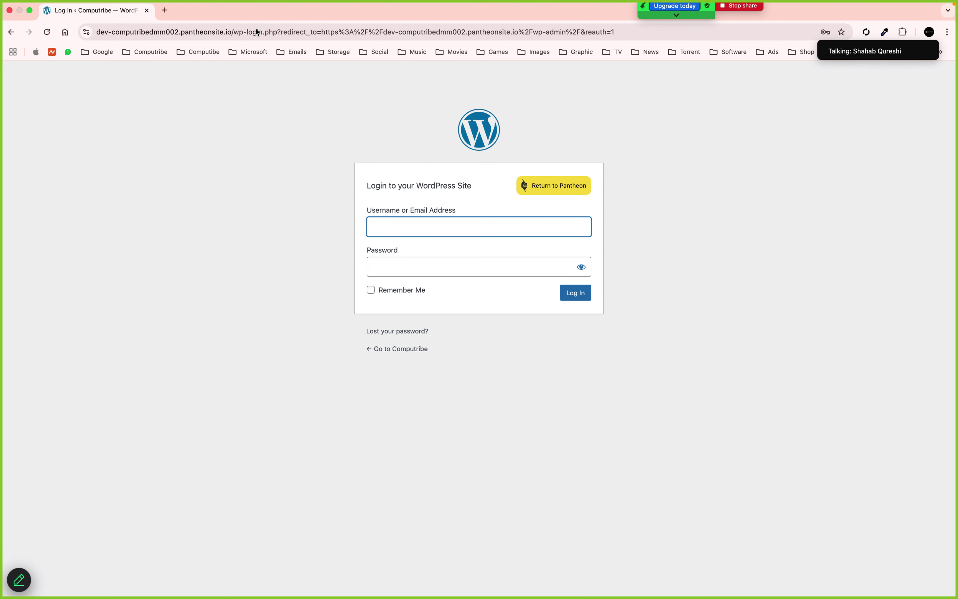
Log in to WordPress with the saved username and password, enabling Remember Me, and dismiss the saved-password warning
drag(388, 216, 396, 227)
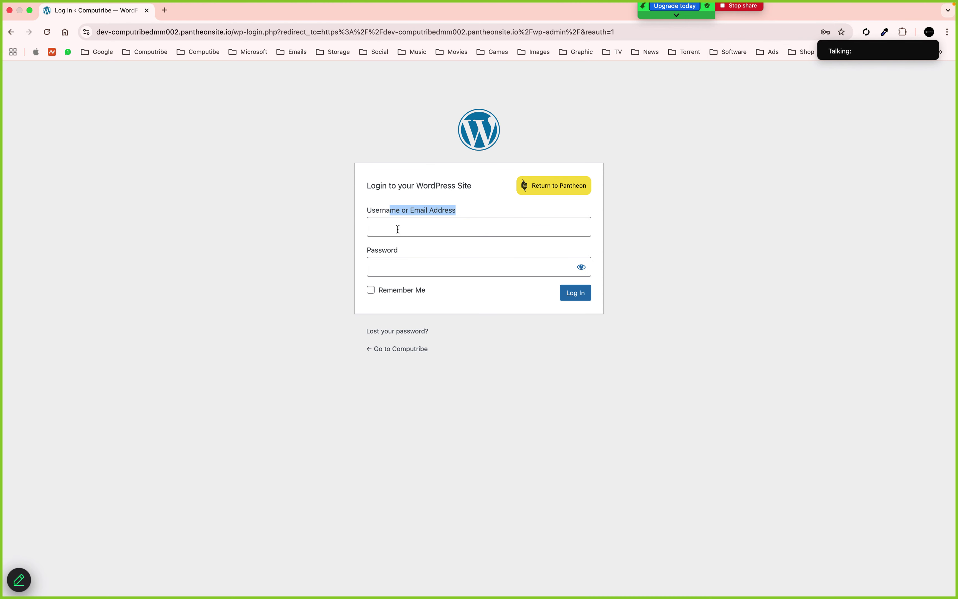
click(396, 227)
click(436, 251)
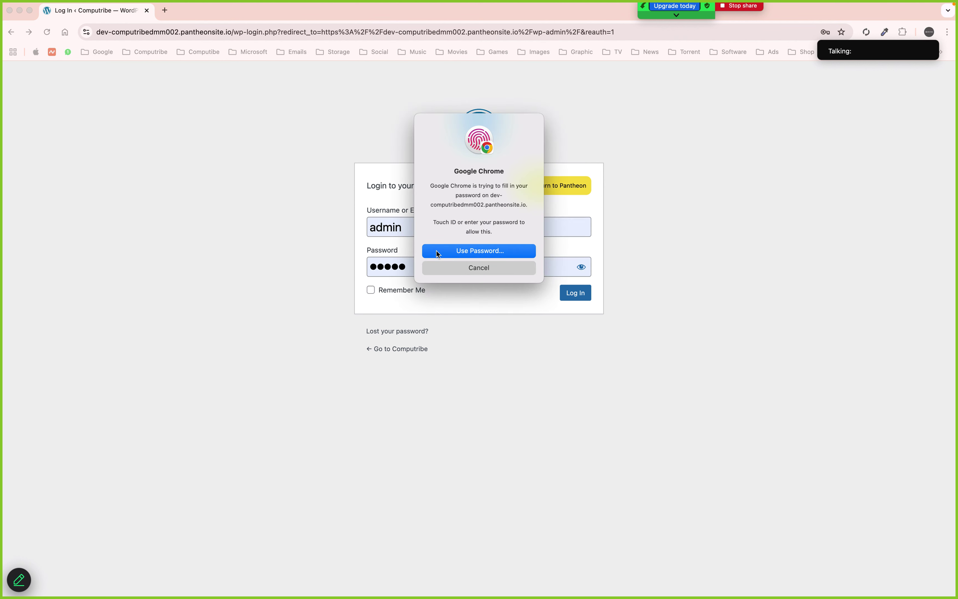
click(372, 290)
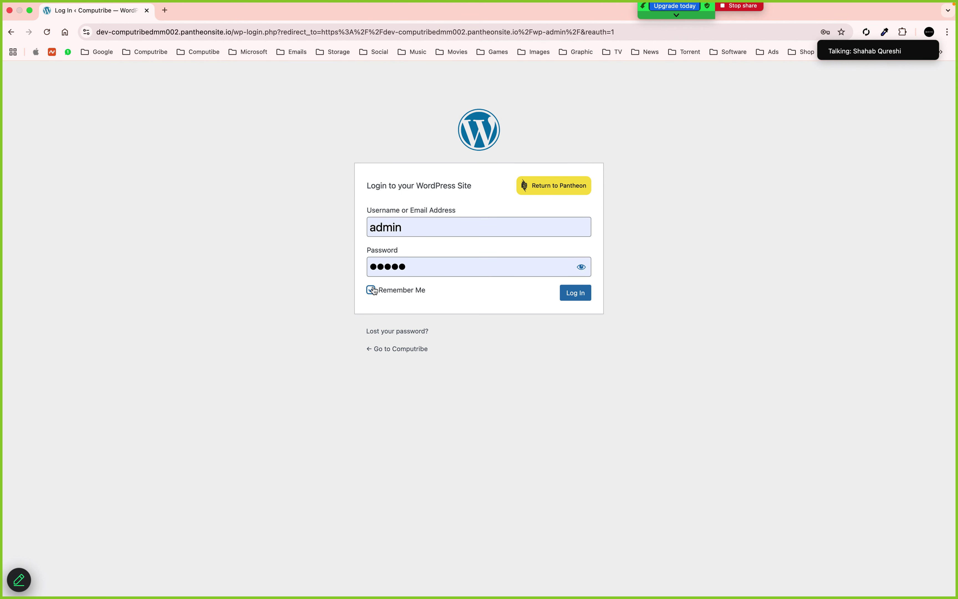
click(579, 295)
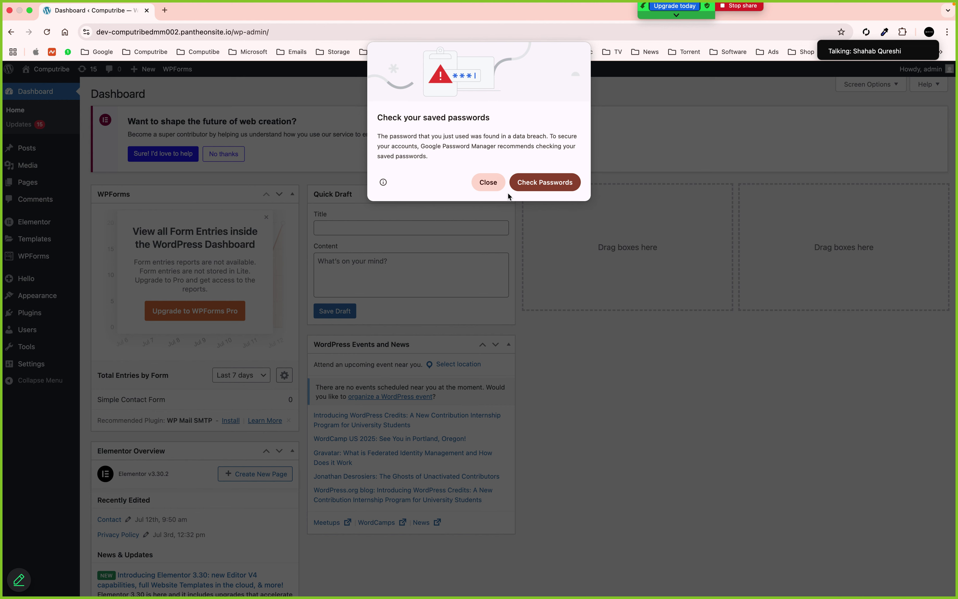
click(483, 179)
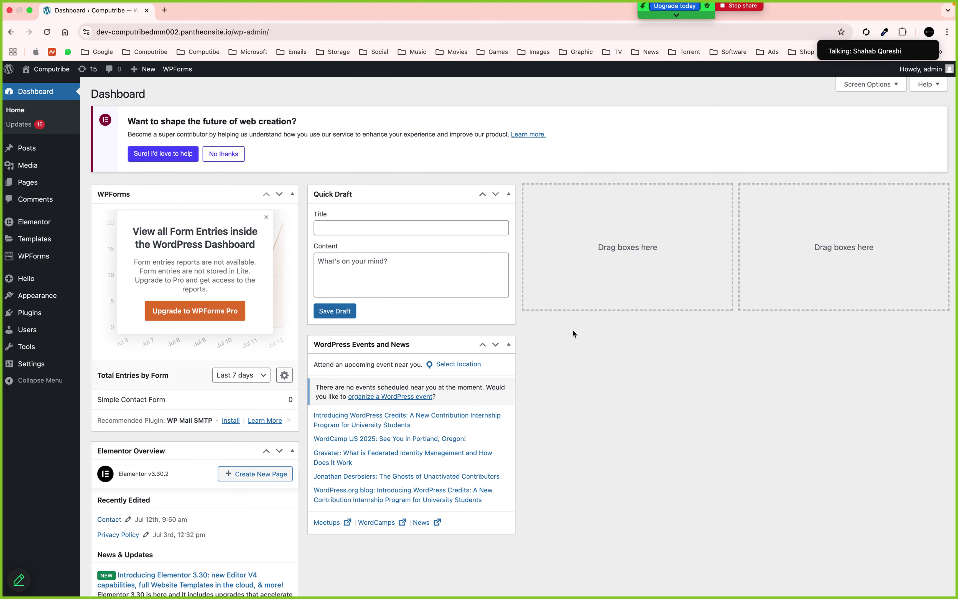
Open the WordPress menu editor and load Main Menu (Header) for editing
mouse_move(69, 301)
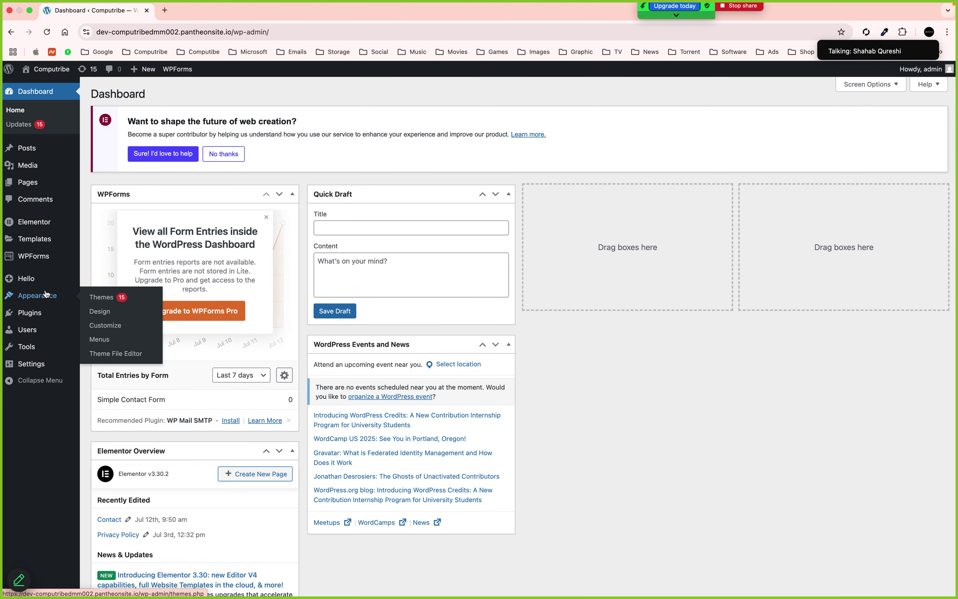
click(97, 339)
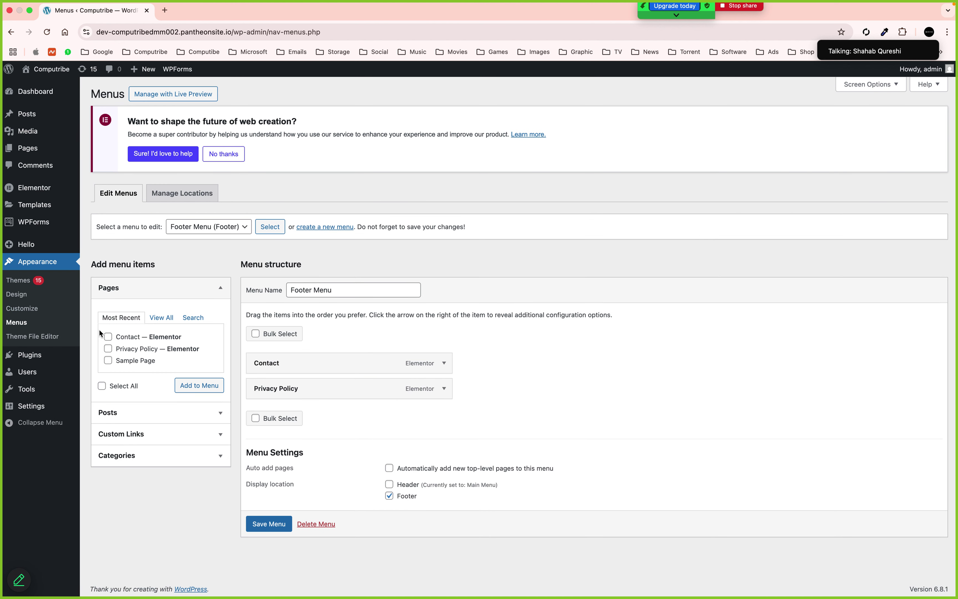
click(206, 227)
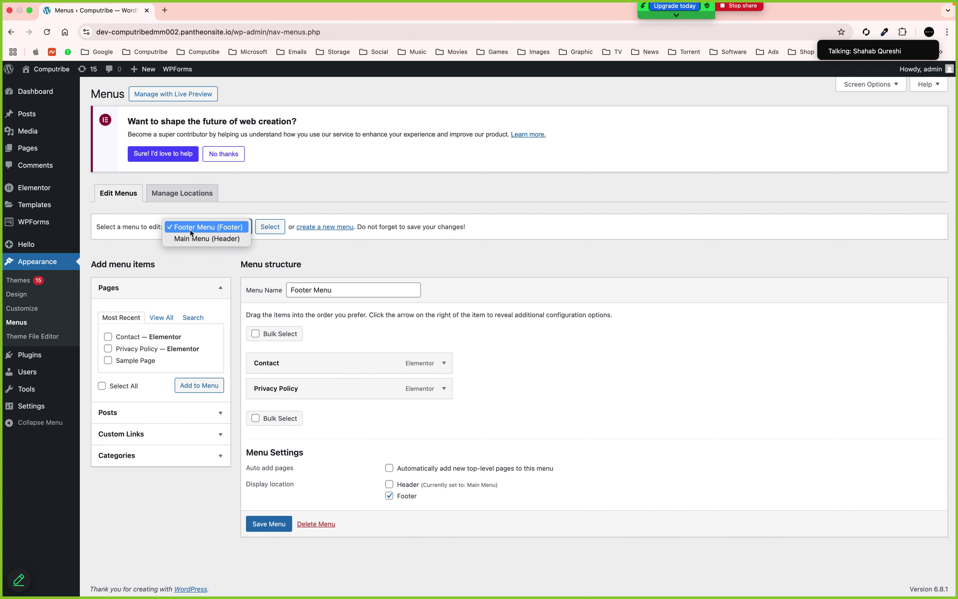
click(207, 239)
click(276, 225)
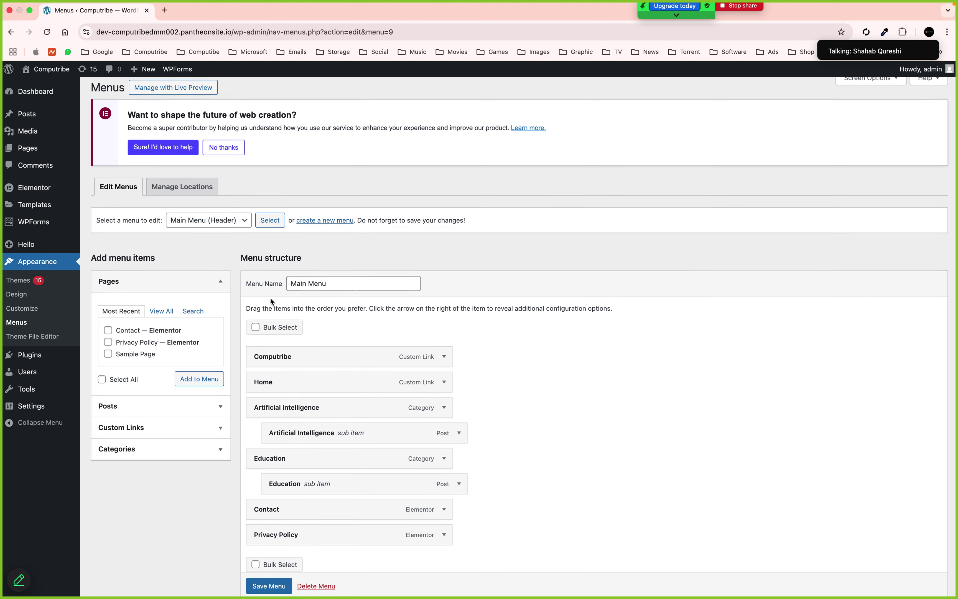
scroll(270, 298, down, 5)
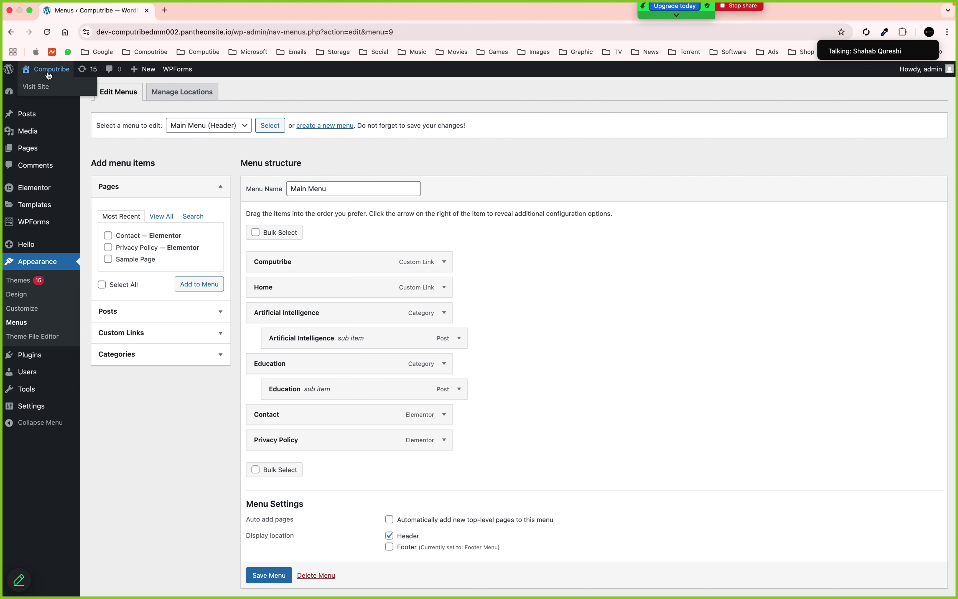
Open the live Computribe site in a new tab and examine its header navigation
super+click(48, 75)
click(188, 9)
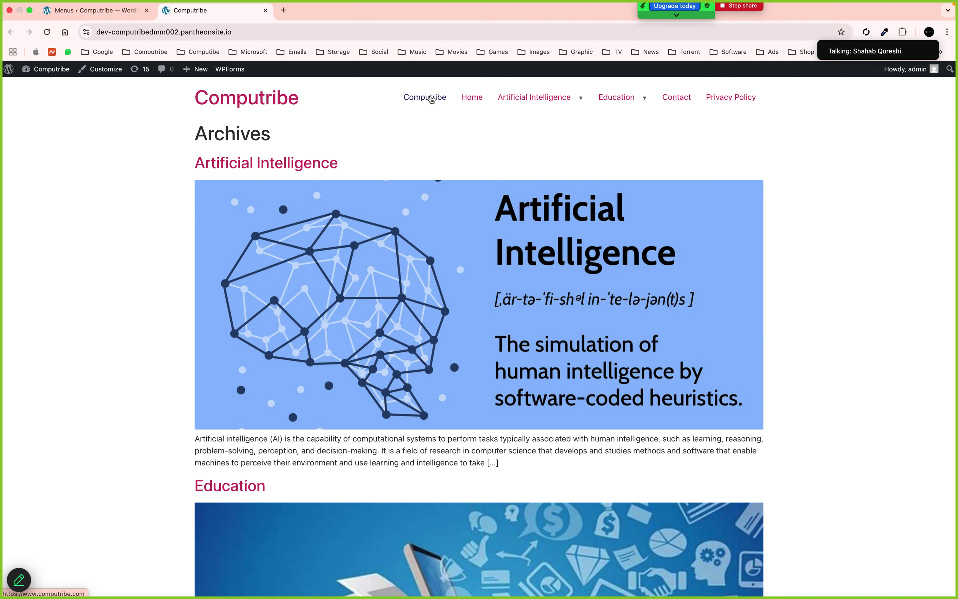
mouse_move(521, 103)
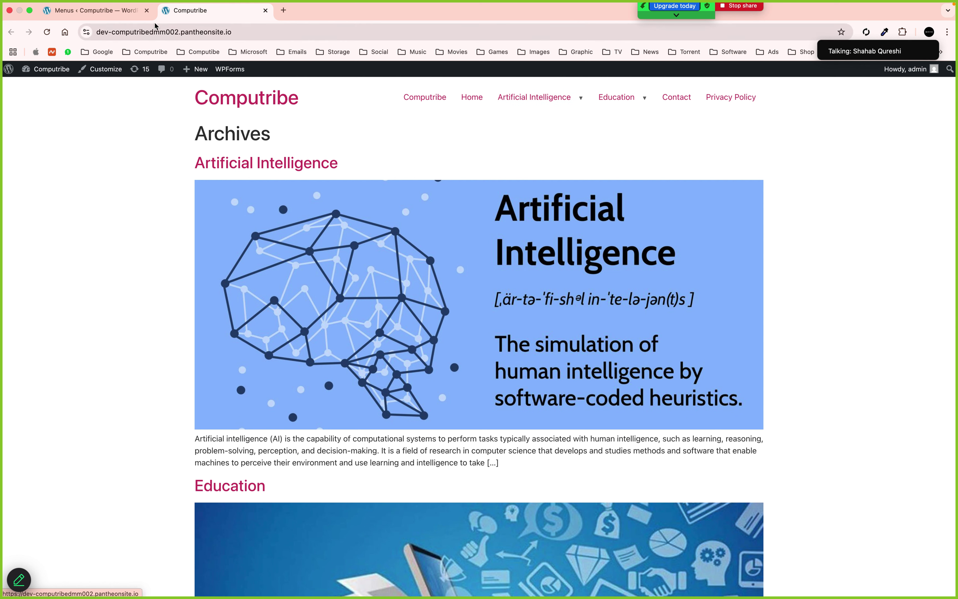
In the Main Menu structure, nest the Computribe link as a sub item under Home and save the menu
click(96, 11)
scroll(359, 337, down, 2)
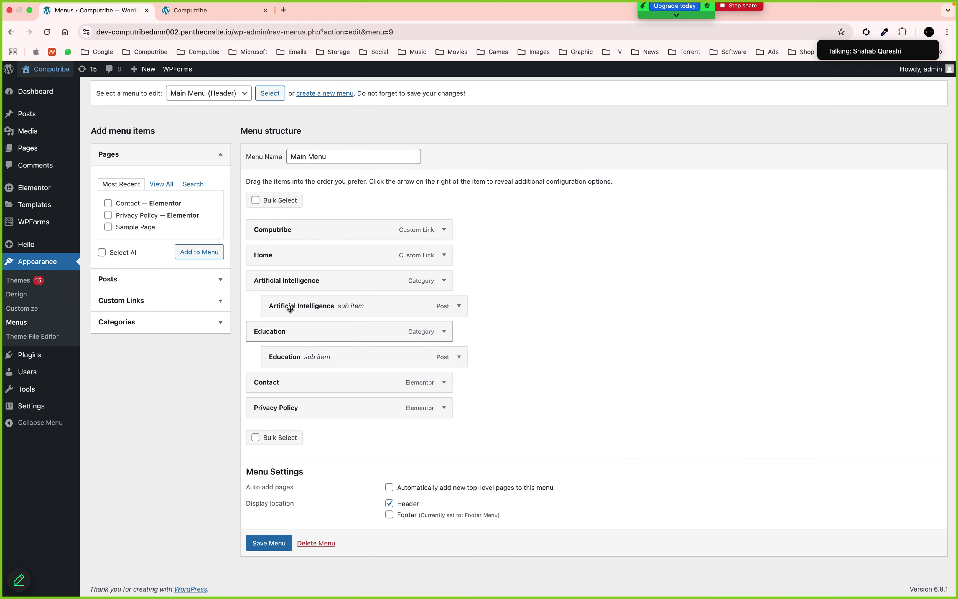
drag(292, 230, 308, 256)
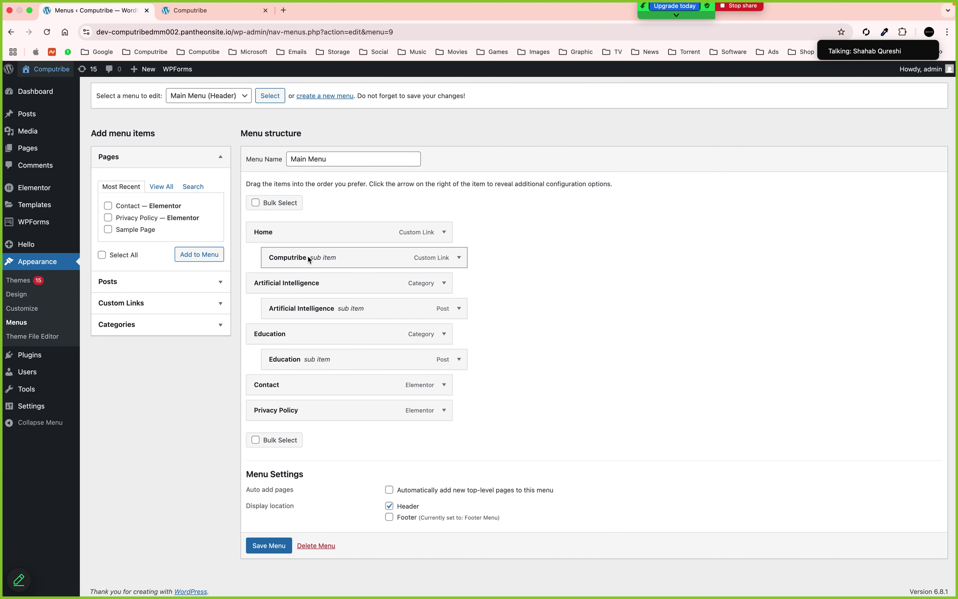
click(277, 546)
Reload the live site to examine the Home dropdown, and review the Main Menu's structure and display locations in the menu editor
click(181, 16)
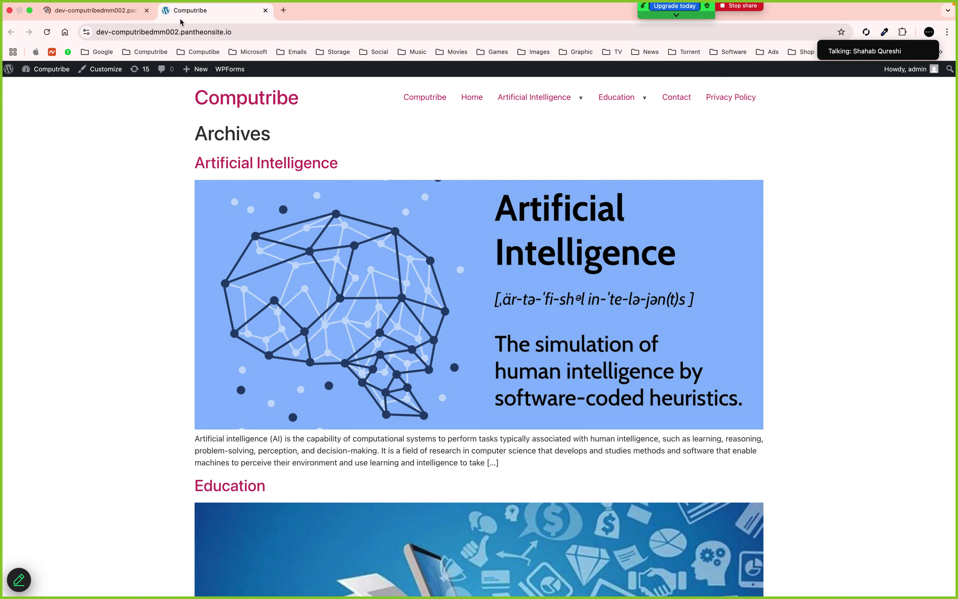
click(47, 32)
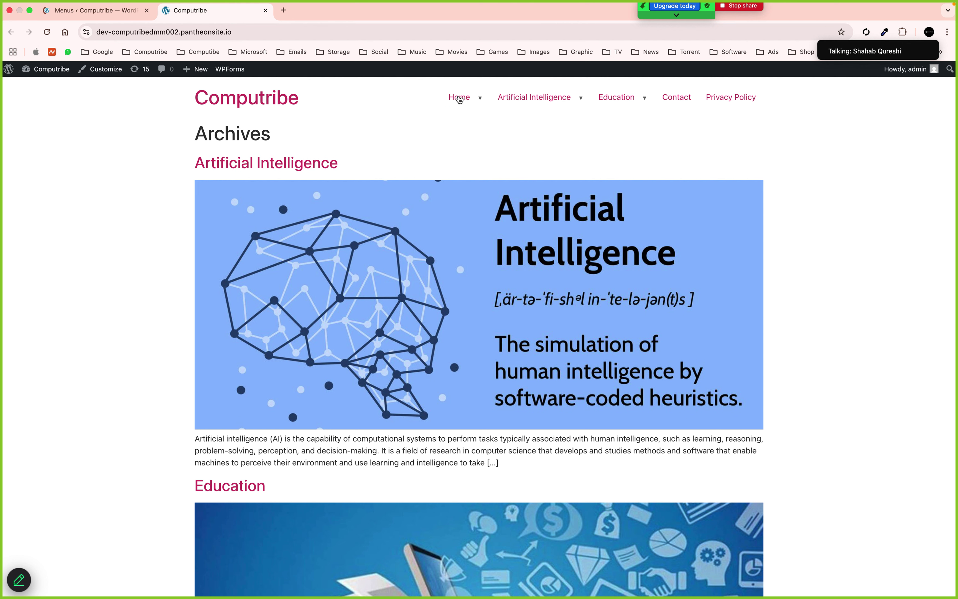
mouse_move(461, 103)
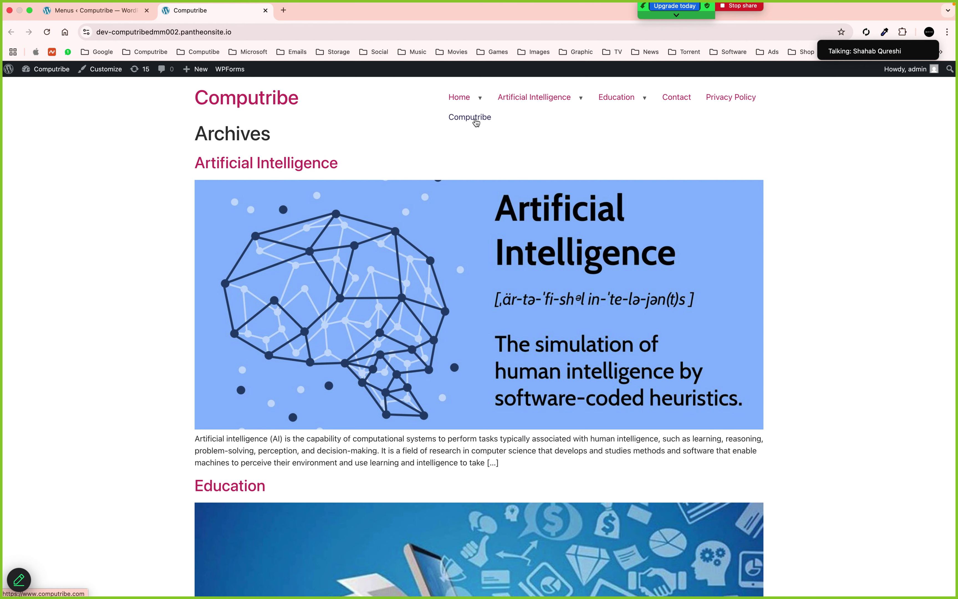
click(79, 12)
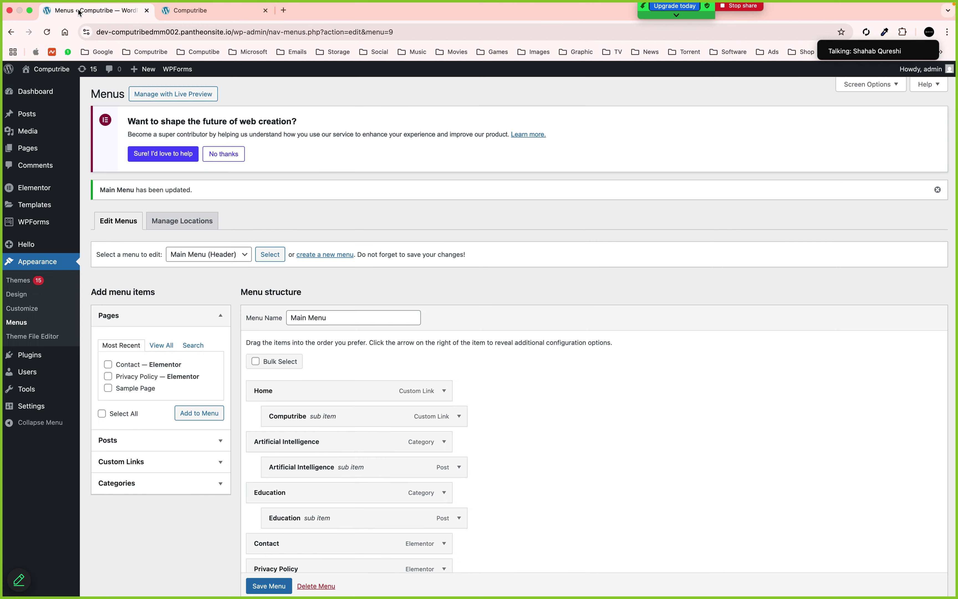
scroll(302, 377, down, 5)
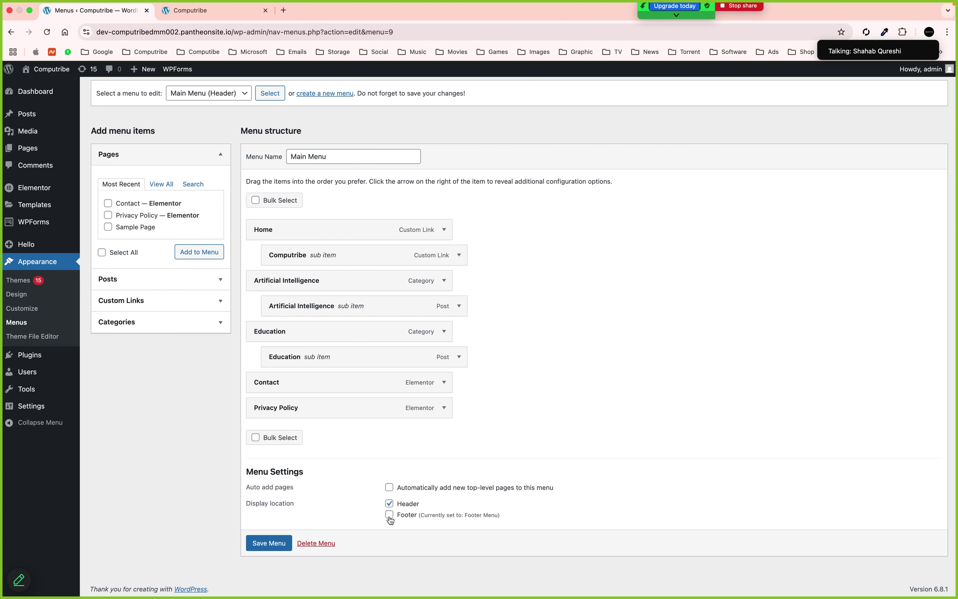
scroll(391, 520, up, 2)
scroll(390, 521, up, 4)
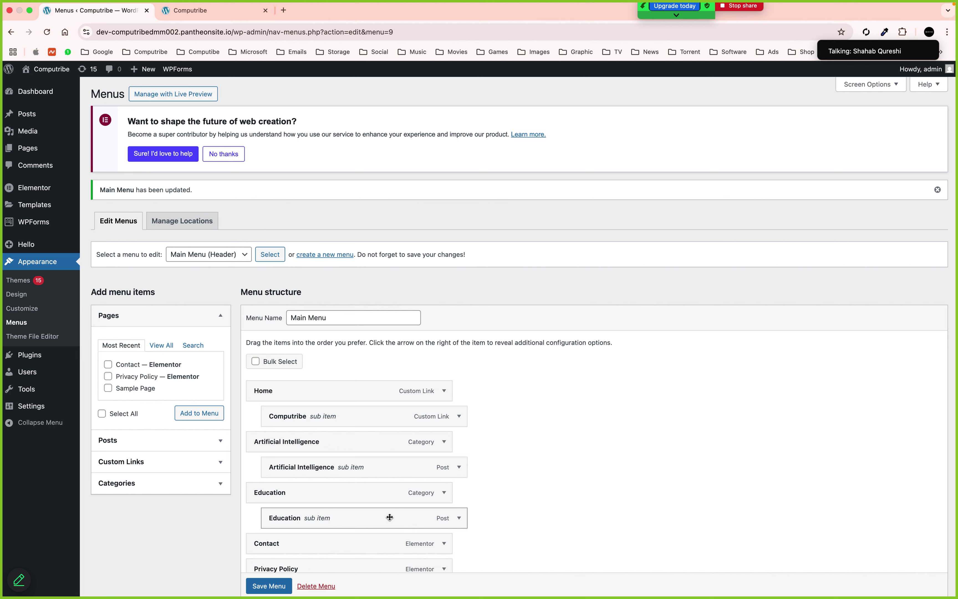
Search for "envato" among the plugins available to add and install Envato Elements – Photos & Elementor Templates
click(39, 355)
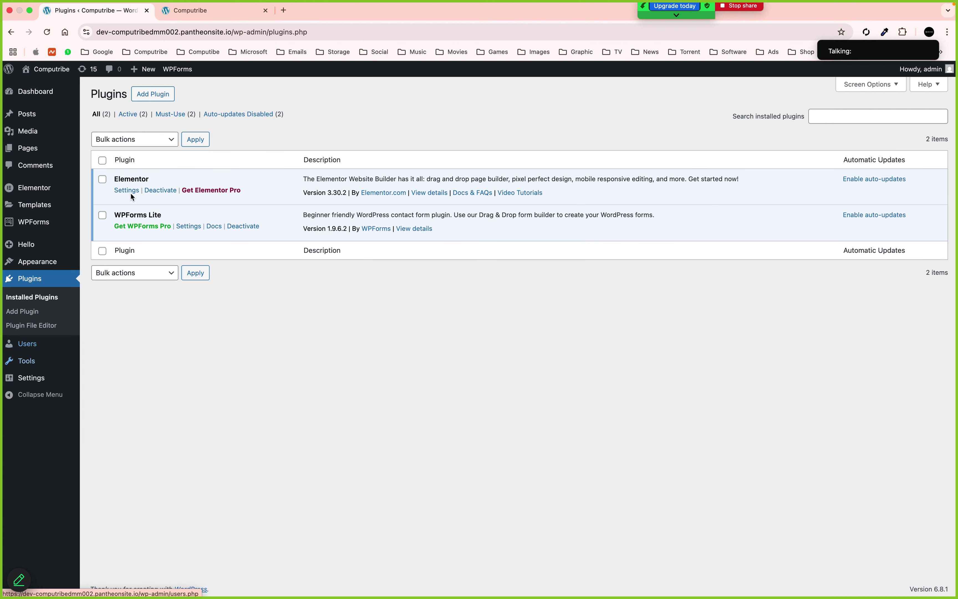
click(154, 97)
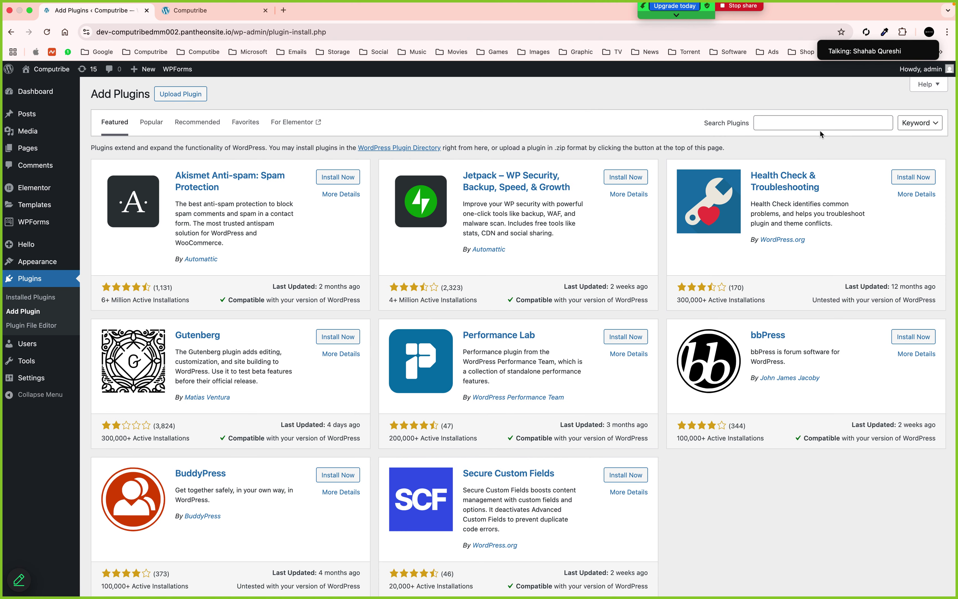
click(803, 124)
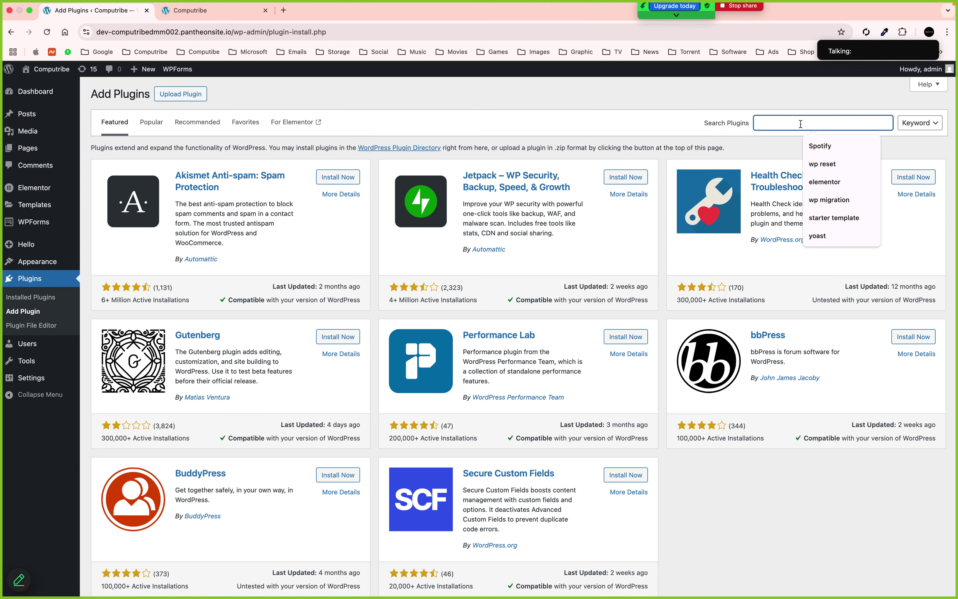
text(envato)
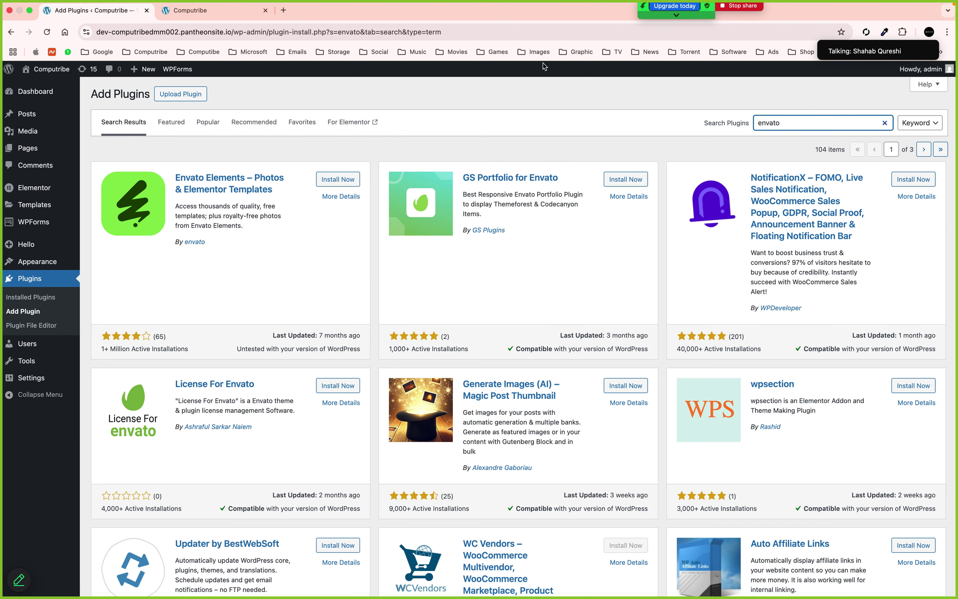
click(336, 181)
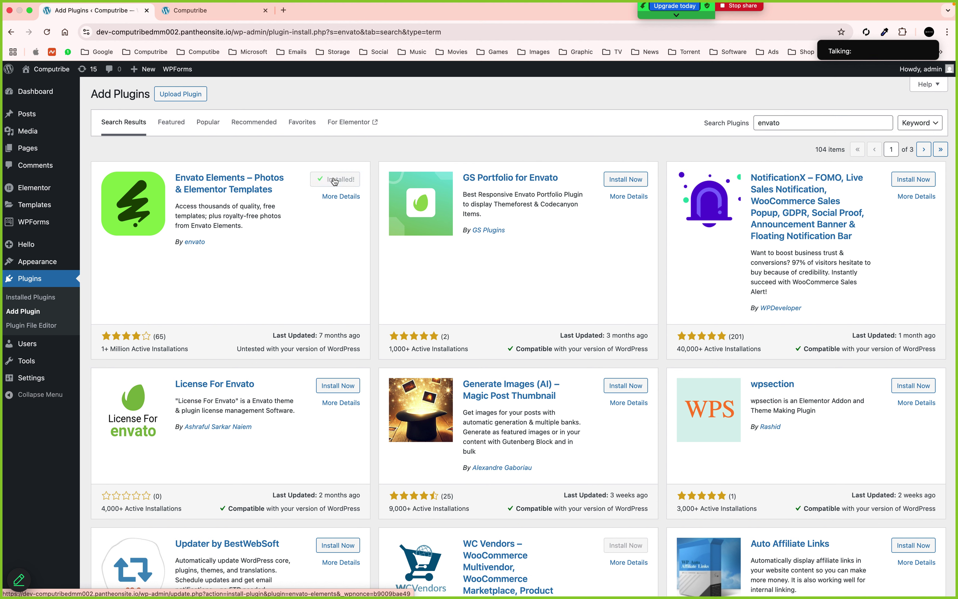
Activate the Envato Elements plugin and browse its collection of premium Template Kits
click(343, 185)
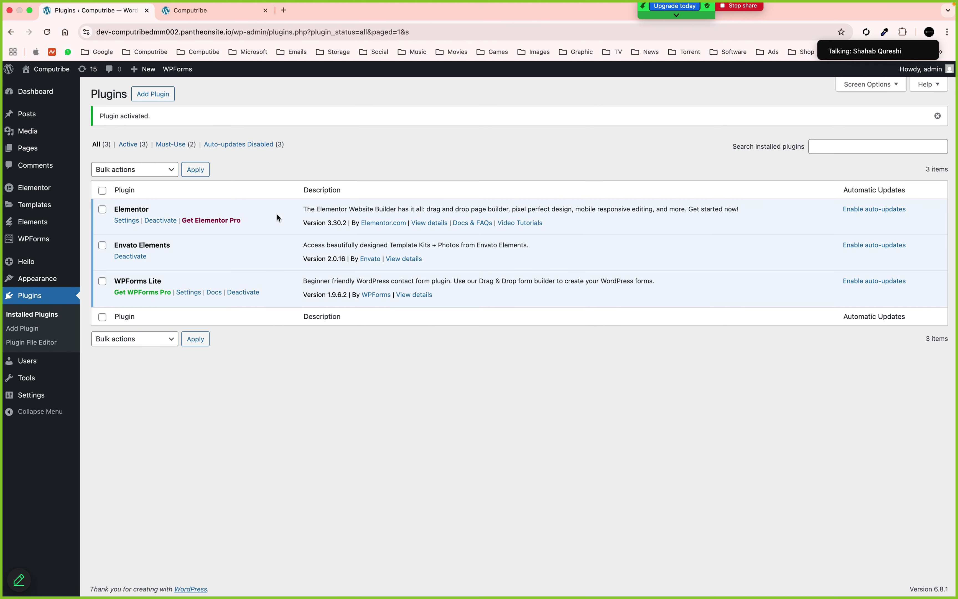
mouse_move(58, 223)
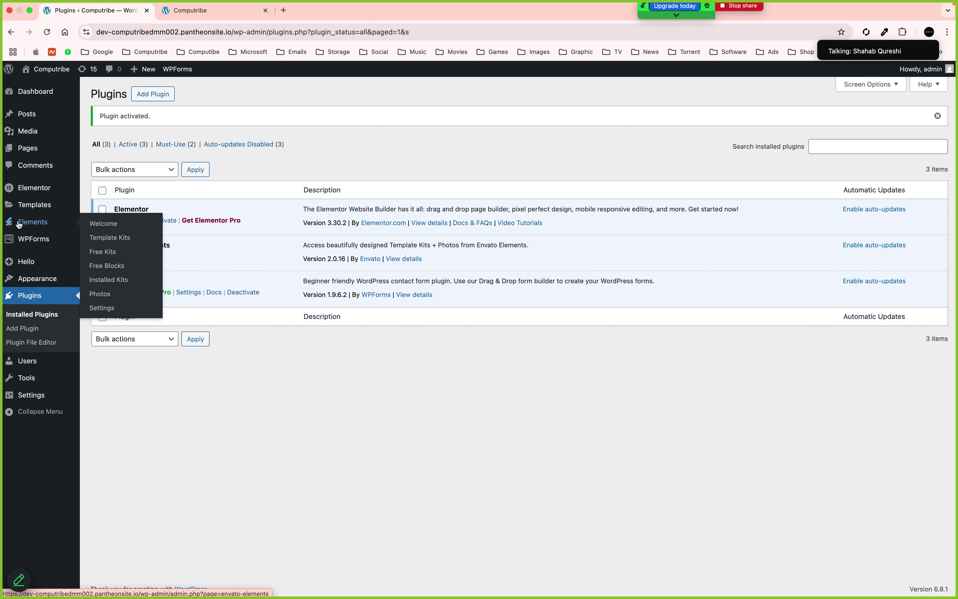
click(100, 236)
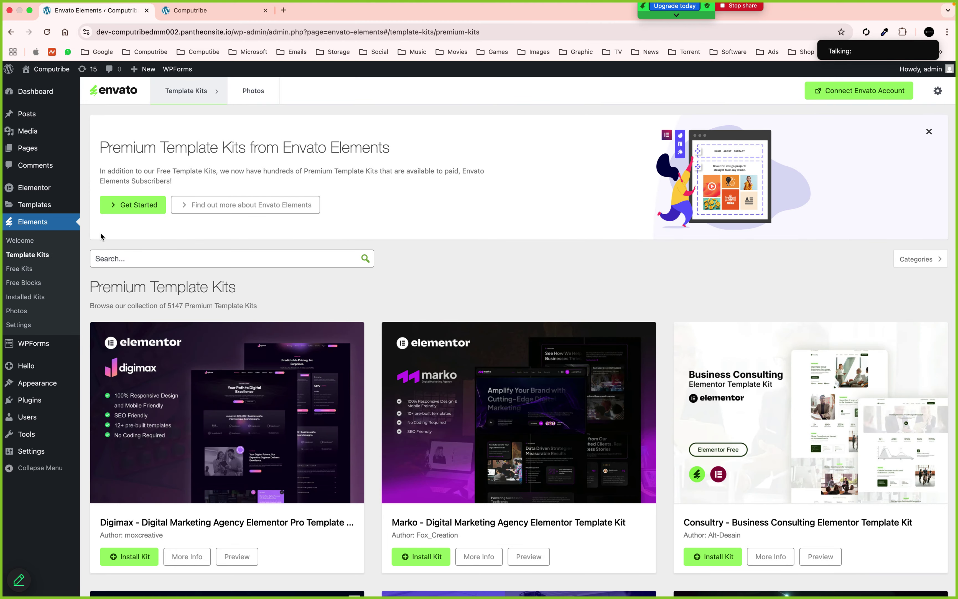
scroll(515, 323, down, 5)
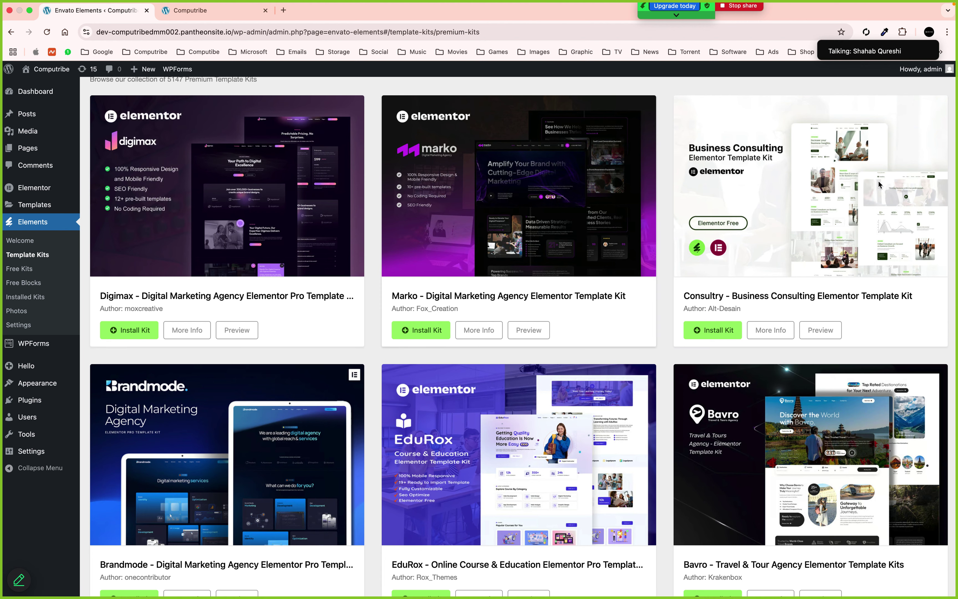
scroll(887, 186, down, 5)
scroll(887, 186, down, 2)
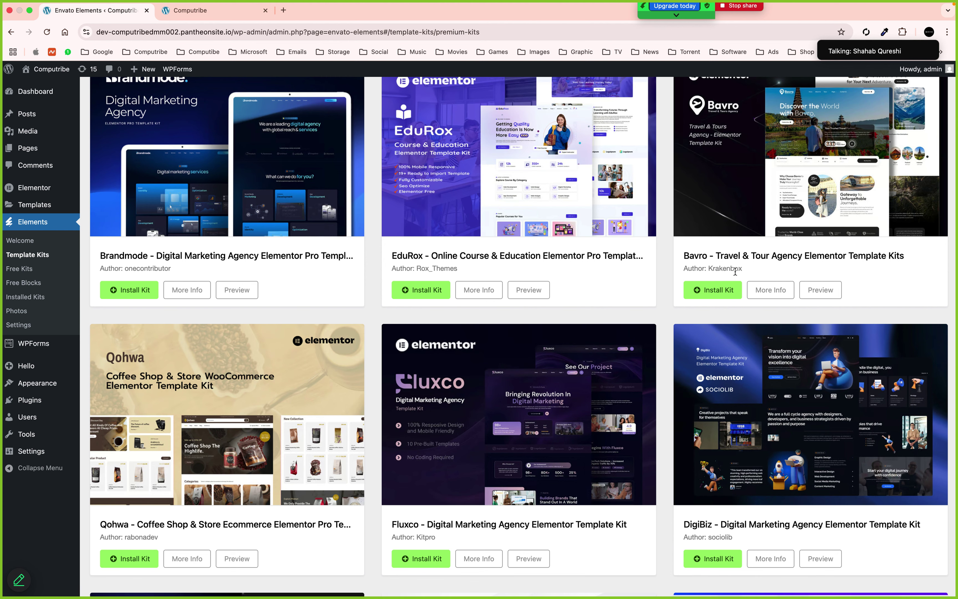
scroll(747, 312, up, 10)
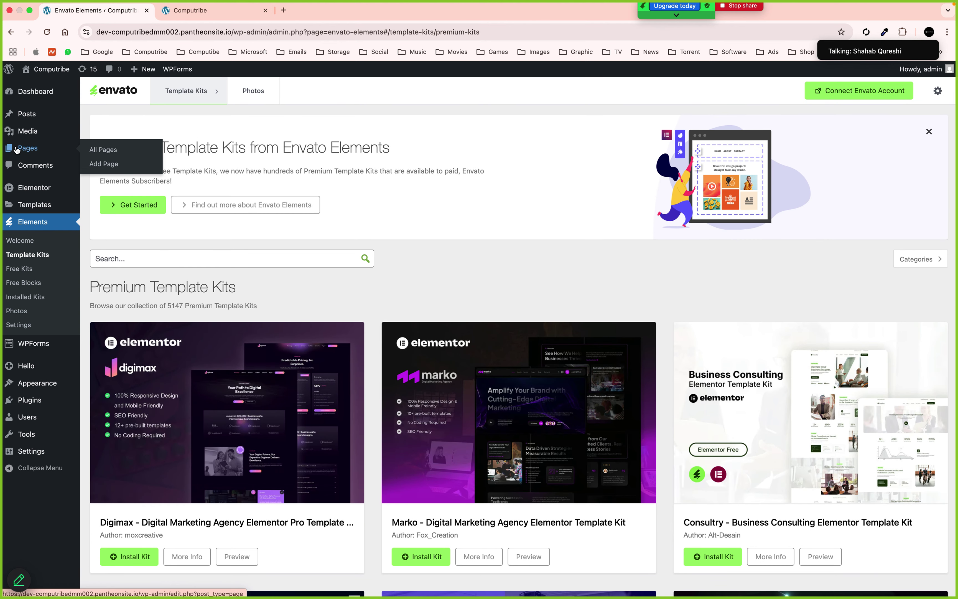
Create a new page titled "About Us" and publish it
click(25, 149)
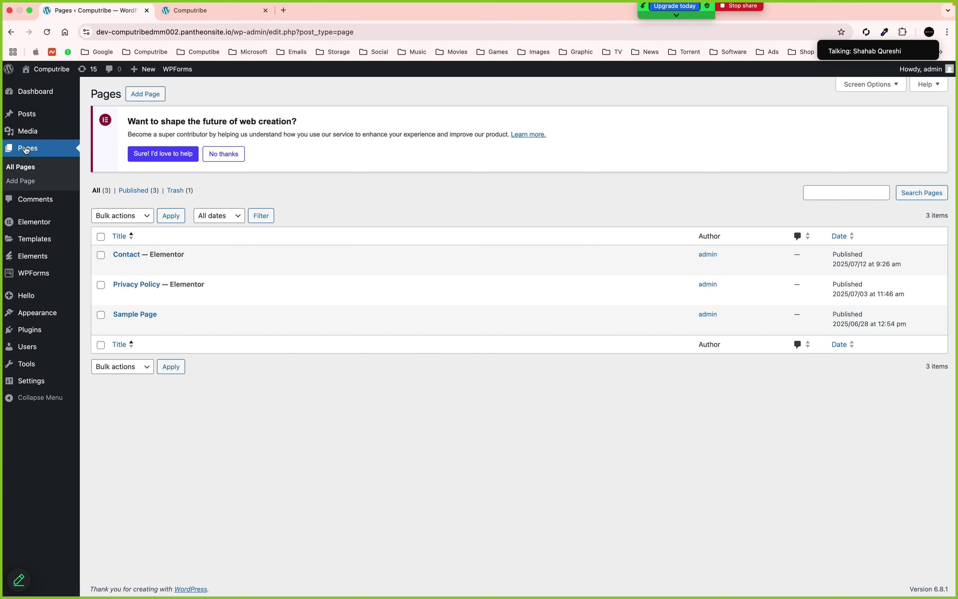
click(146, 96)
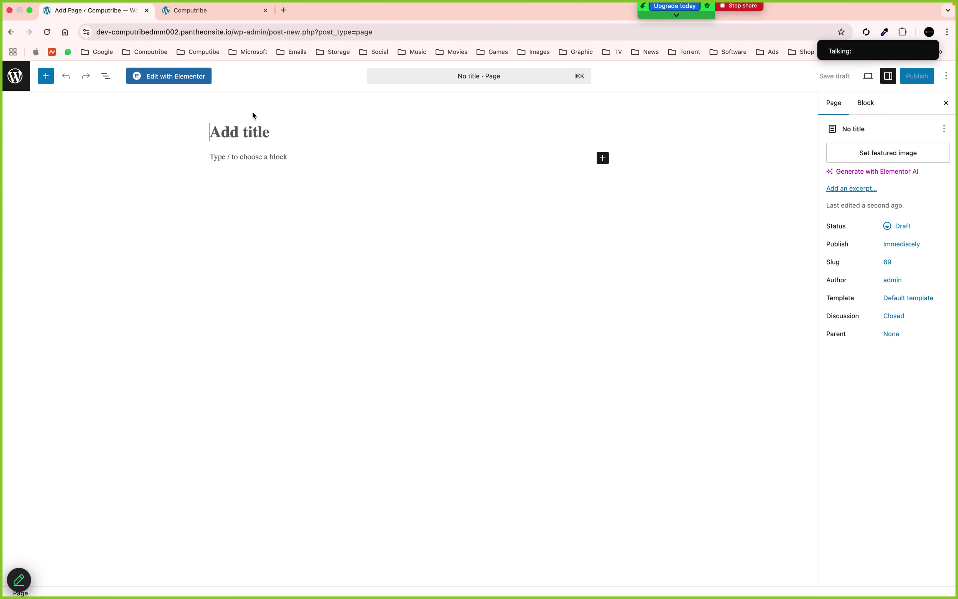
text(About )
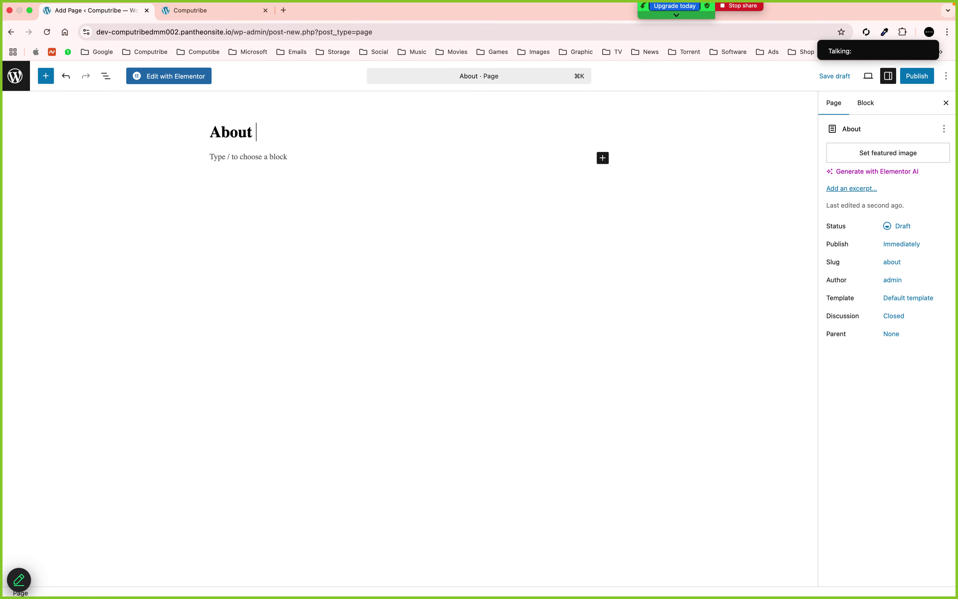
text(Us)
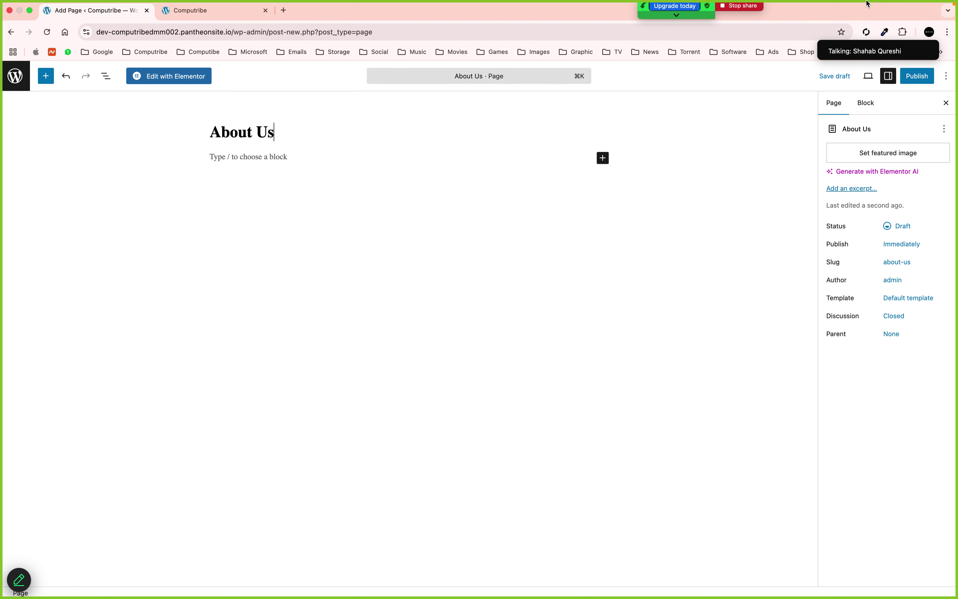
click(913, 79)
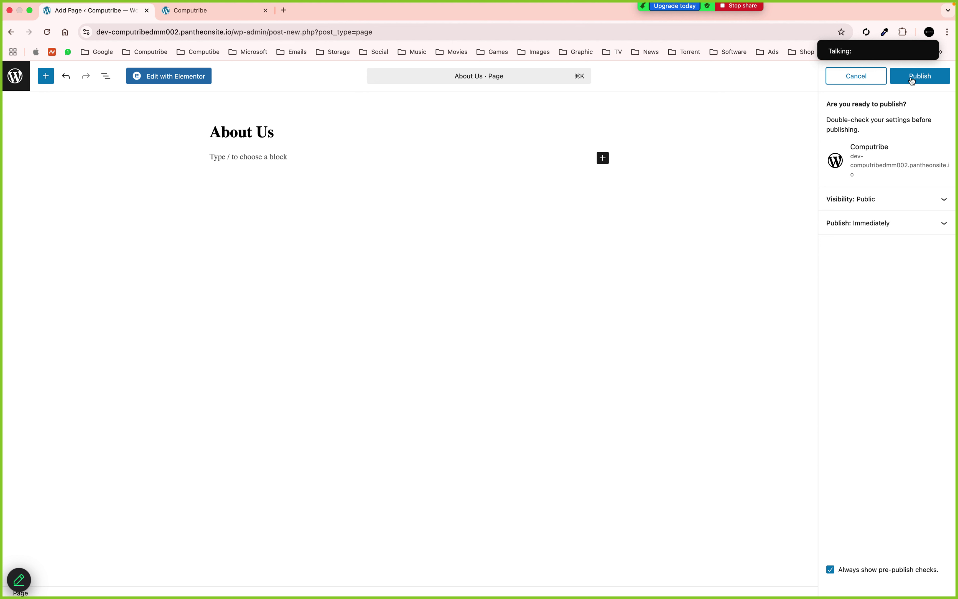
click(913, 79)
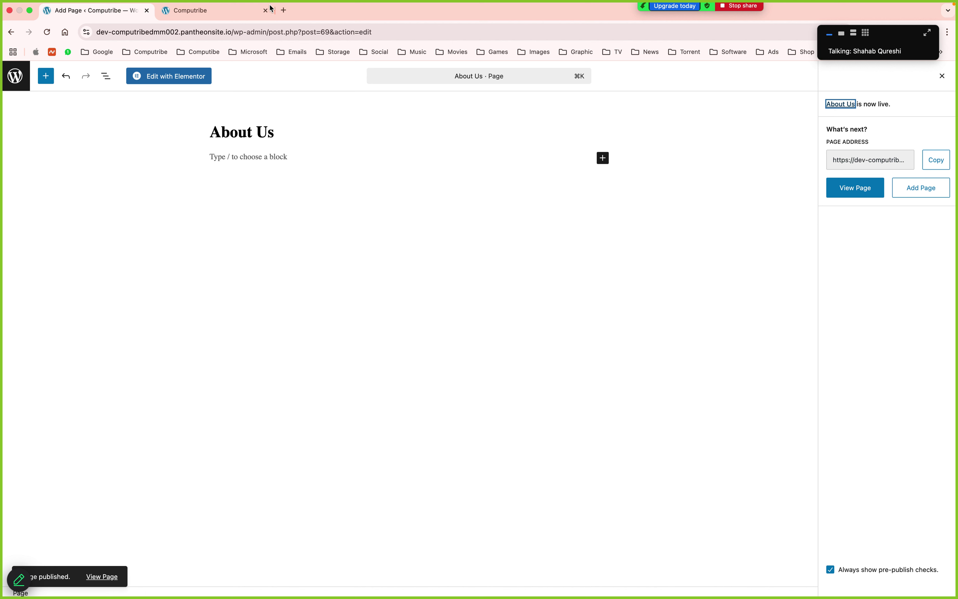
Edit the About Us page with Elementor and set Hide Title to Yes in its page settings
click(164, 78)
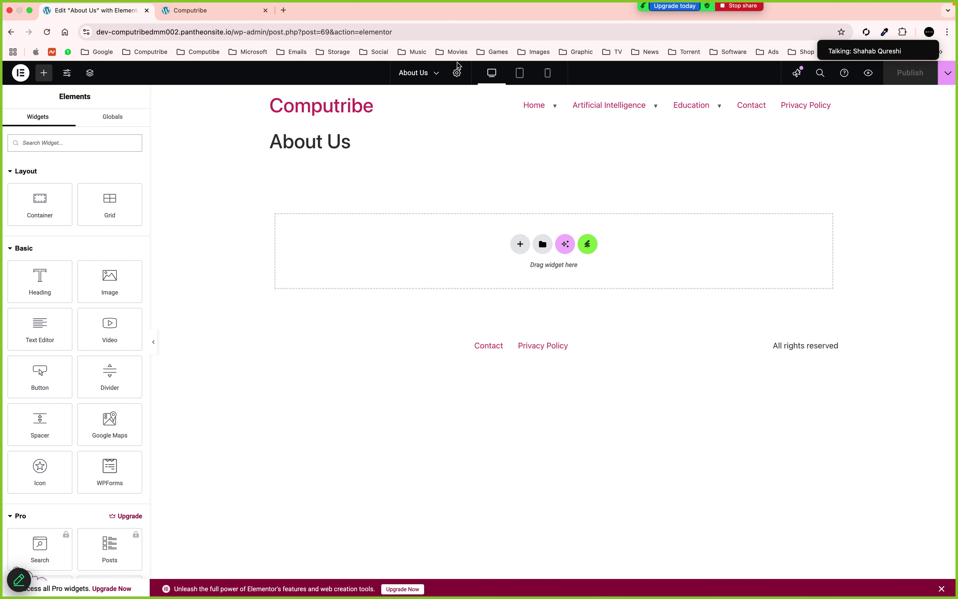
click(457, 73)
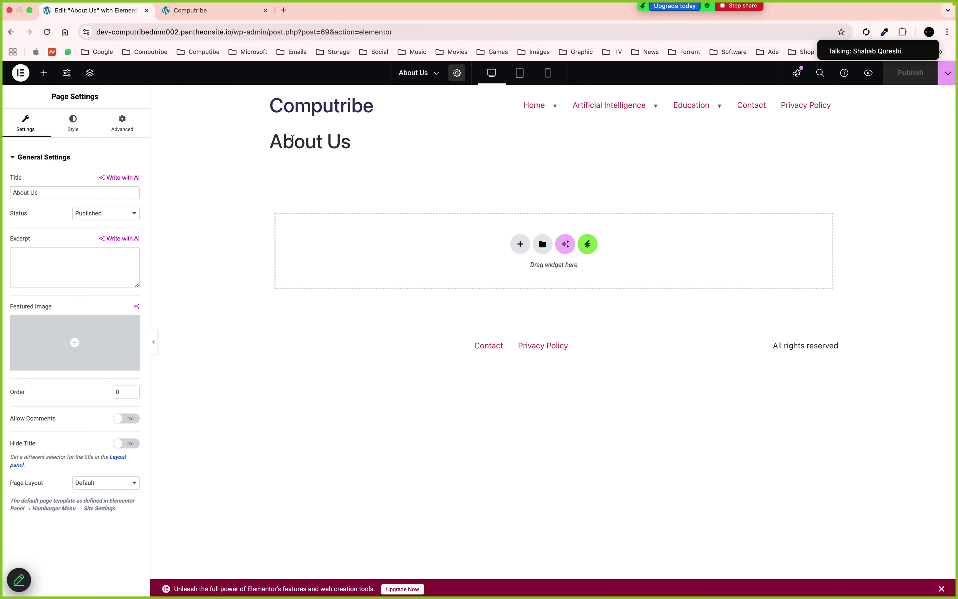
drag(271, 141, 317, 161)
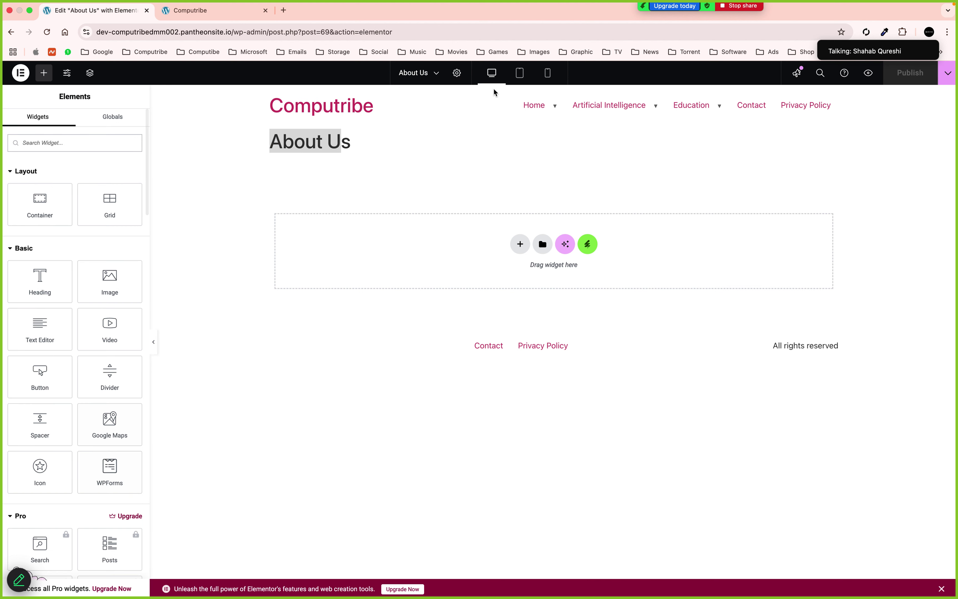
click(457, 74)
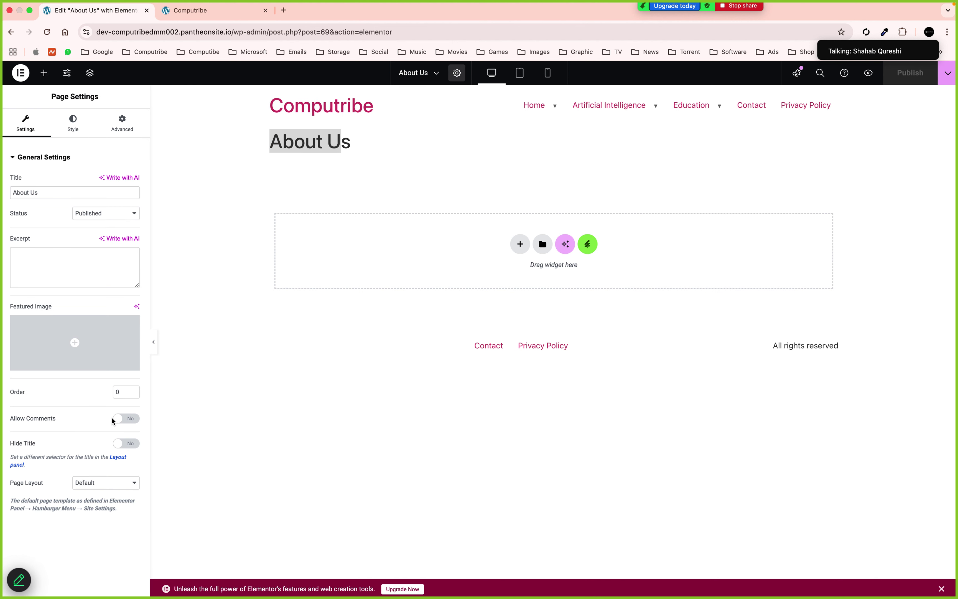
click(125, 445)
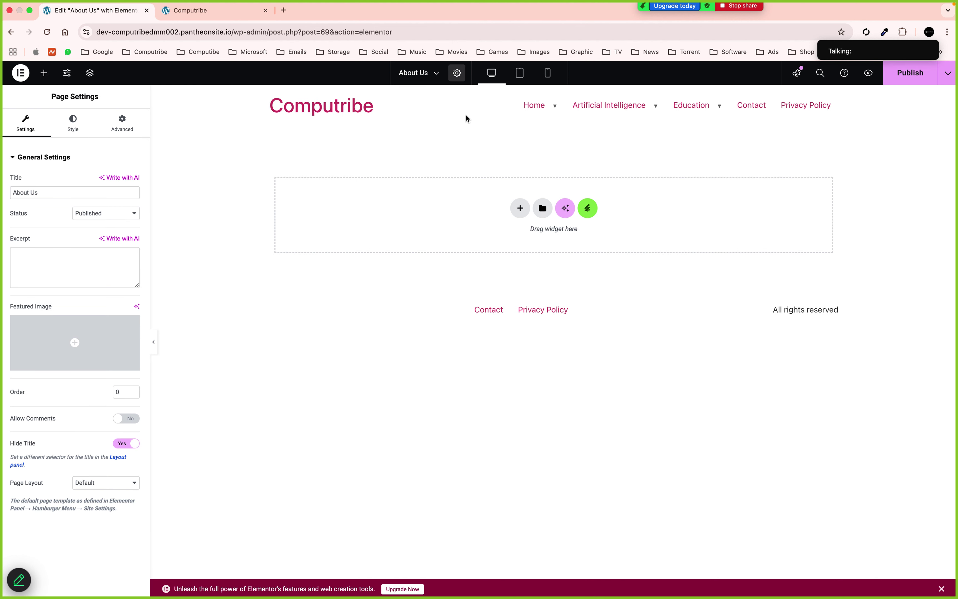
mouse_move(696, 100)
Try a Flexbox container with four equal columns on the About Us page and delete it
click(521, 208)
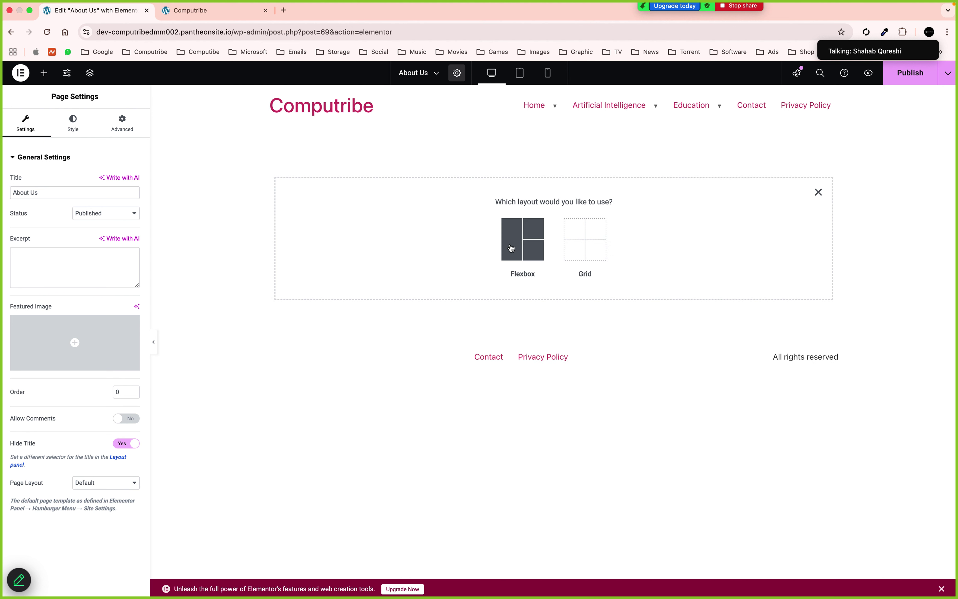
click(514, 246)
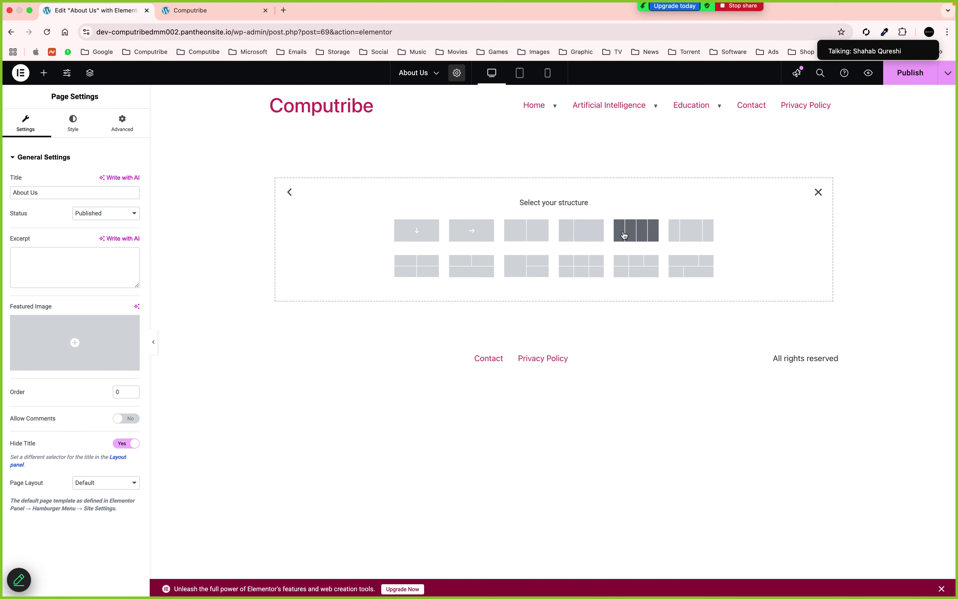
click(627, 235)
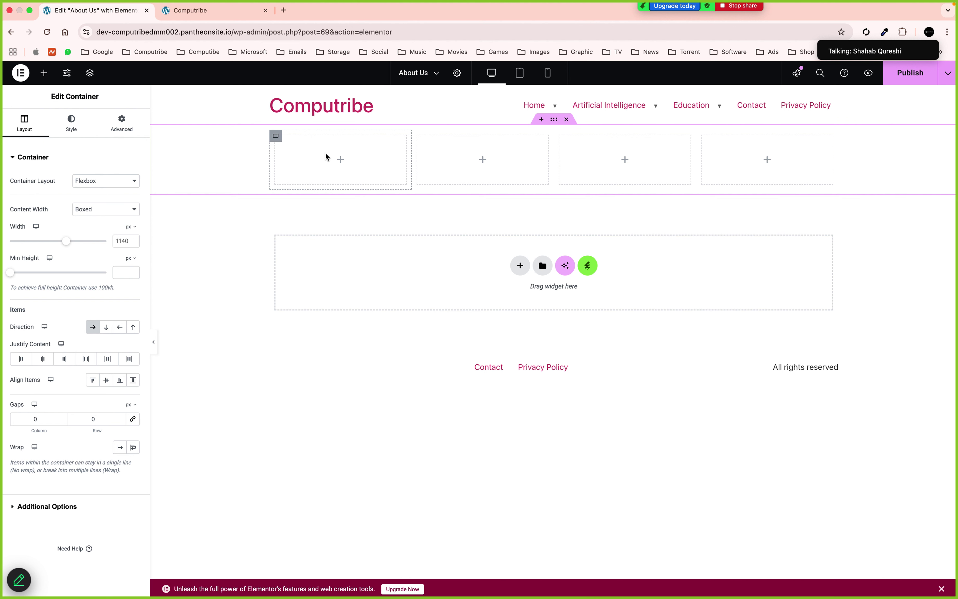
click(566, 119)
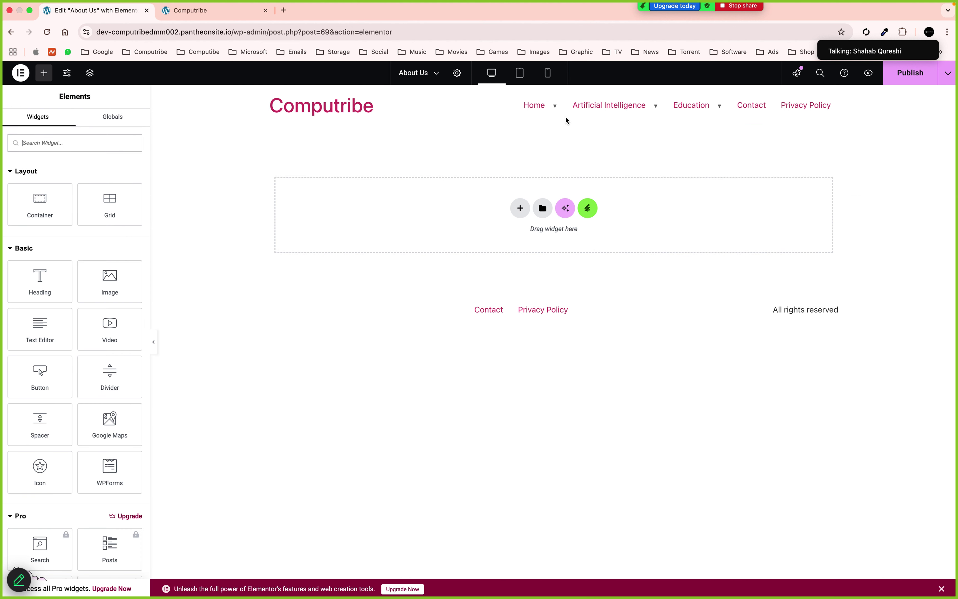
Open the Envato Elements library from the page canvas and examine the About templates among the Free Blocks
click(589, 210)
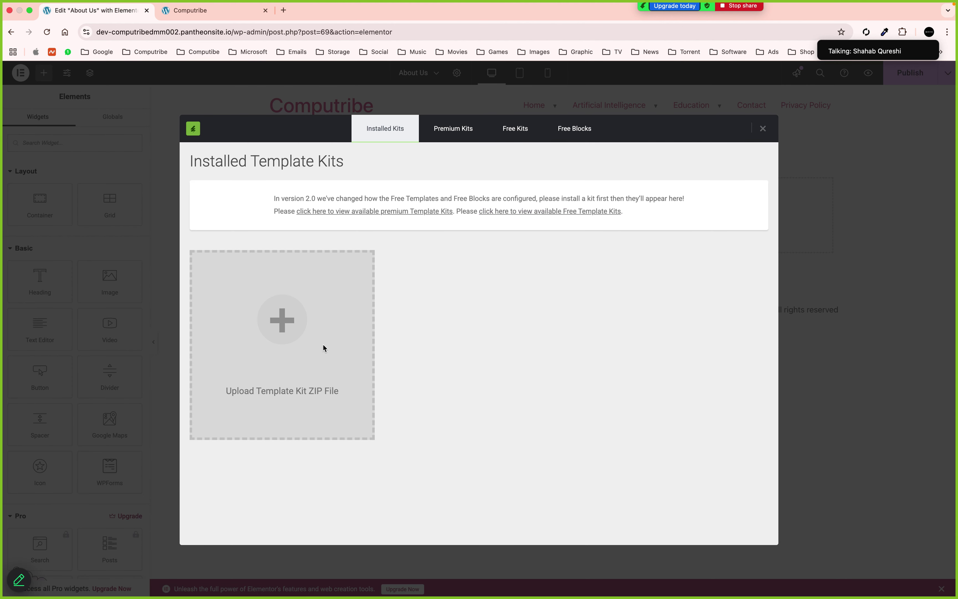
click(482, 131)
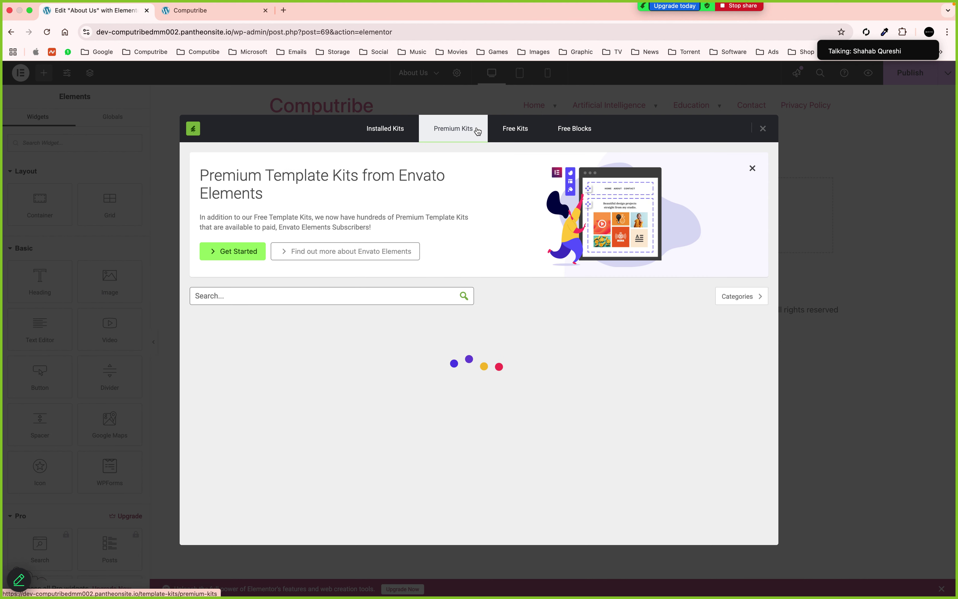
click(514, 137)
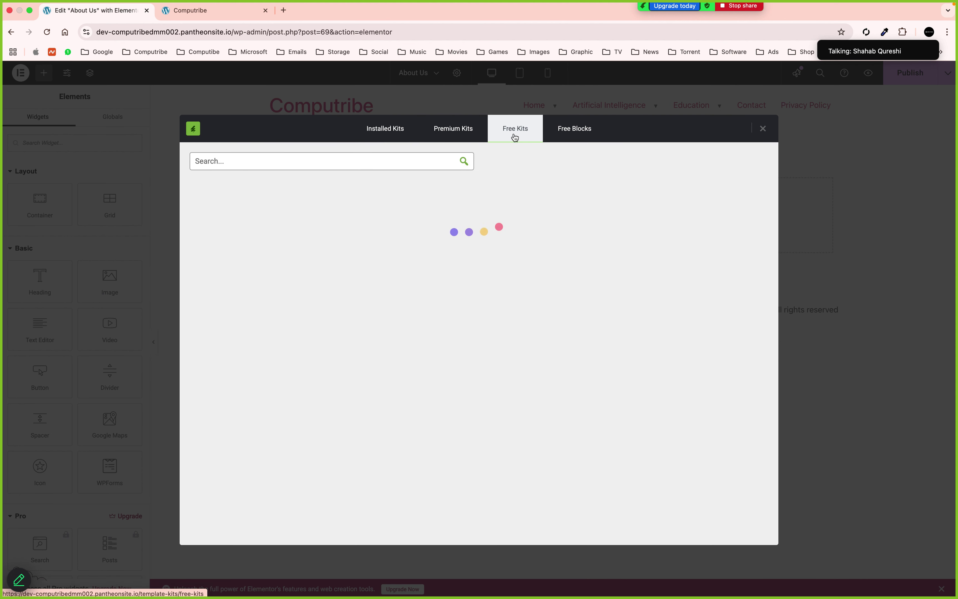
click(562, 135)
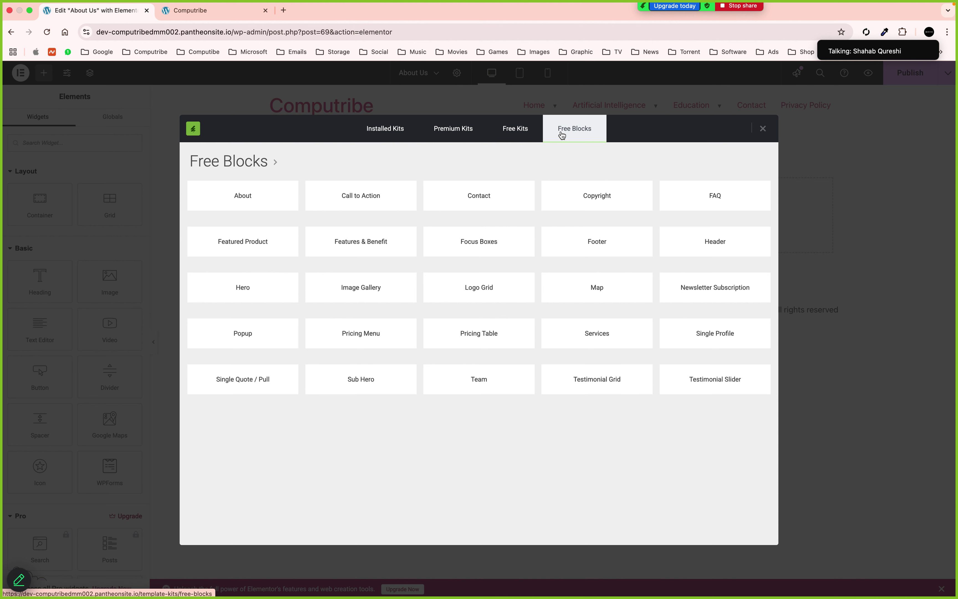
click(232, 194)
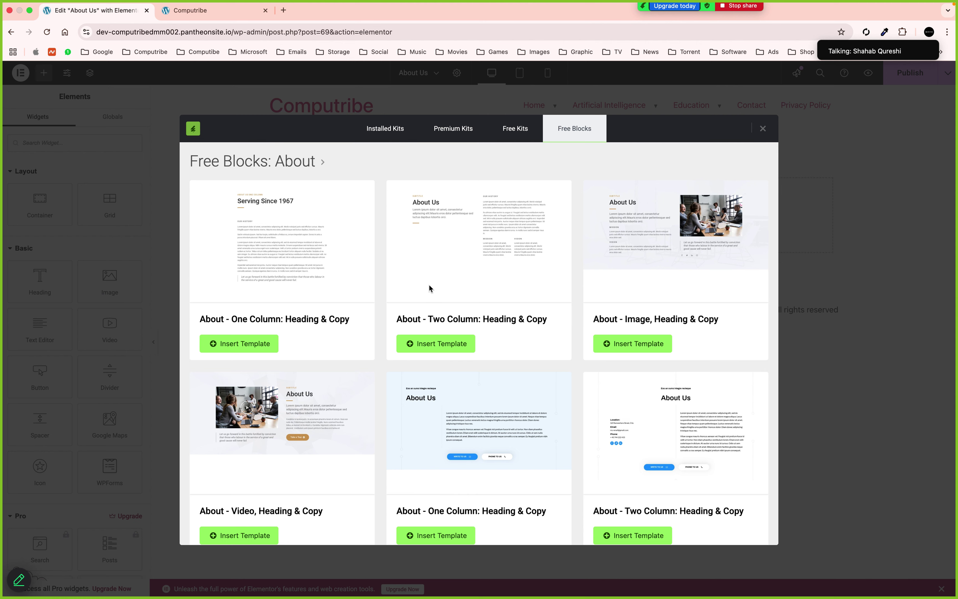
scroll(493, 348, down, 5)
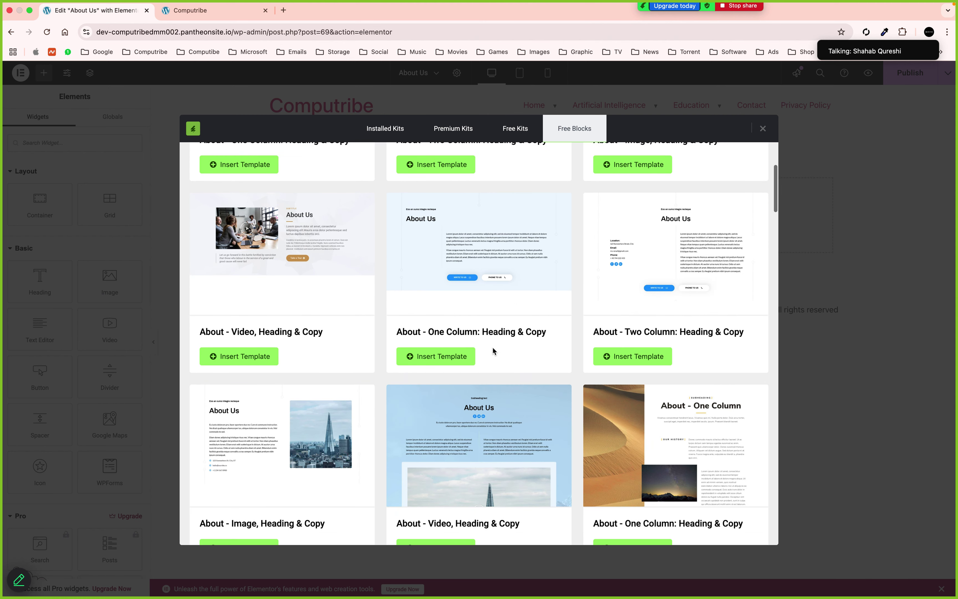
scroll(493, 348, down, 3)
scroll(493, 348, down, 1)
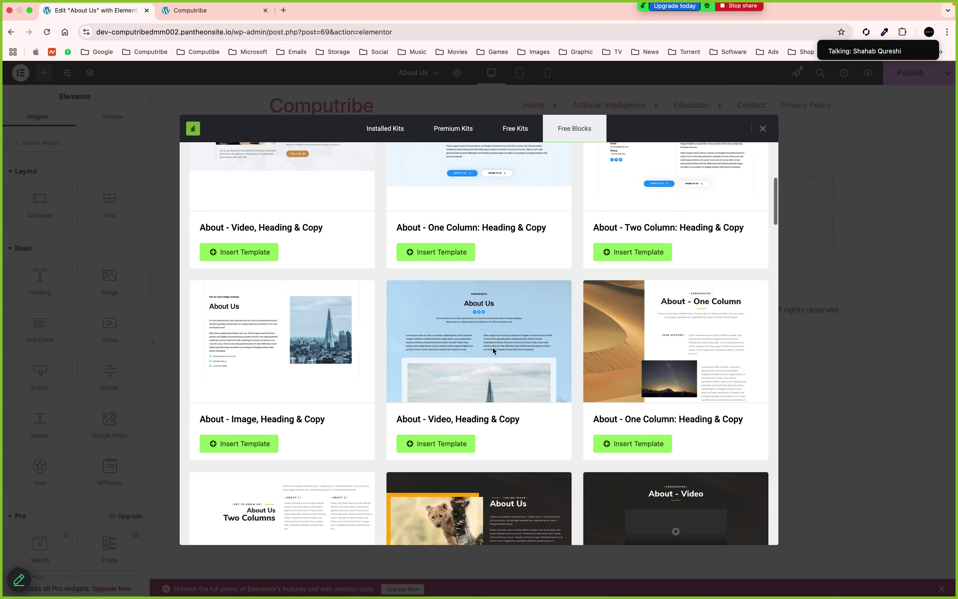
scroll(493, 348, down, 2)
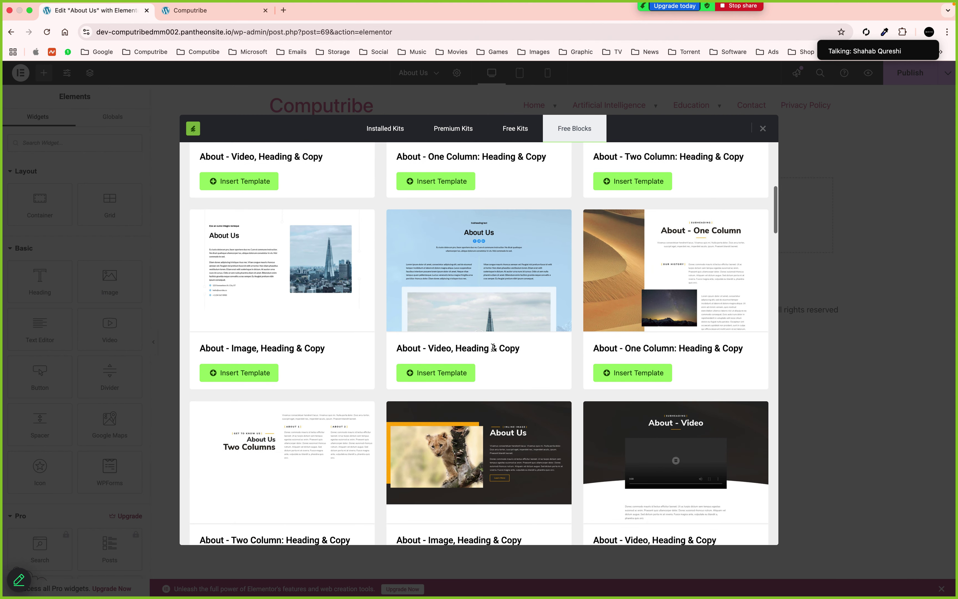
Examine the Premium Kits and the first four pages of Free Kits in the Envato template library
click(435, 130)
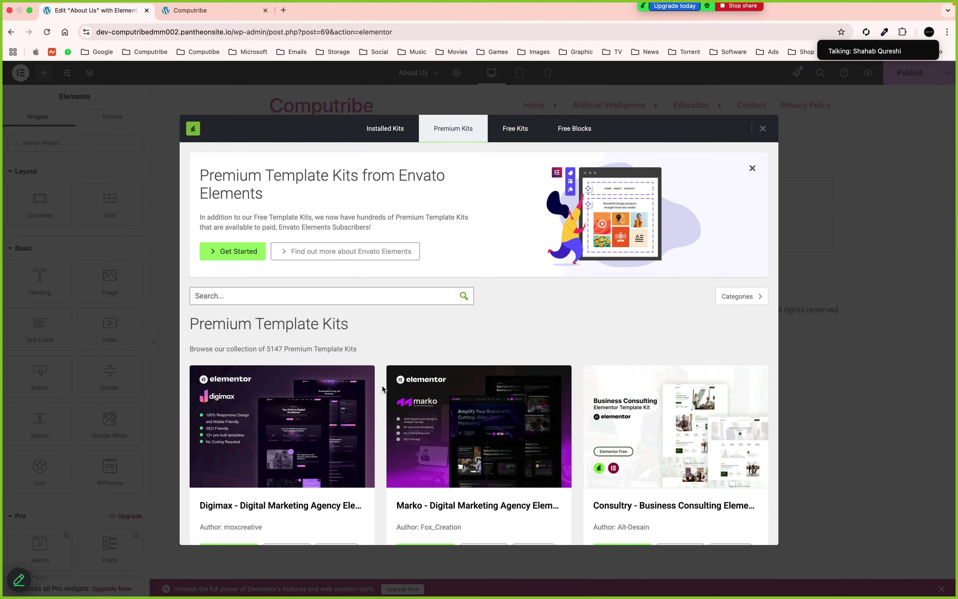
click(527, 133)
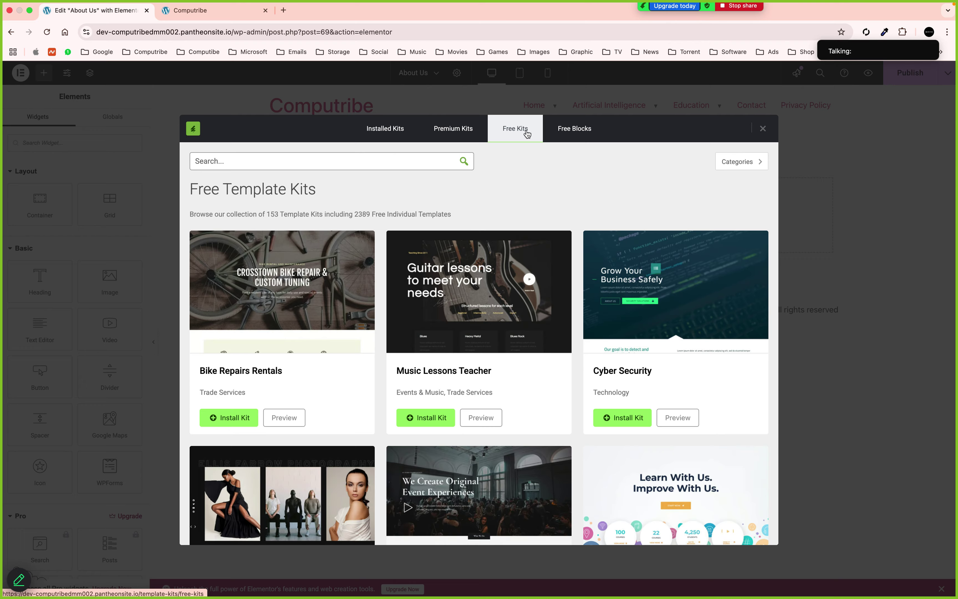
scroll(511, 278, down, 15)
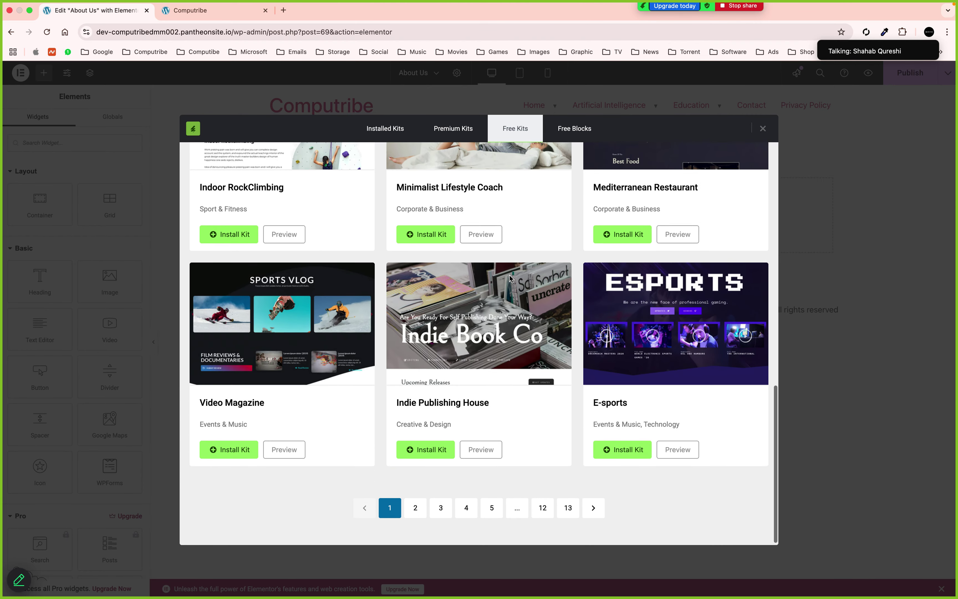
scroll(510, 278, down, 1)
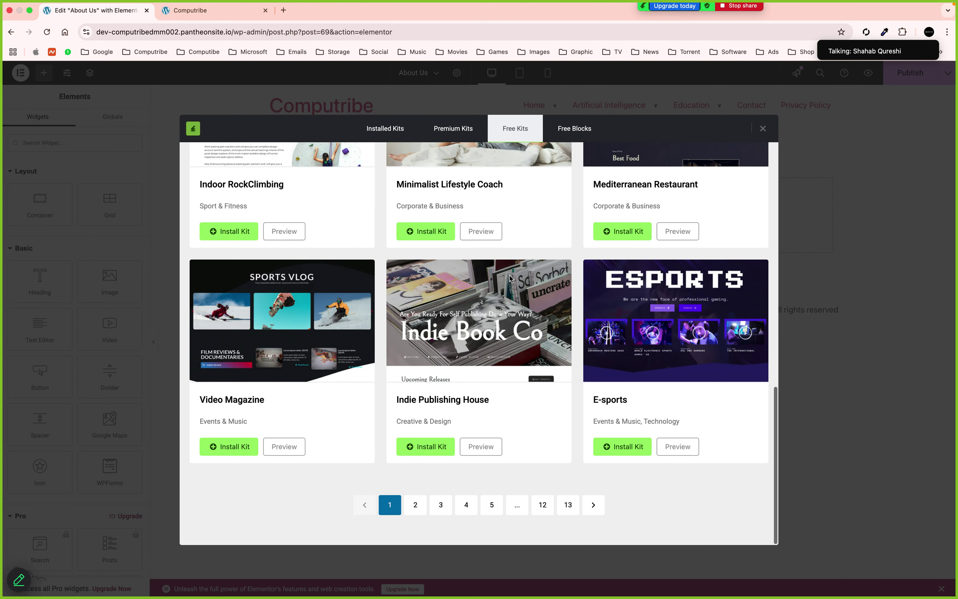
click(415, 504)
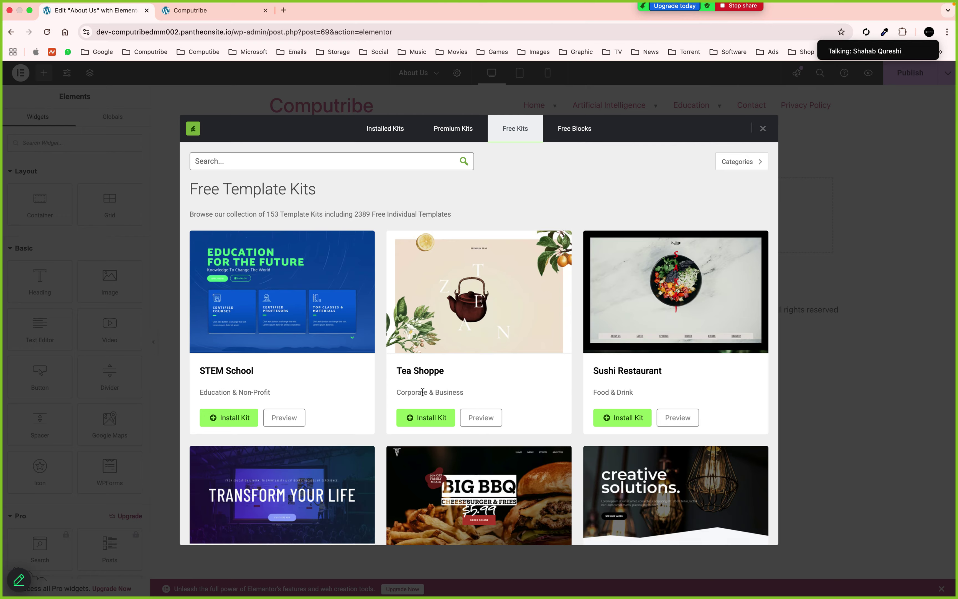
scroll(423, 392, down, 8)
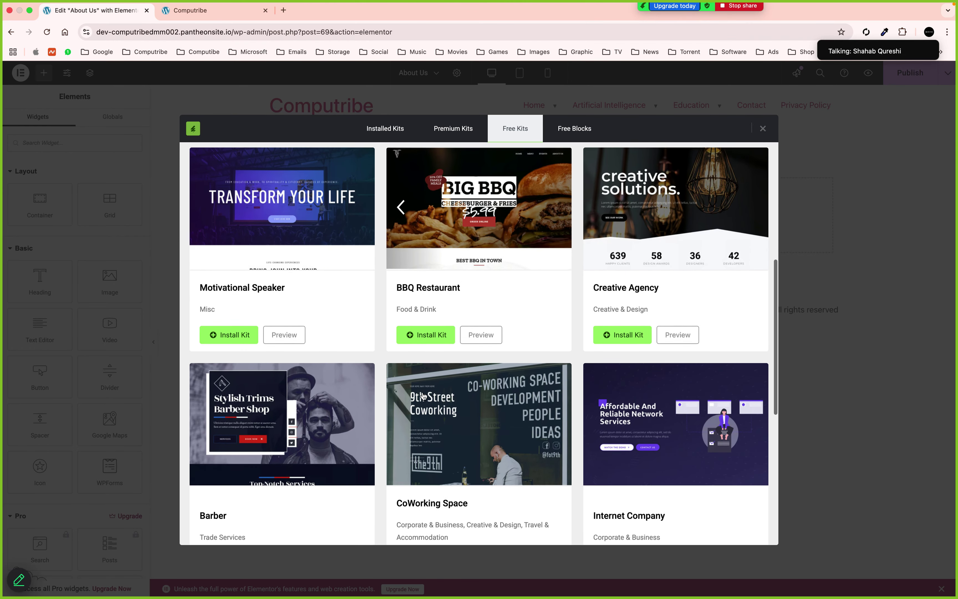
scroll(423, 395, down, 5)
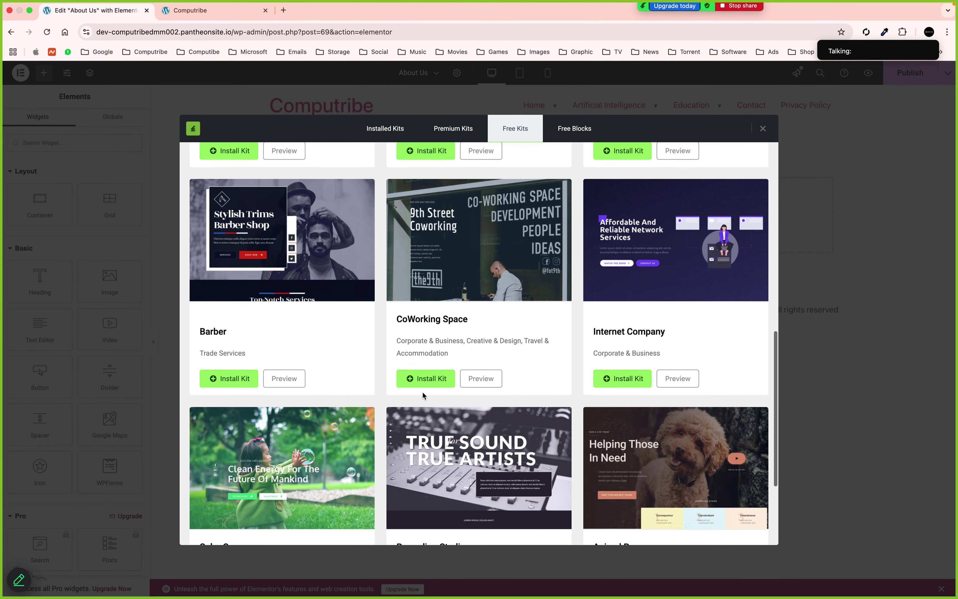
scroll(423, 394, down, 2)
scroll(423, 394, down, 2)
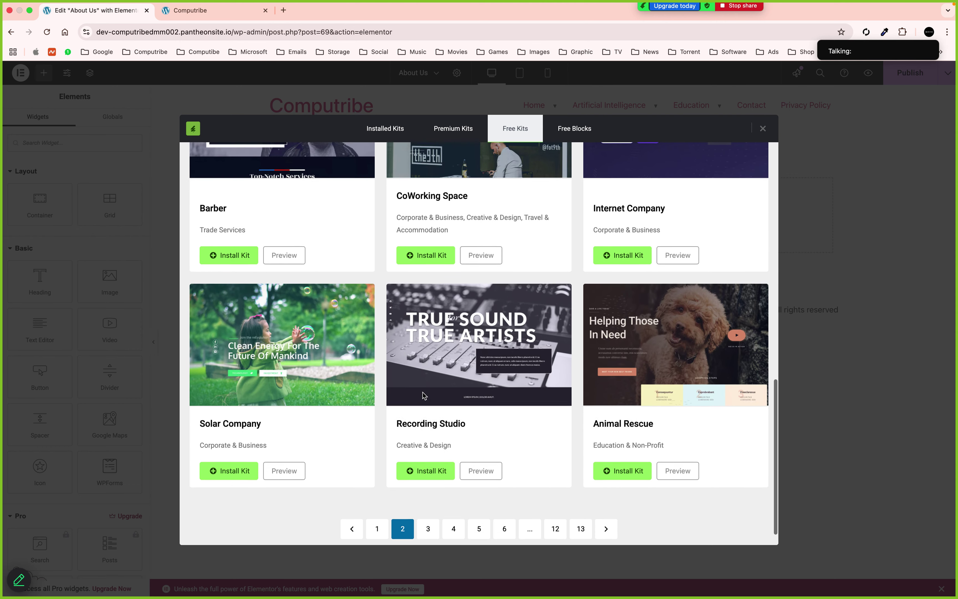
scroll(423, 395, down, 1)
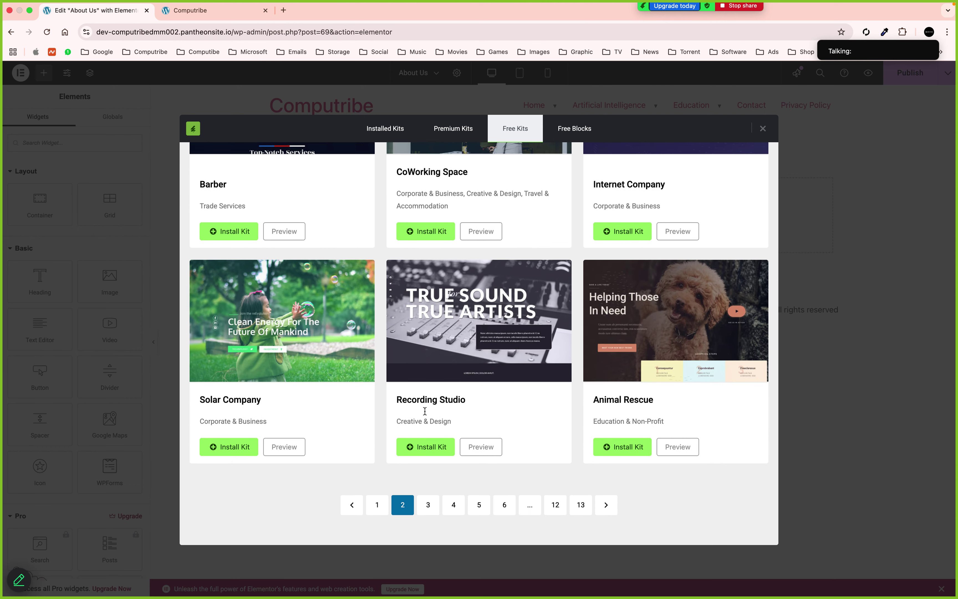
click(429, 506)
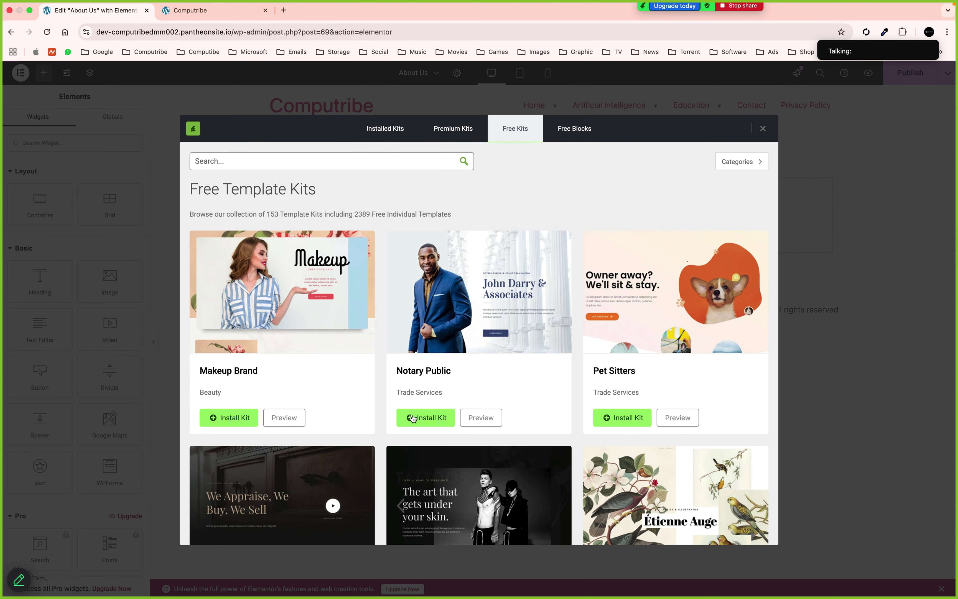
scroll(412, 417, down, 10)
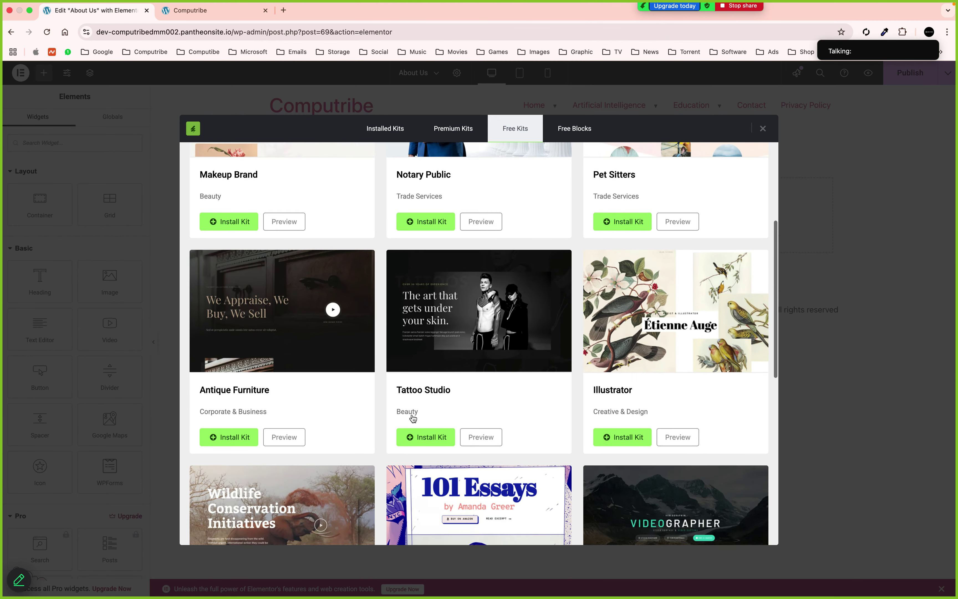
scroll(413, 418, down, 11)
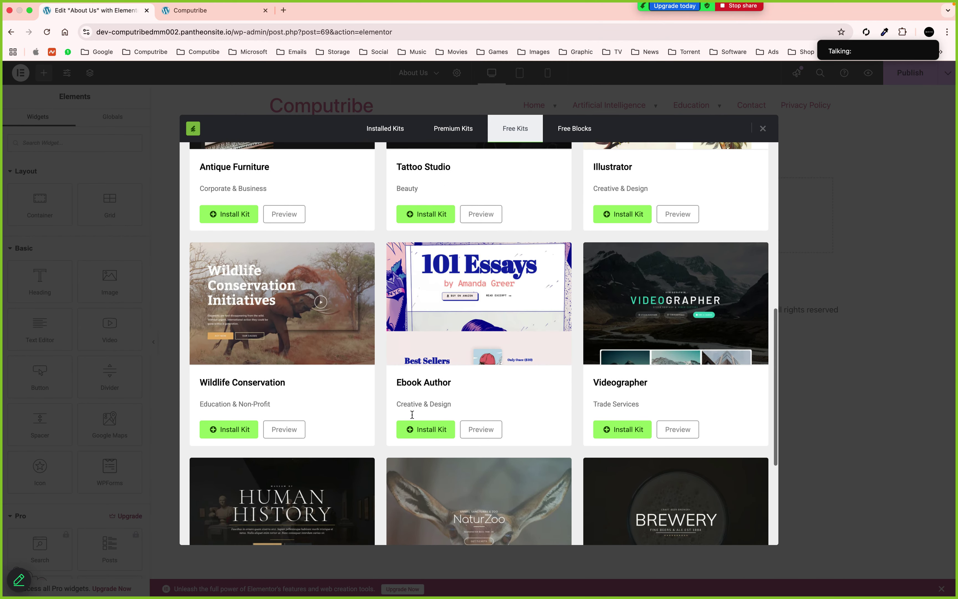
scroll(412, 415, down, 4)
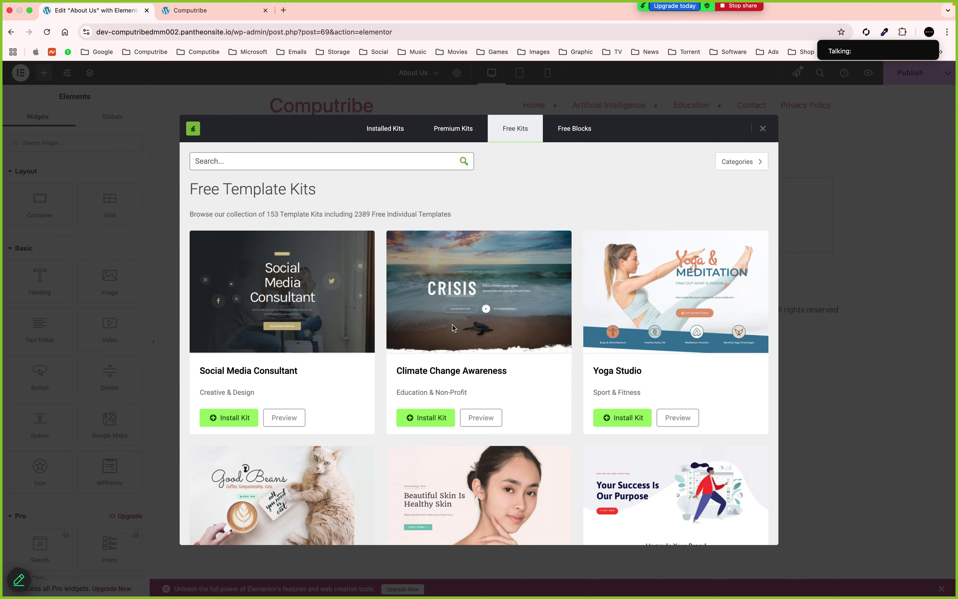
scroll(454, 329, down, 5)
scroll(453, 327, down, 6)
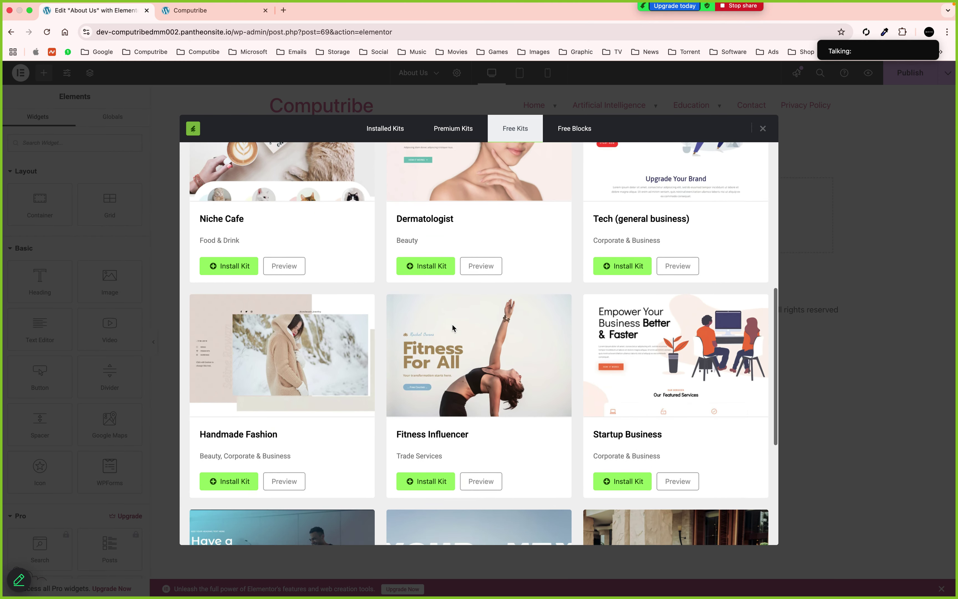
scroll(454, 327, down, 3)
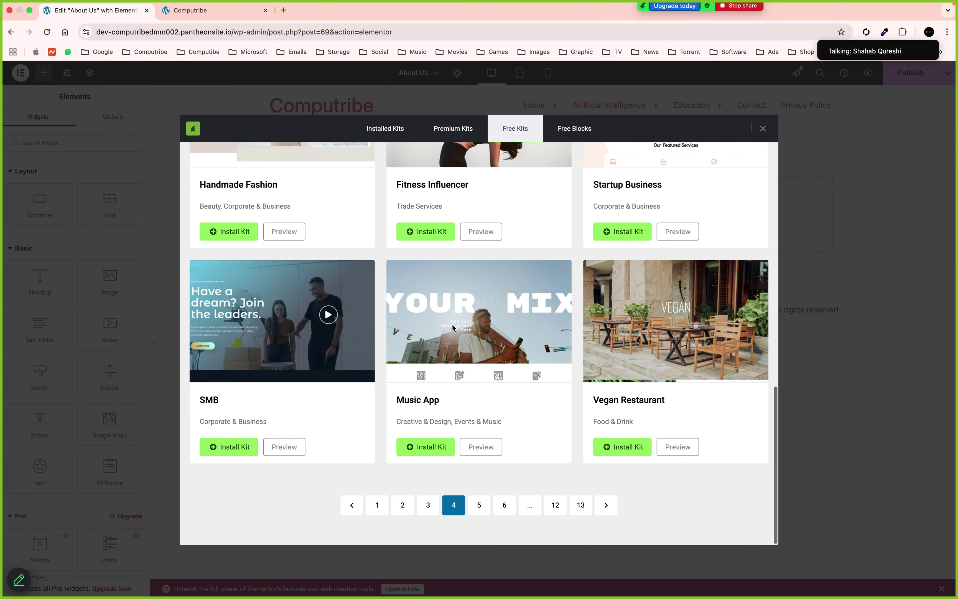
Install the Cyber Security template kit from the first page of the Free Kits
click(379, 508)
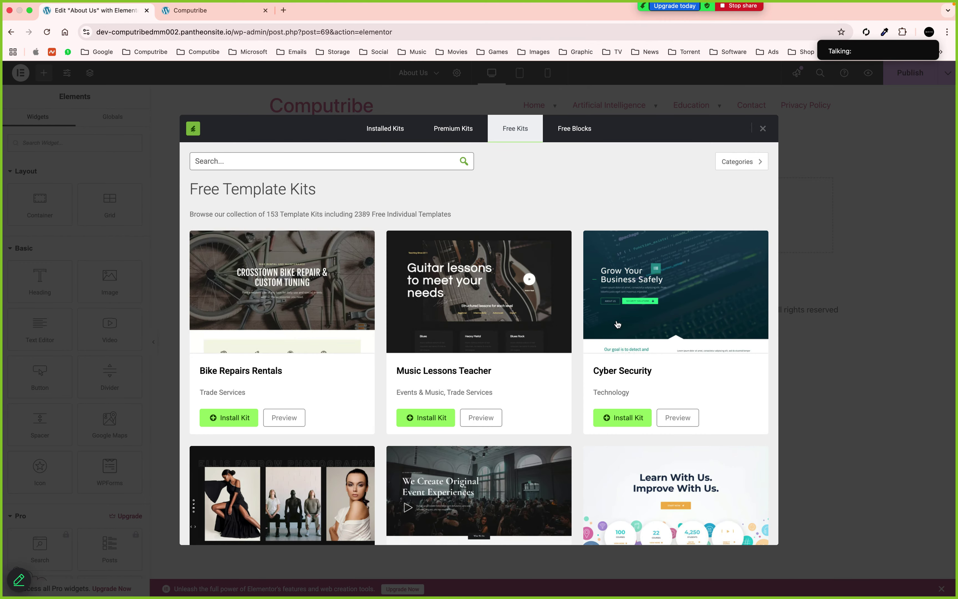
scroll(633, 313, down, 4)
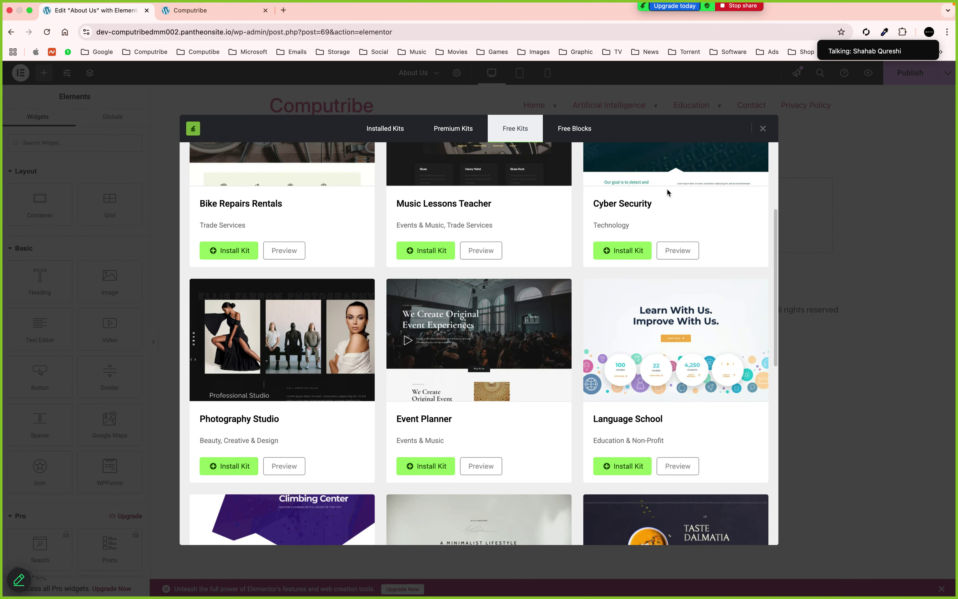
scroll(668, 193, up, 5)
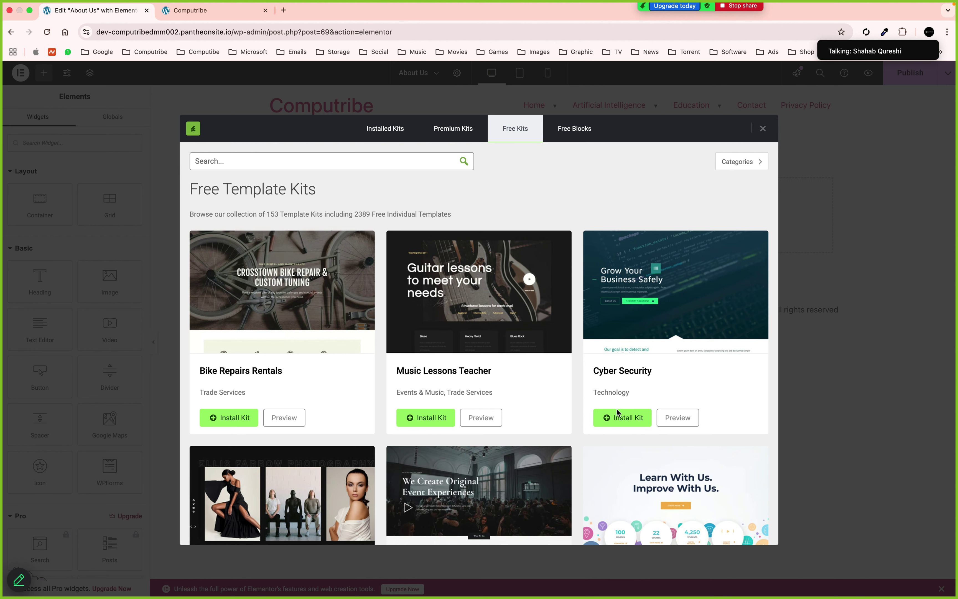
click(618, 417)
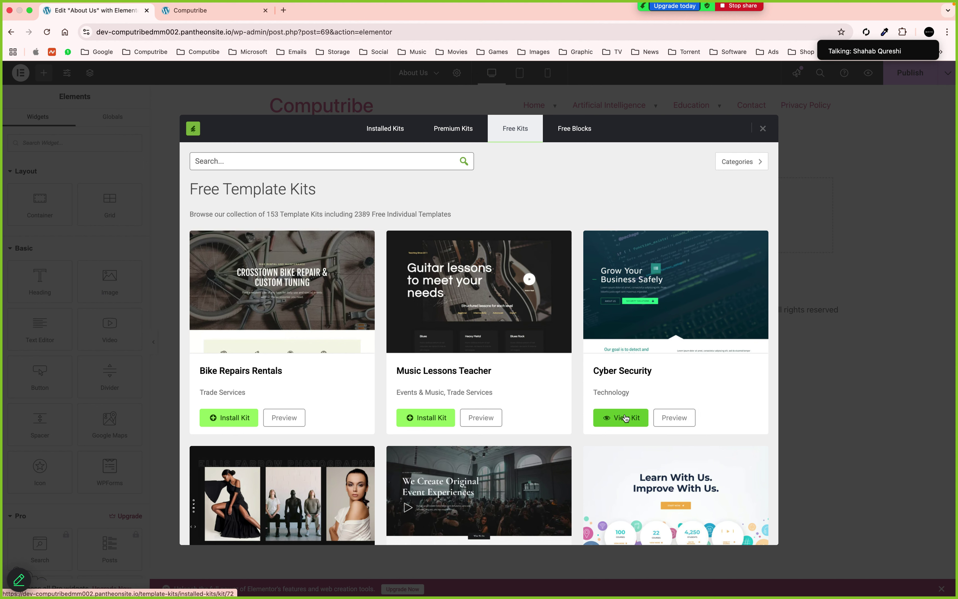
Open the Cyber Security kit from the installed kits and ignore the requirements for its Home 3 (Pro) template
click(391, 135)
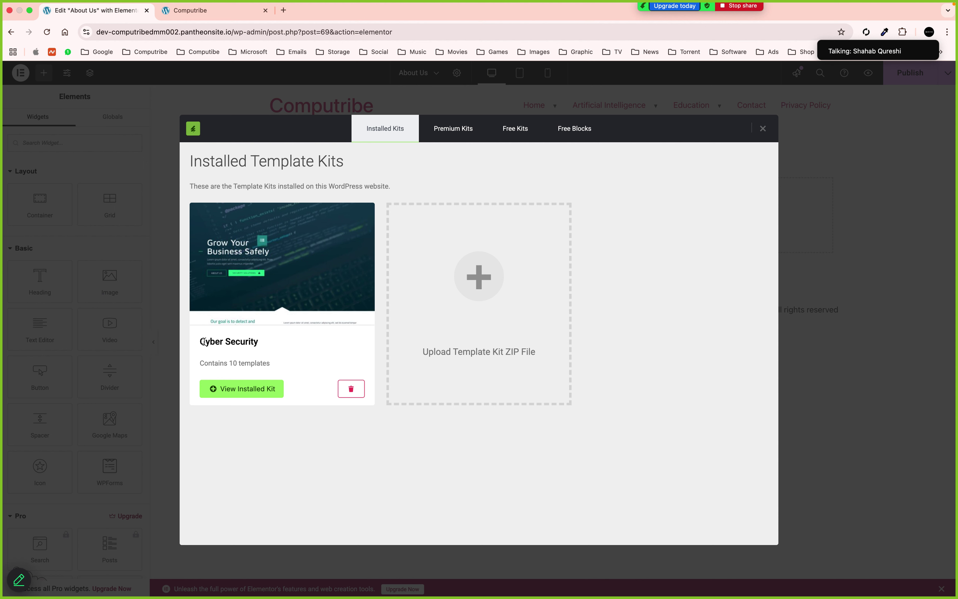
drag(206, 341, 277, 364)
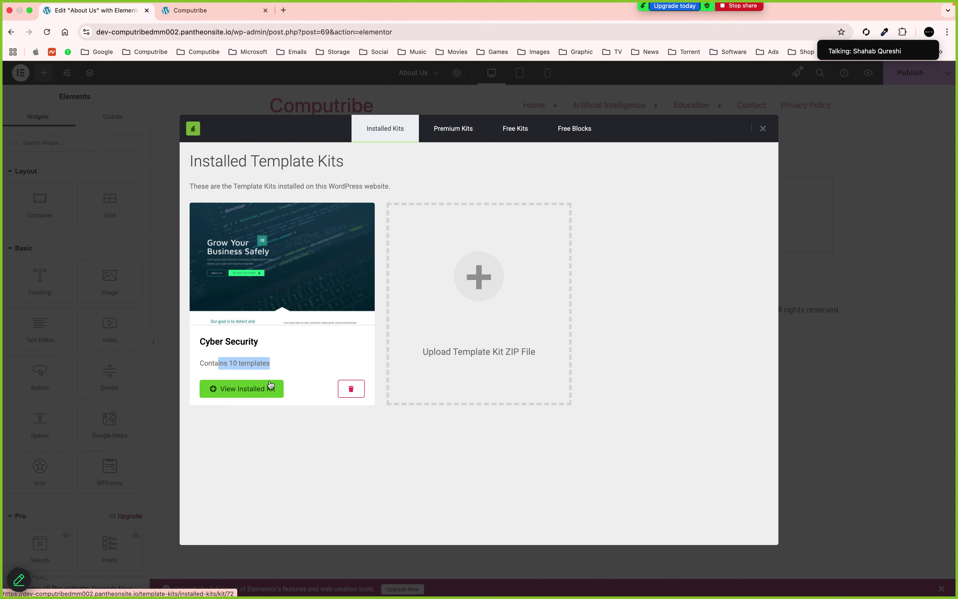
click(299, 364)
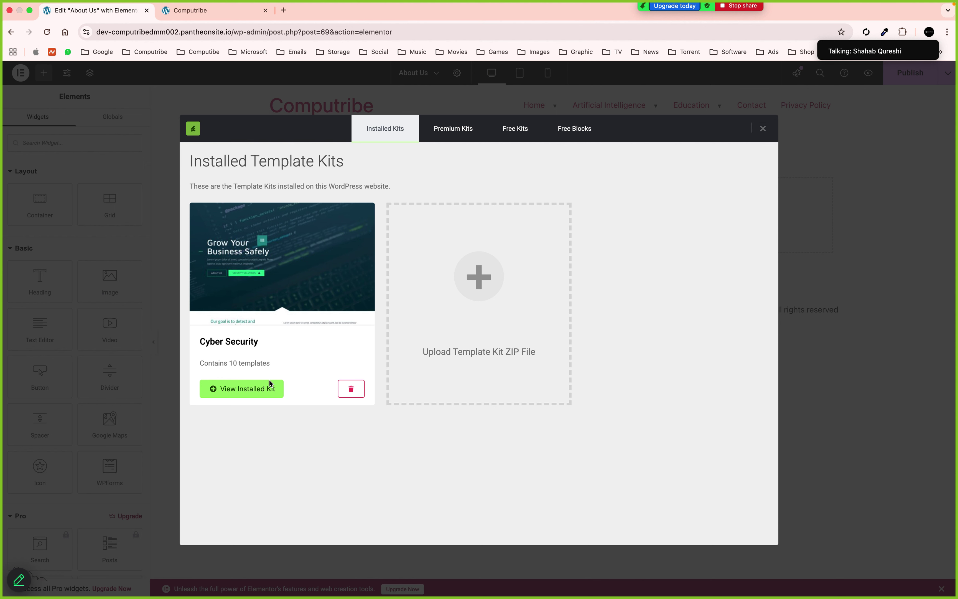
click(248, 389)
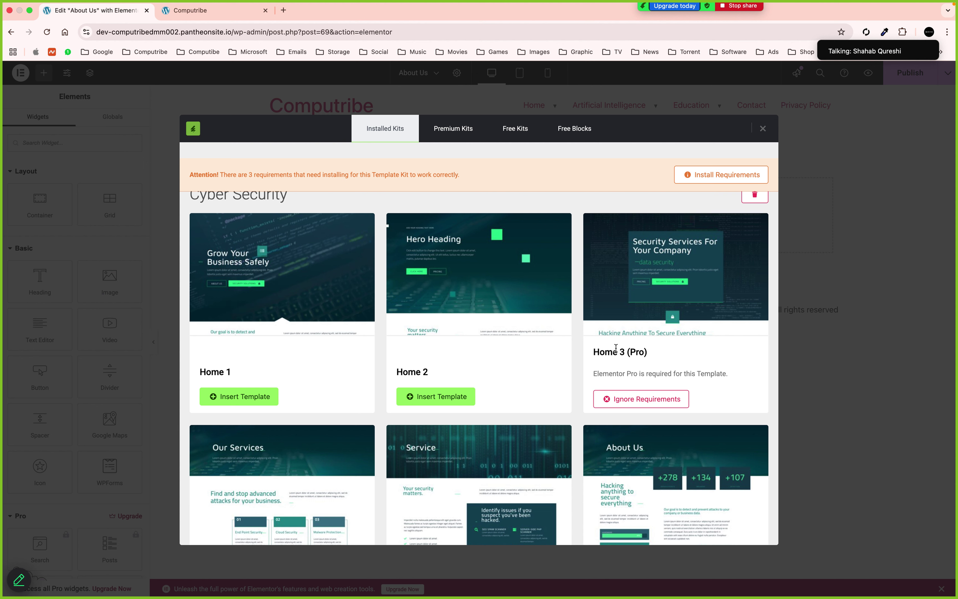
click(633, 401)
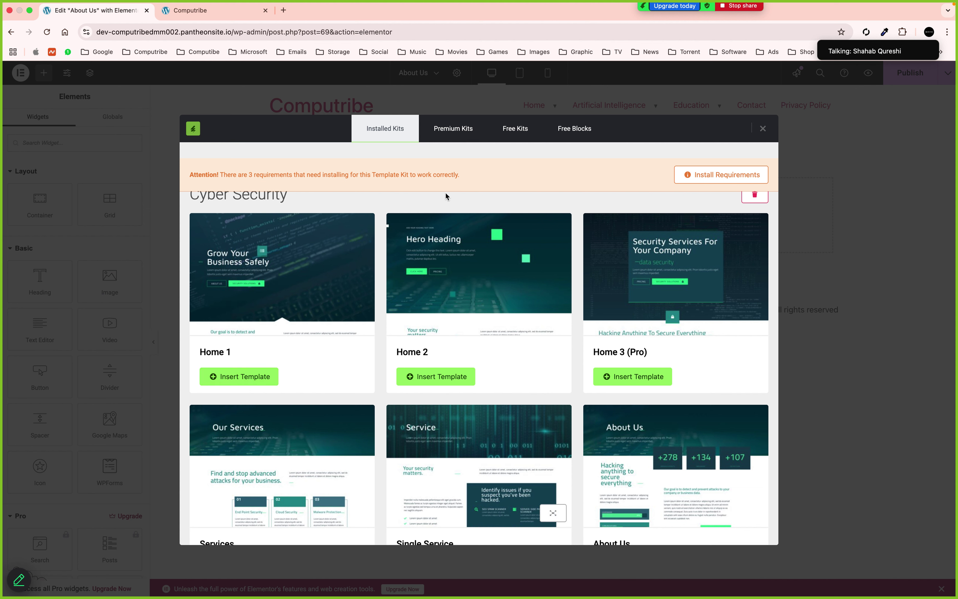
Look through the Cyber Security kit's templates and insert its About Us template into the page
mouse_move(529, 306)
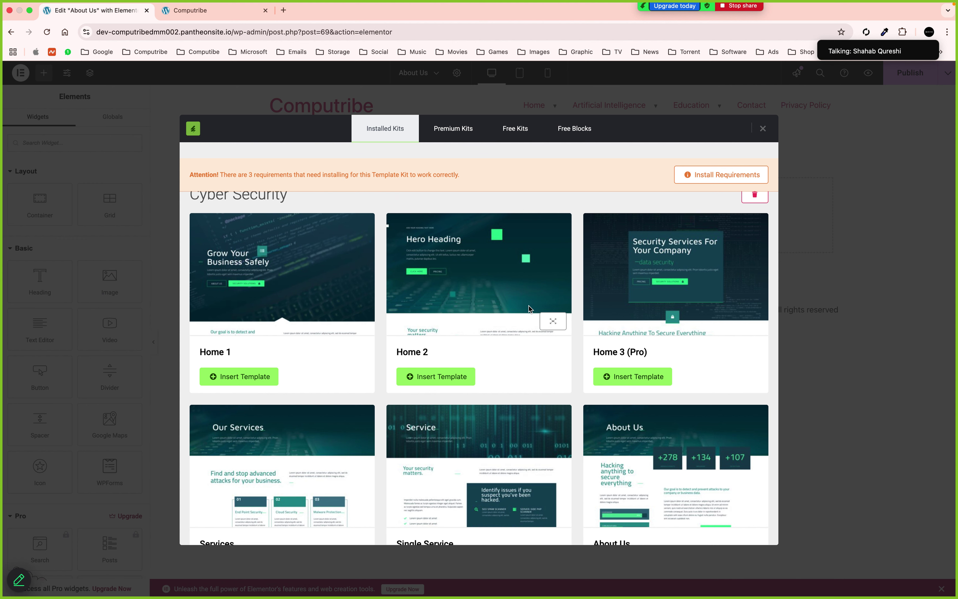
scroll(529, 305, down, 3)
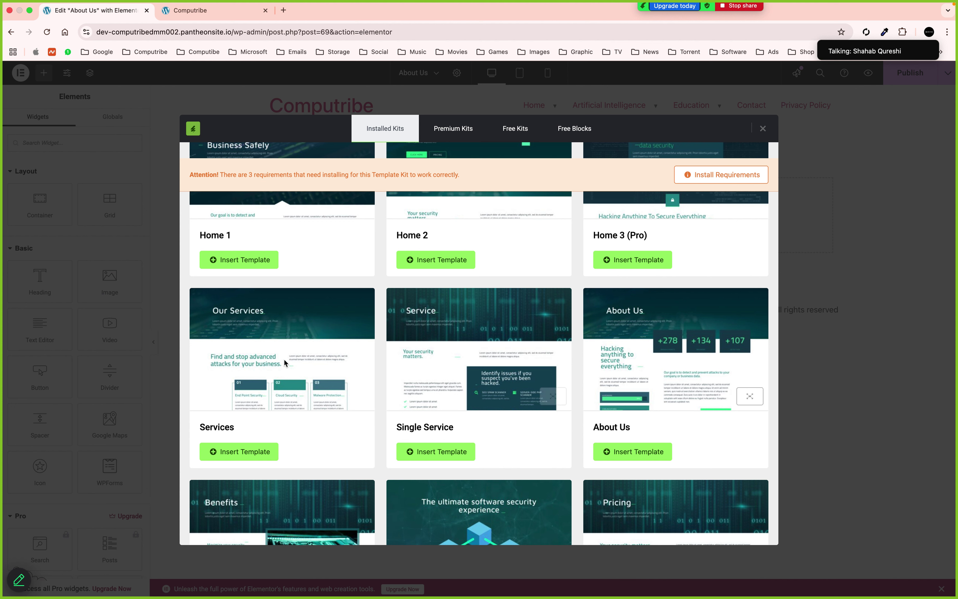
mouse_move(265, 363)
scroll(477, 364, down, 5)
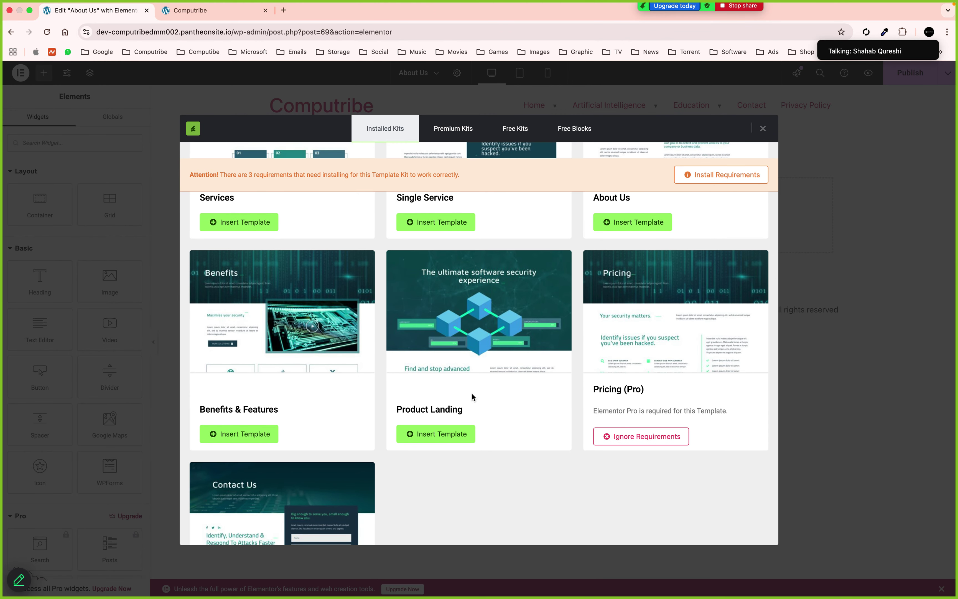
scroll(472, 393, down, 3)
scroll(611, 360, down, 5)
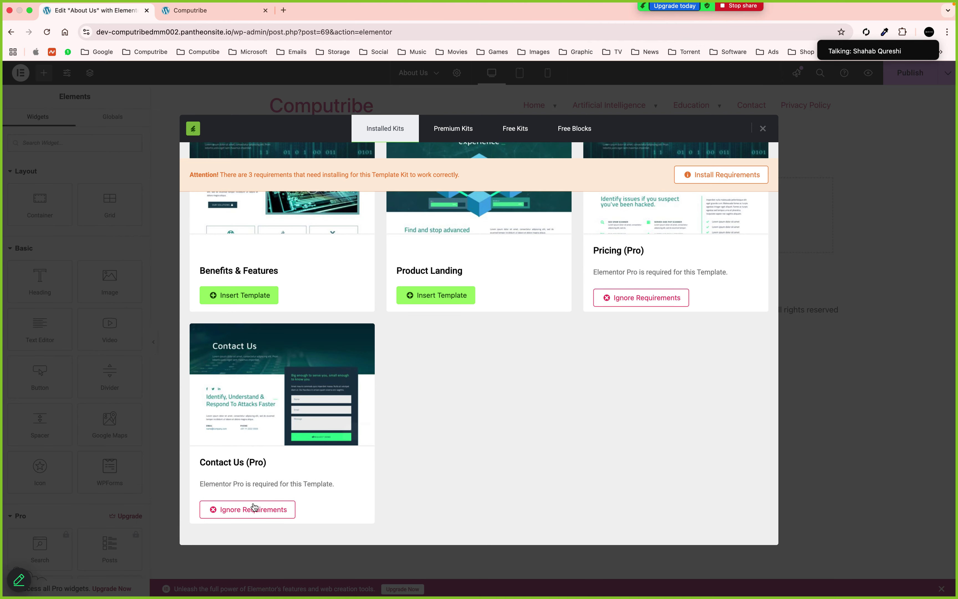
scroll(511, 396, up, 10)
scroll(511, 394, up, 5)
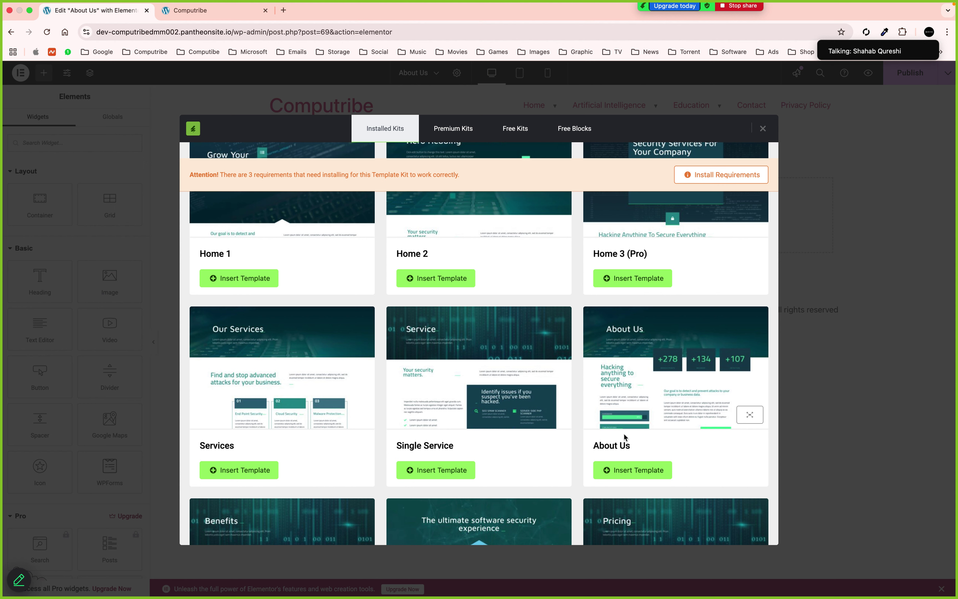
click(630, 470)
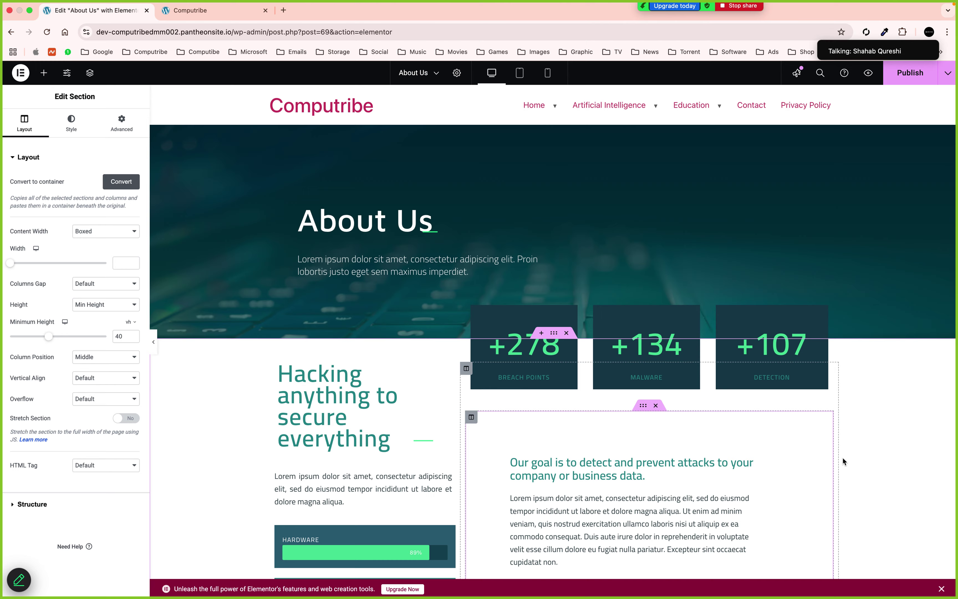
Review the inserted About Us layout from the hero section down to the Our Team section
scroll(866, 469, down, 5)
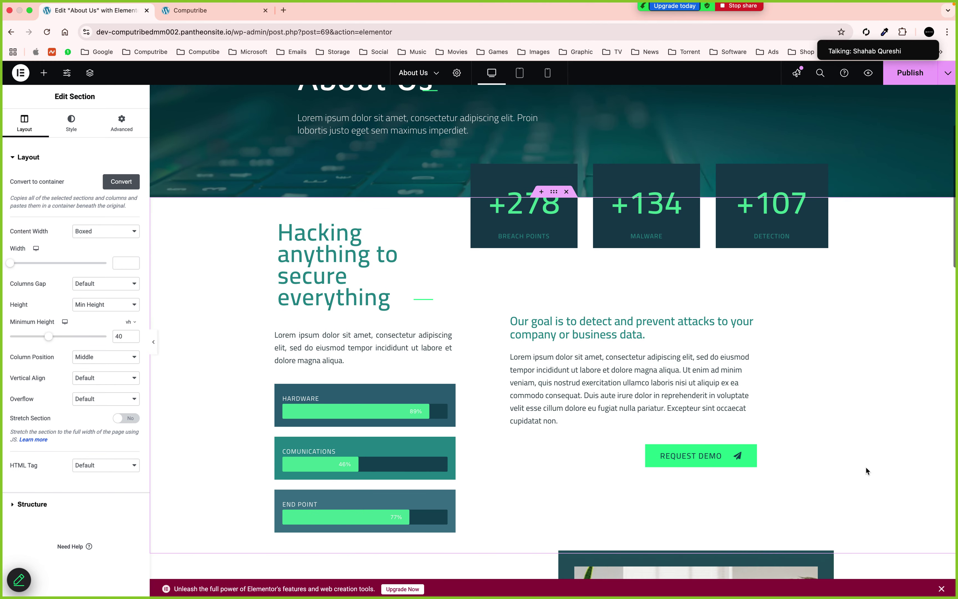
scroll(866, 469, down, 8)
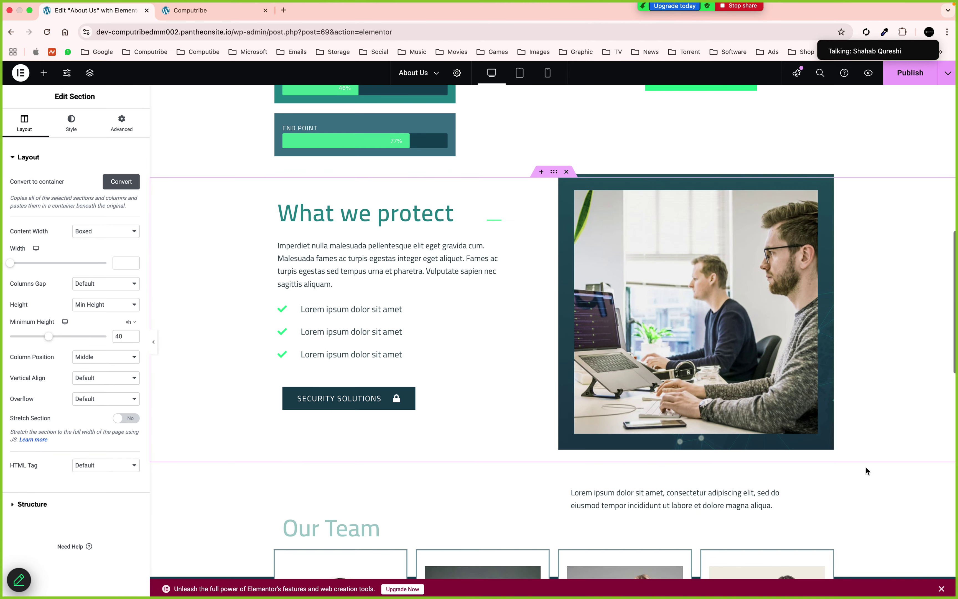
scroll(865, 466, up, 3)
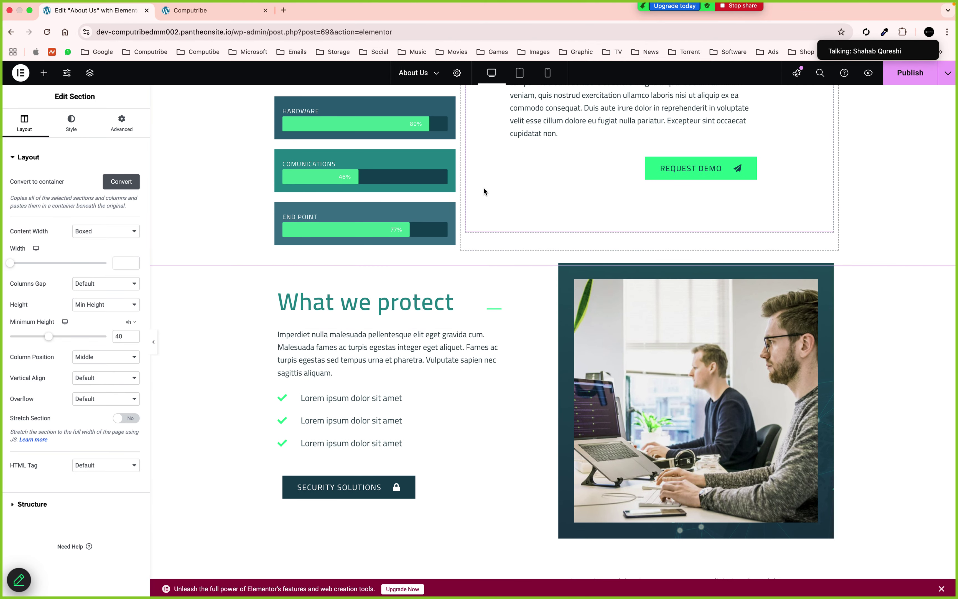
scroll(922, 206, down, 1)
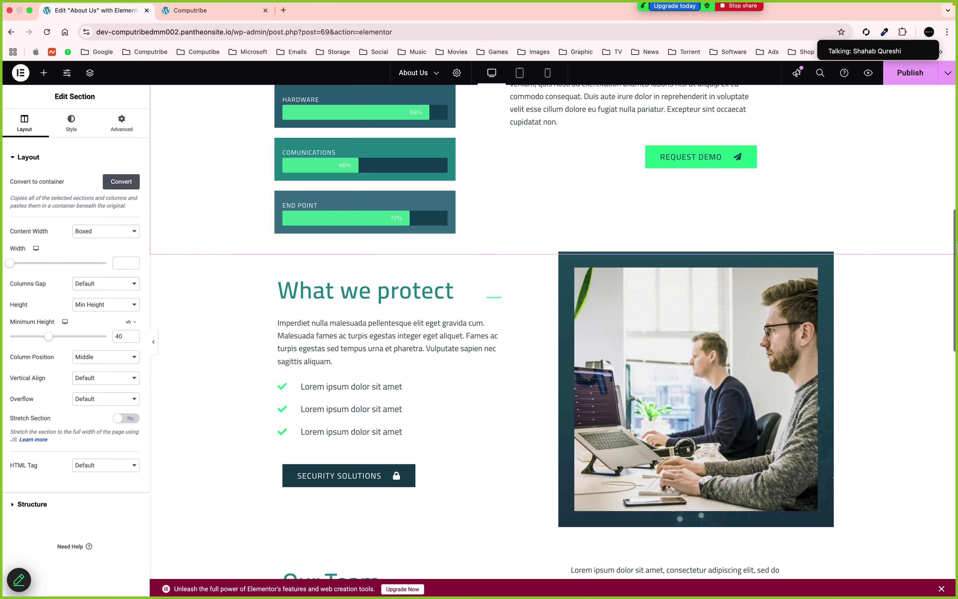
scroll(918, 261, down, 9)
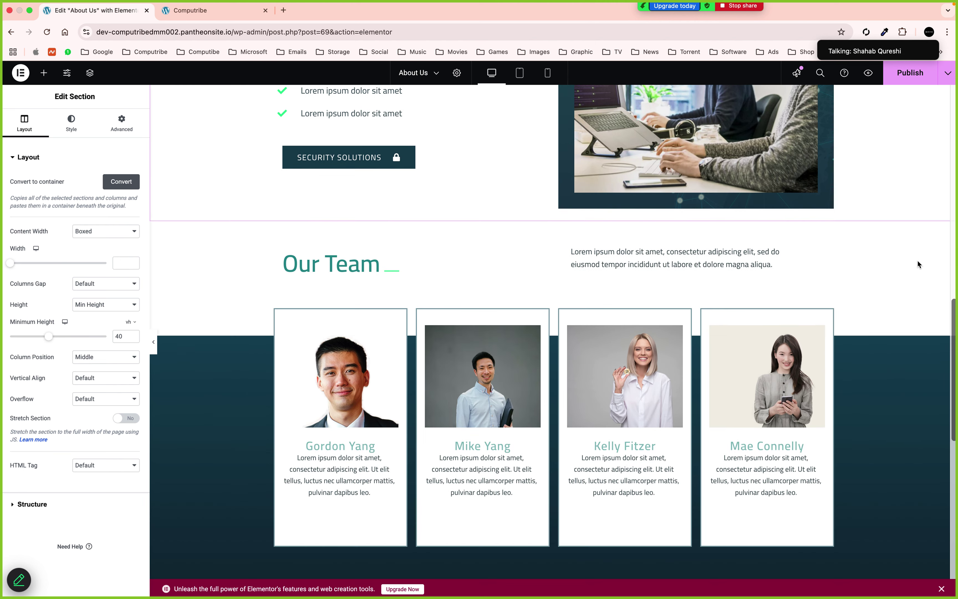
Review the remaining About Us sections down to the page end and open the Our Team section's layout settings
scroll(918, 264, down, 7)
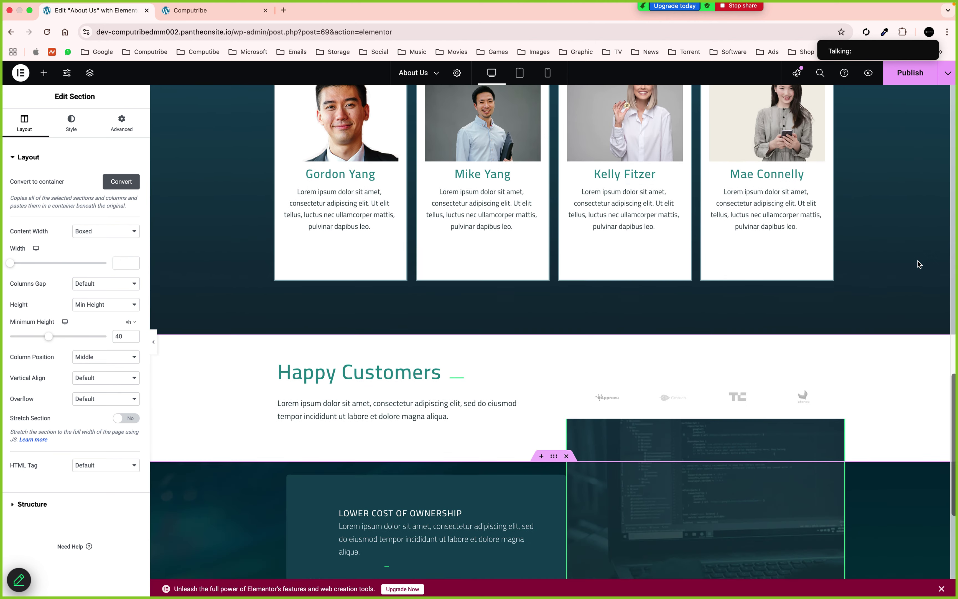
scroll(918, 261, down, 5)
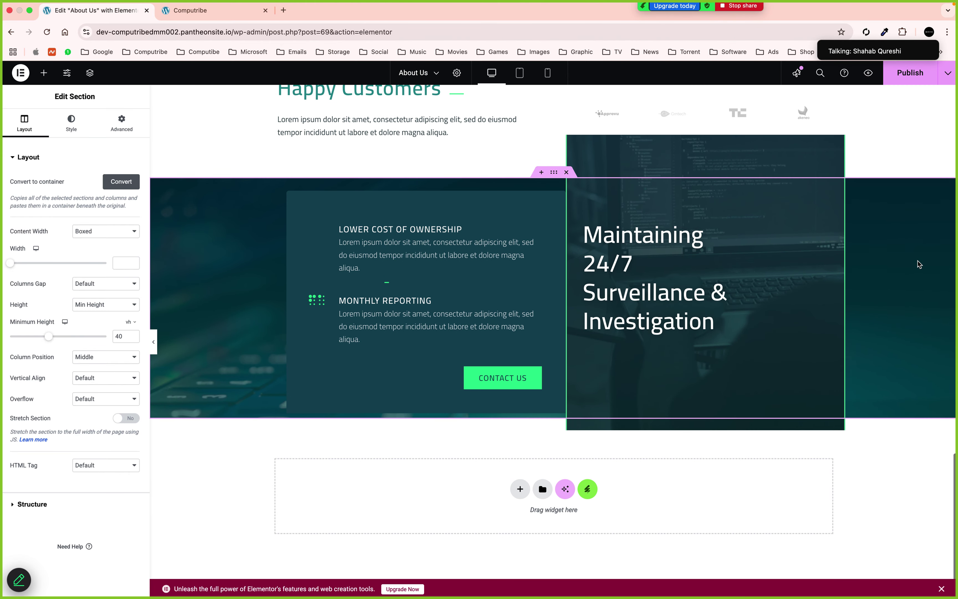
scroll(918, 261, up, 5)
scroll(918, 260, up, 6)
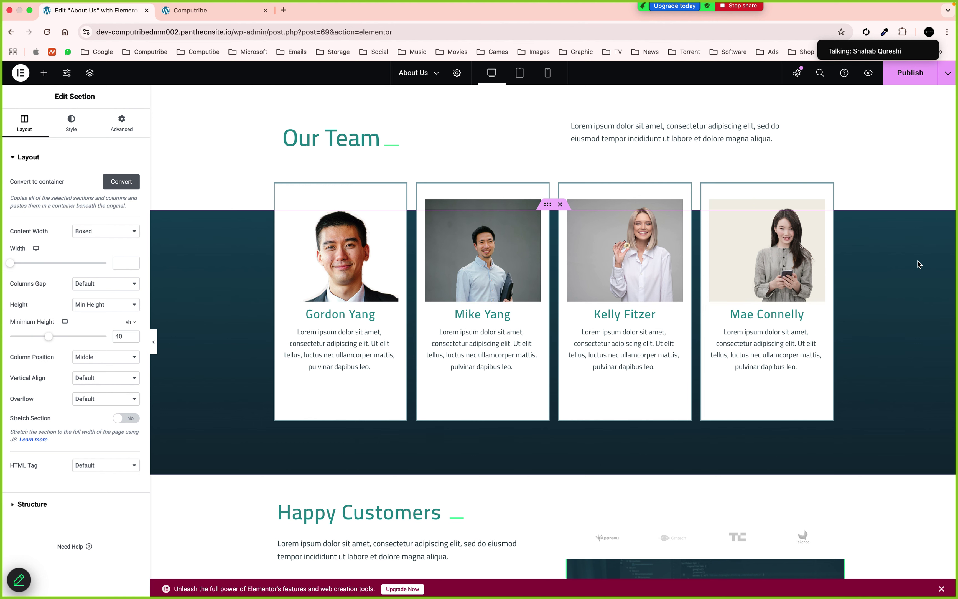
scroll(534, 225, up, 2)
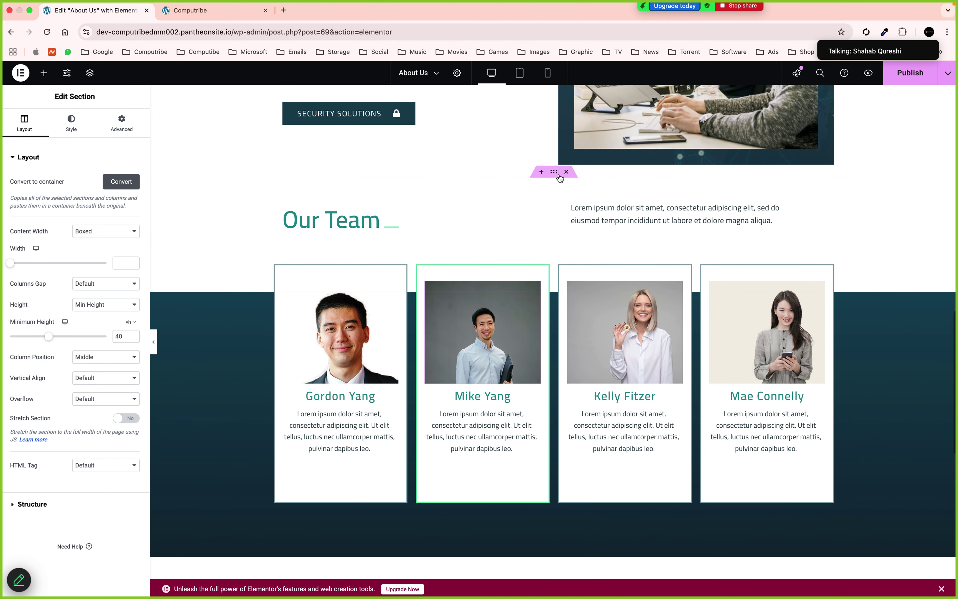
scroll(560, 177, up, 1)
click(556, 188)
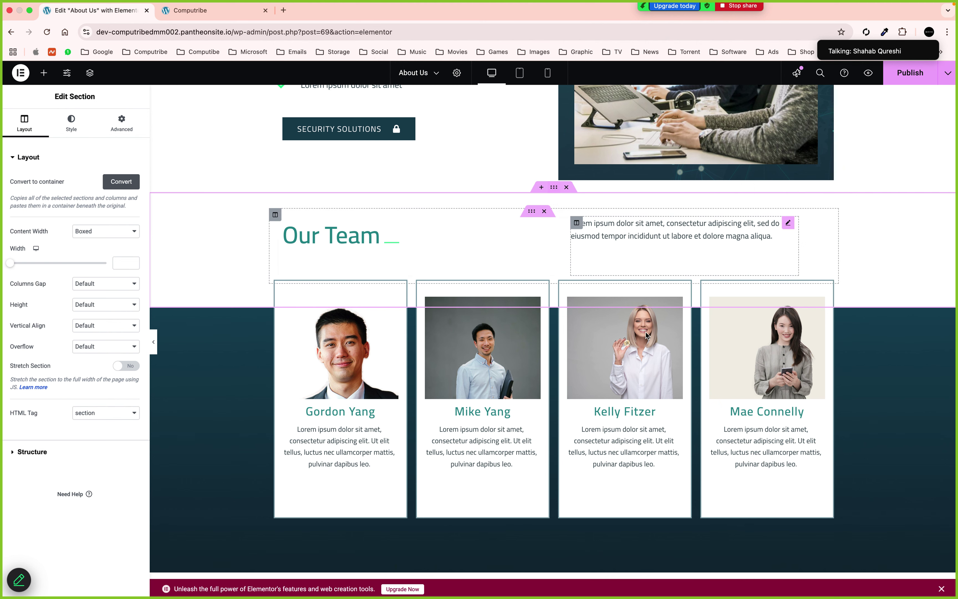
Inspect the content and style settings of the placeholder text under the hero's About Us title
scroll(646, 332, up, 15)
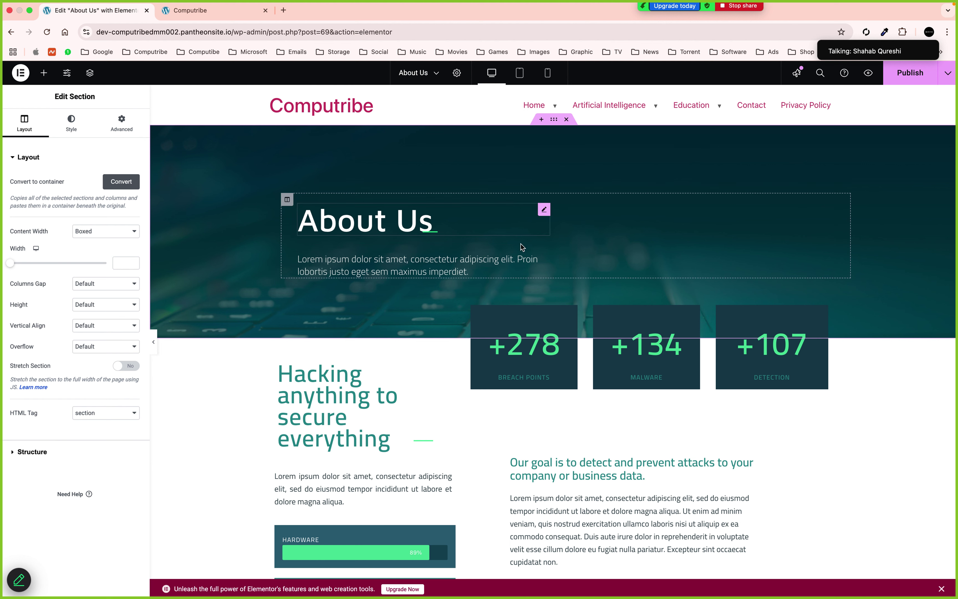
click(543, 260)
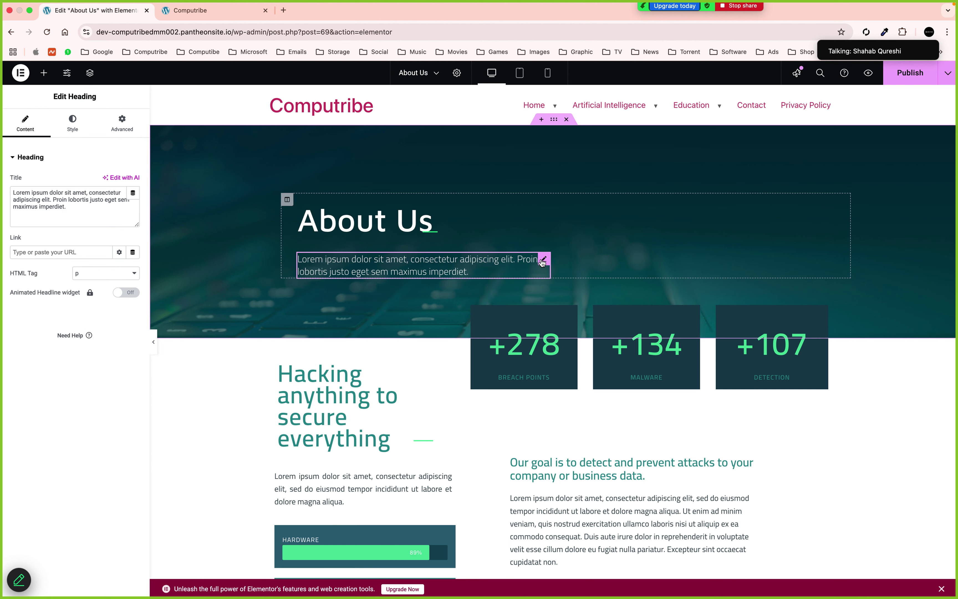
triple_click(93, 203)
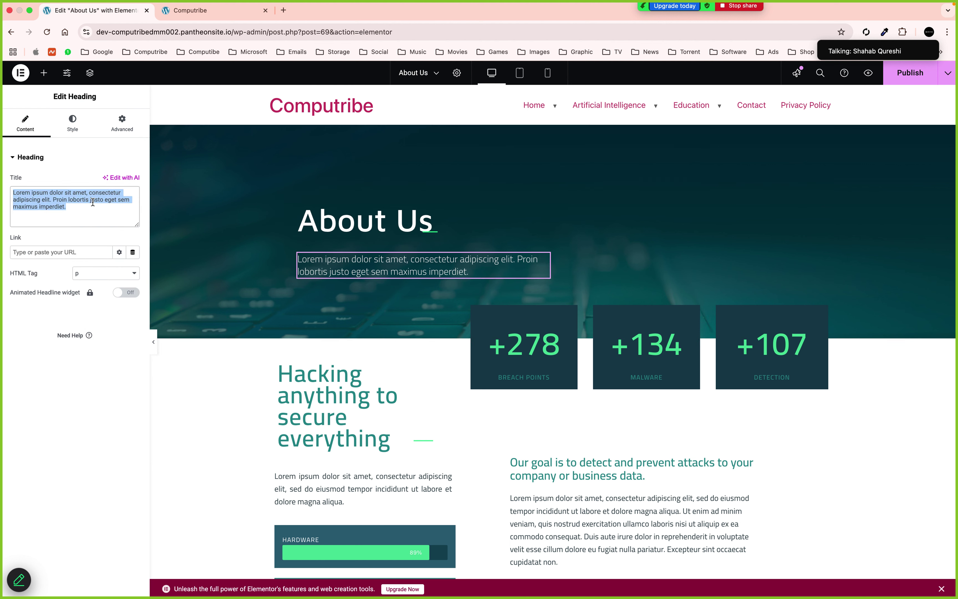
click(73, 124)
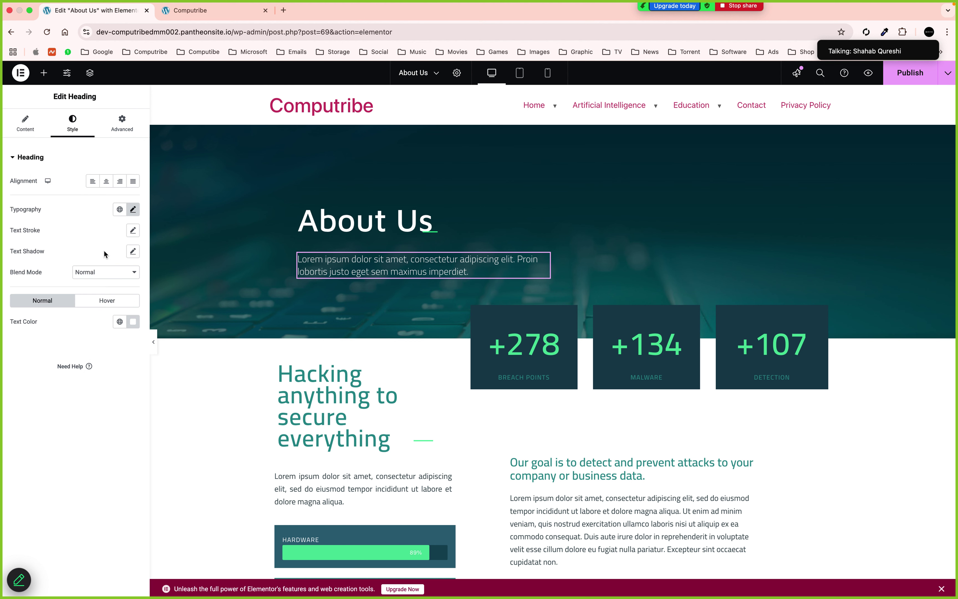
click(25, 123)
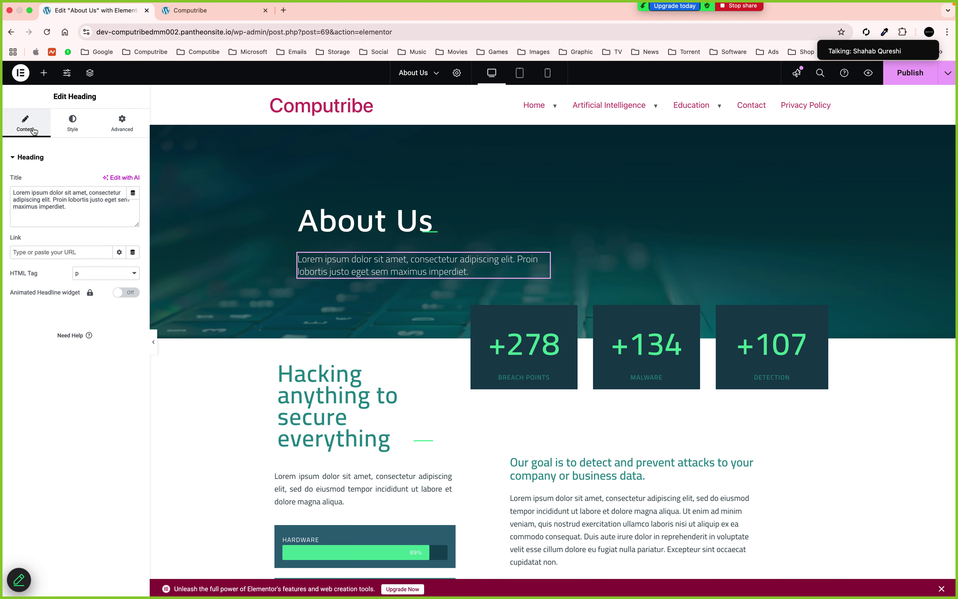
click(51, 252)
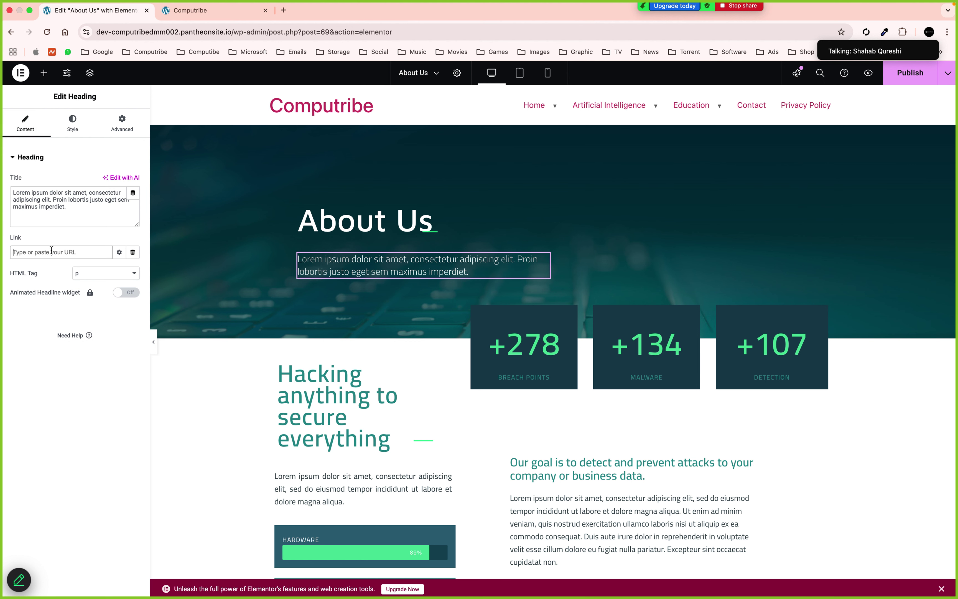
Set the hero placeholder text's typography to the Poppins family at a size of 1.3 em
click(74, 122)
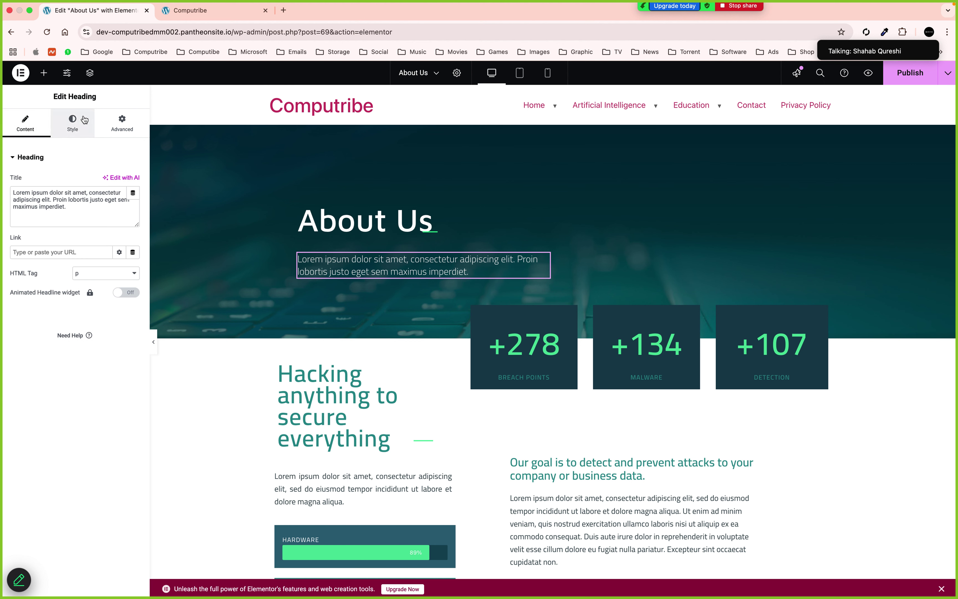
click(133, 210)
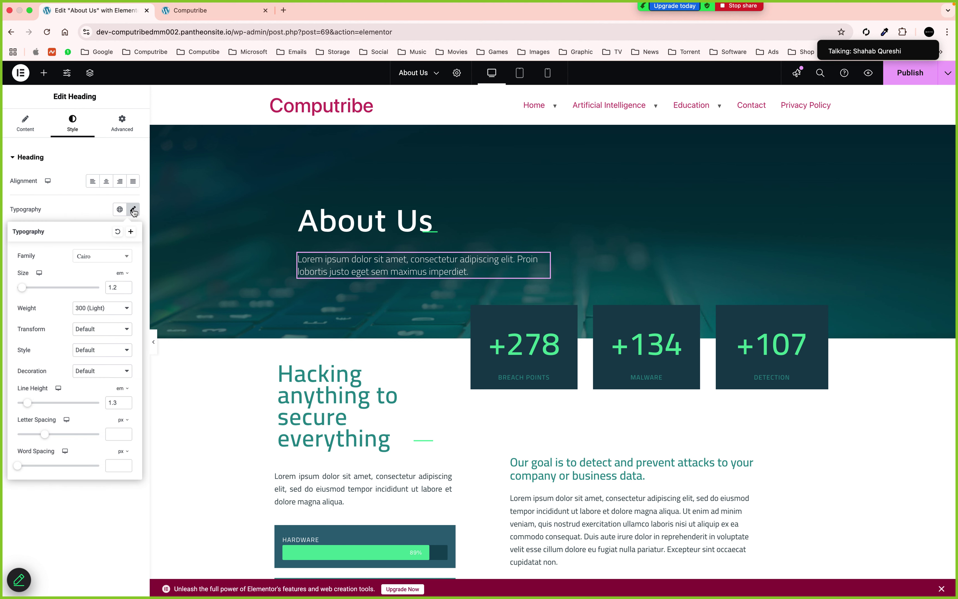
drag(23, 288, 26, 288)
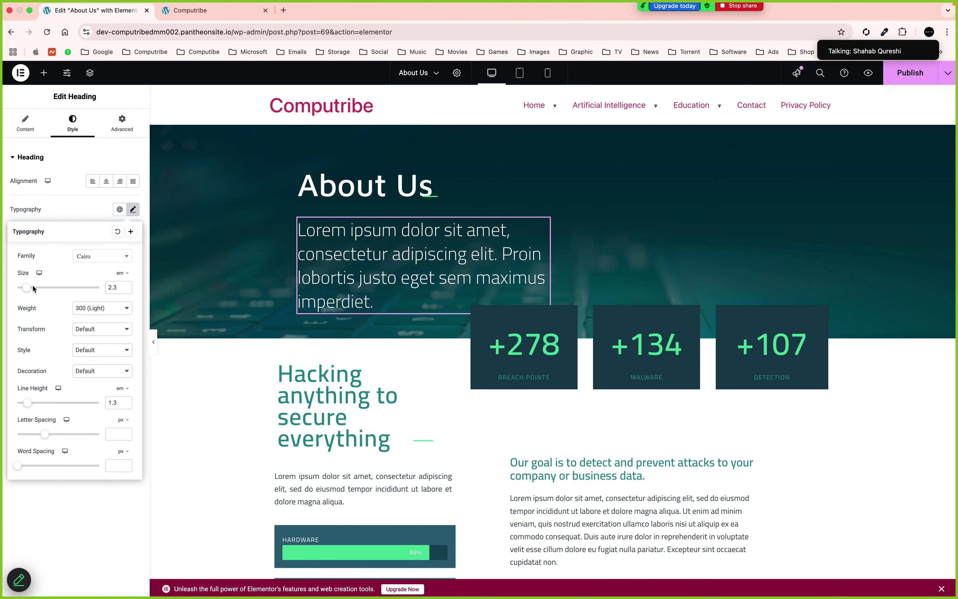
mouse_move(27, 288)
mouse_down()
mouse_move(54, 288)
mouse_move(22, 287)
mouse_up()
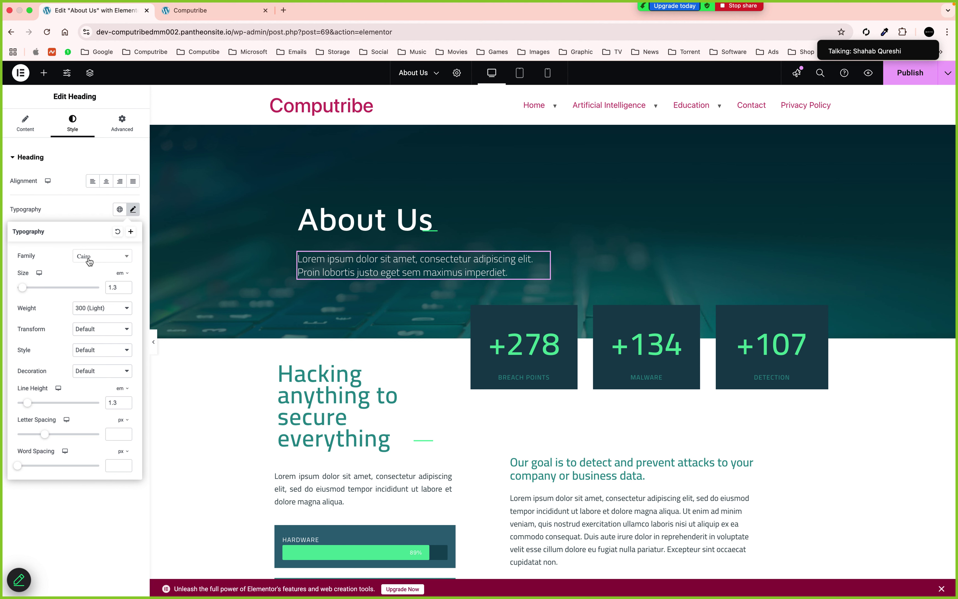
click(127, 258)
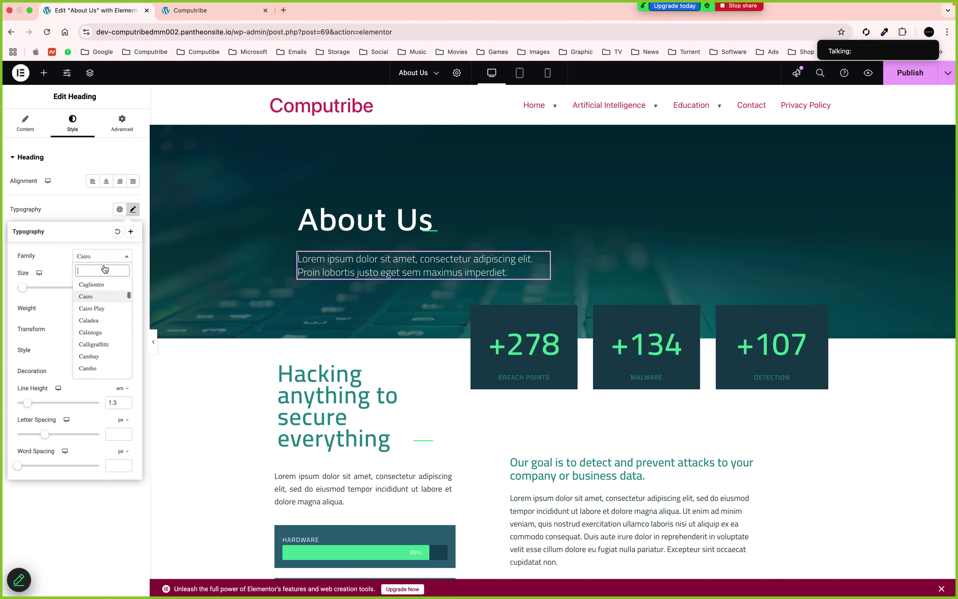
text(pp)
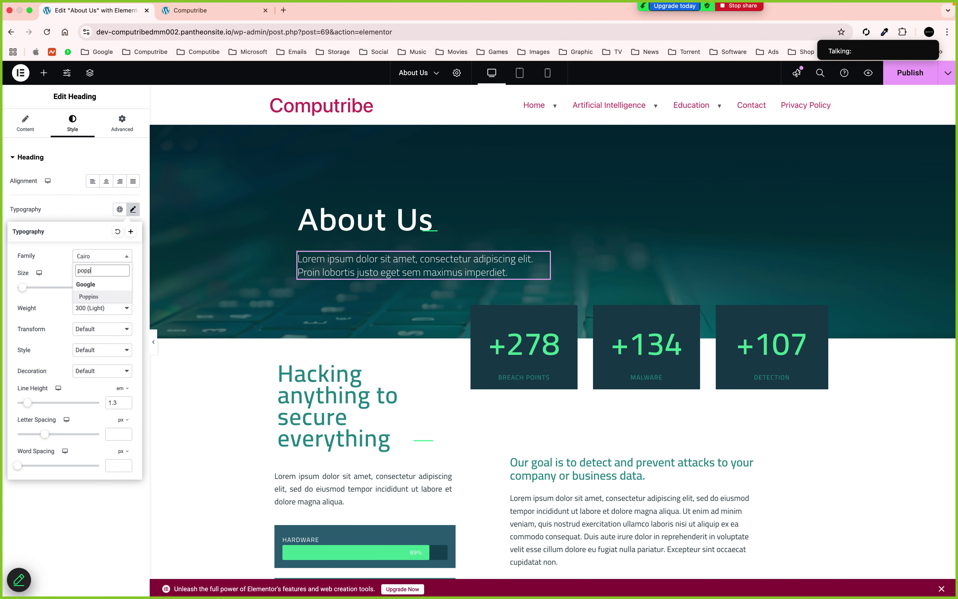
click(89, 297)
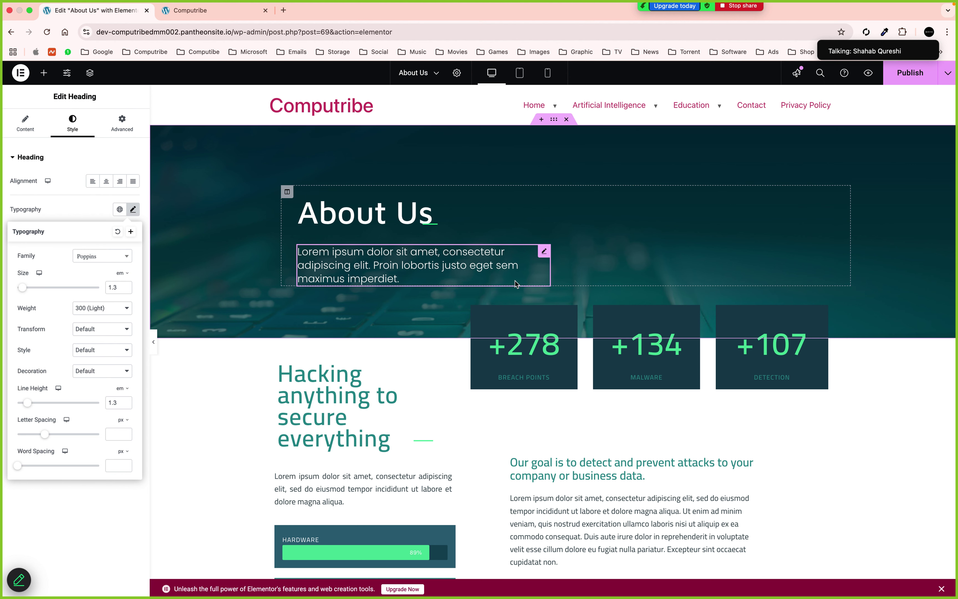
Try font weights 400, 600, 200 and 100 on the hero placeholder text and settle on 300 (Light)
click(103, 312)
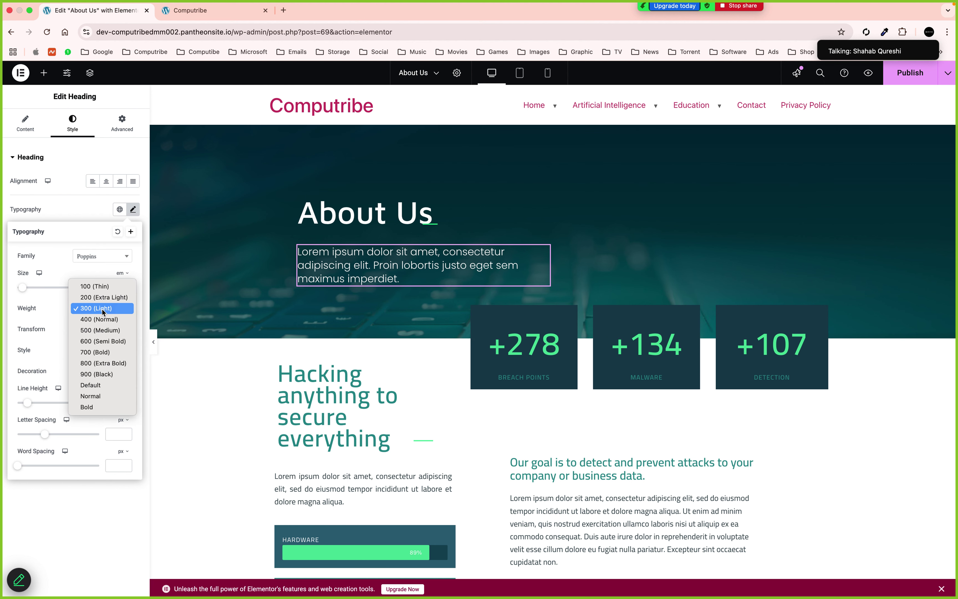
click(105, 317)
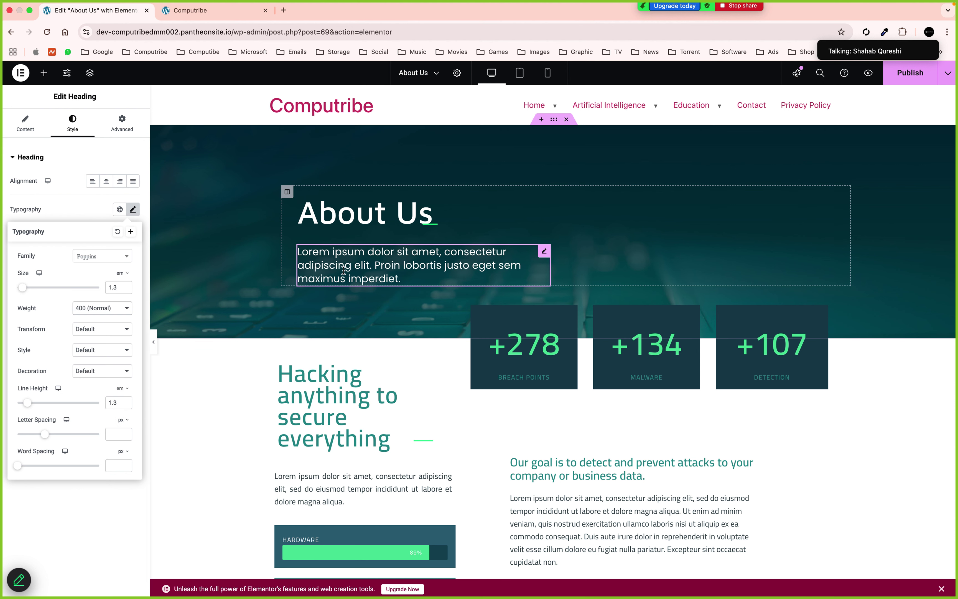
click(112, 312)
click(102, 332)
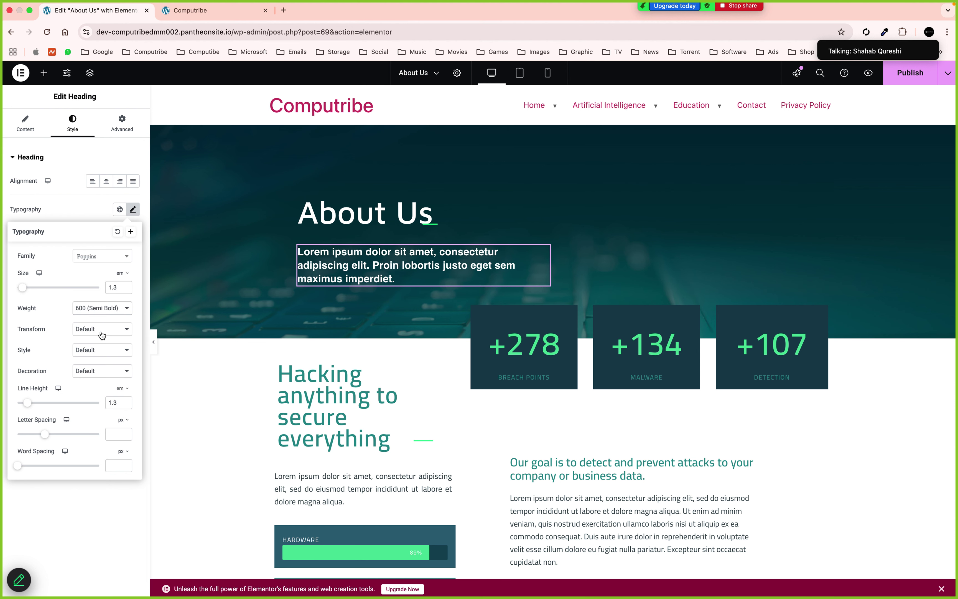
click(115, 311)
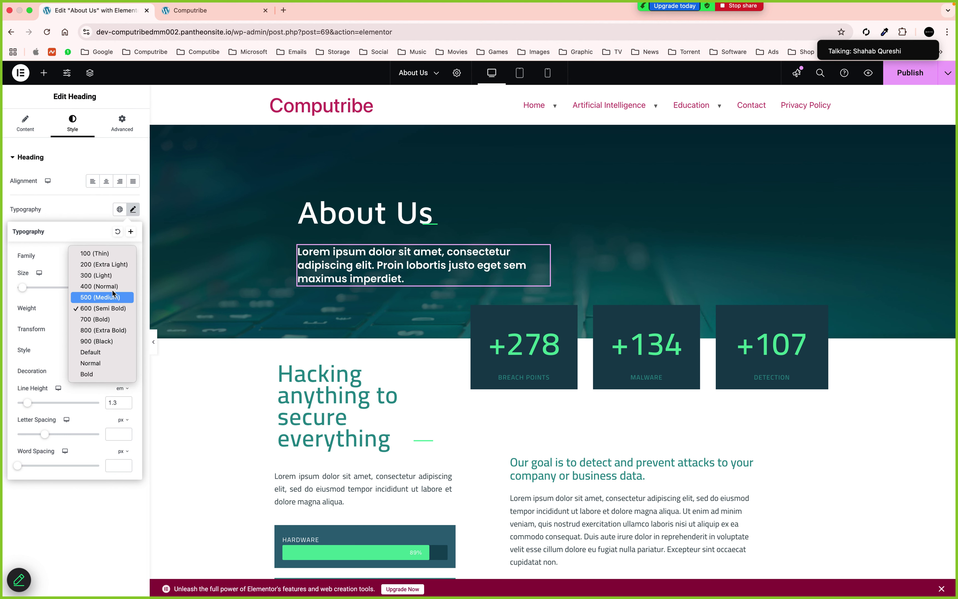
click(118, 267)
click(103, 306)
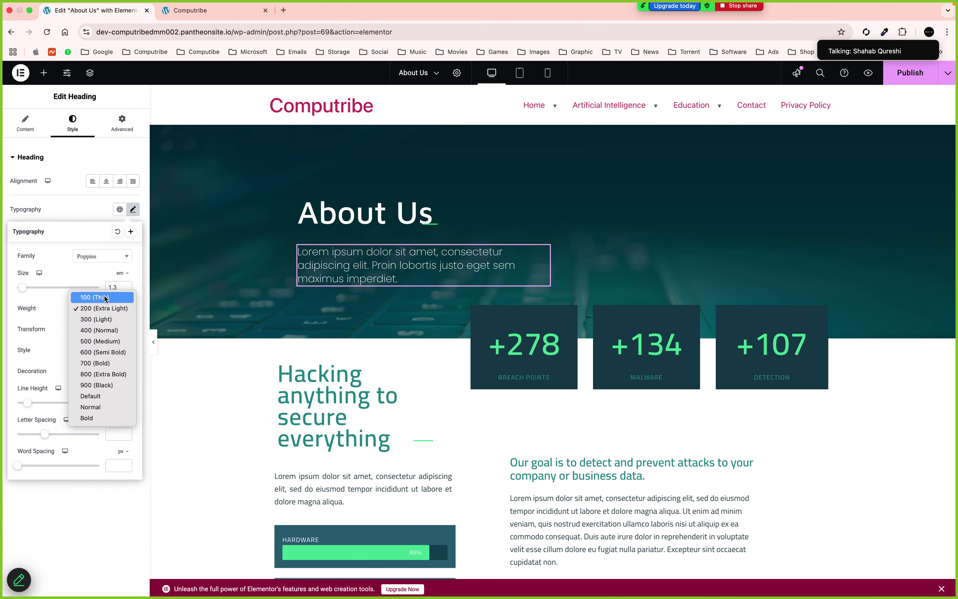
click(105, 298)
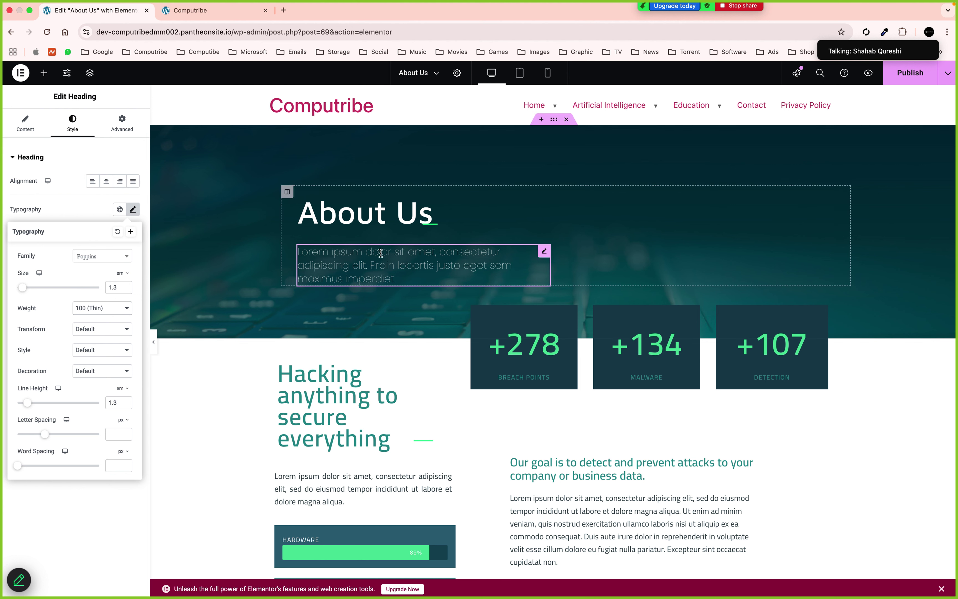
click(121, 307)
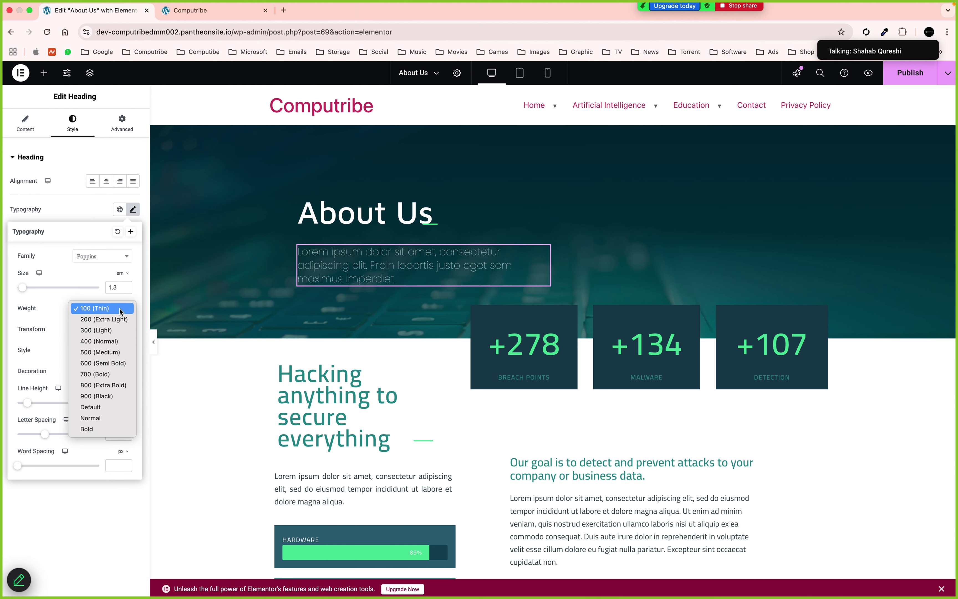
click(104, 333)
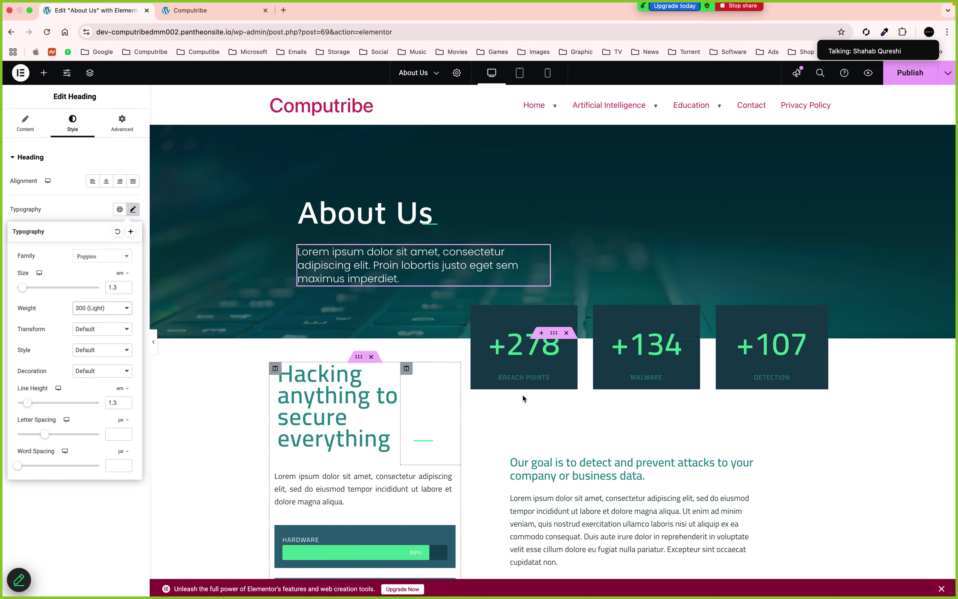
click(590, 156)
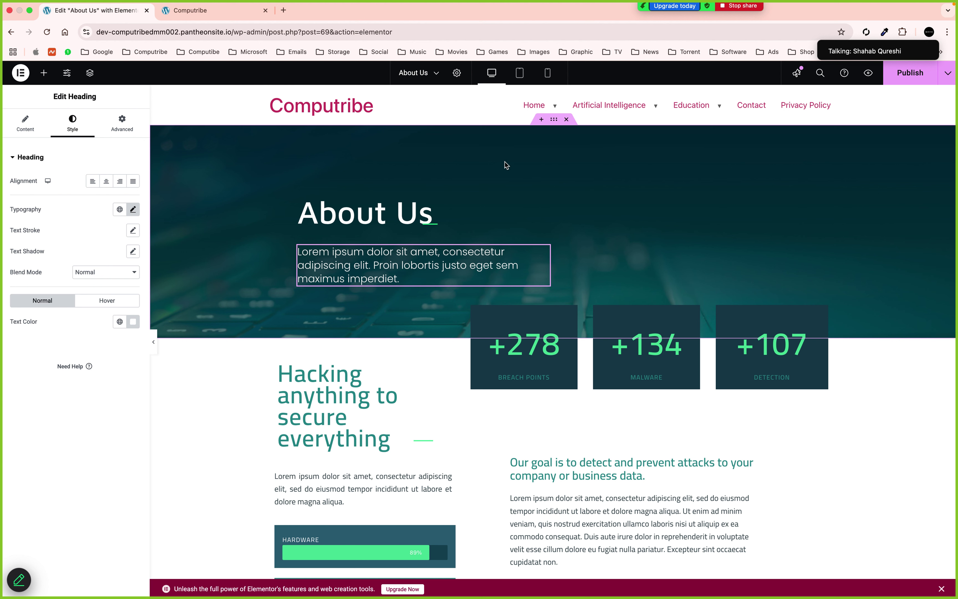
Replace the hero section's background image with artificial-intelligence.webp from the media library
click(554, 121)
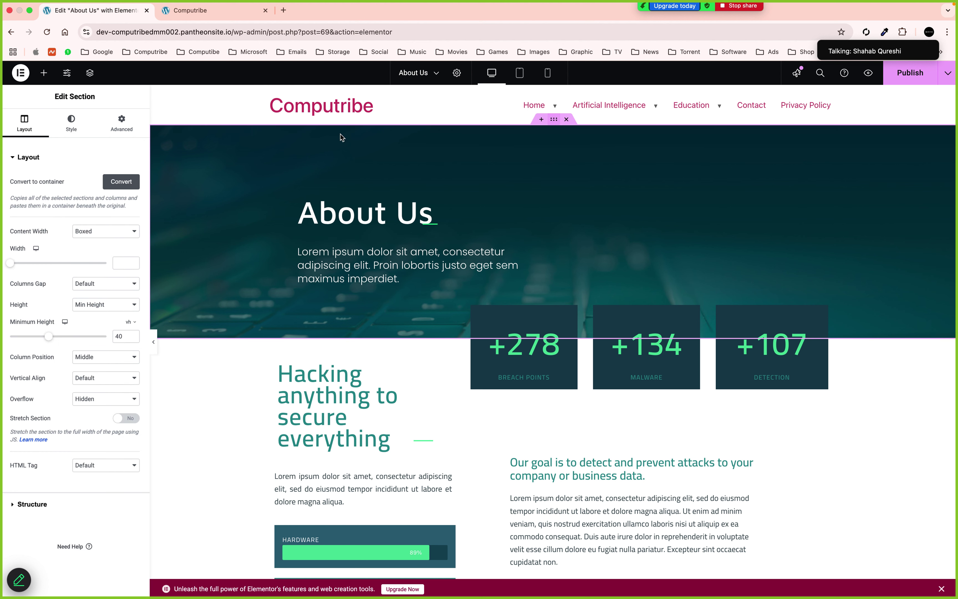
click(83, 128)
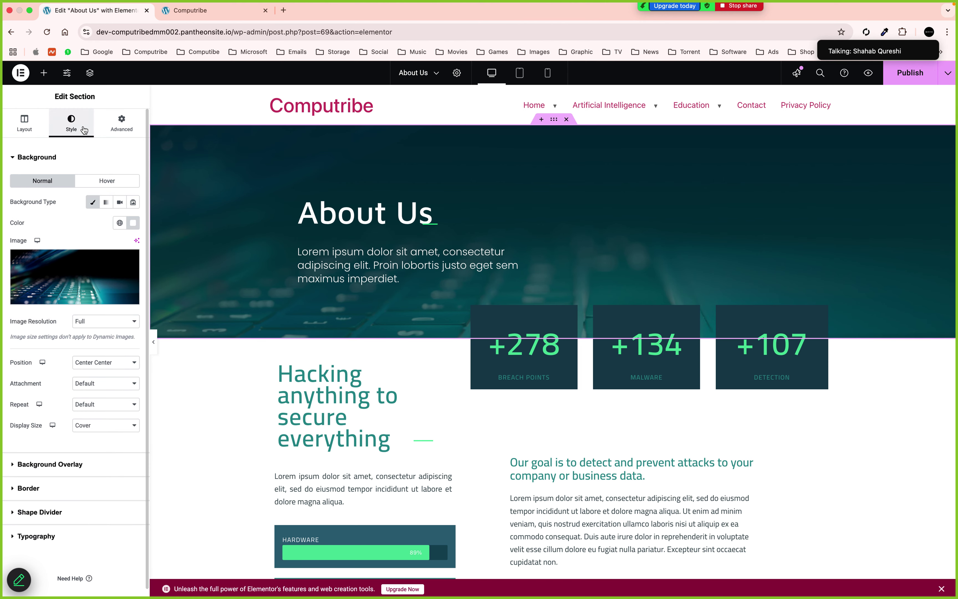
click(81, 272)
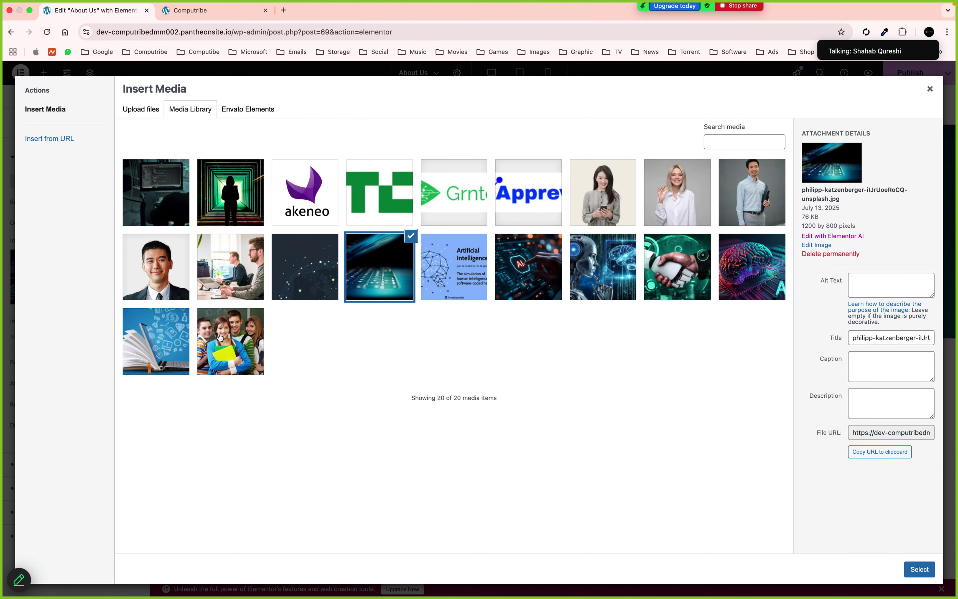
click(529, 272)
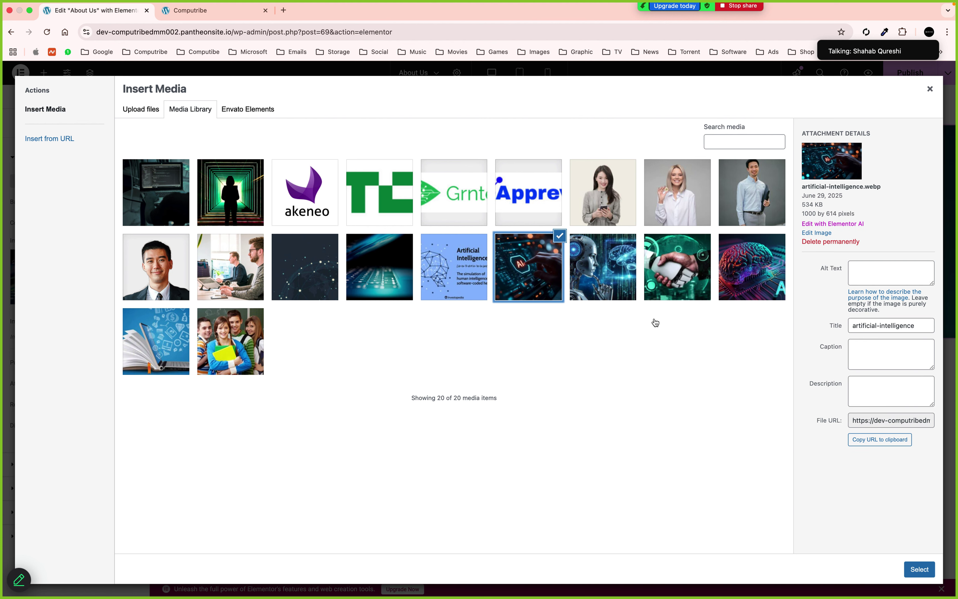
click(917, 567)
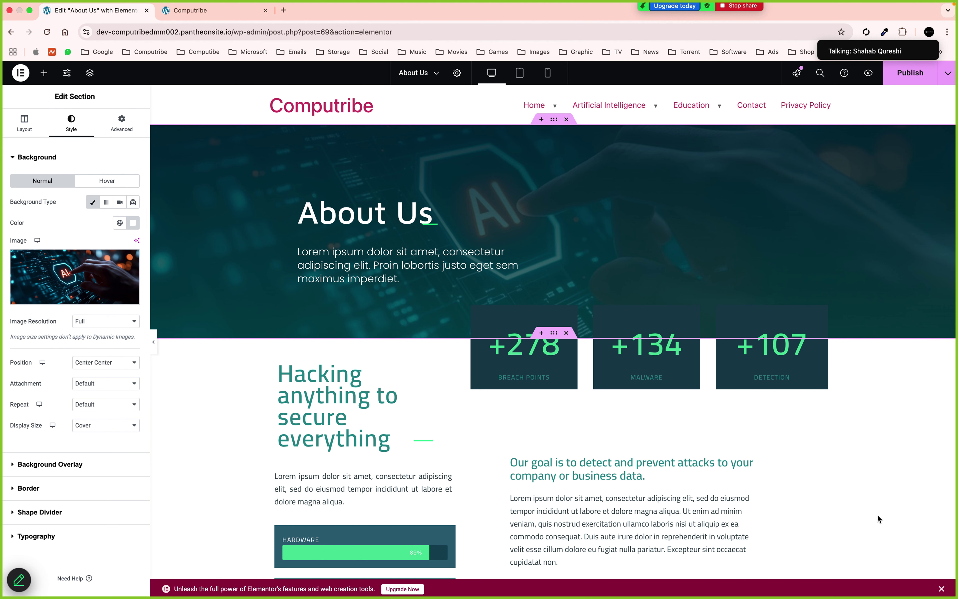
Open the hero column's layout settings and the content settings of its About Us heading
mouse_move(81, 288)
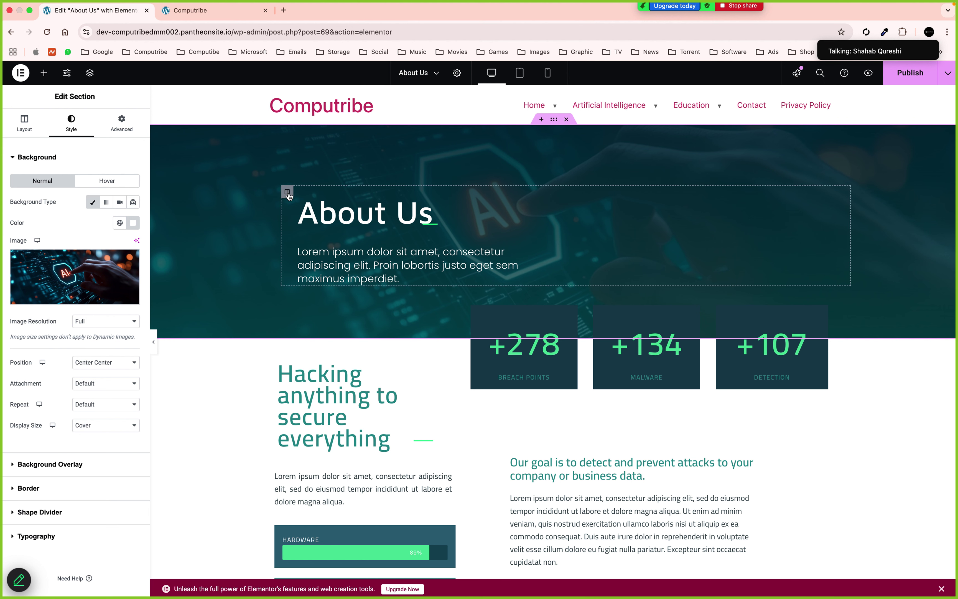
click(288, 193)
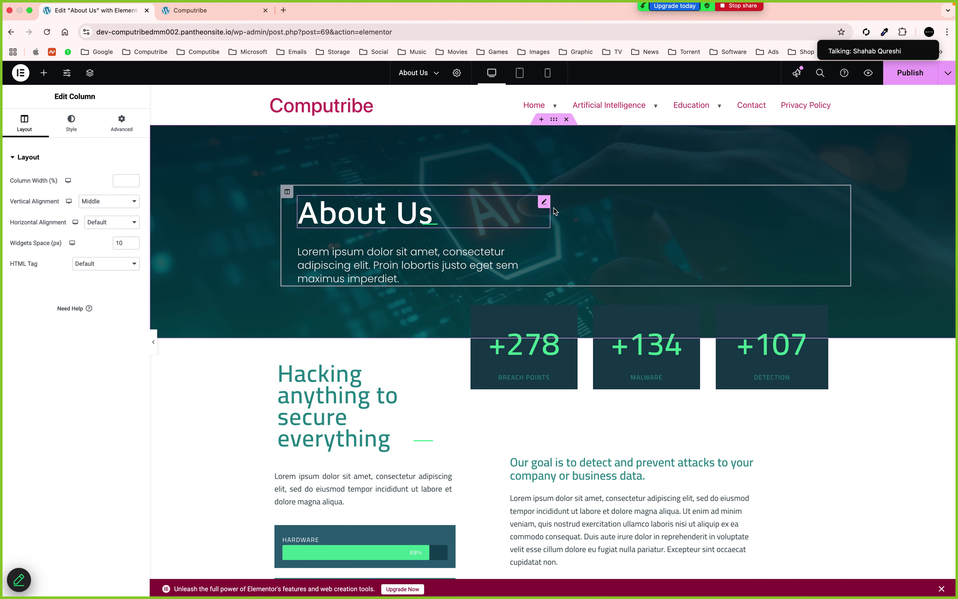
click(545, 202)
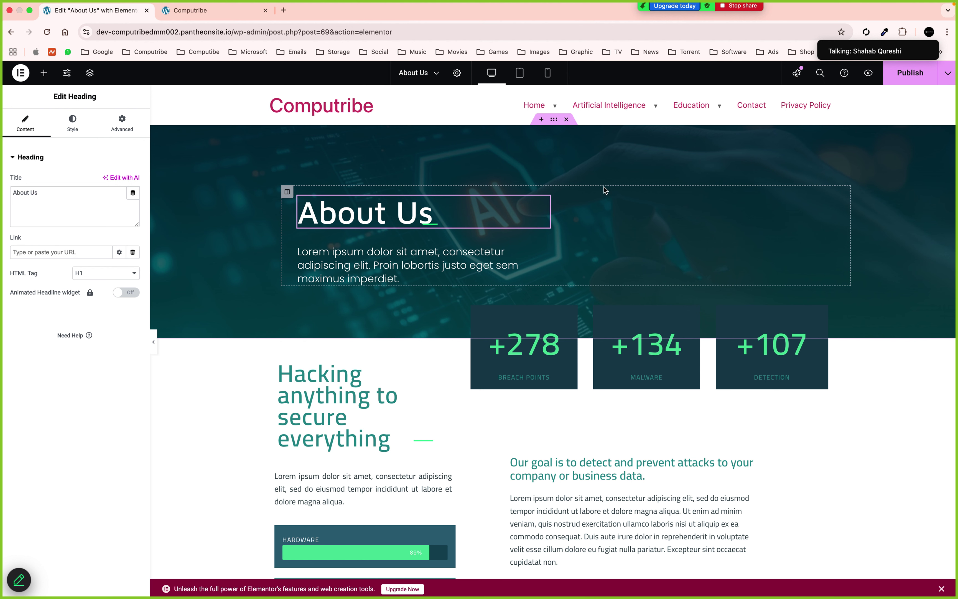
Open the background overlay settings of the hero section
click(554, 119)
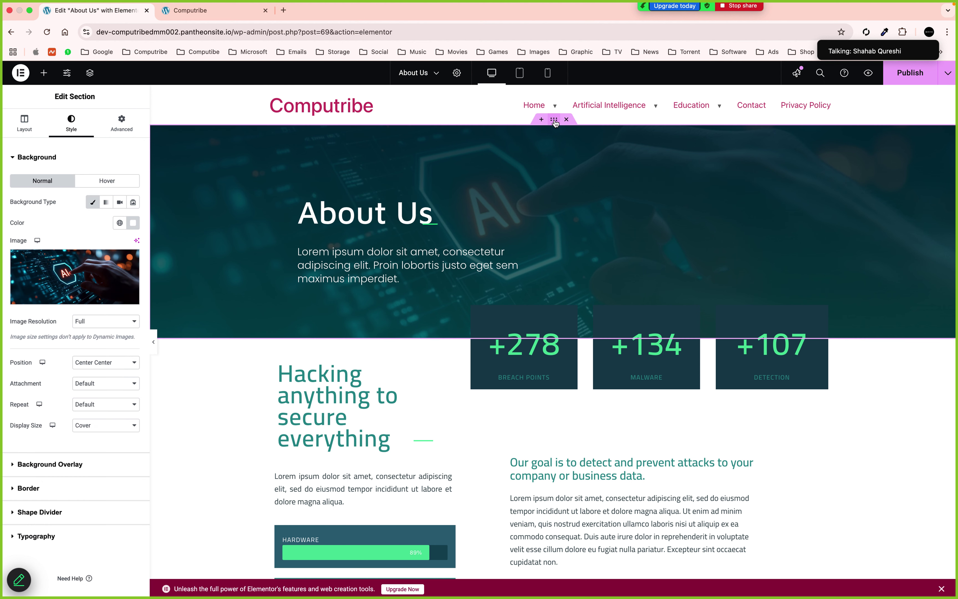
right_click(718, 174)
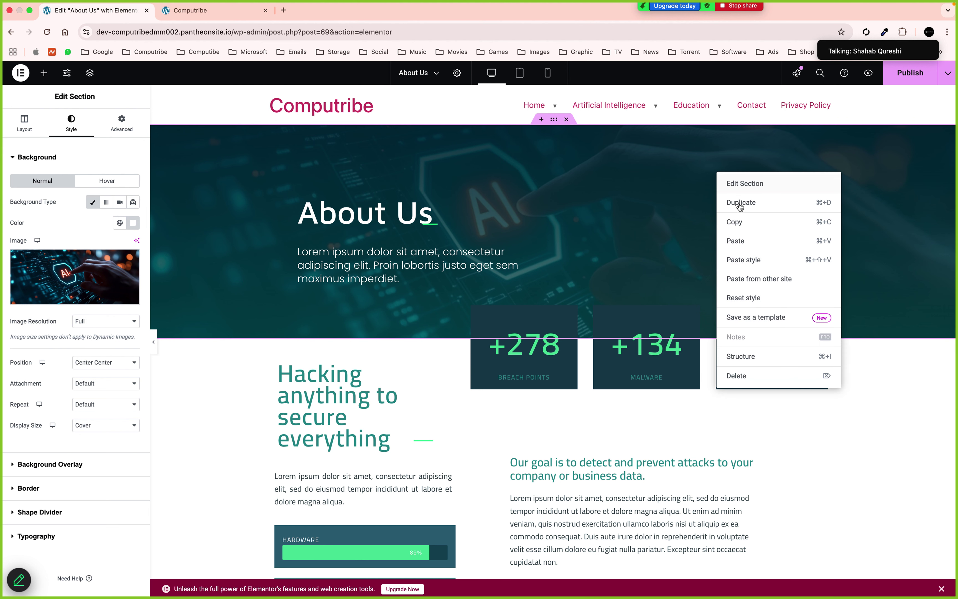
click(757, 184)
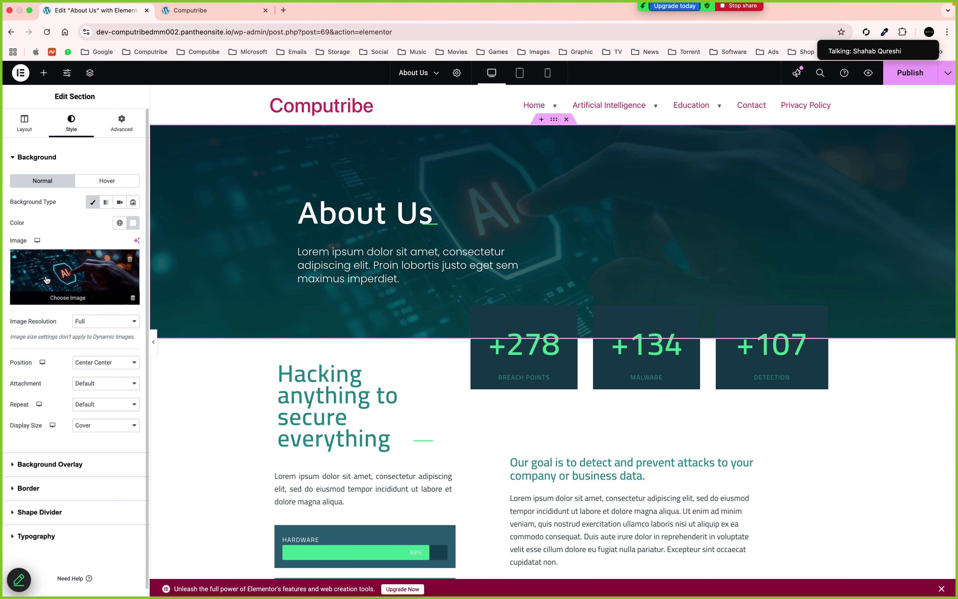
click(53, 461)
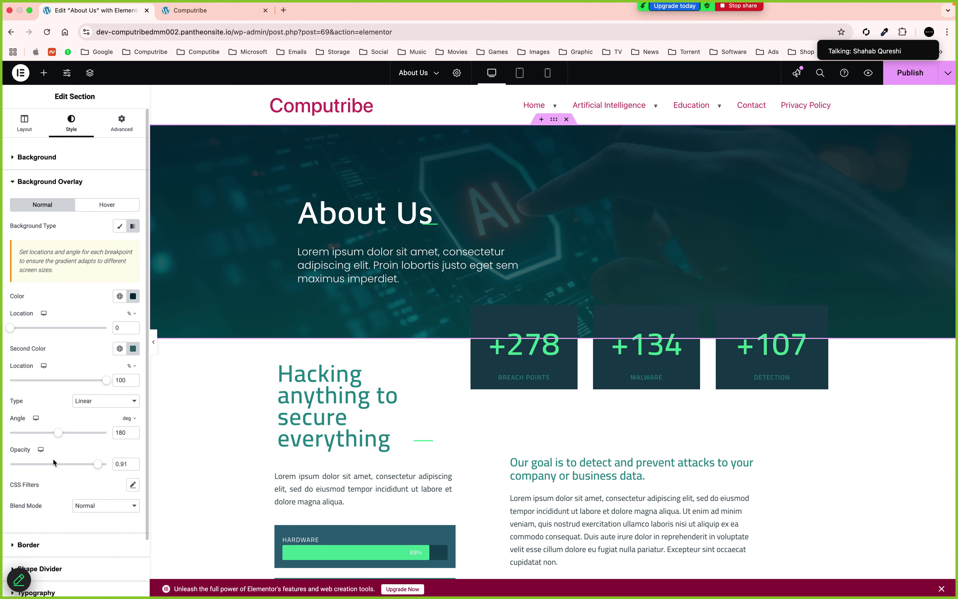
Try the lighter teal #1A979ECF as the second gradient color of the hero section's background overlay
click(134, 348)
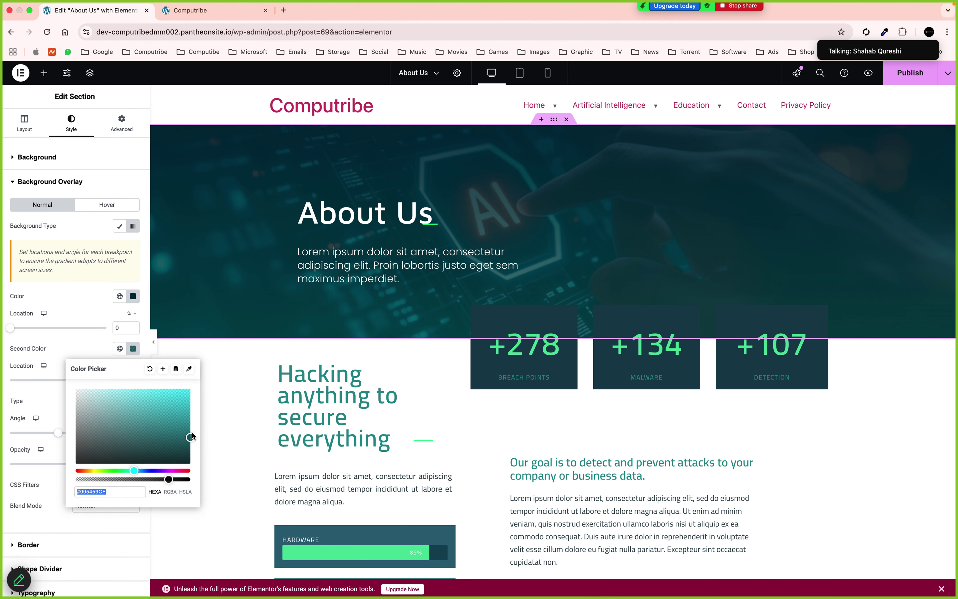
click(186, 436)
drag(186, 436, 172, 417)
click(171, 417)
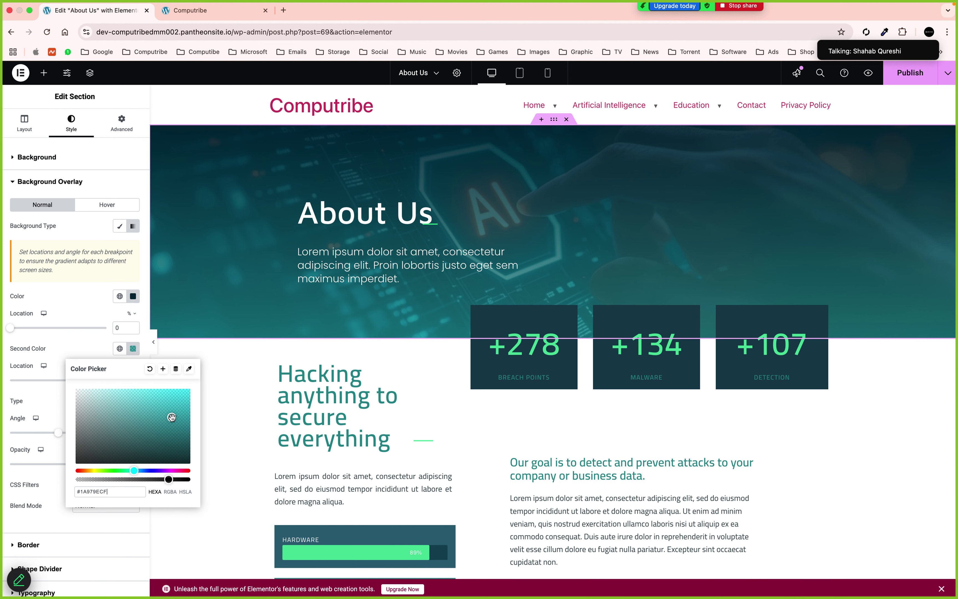
click(4, 377)
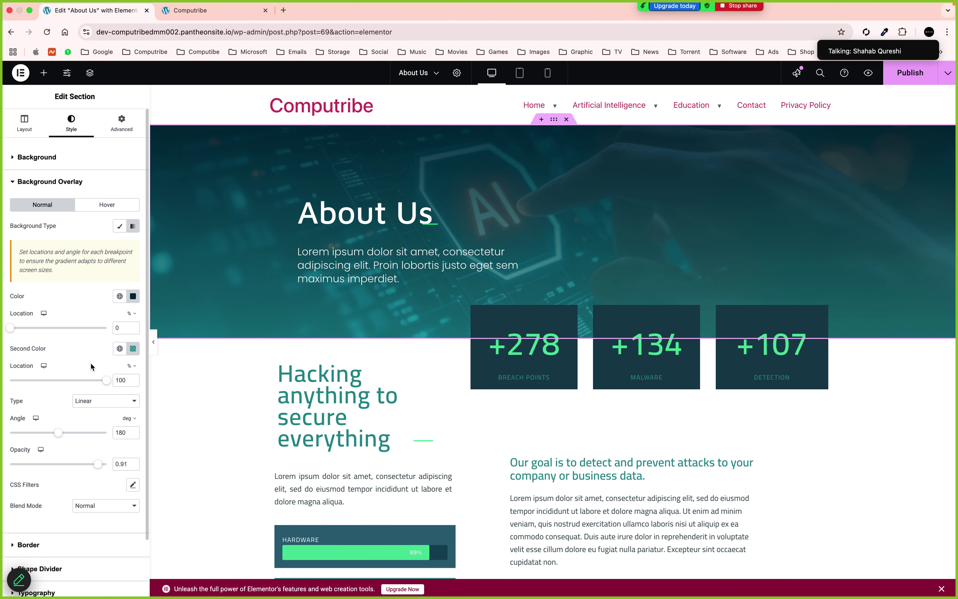
click(133, 350)
double_click(114, 491)
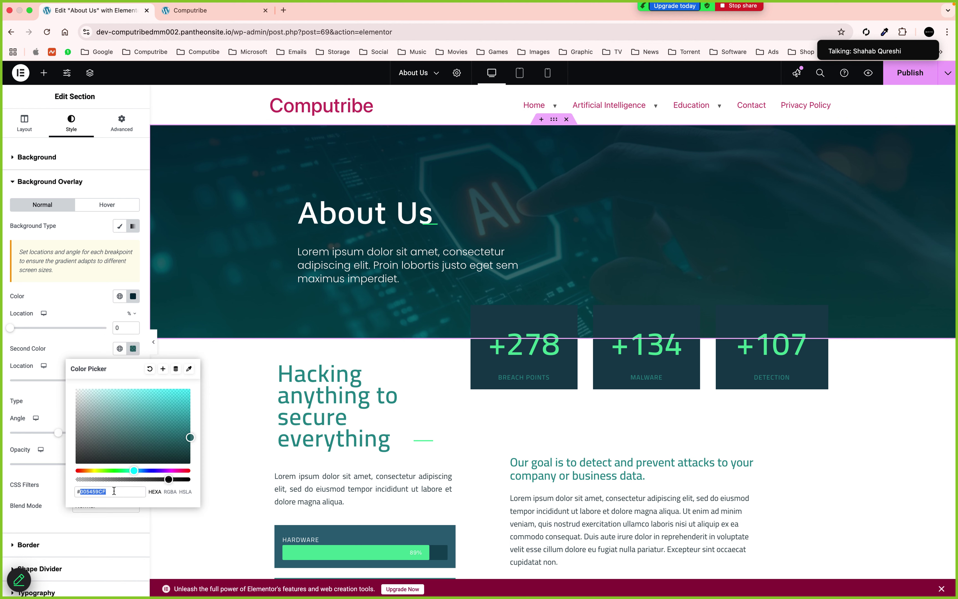
key(super+a)
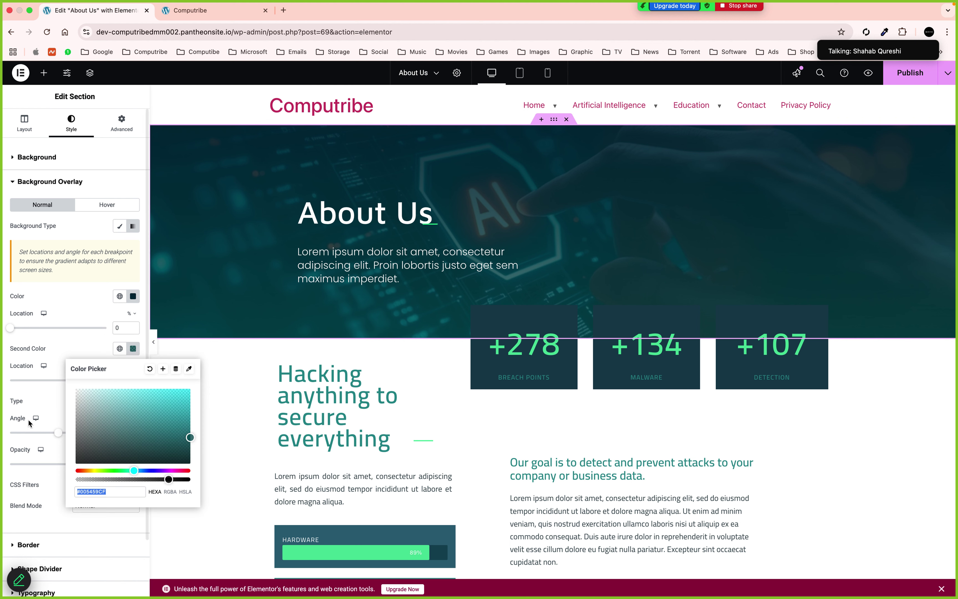
click(45, 384)
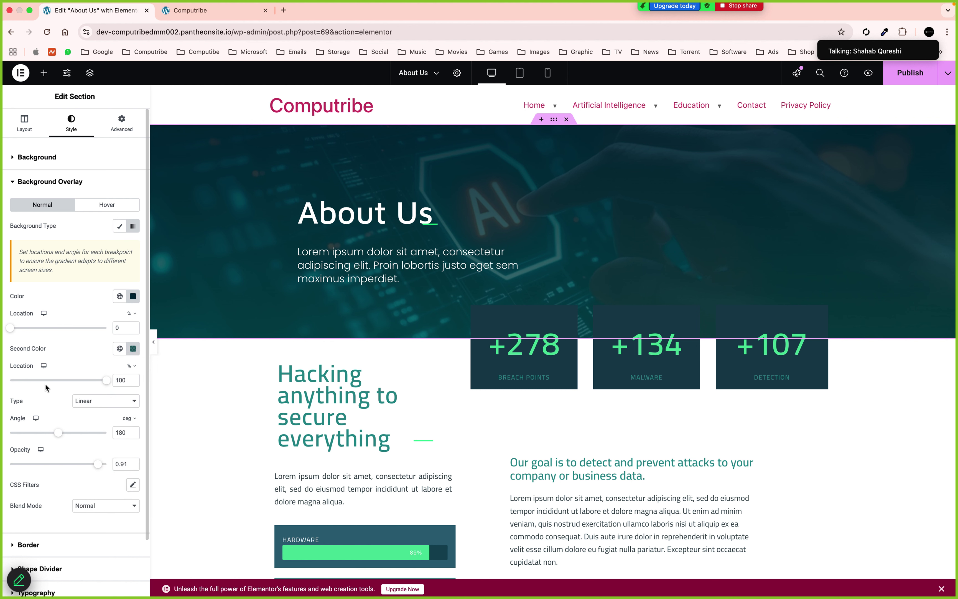
Set the hero overlay's main color to #001E2A in the classic type and return the overlay to the gradient type
click(131, 228)
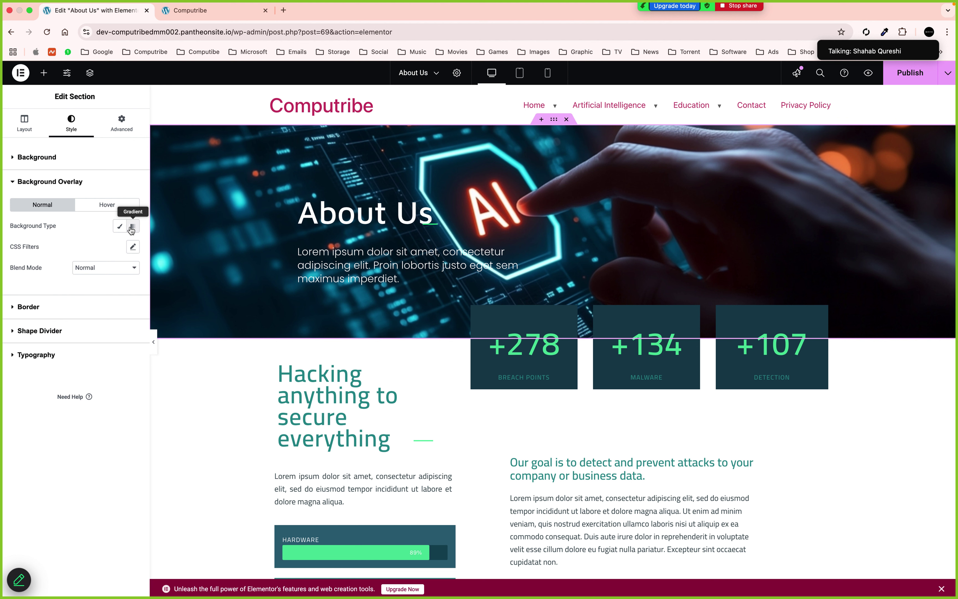
click(132, 227)
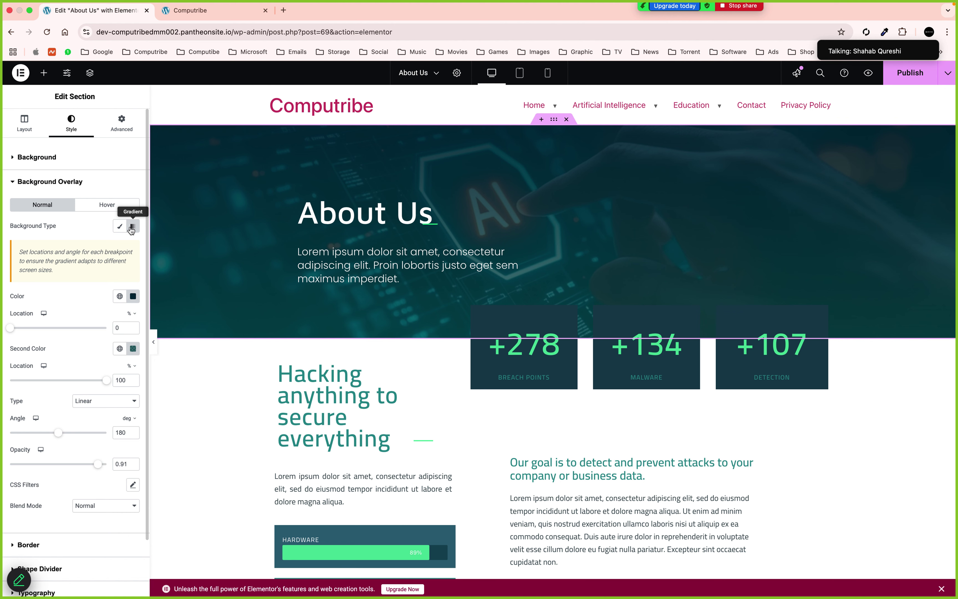
click(120, 227)
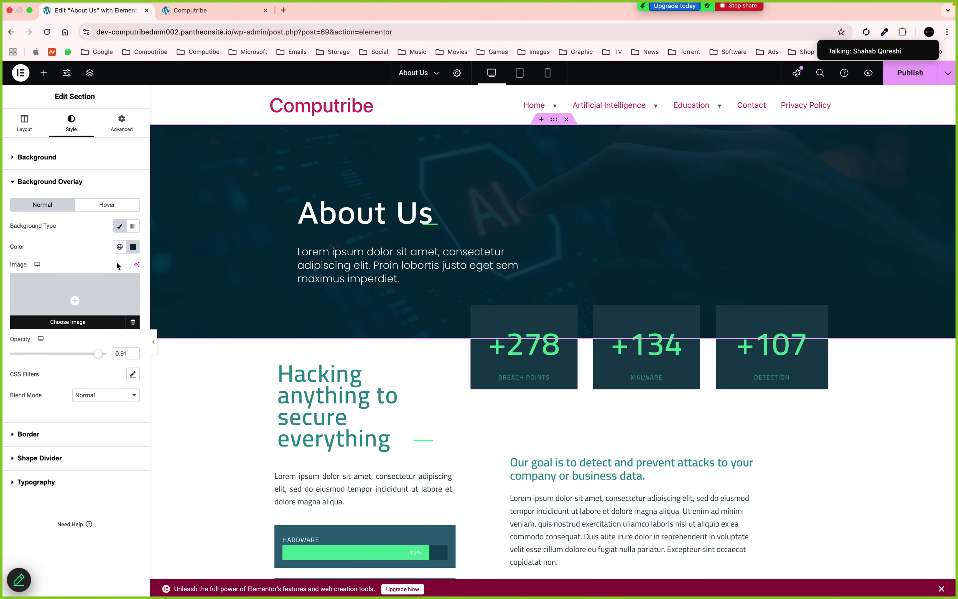
click(132, 247)
drag(113, 341, 197, 351)
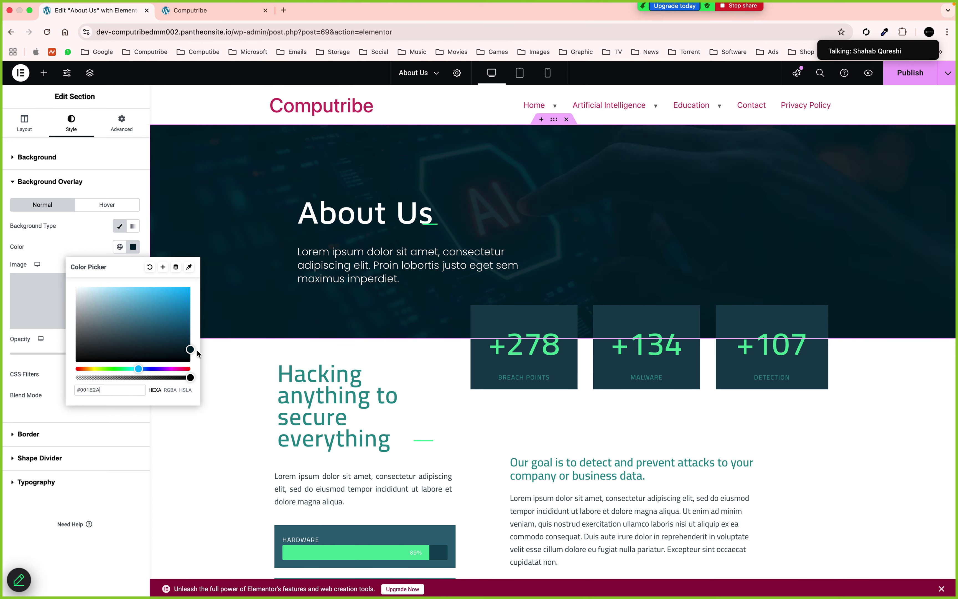
click(80, 534)
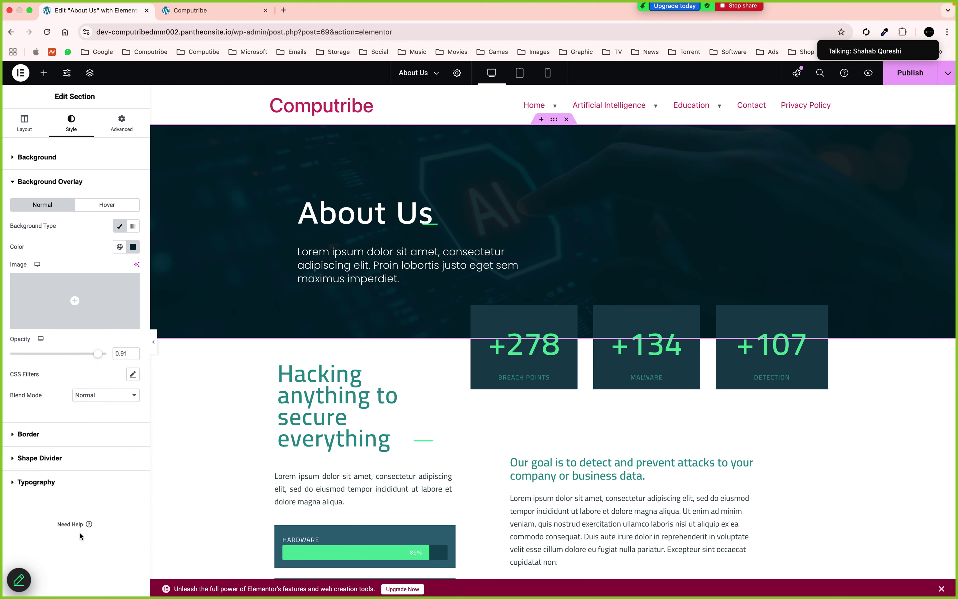
click(134, 226)
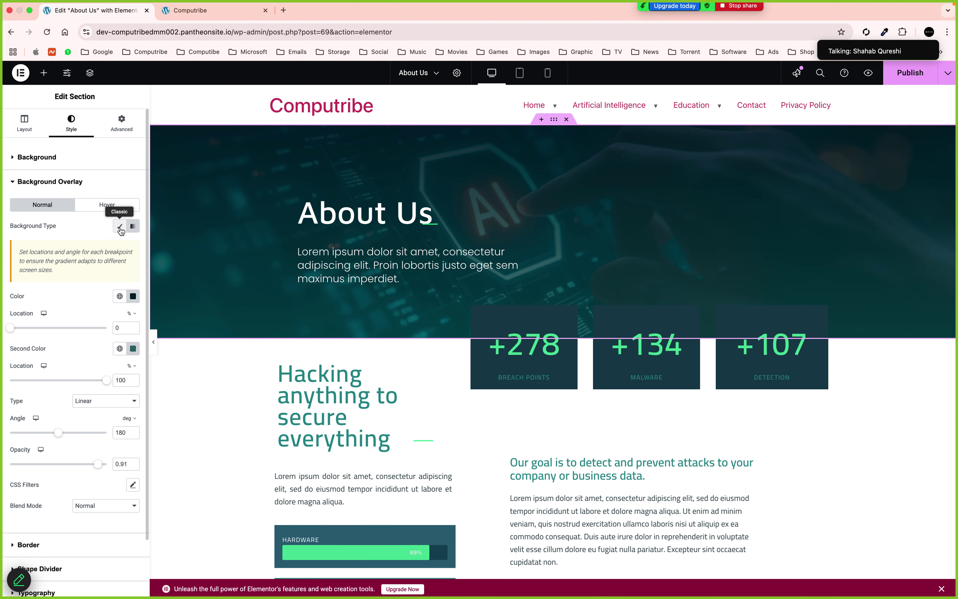
click(120, 229)
click(136, 229)
Try light blue #8CDDFF as the hero overlay's first gradient color and undo the change
click(133, 297)
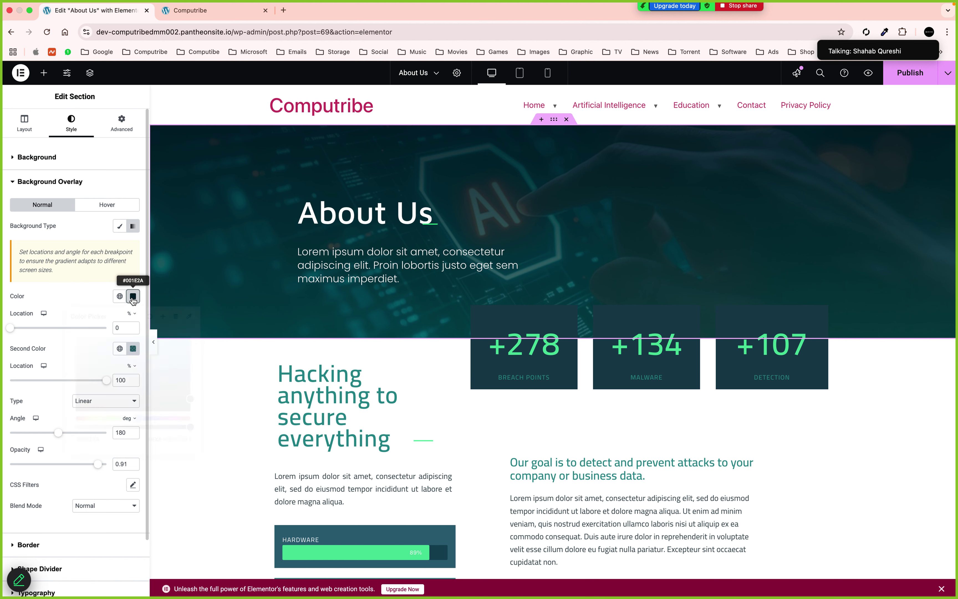
click(128, 337)
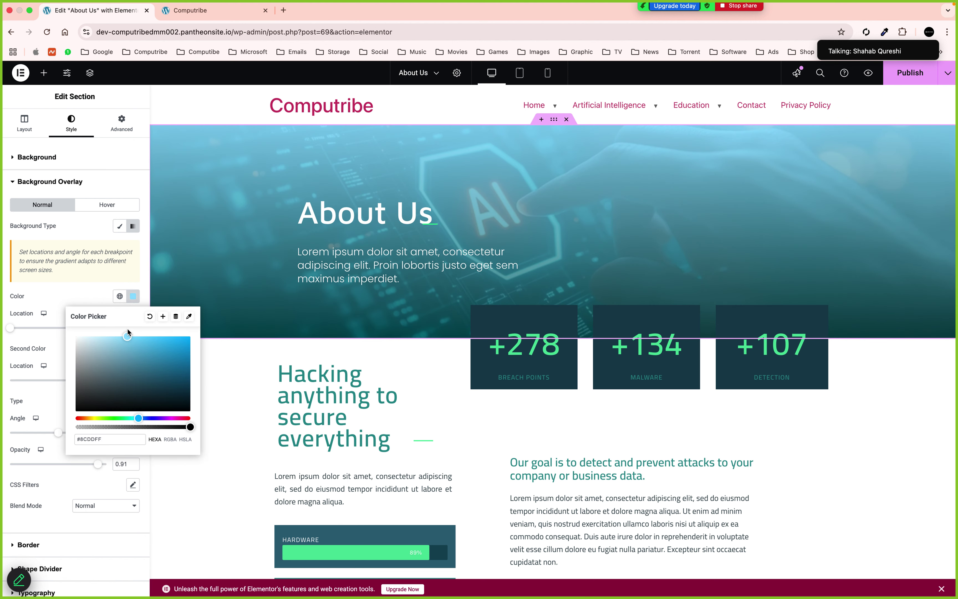
click(7, 450)
key(super+z)
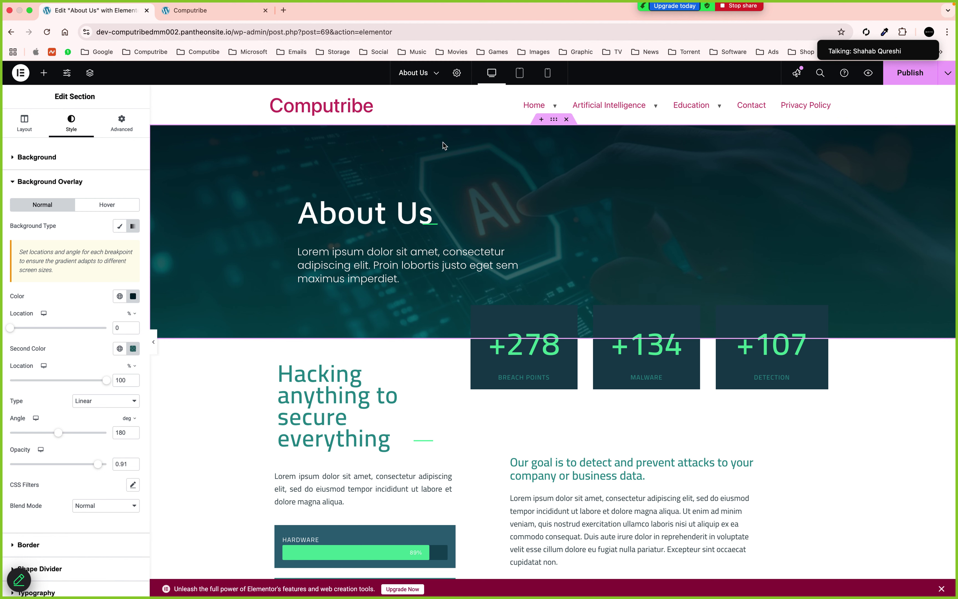
Turn the page's Hide Title setting off and back on to compare the header with and without the page title
click(457, 73)
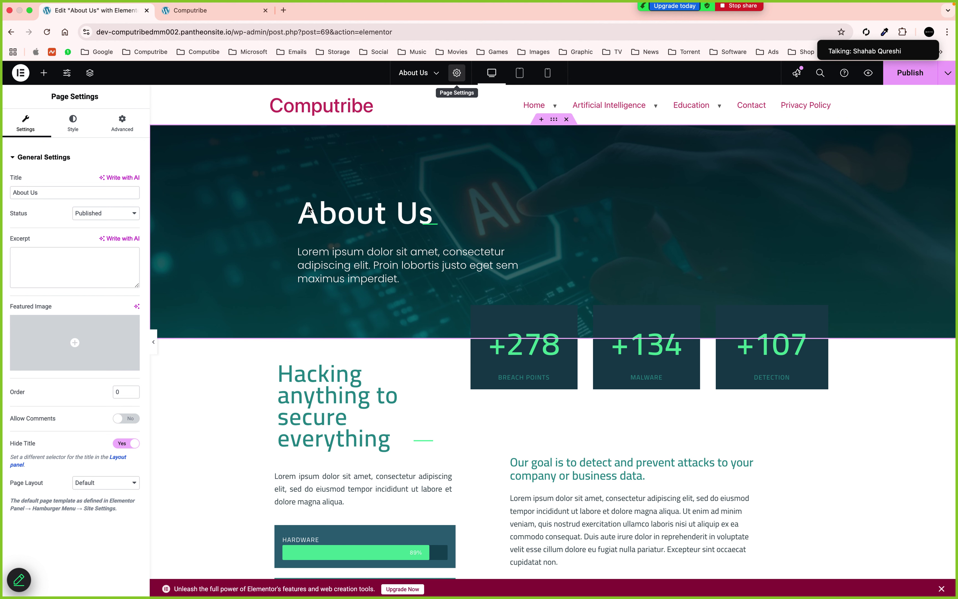
click(125, 443)
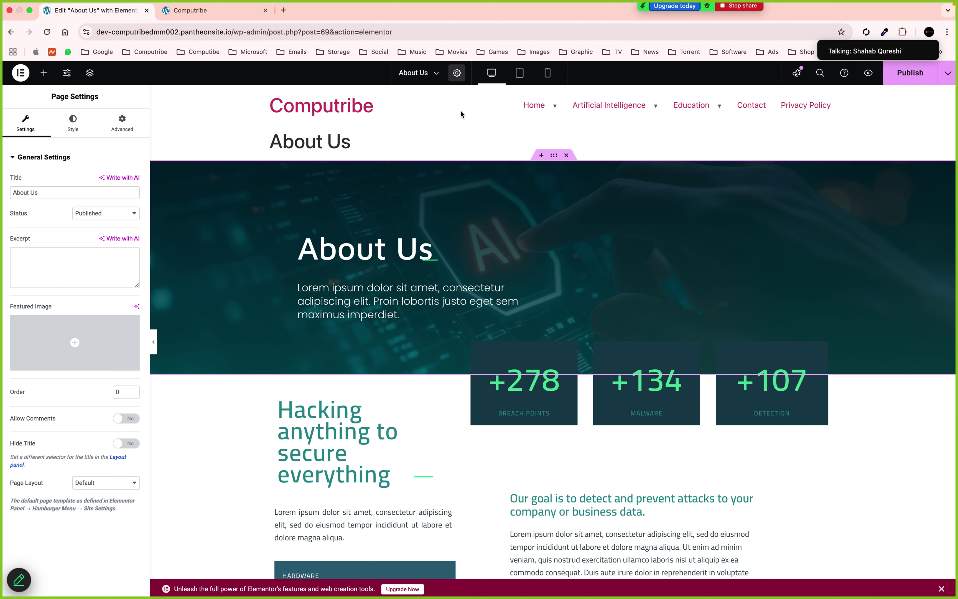
click(126, 443)
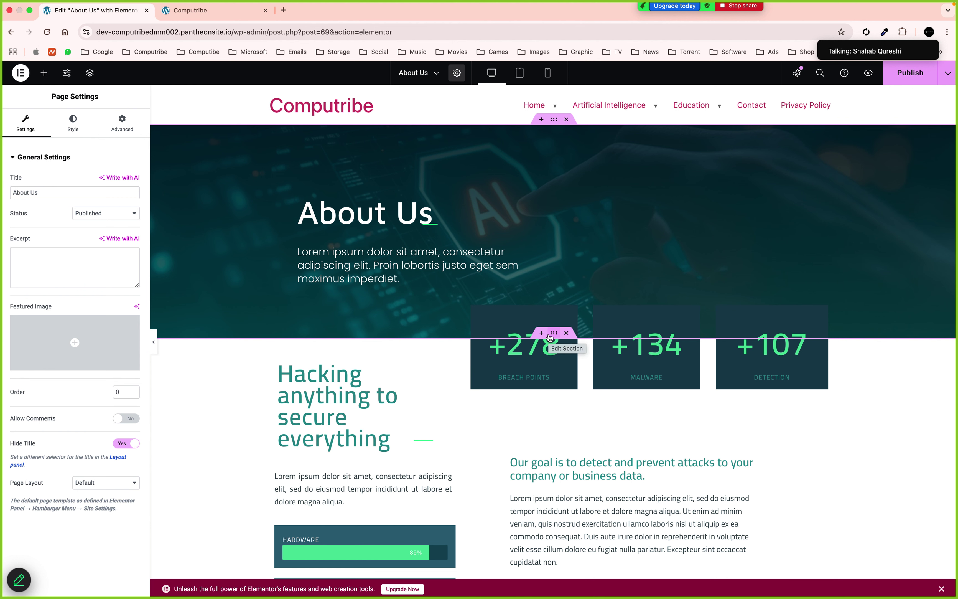
Try top margins of -33, -25 and -16% on the inner section holding the three counters and settle on -27%
click(643, 290)
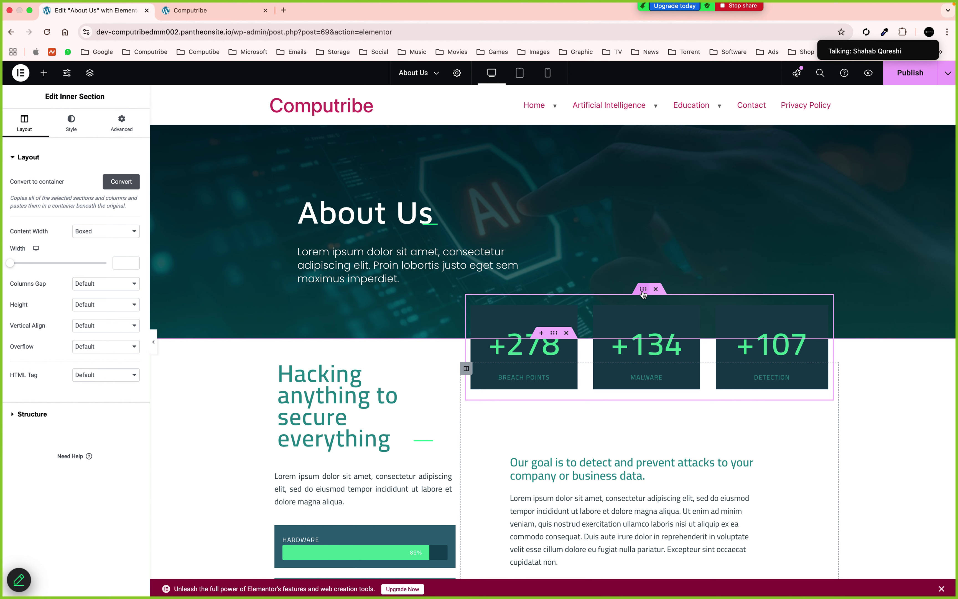
click(116, 130)
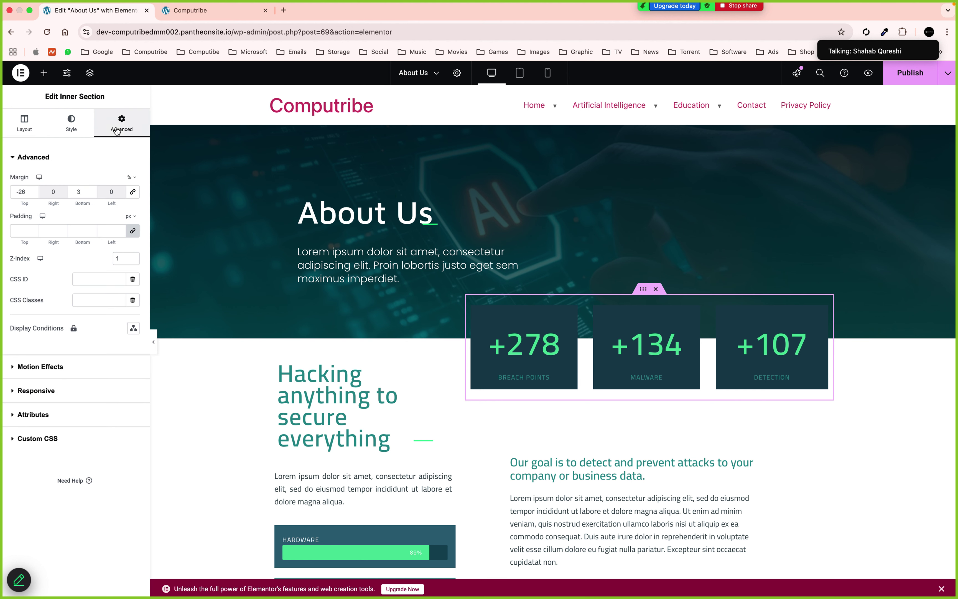
click(34, 193)
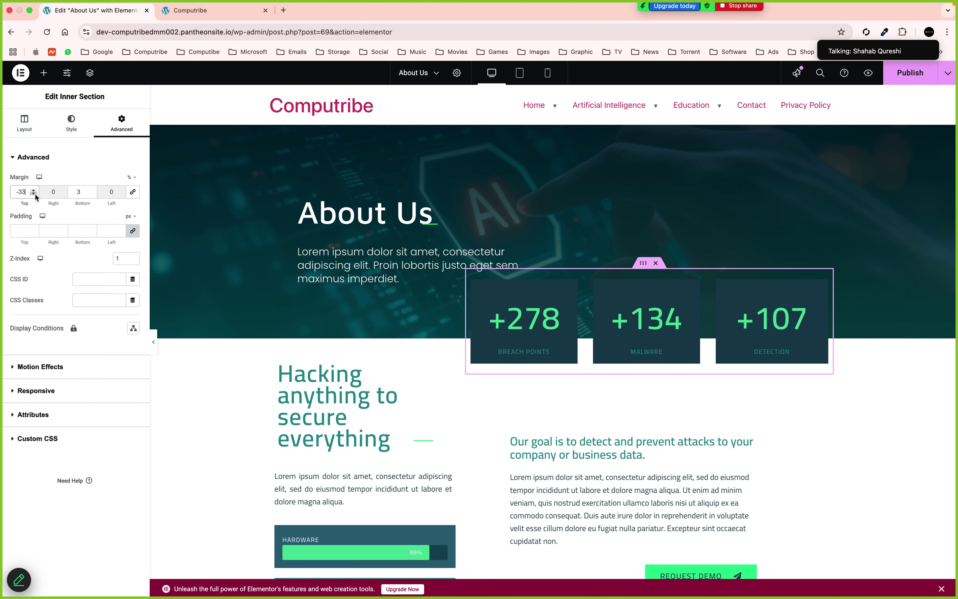
click(34, 189)
click(34, 190)
click(33, 189)
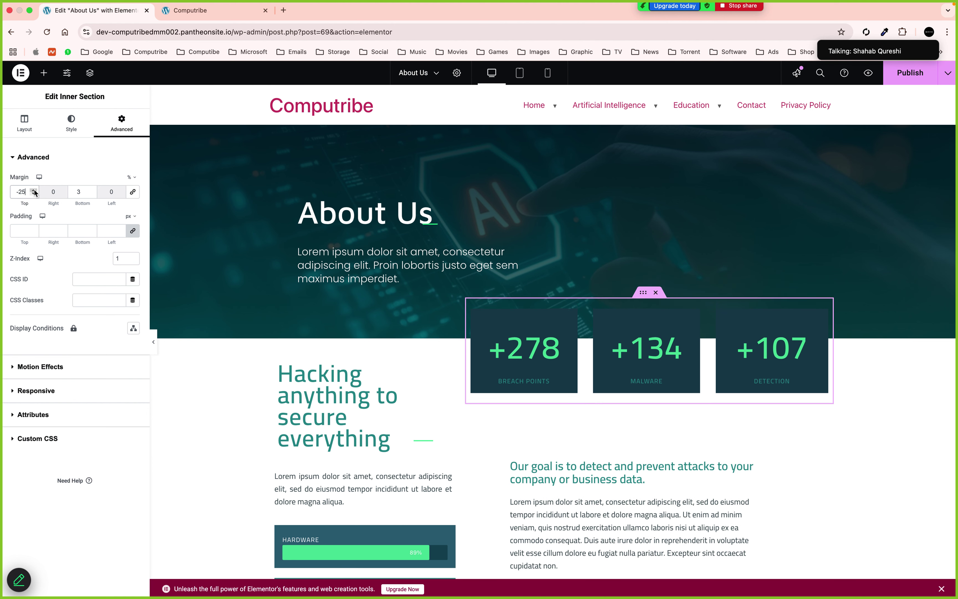
click(33, 189)
click(33, 190)
click(33, 190)
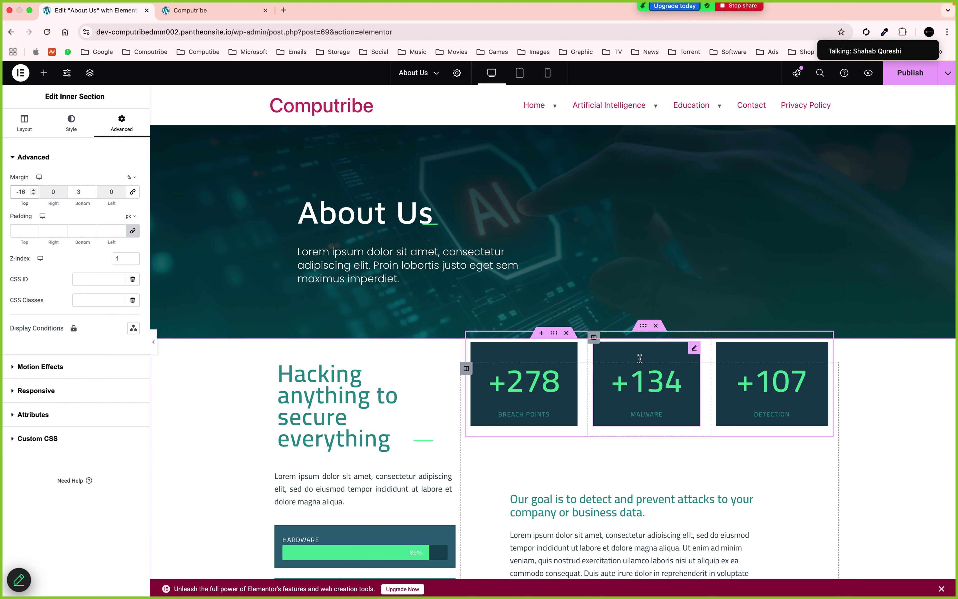
click(33, 194)
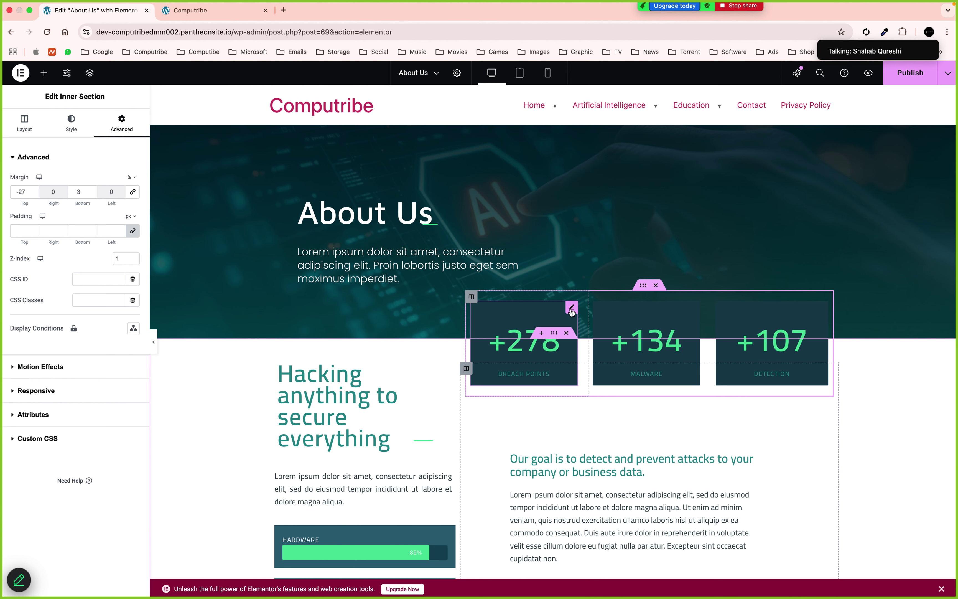
Set the Breach Points counter's ending number to 259, then remove and re-enter its + number prefix
click(572, 309)
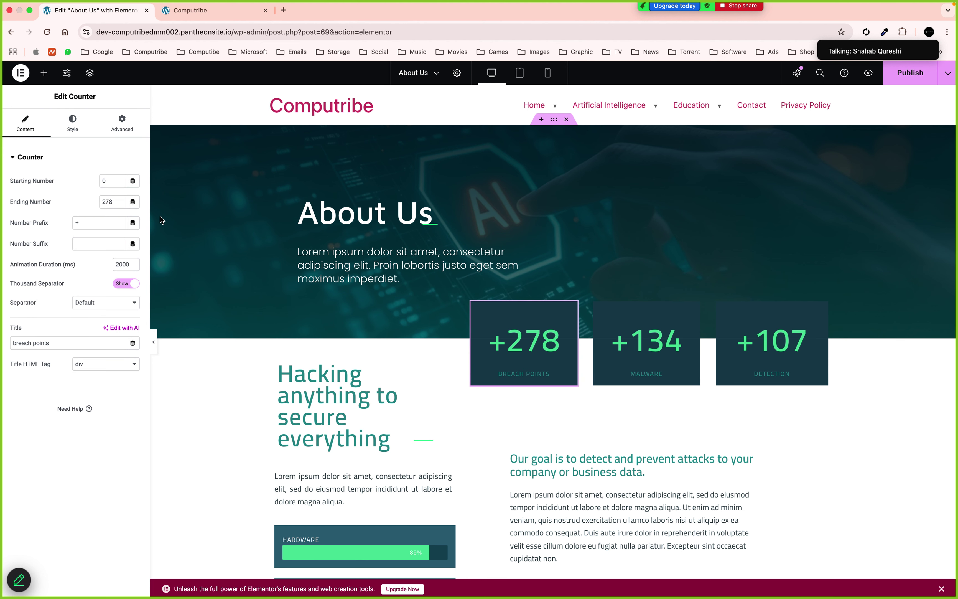
double_click(113, 203)
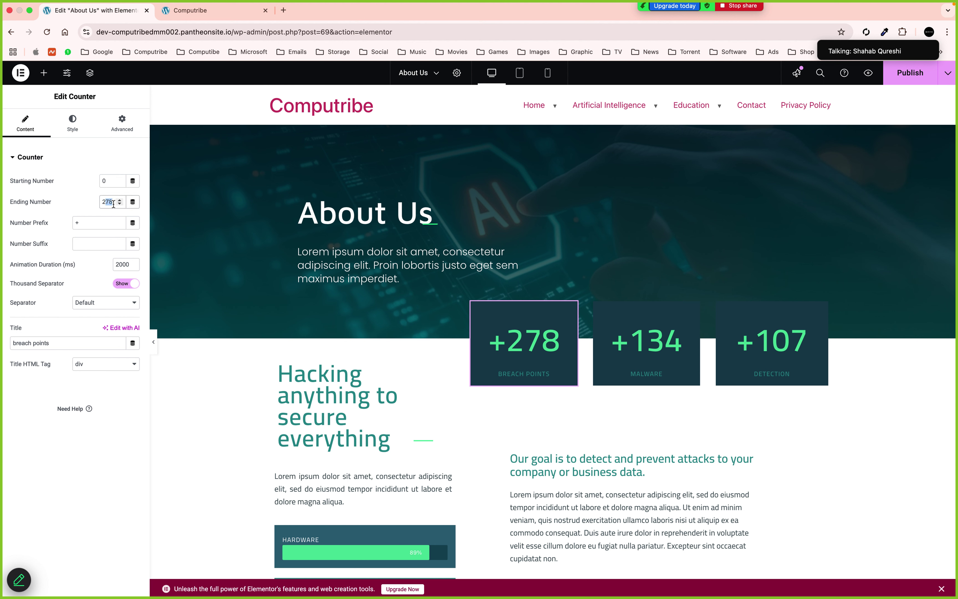
text(259)
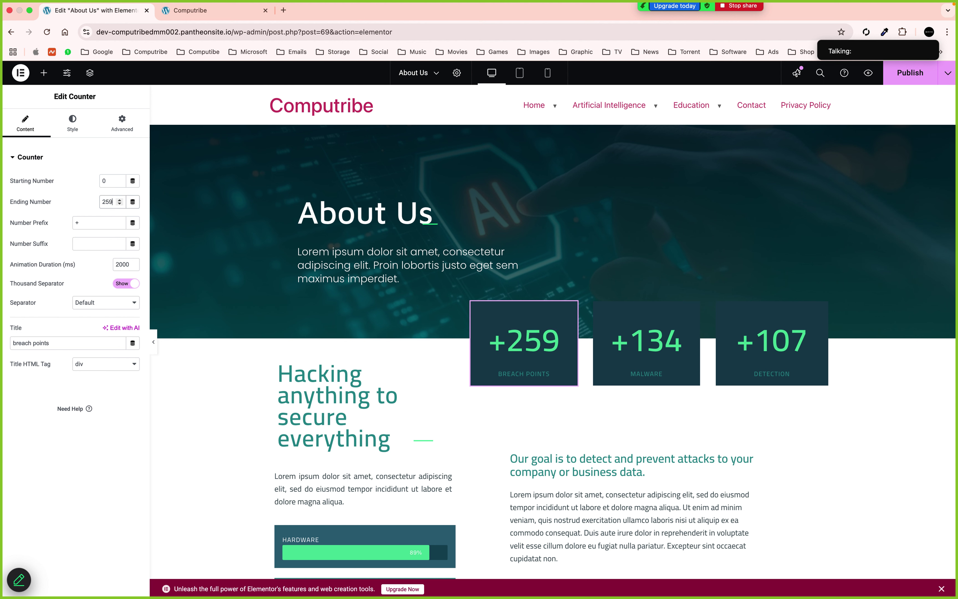
double_click(81, 223)
key(BackSpace)
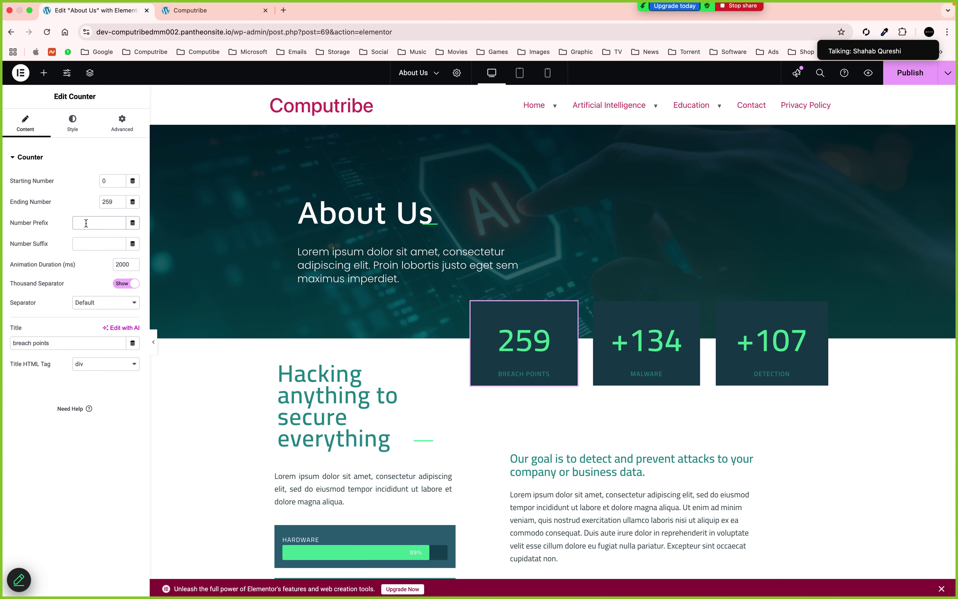
text(+)
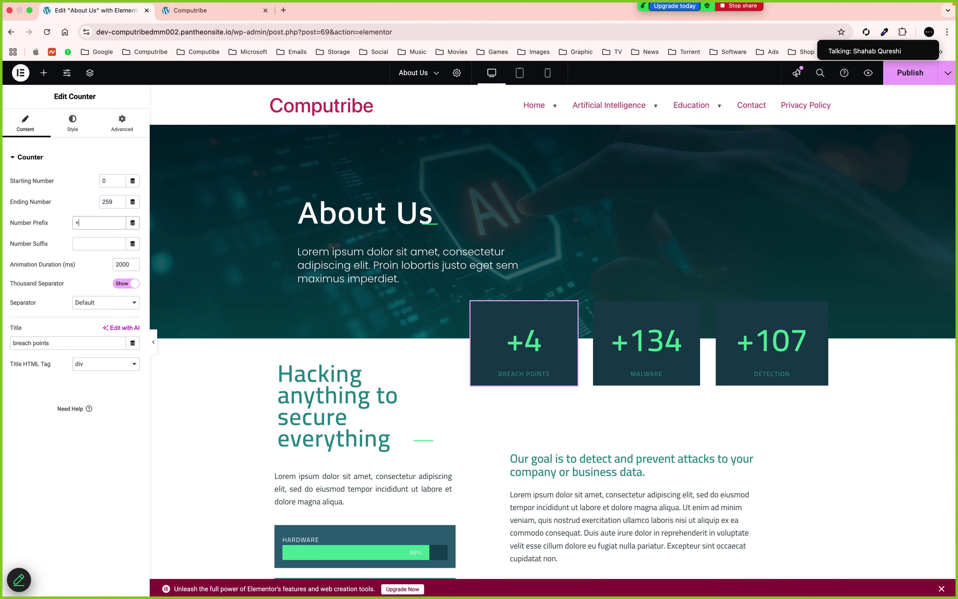
Set the Breach Points counter's ending number to 250 and its animation duration to 1000 ms
click(112, 202)
key(BackSpace)
text(0)
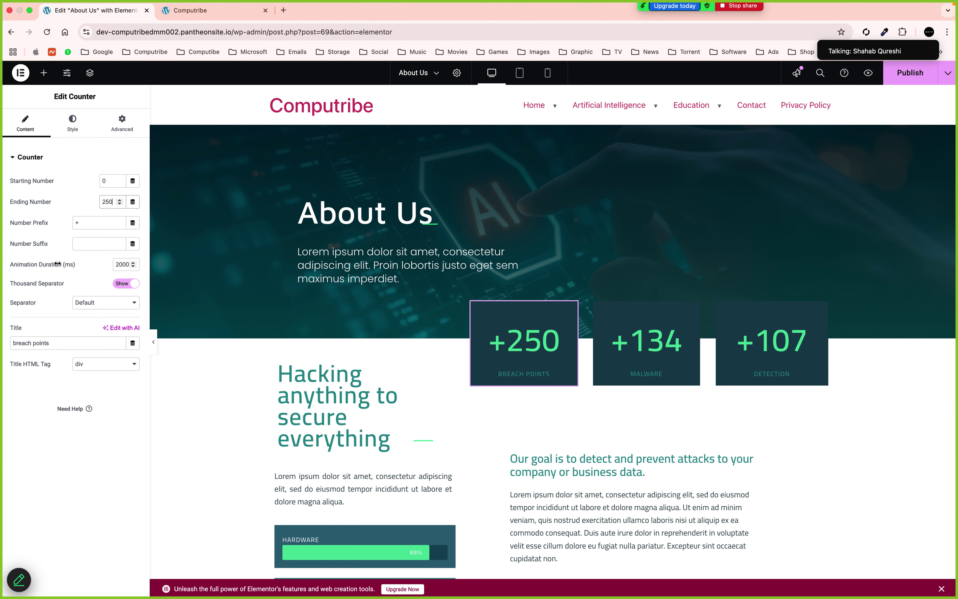
double_click(121, 263)
text(1000)
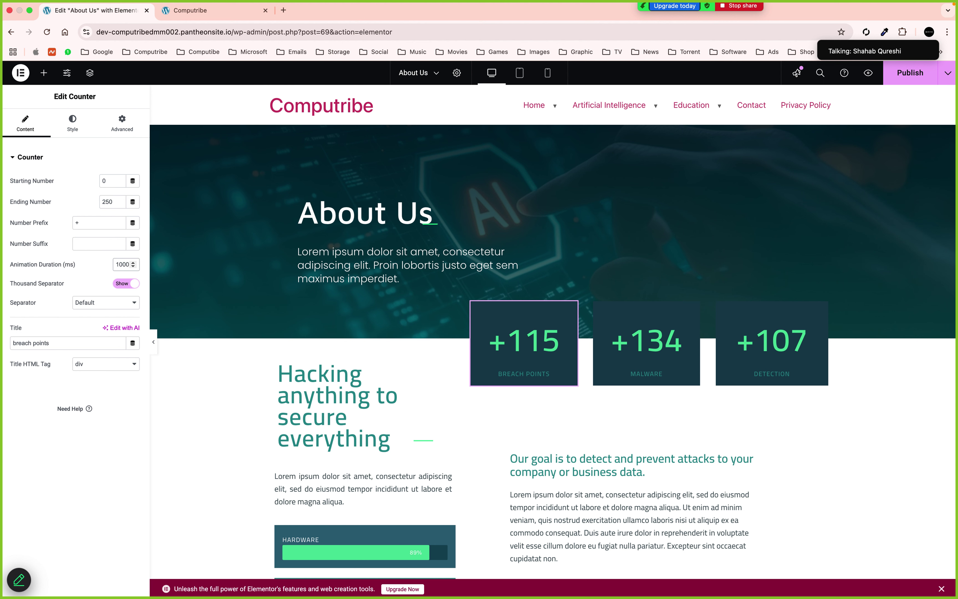
Try longer animation durations for the Breach Points counter, then settle on 900 ms
text(0)
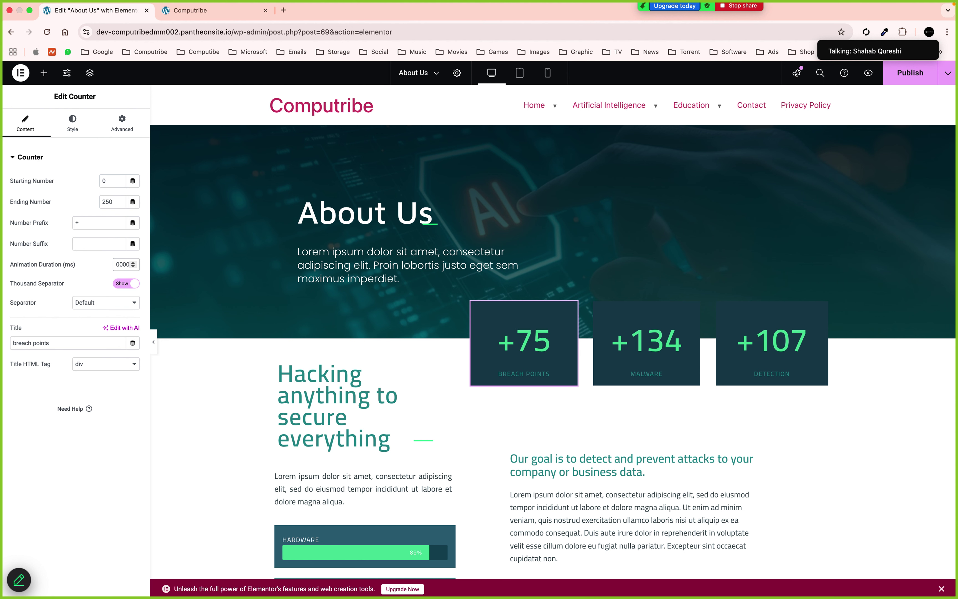
text(0)
key(BackSpace)
key(BackSpace)
key(BackSpace)
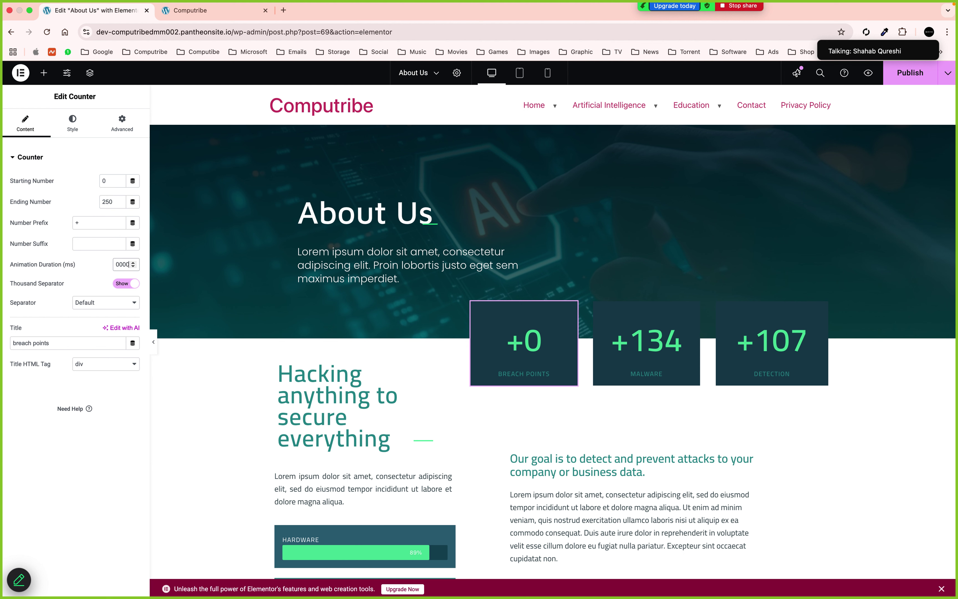
text(0)
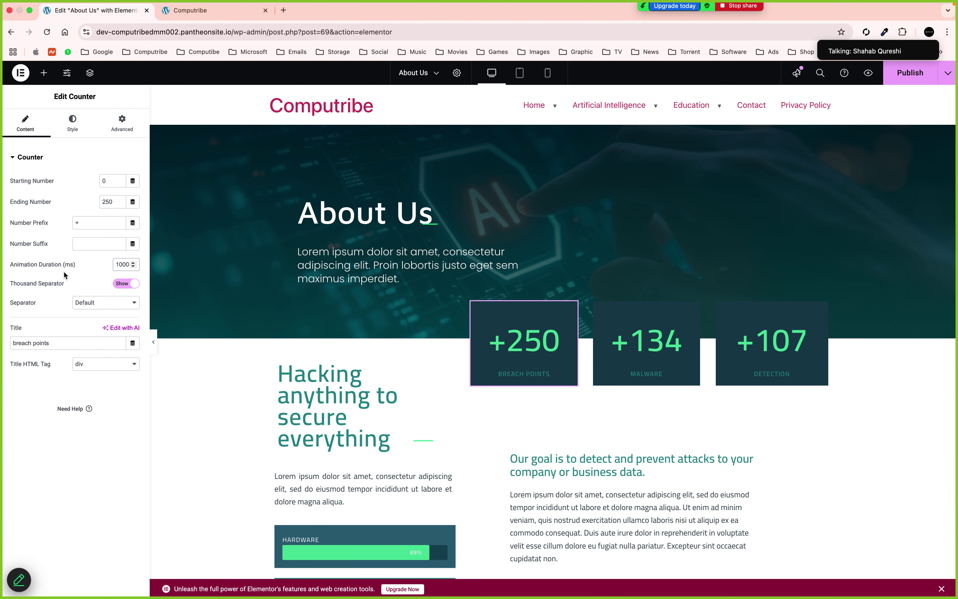
drag(65, 267, 68, 267)
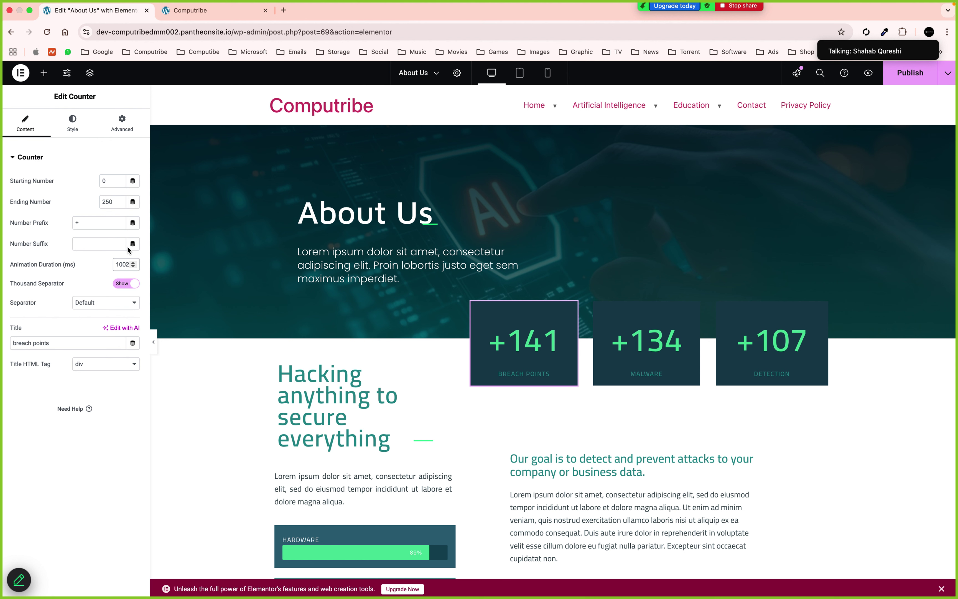
click(133, 266)
click(133, 267)
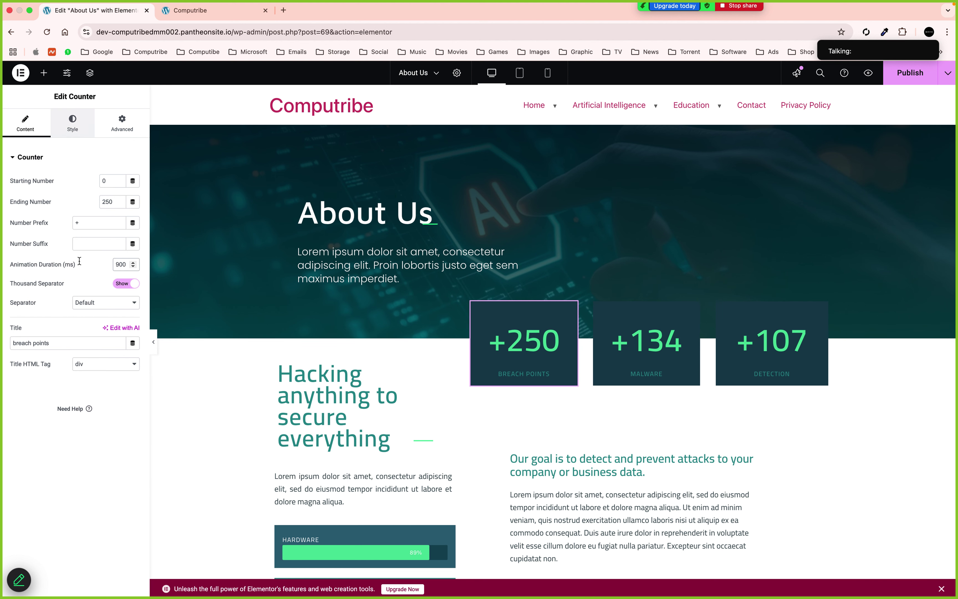
click(69, 350)
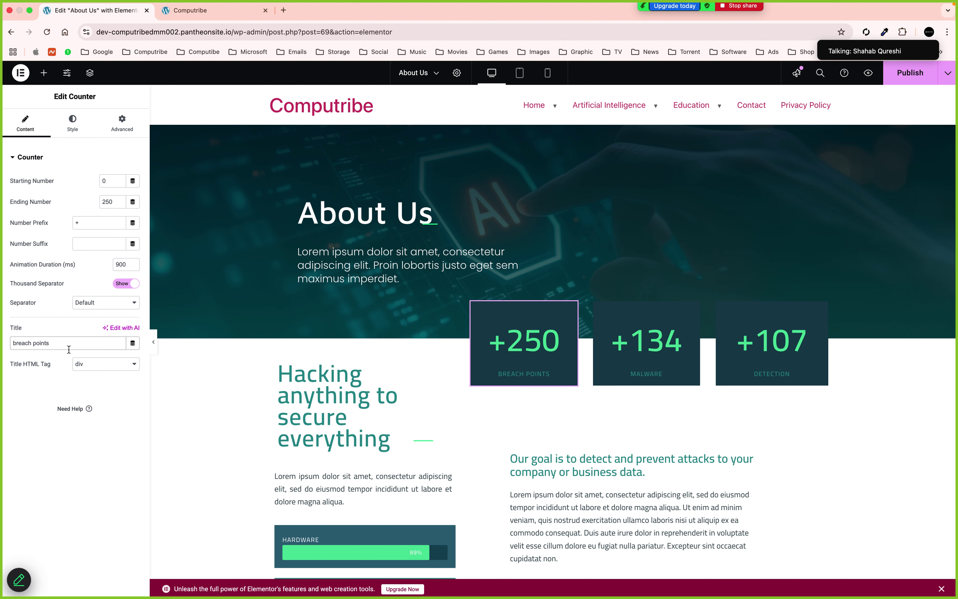
Set the Breach Points counter's title text color to #27E6E6 and copy its hex code
click(74, 128)
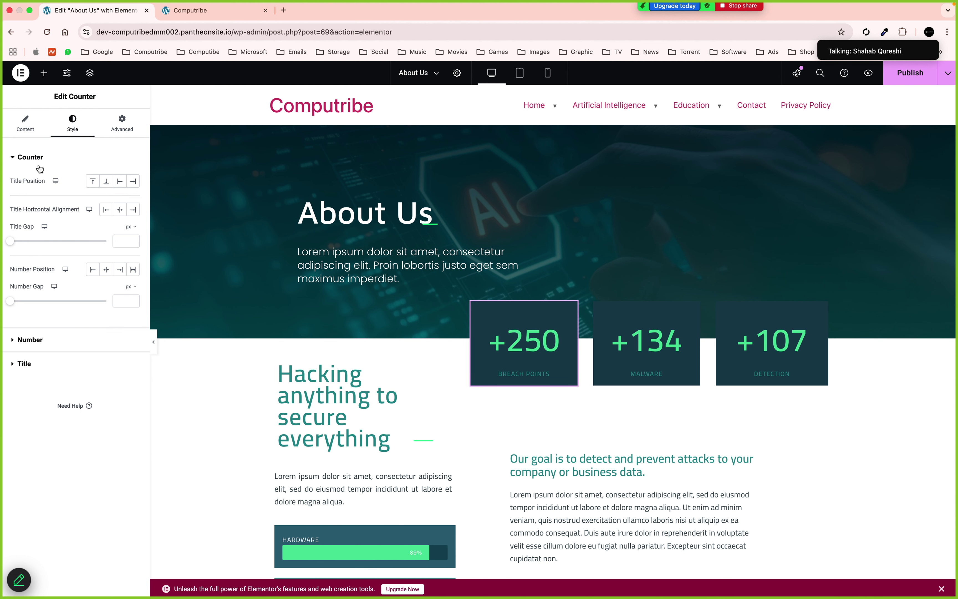
click(26, 339)
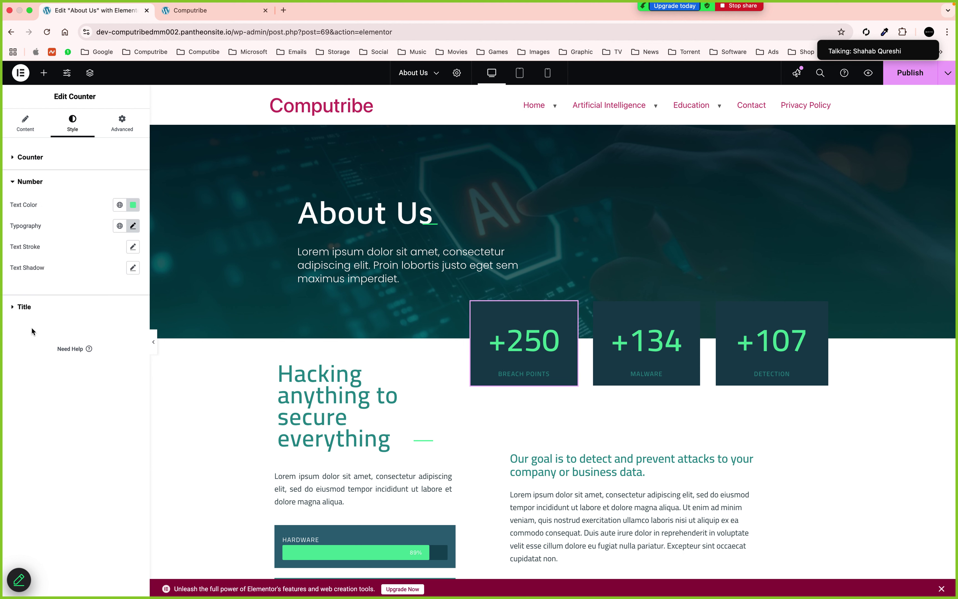
click(22, 307)
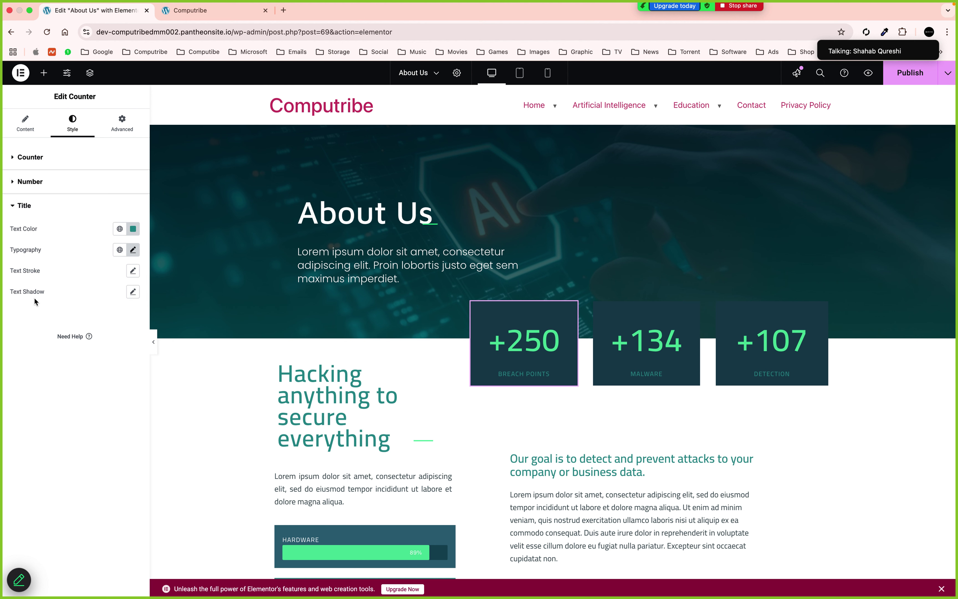
click(133, 228)
drag(161, 303, 169, 278)
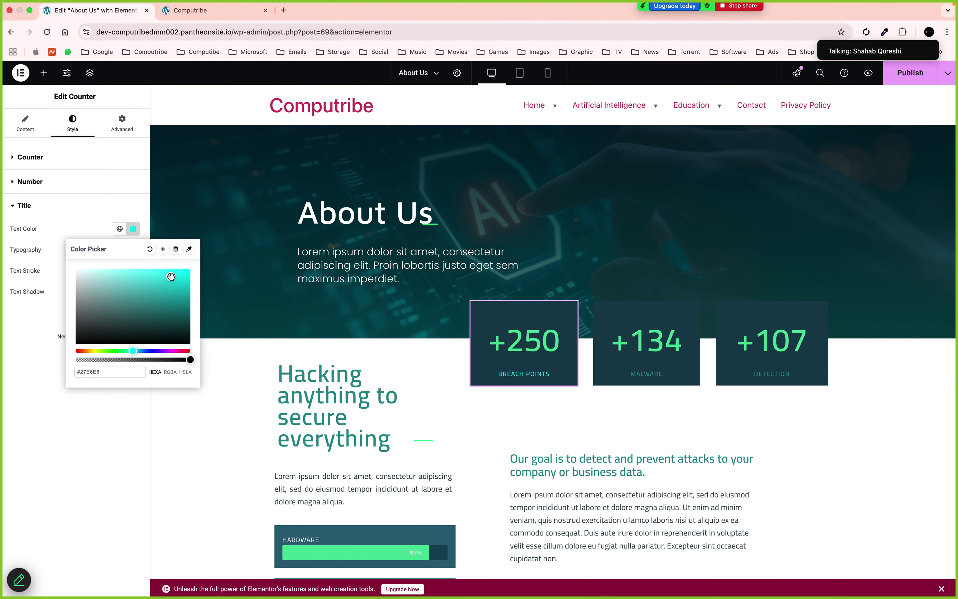
key(super+a)
key(super+c)
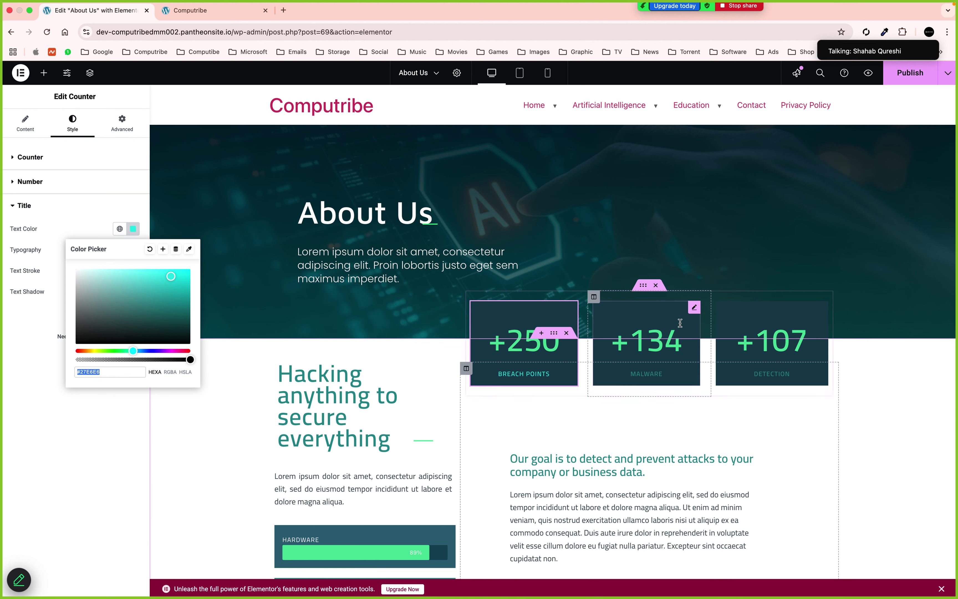
Apply the copied color #27E6E6 to the Malware counter's title text
click(694, 308)
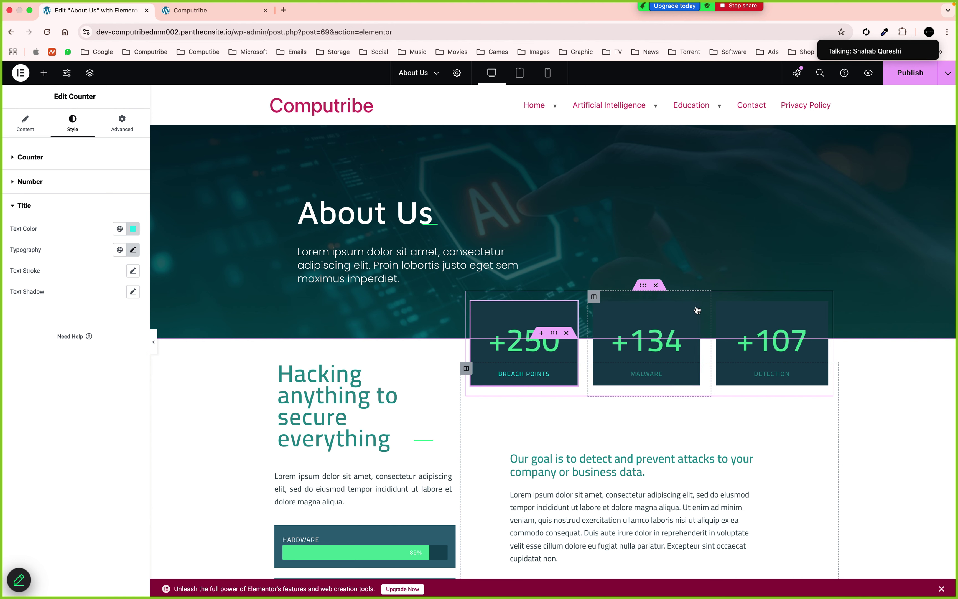
click(694, 308)
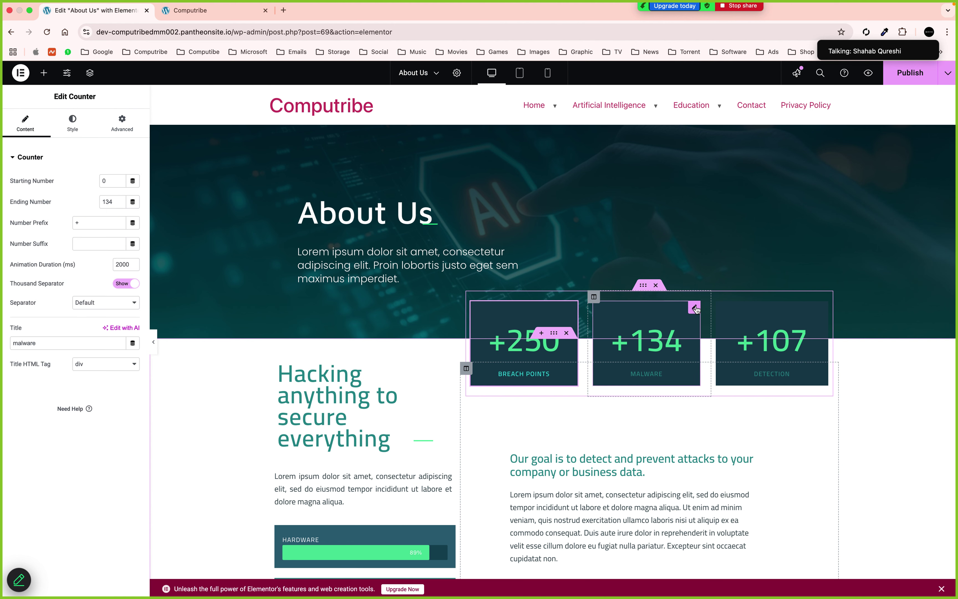
click(72, 123)
click(25, 364)
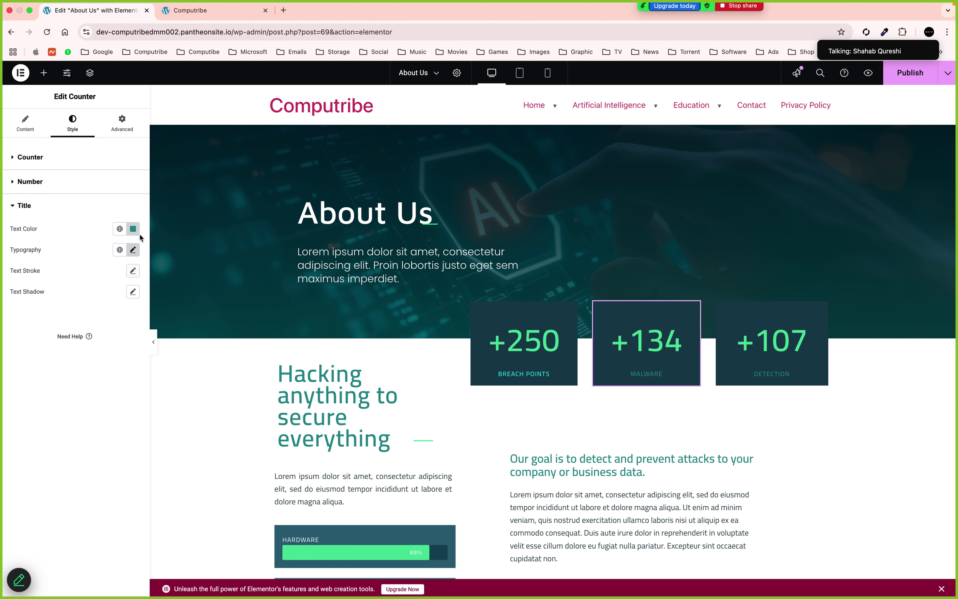
click(133, 229)
key(super+v)
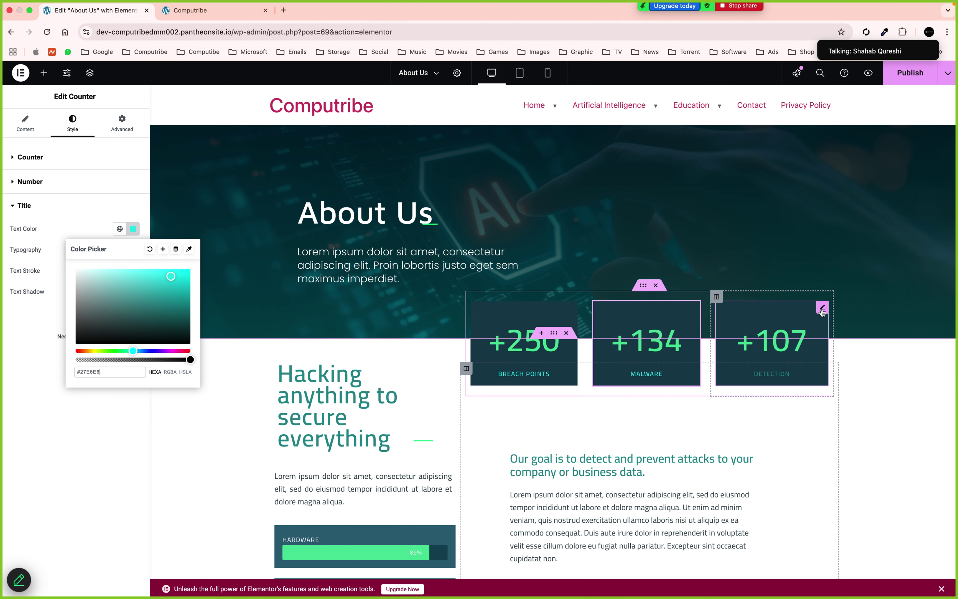
Apply the copied color #27E6E6 to the Detection counter's title text
click(822, 309)
click(73, 123)
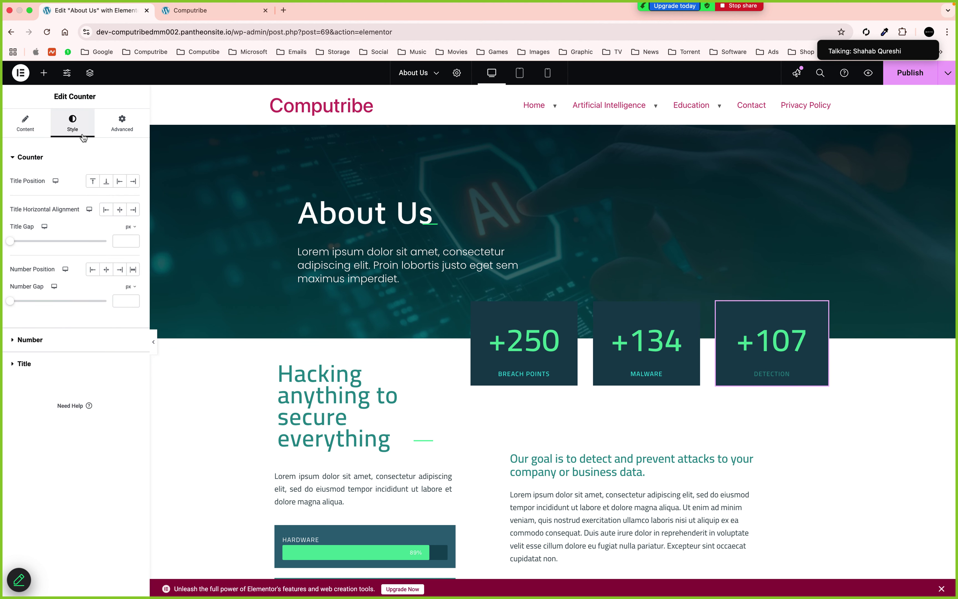
click(32, 363)
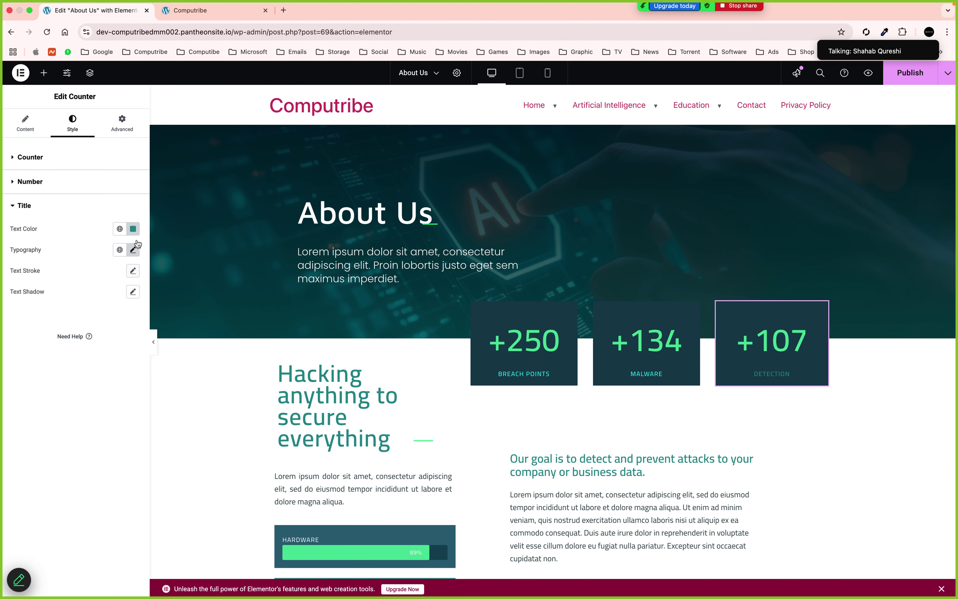
click(136, 232)
key(super+v)
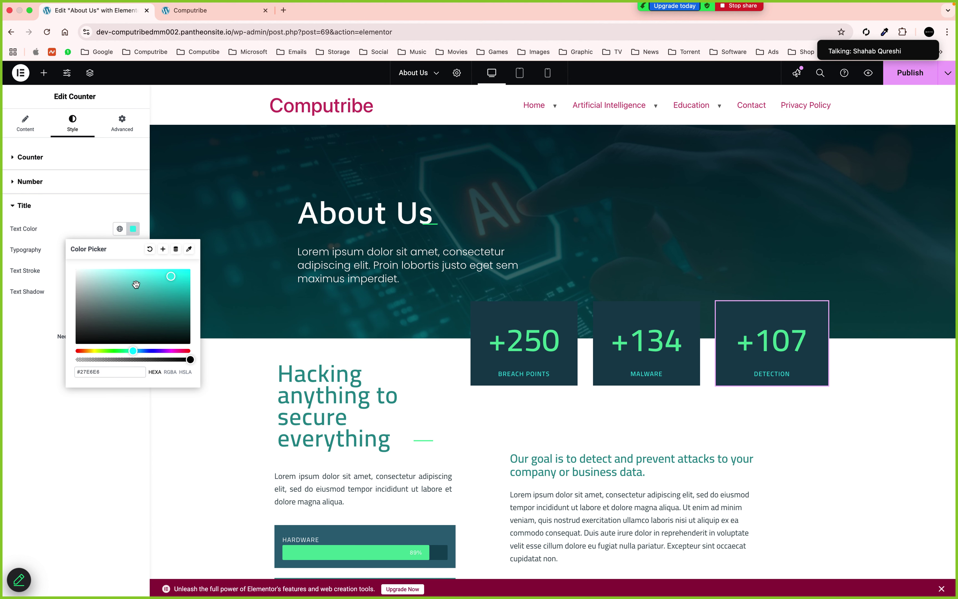
Check the messages in the Zoom meeting chat and close it
mouse_move(685, 5)
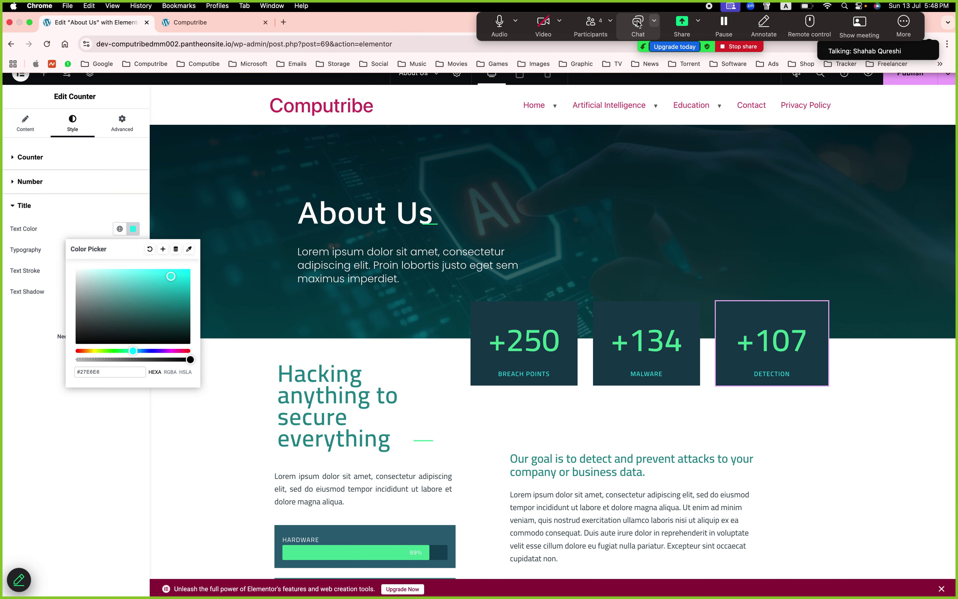
click(638, 24)
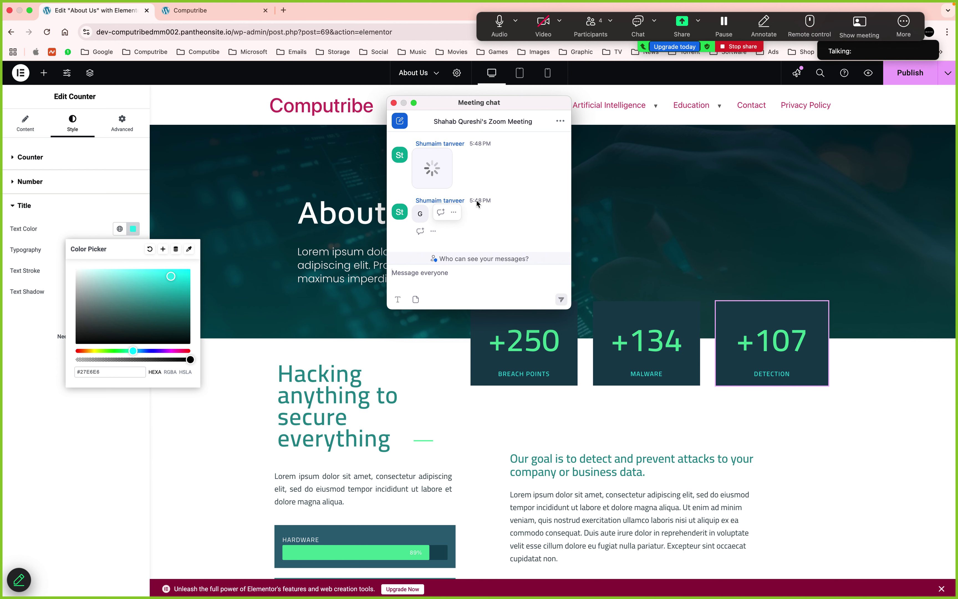
click(394, 104)
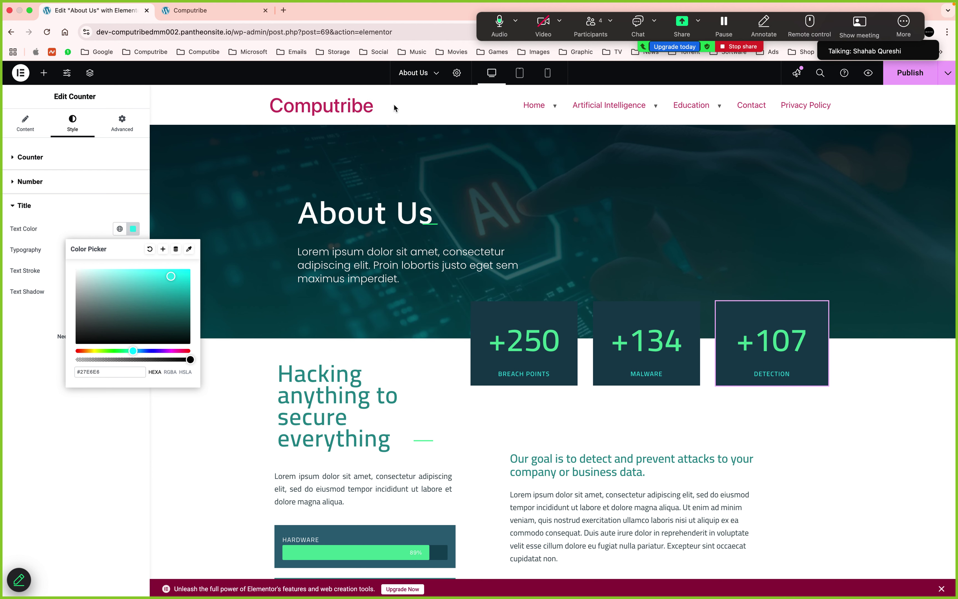
Replace the Request Demo button's paper plane icon with the right arrow, searching the icon library for "arr"
click(98, 490)
scroll(543, 455, down, 2)
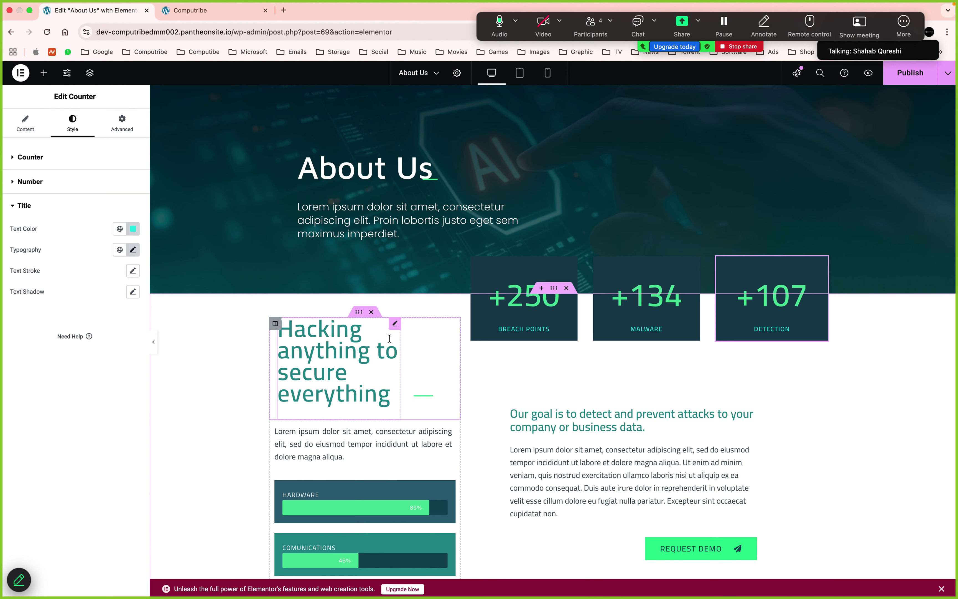
scroll(390, 338, down, 5)
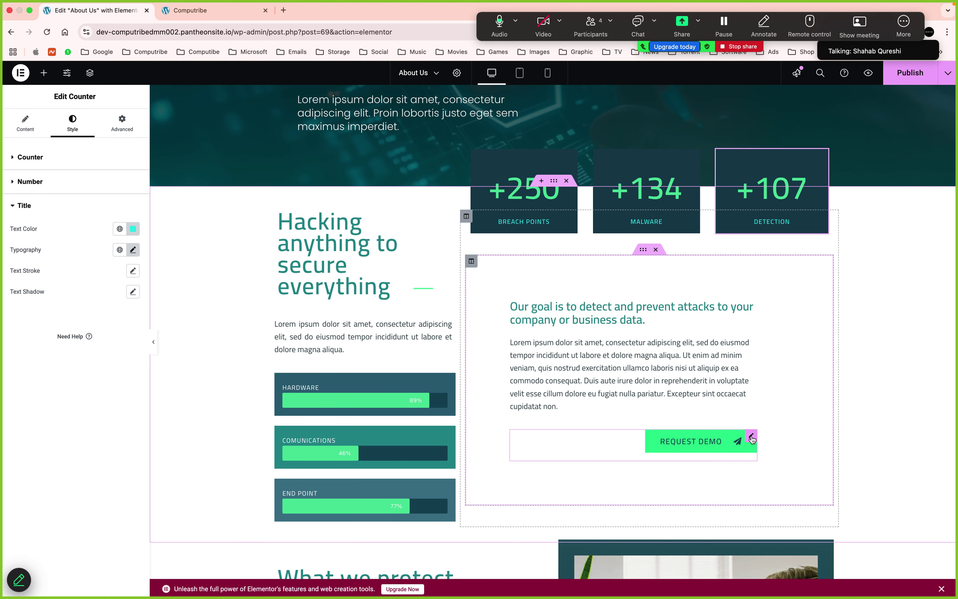
click(752, 437)
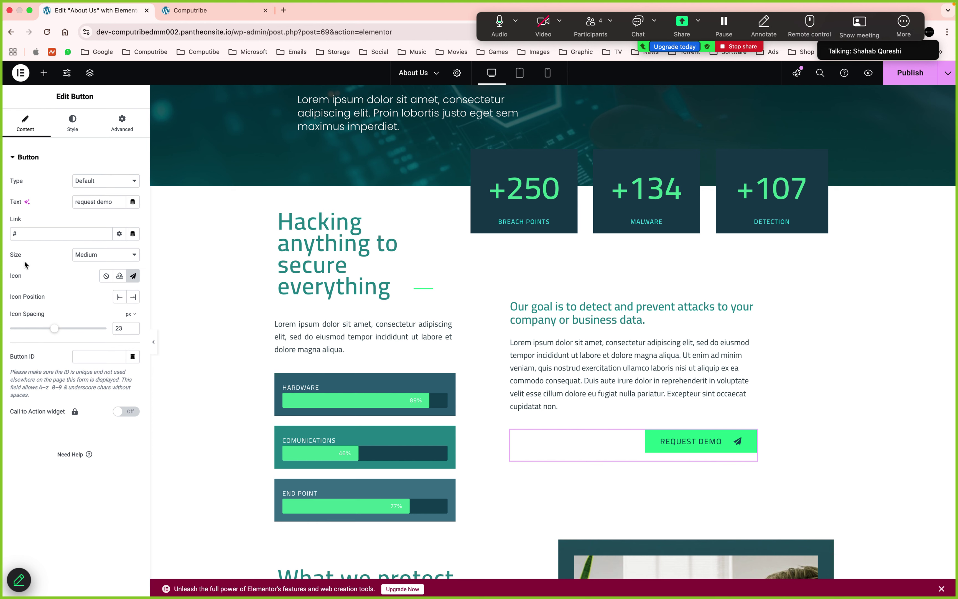
click(133, 277)
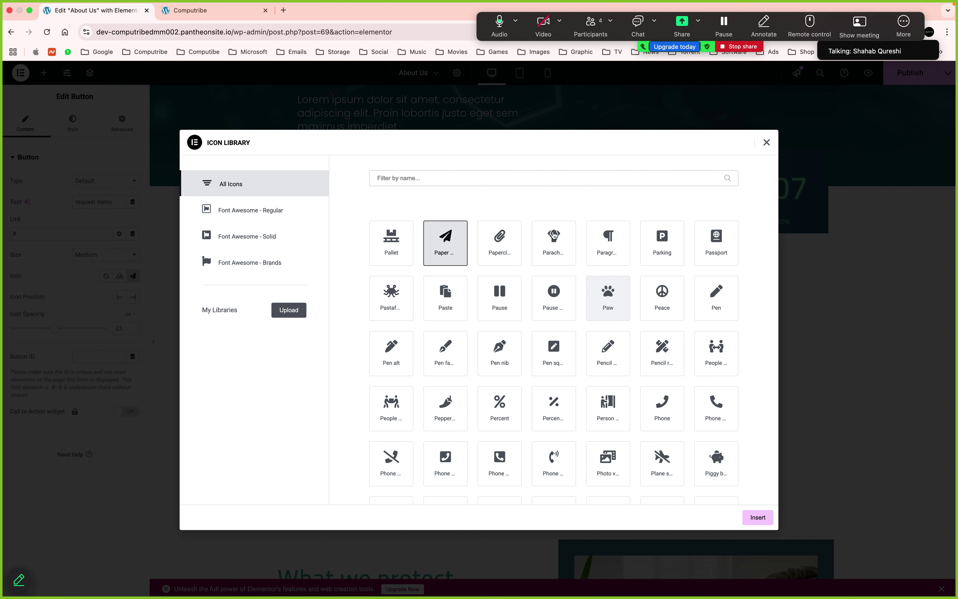
click(463, 180)
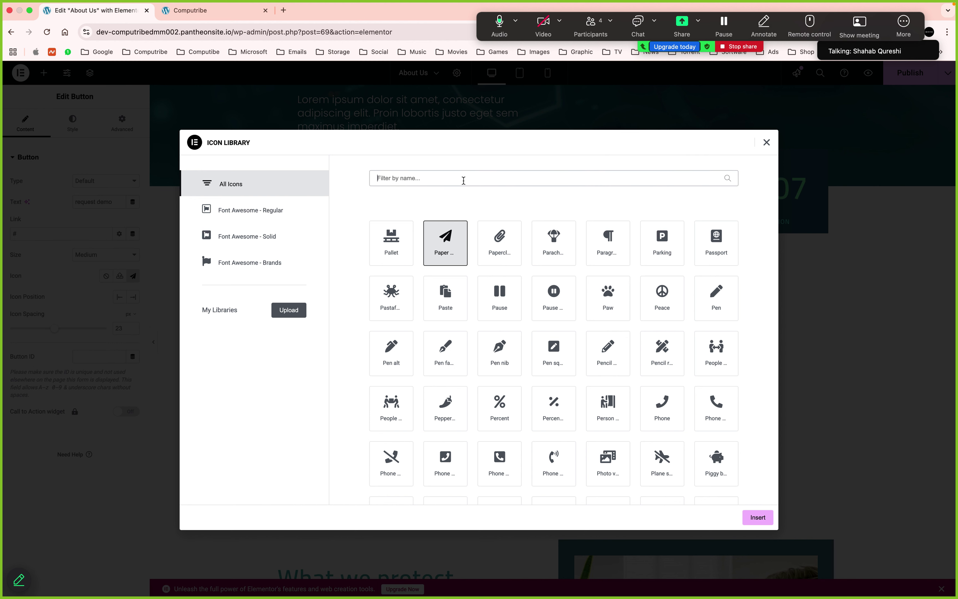
text(arr)
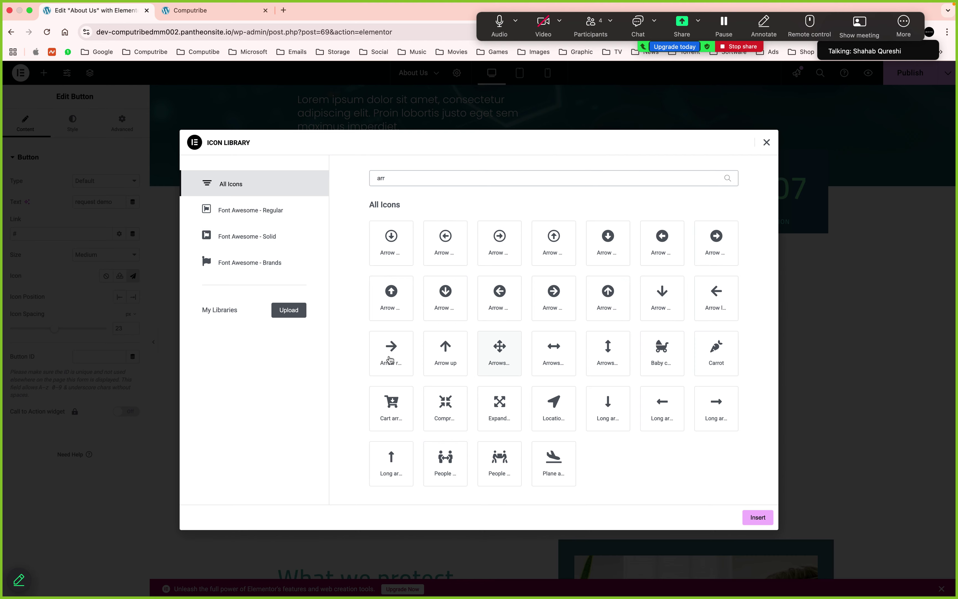
click(389, 359)
click(758, 517)
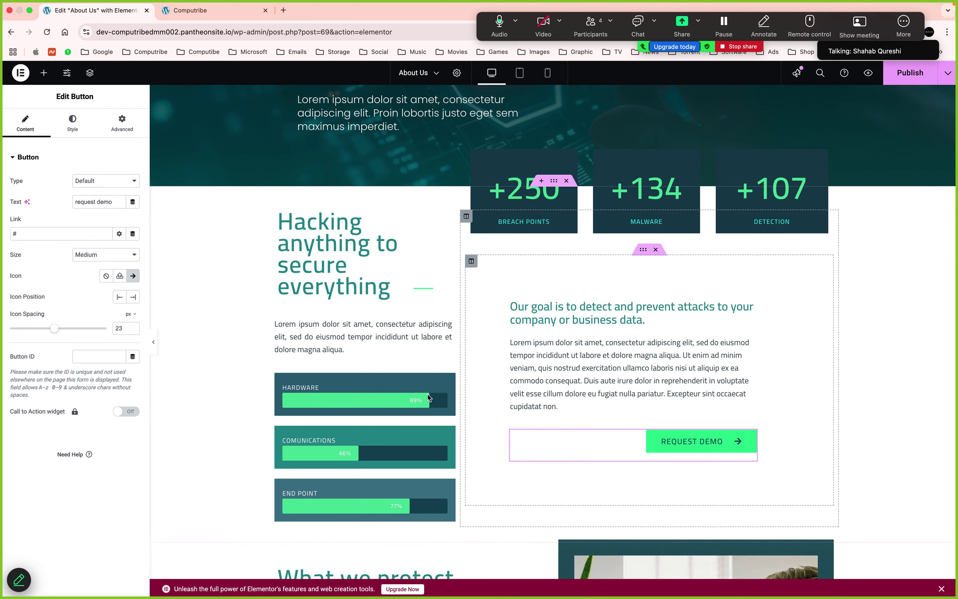
Set the Hardware progress bar's percentage to 78
click(449, 380)
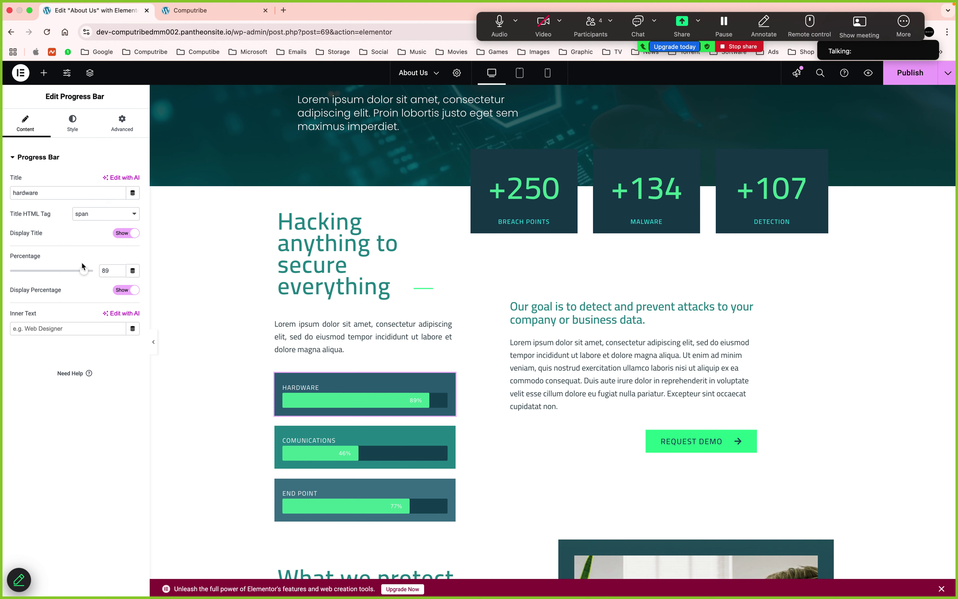
mouse_move(81, 271)
mouse_down()
mouse_move(66, 273)
mouse_move(75, 274)
mouse_up()
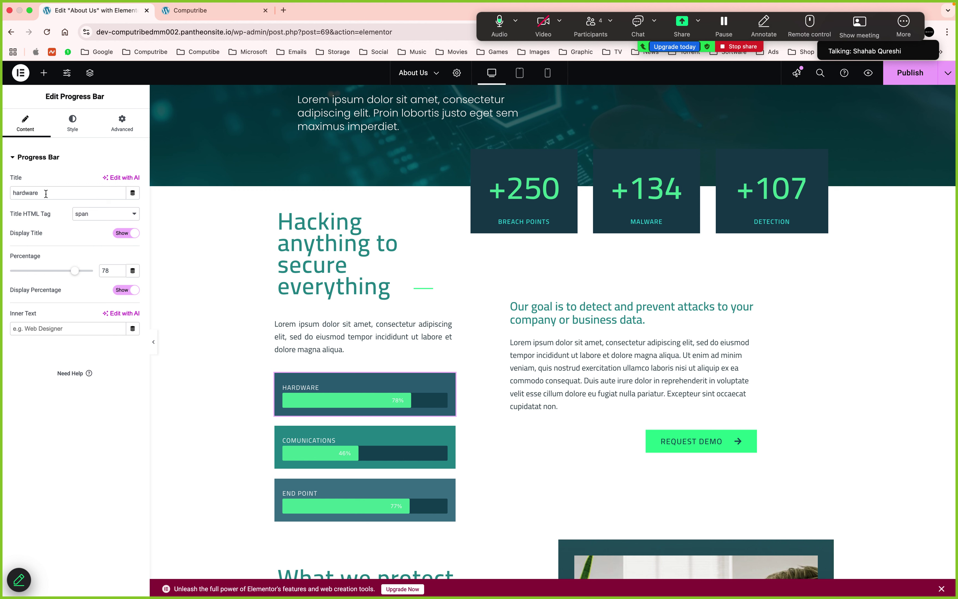
Try "Sdfsdf" as the Hardware progress bar's inner text, then clear it
click(28, 329)
text(Sdfsdf)
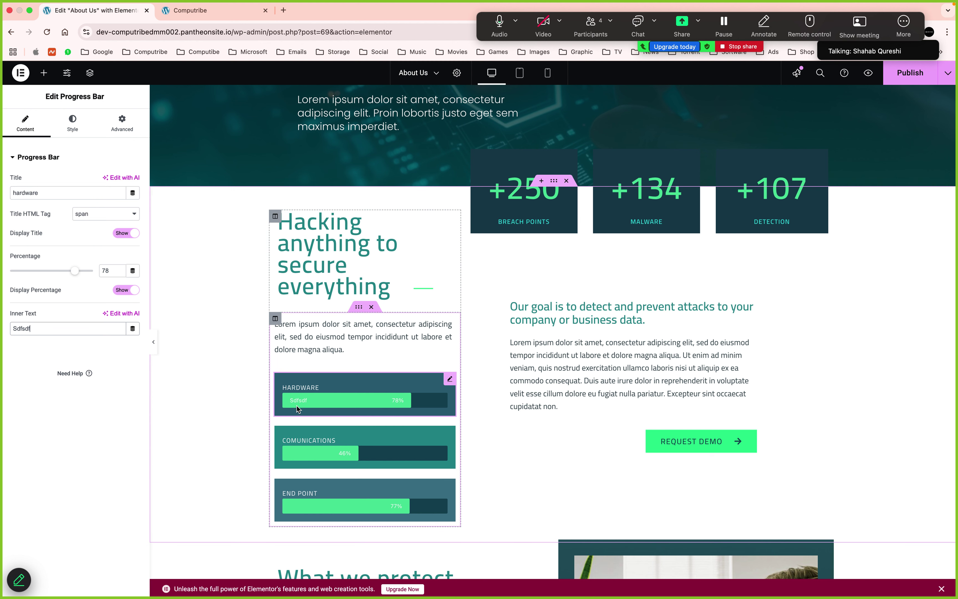
double_click(51, 330)
key(BackSpace)
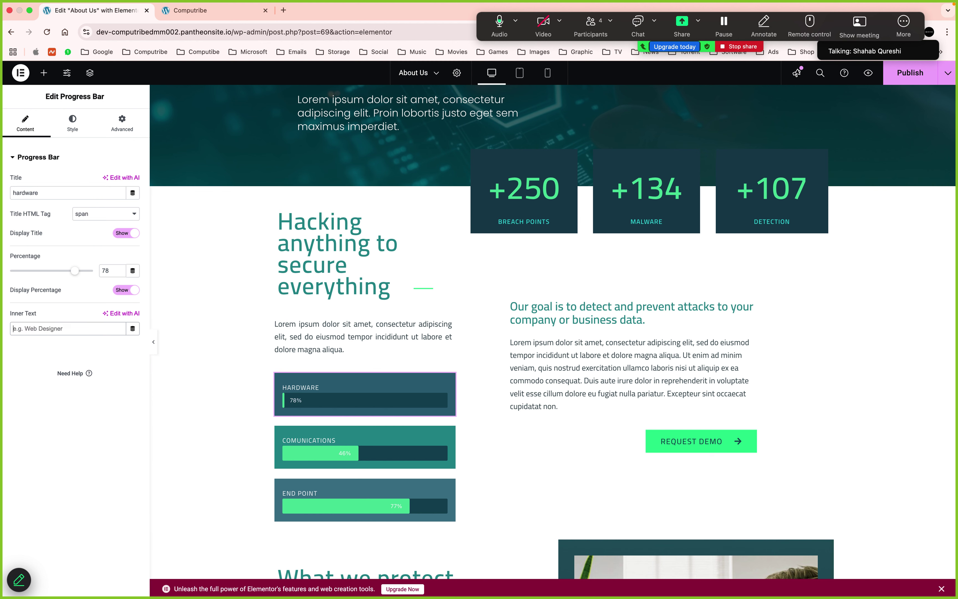
Set the Hardware progress bar's background color to #103D4E
click(72, 127)
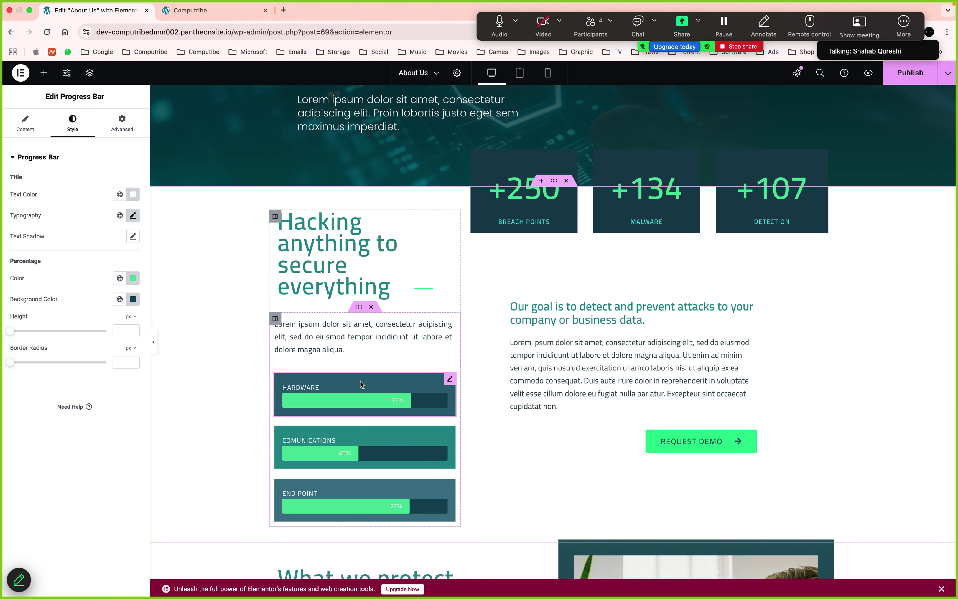
click(134, 299)
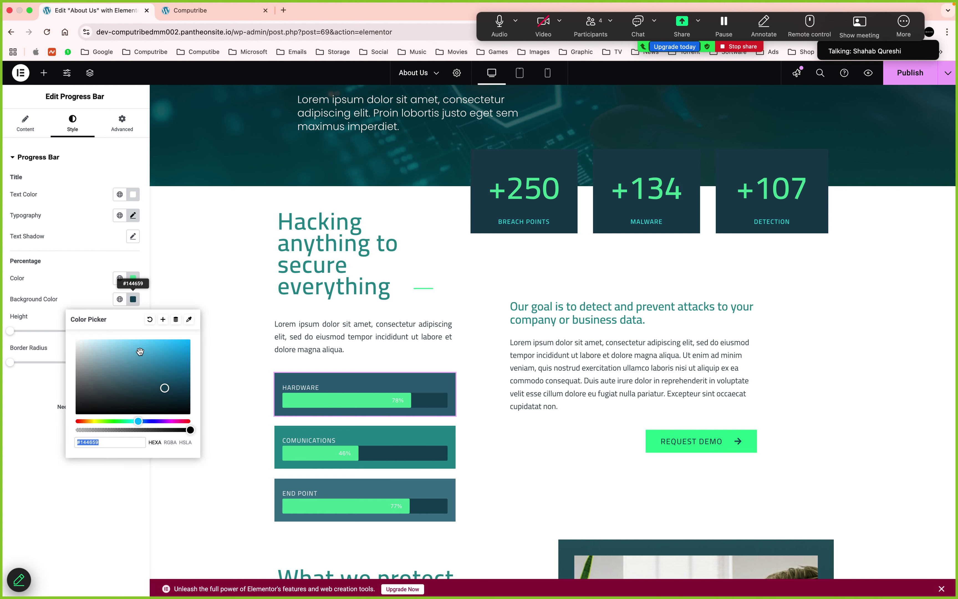
text(#103D4E)
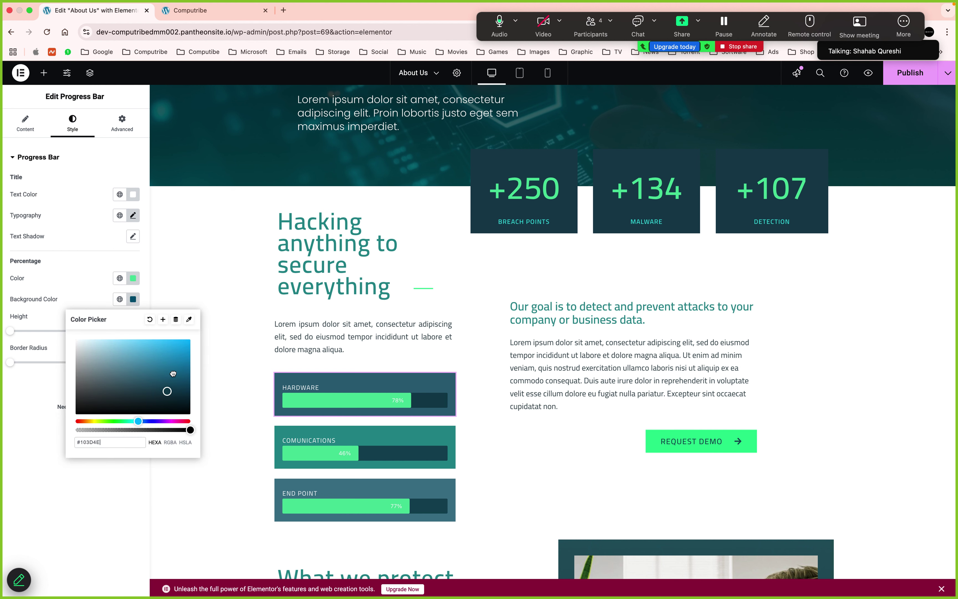
click(115, 489)
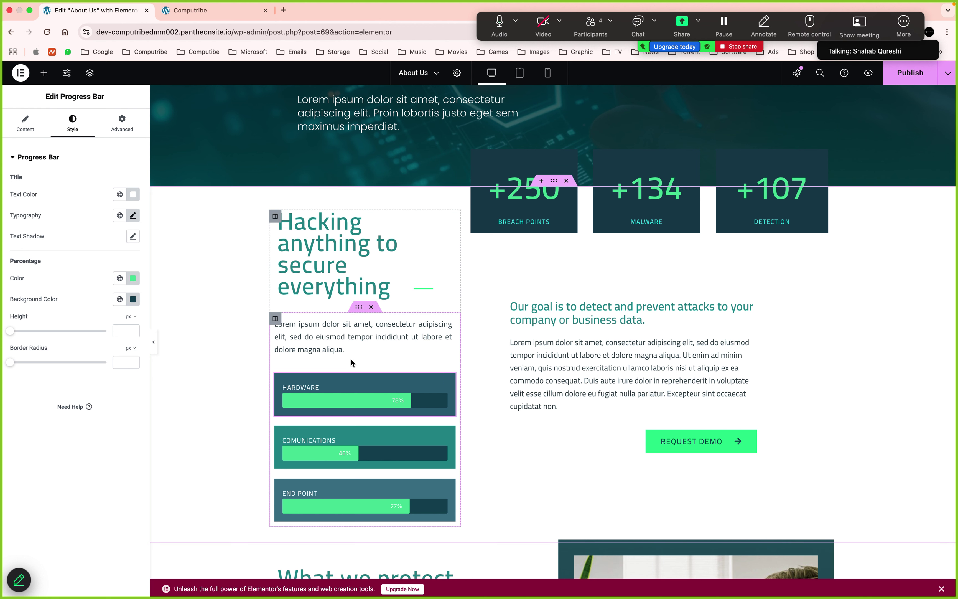
Try a different shade for the Hardware progress bar's percentage fill color
click(133, 278)
drag(172, 344, 141, 340)
click(54, 474)
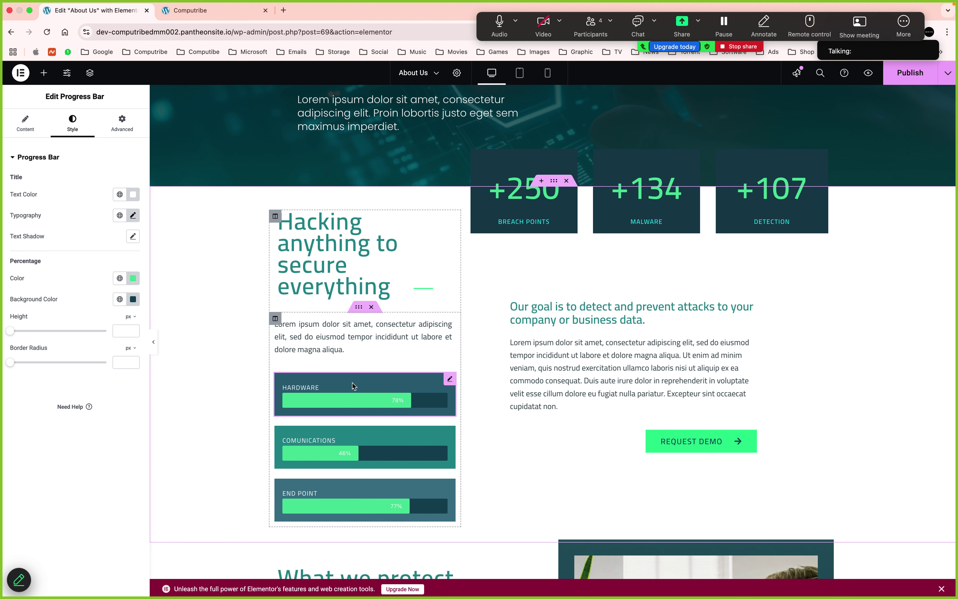
Review the Comunications progress bar's style settings and the content settings of the image beside What we protect
click(450, 433)
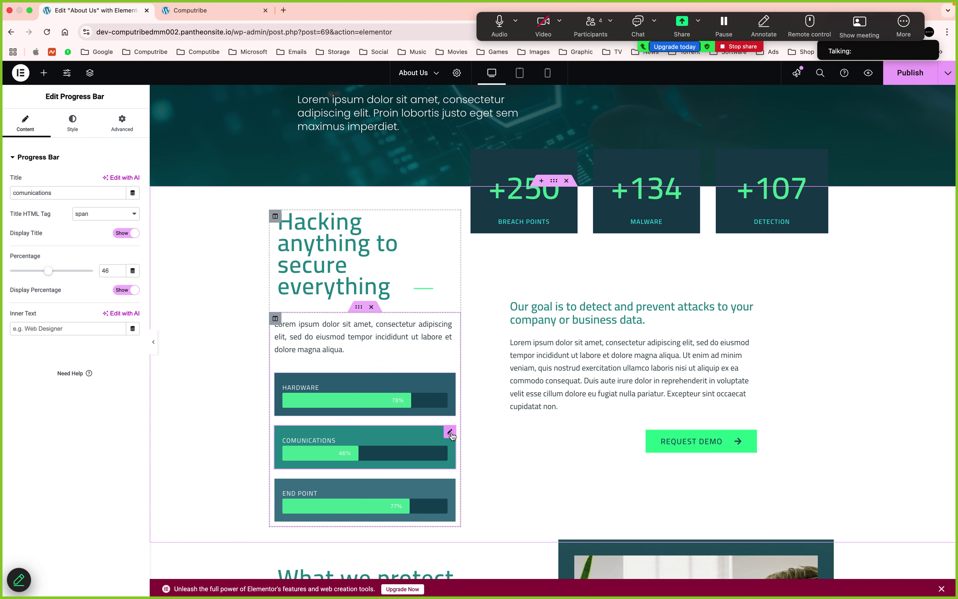
click(71, 119)
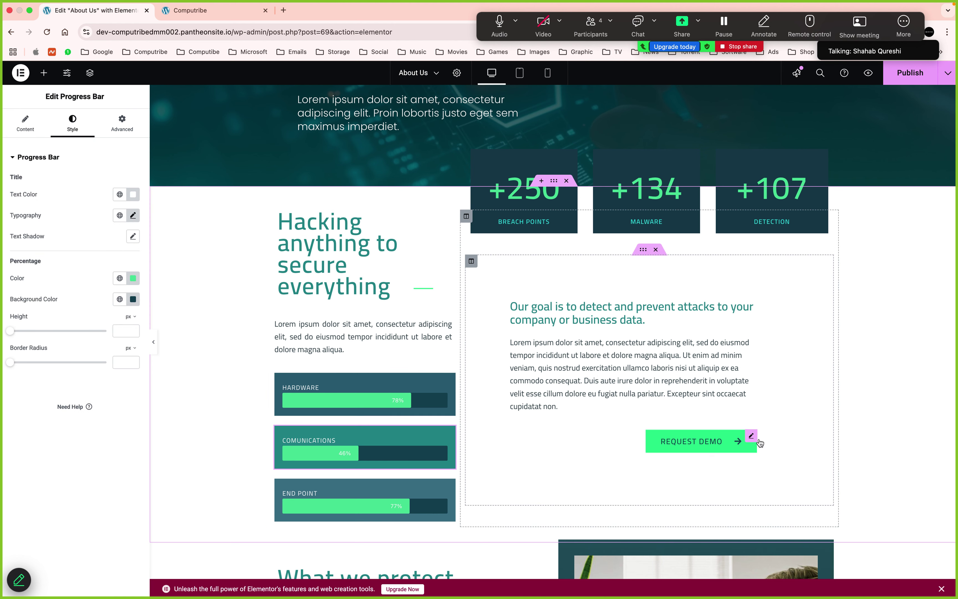
scroll(759, 443, down, 7)
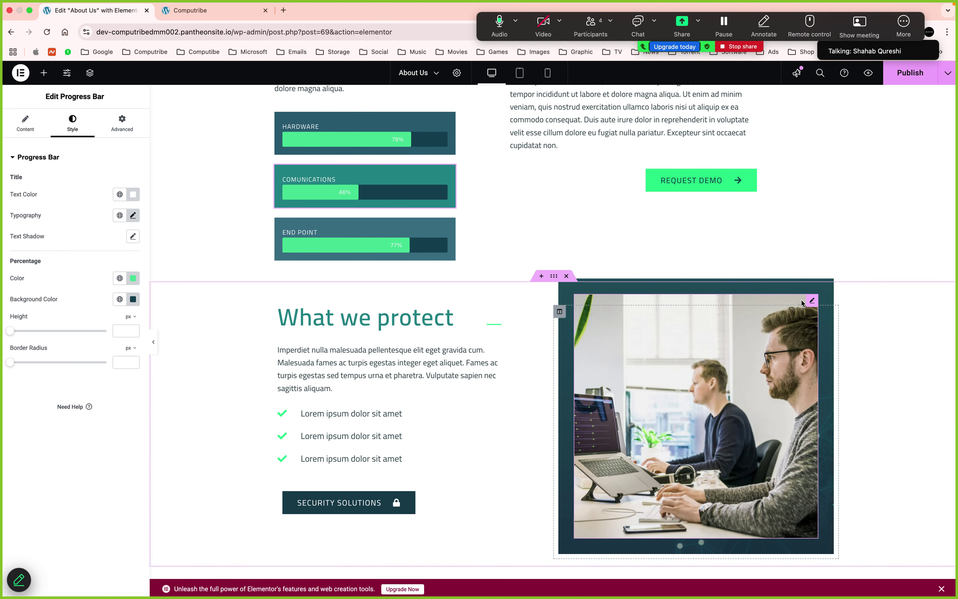
click(811, 300)
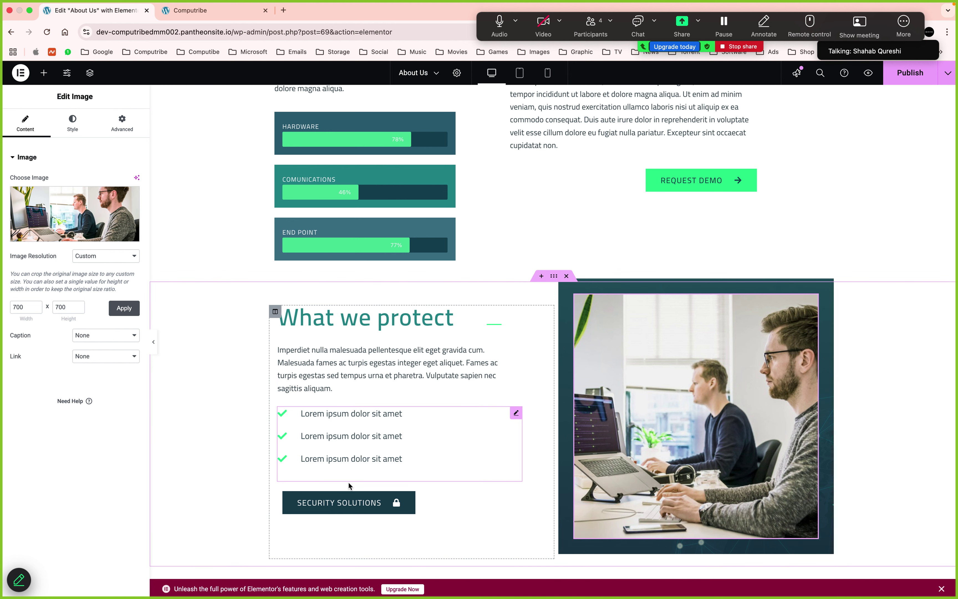
Review the layout settings of the team cards section and the Our Team row, plus the Our Team heading's content
scroll(351, 492, down, 9)
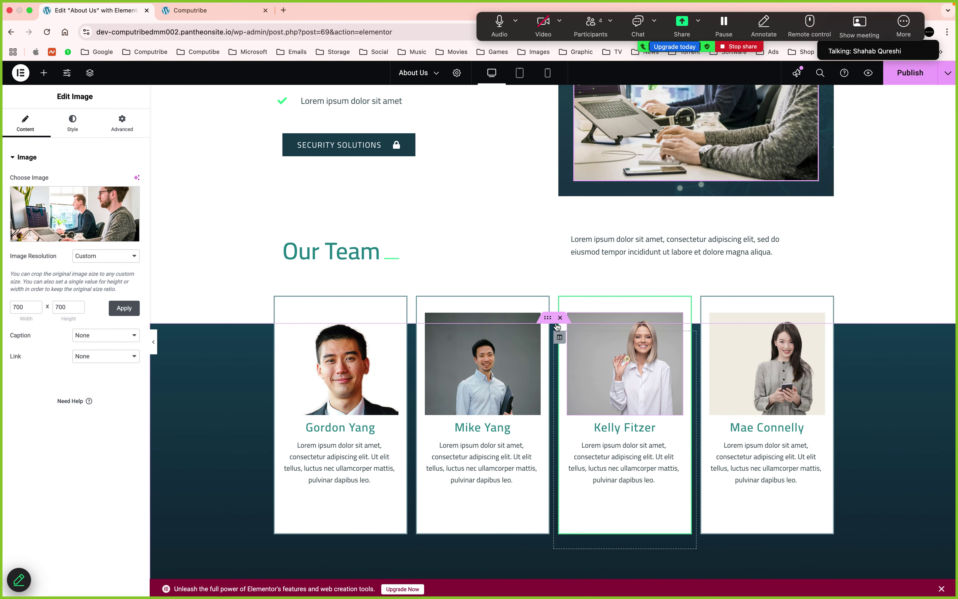
click(547, 317)
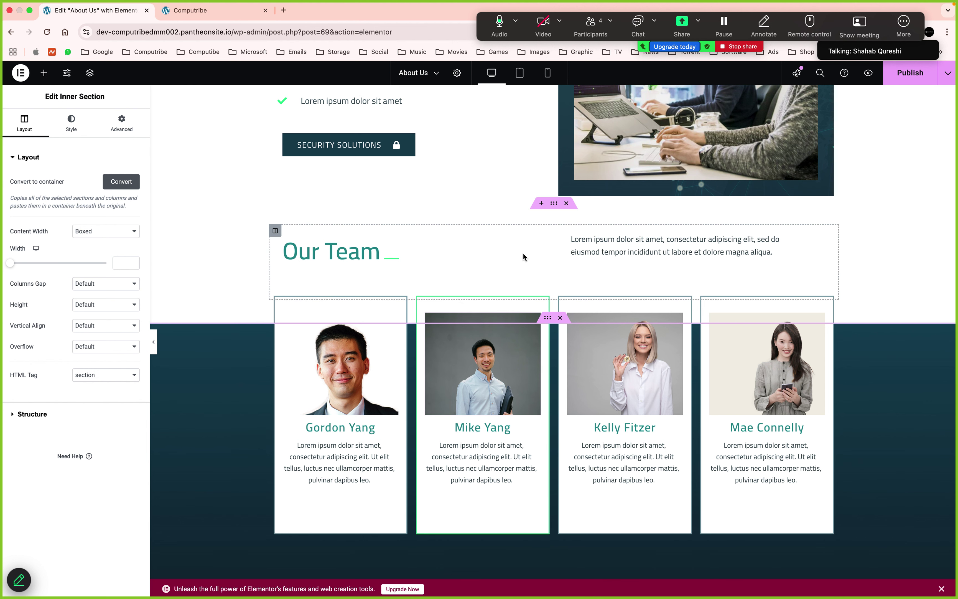
click(531, 231)
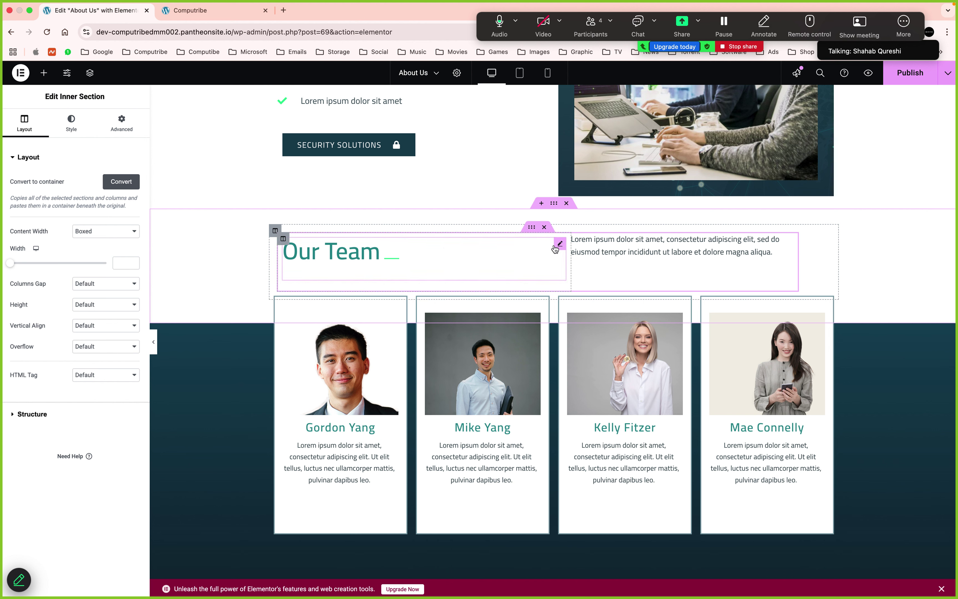
click(559, 246)
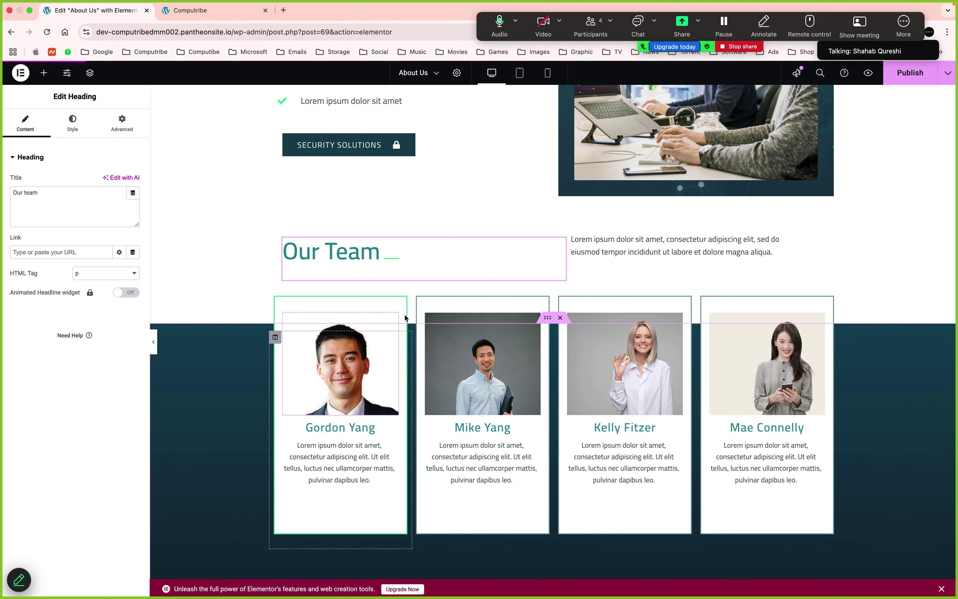
Set the bottom padding of the inner section holding the team cards to 7 em
click(547, 319)
click(126, 131)
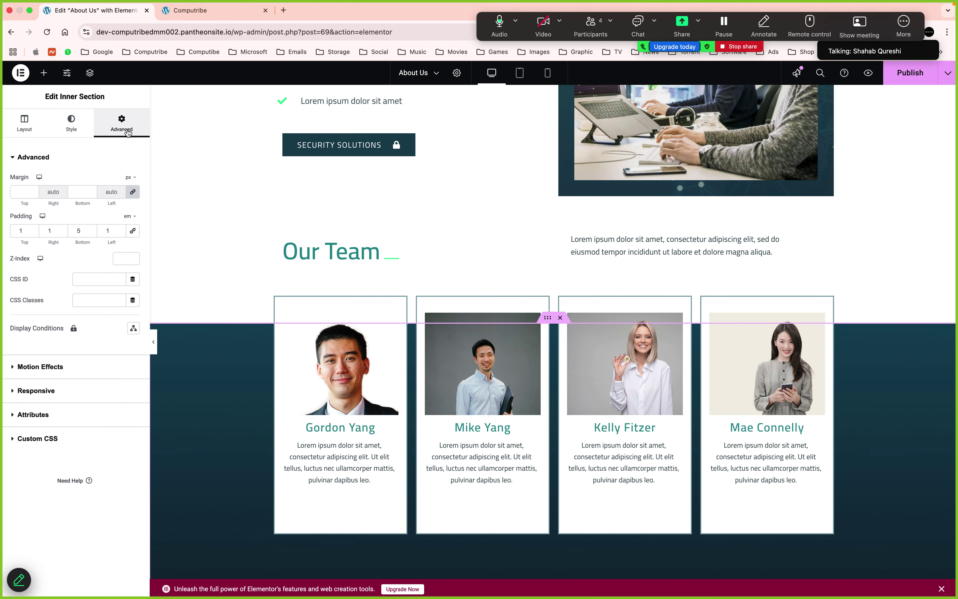
scroll(242, 280, down, 5)
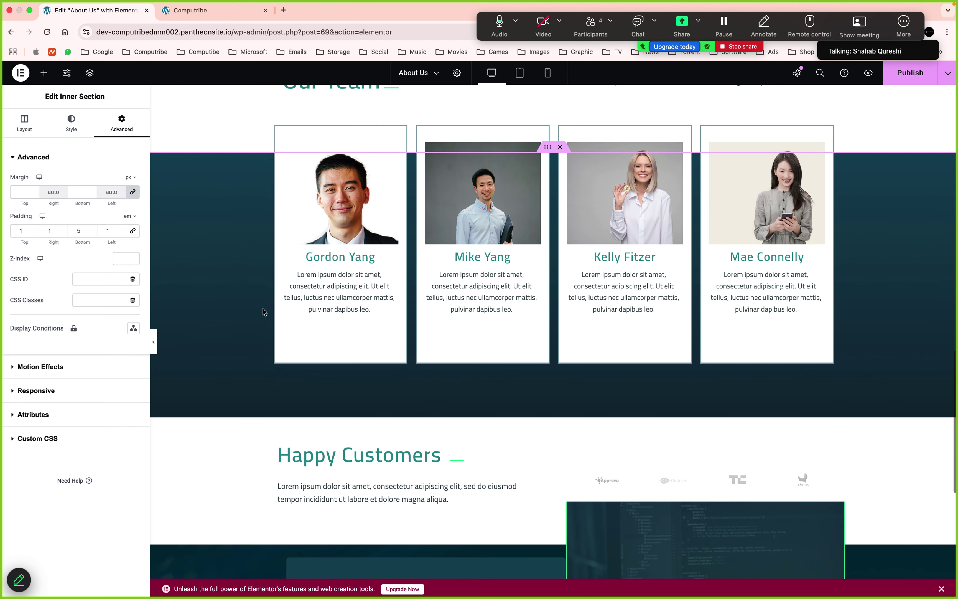
click(92, 234)
click(91, 234)
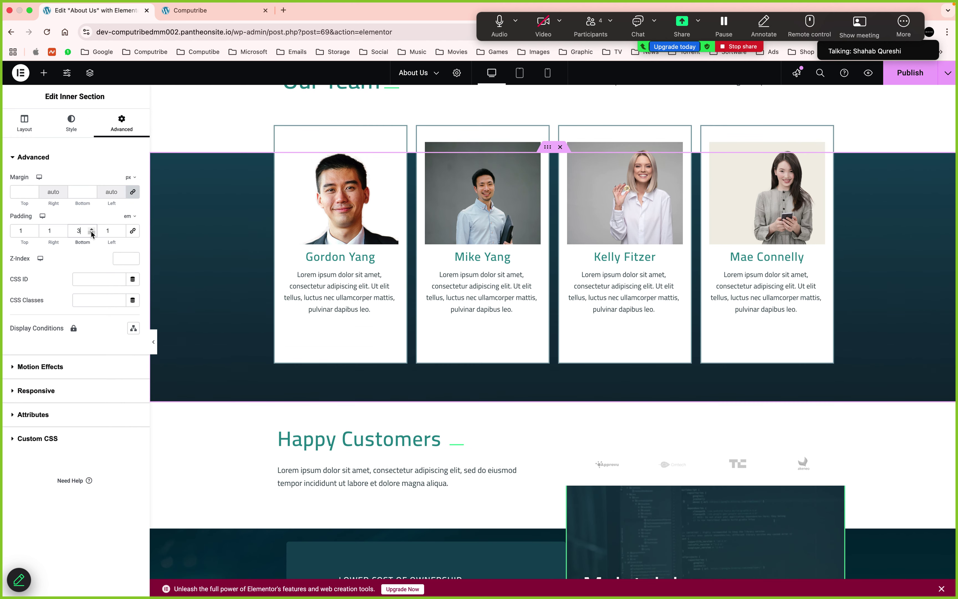
click(92, 234)
click(92, 234)
click(91, 234)
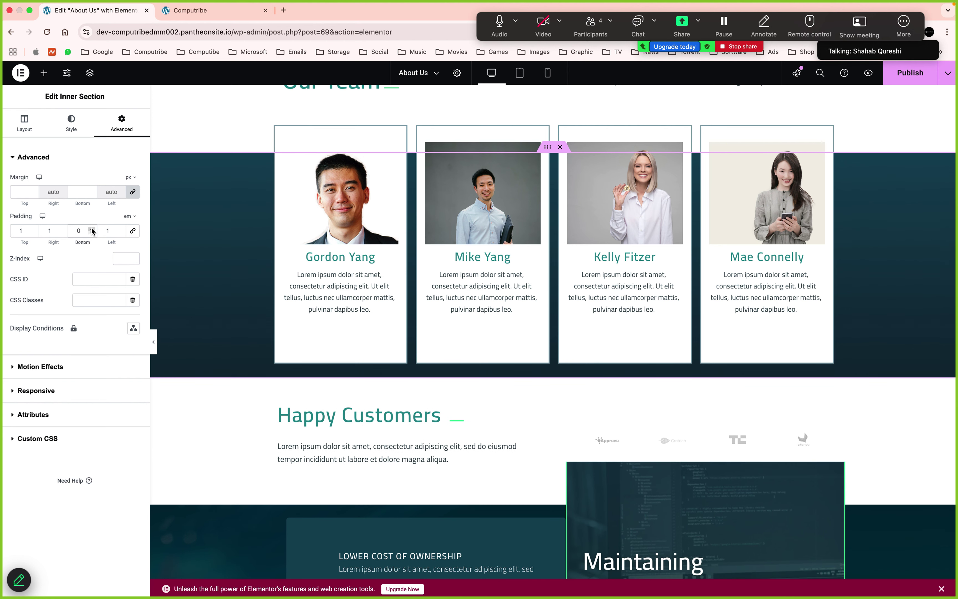
click(91, 229)
click(91, 228)
click(91, 228)
click(92, 229)
click(91, 228)
click(91, 228)
click(92, 228)
click(91, 229)
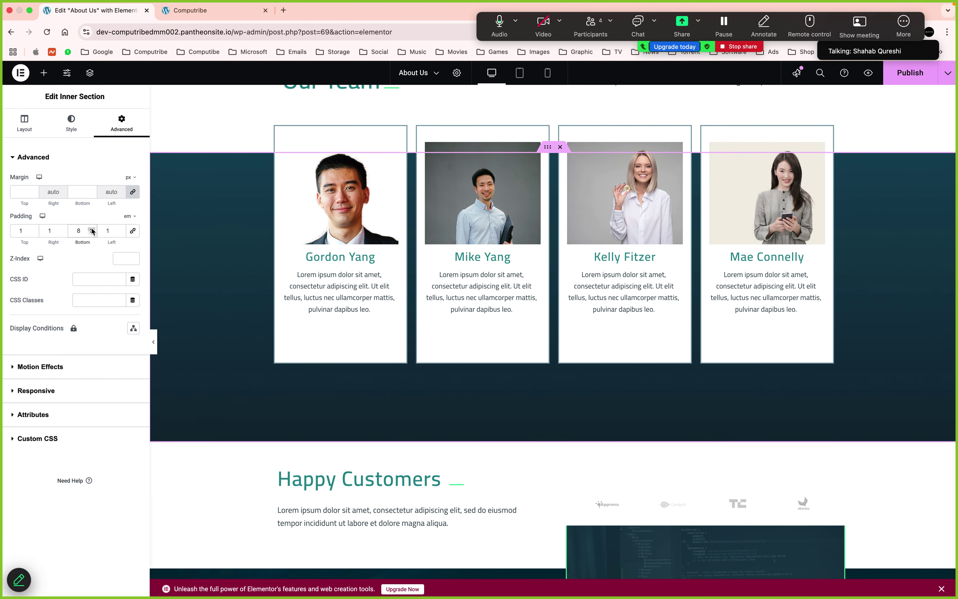
click(92, 229)
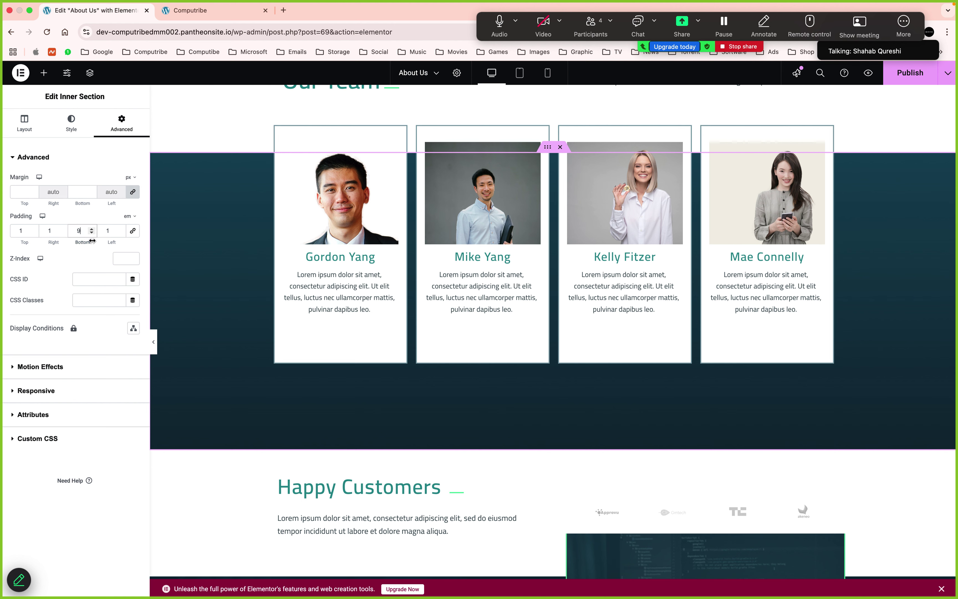
click(92, 234)
click(92, 234)
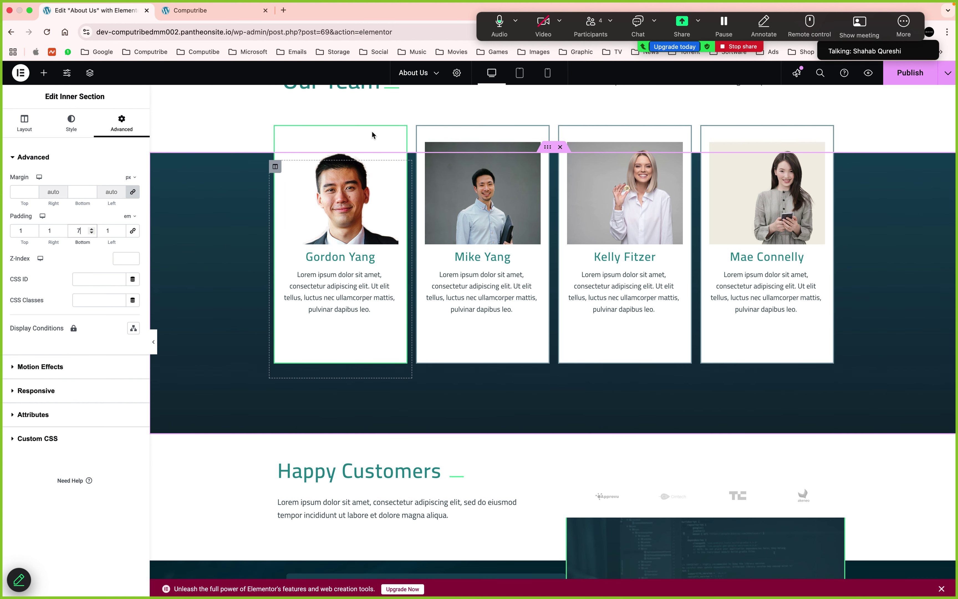
Try top margins of -26% and -33% on the first team card's column, then restore it to -25%
scroll(372, 131, up, 2)
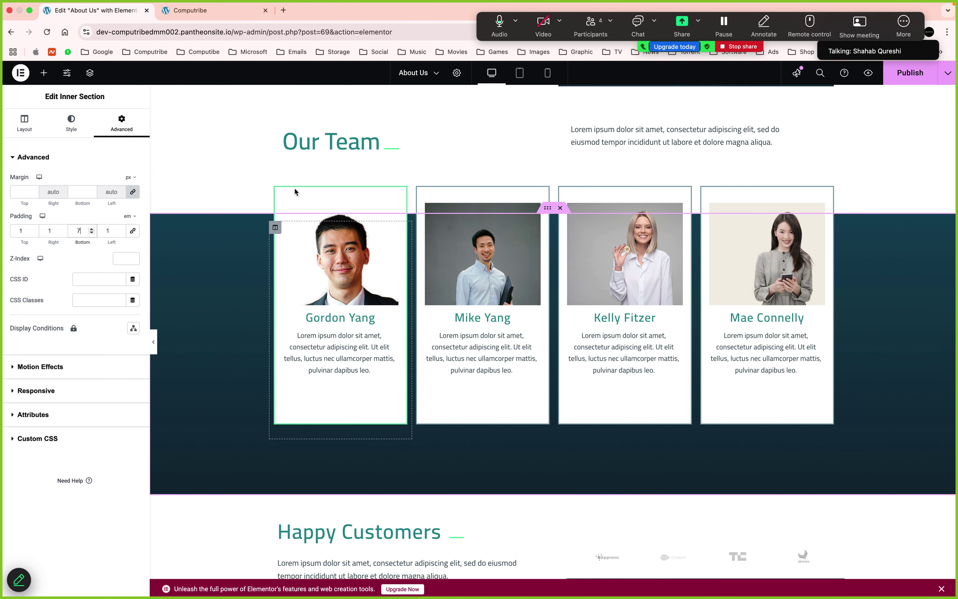
click(275, 227)
click(109, 127)
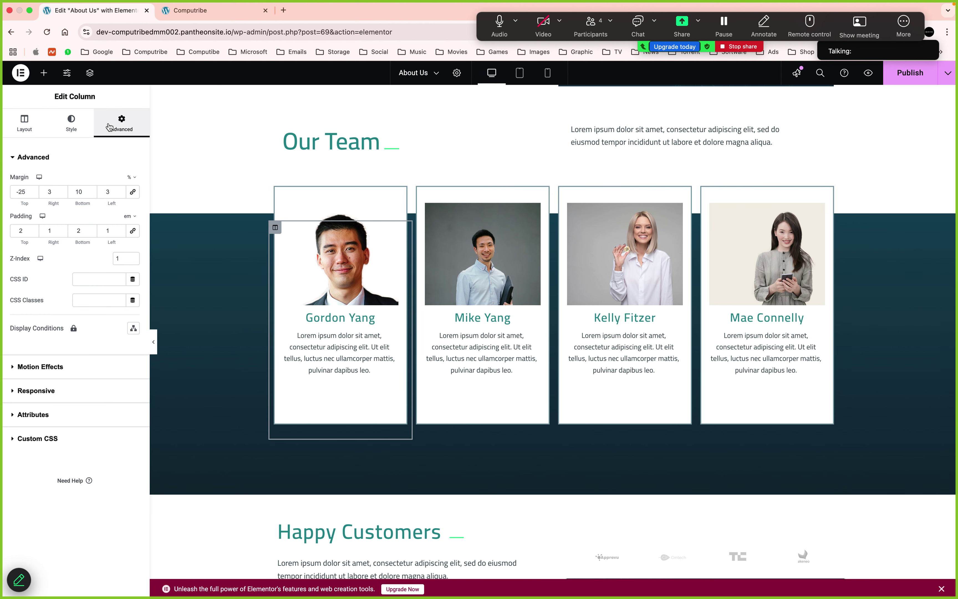
click(34, 194)
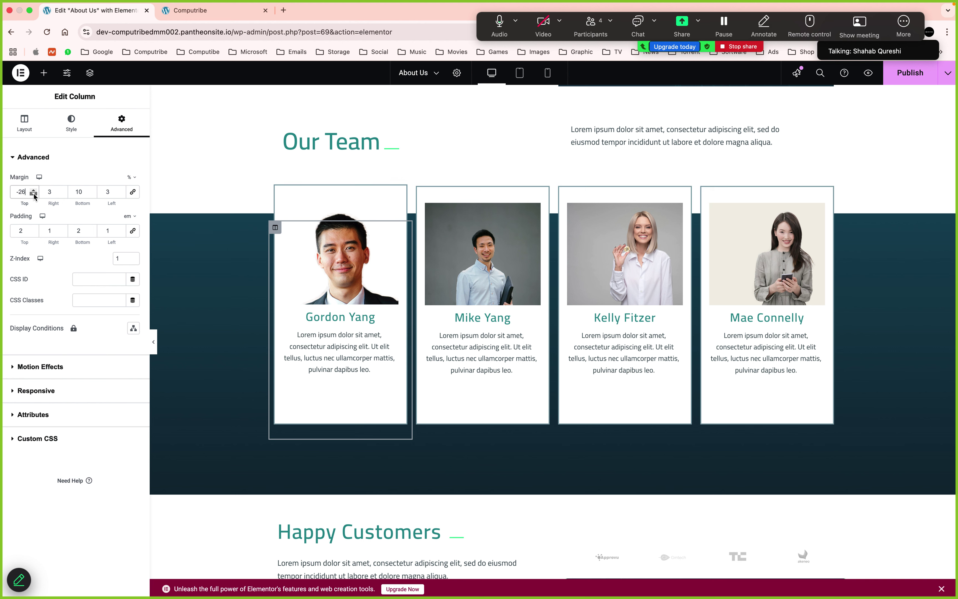
click(34, 190)
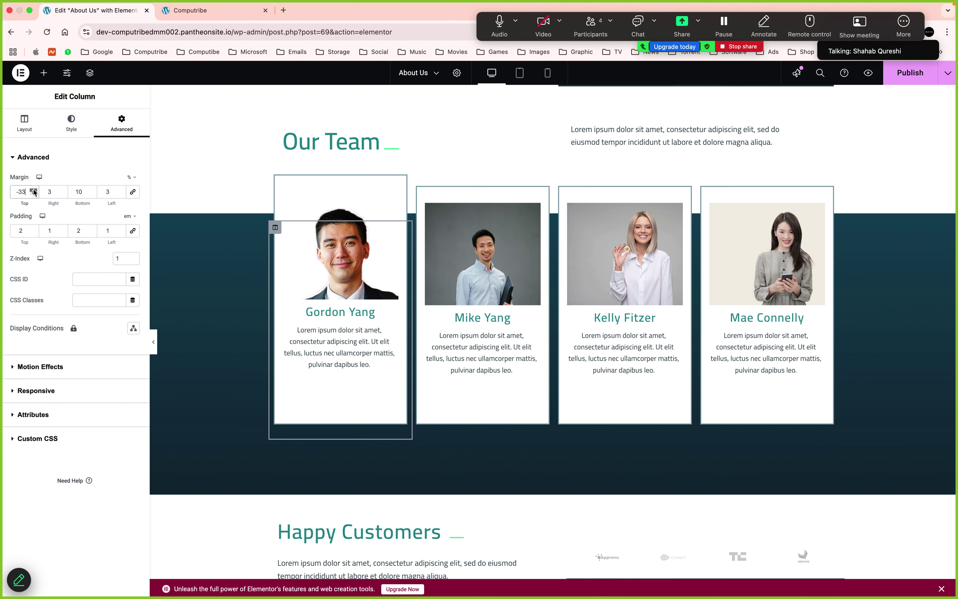
click(33, 190)
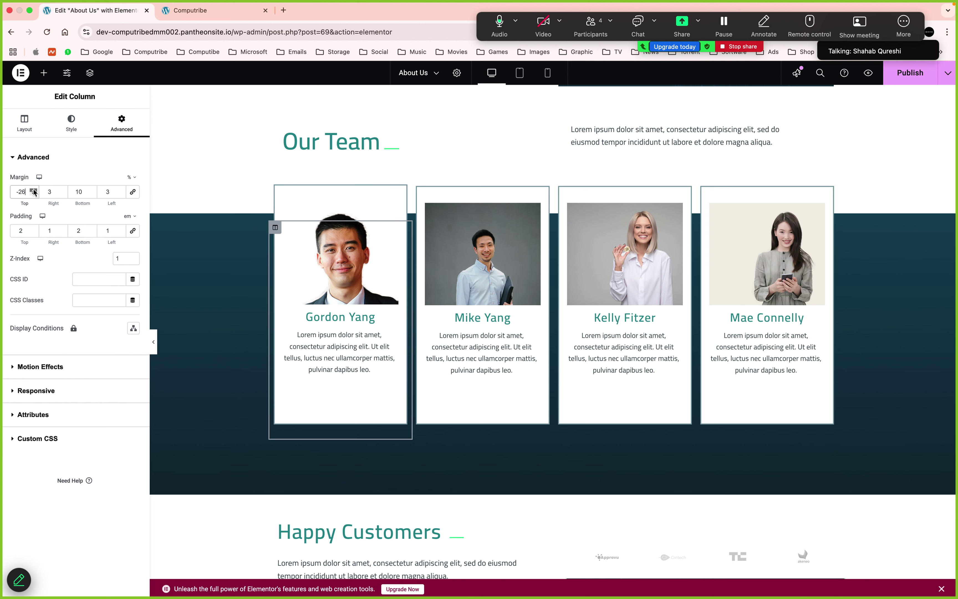
click(33, 190)
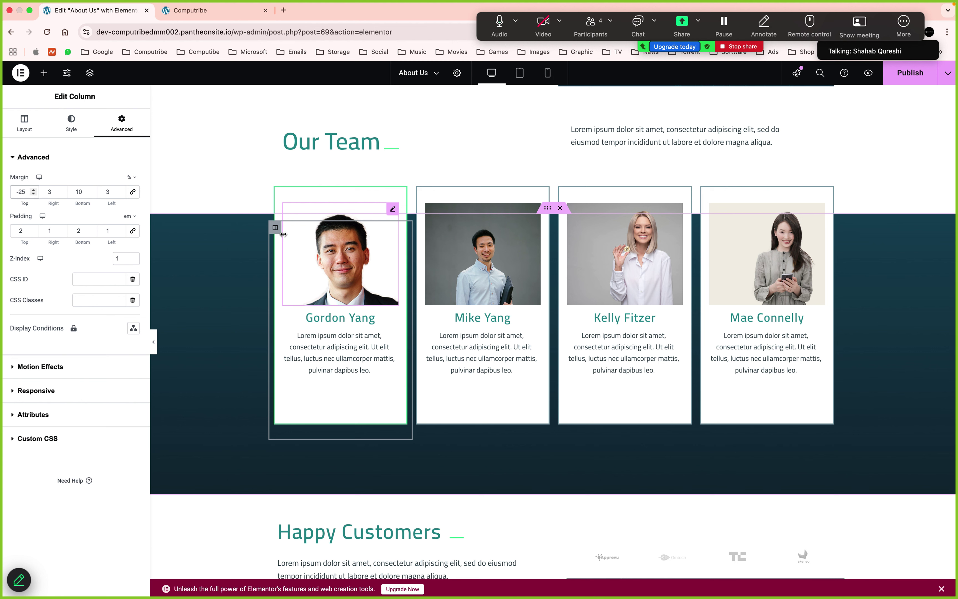
Examine the first team card's photo spacer settings and its column's margin, padding and background style
click(389, 210)
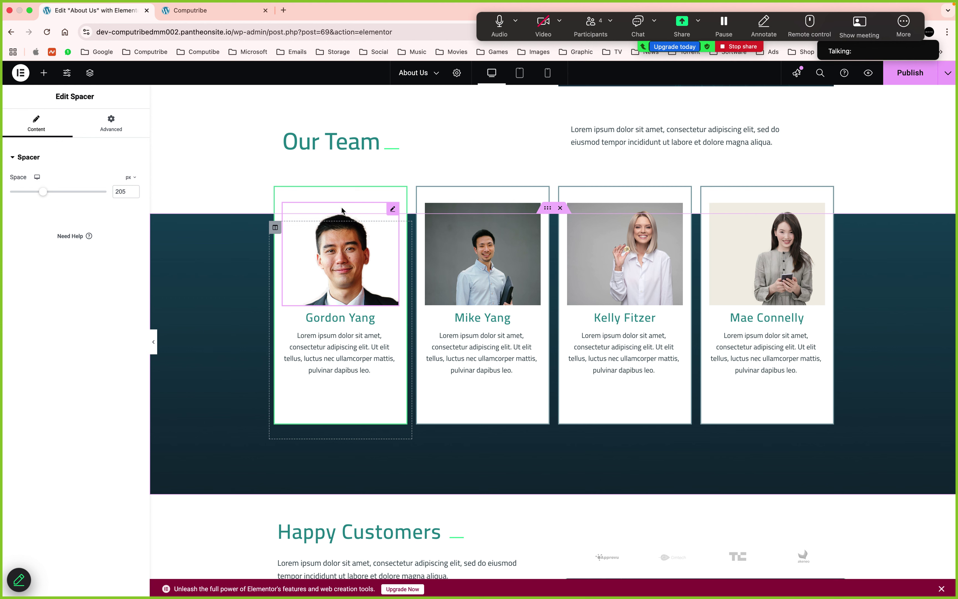
right_click(342, 211)
click(367, 219)
click(113, 124)
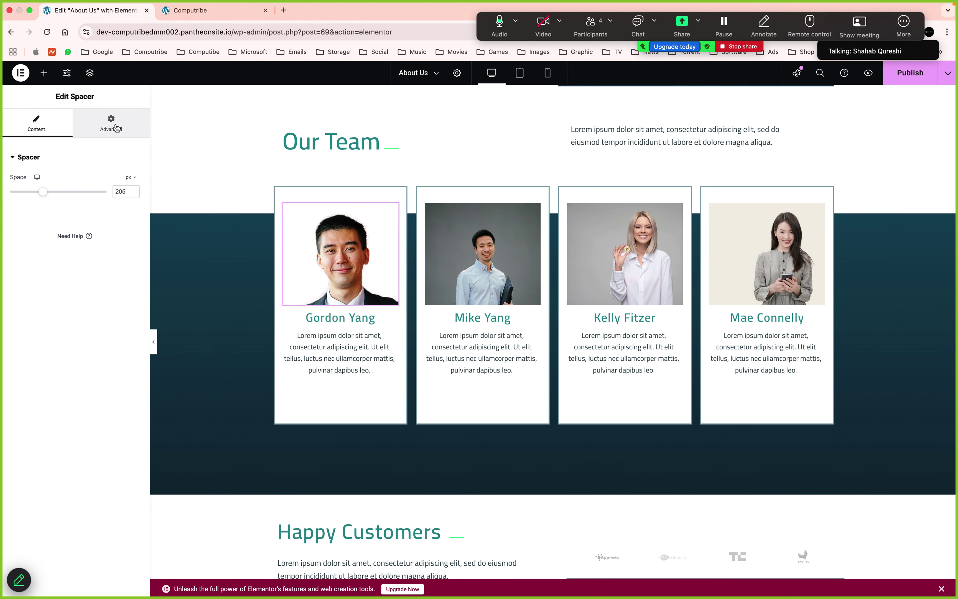
click(56, 124)
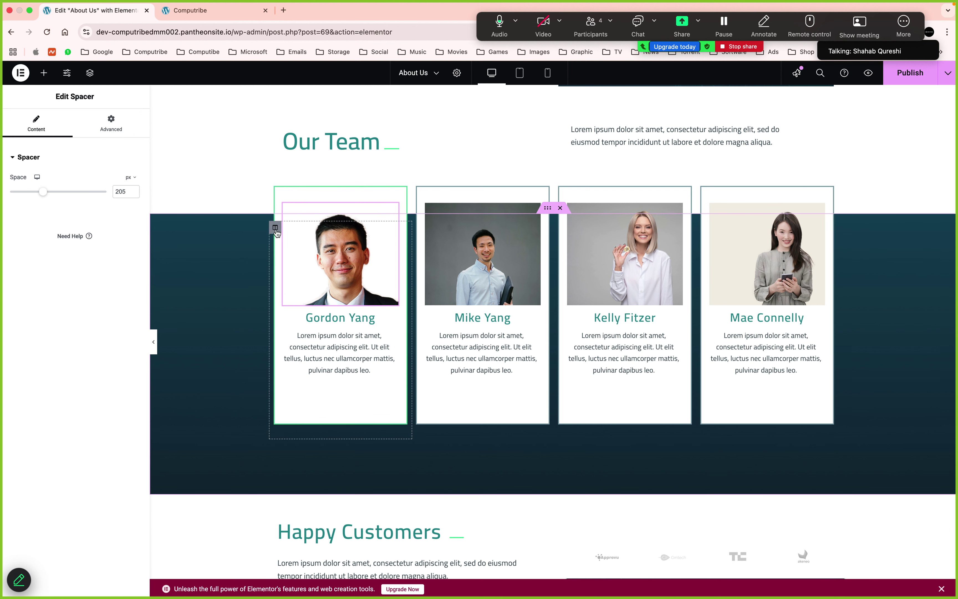
click(275, 228)
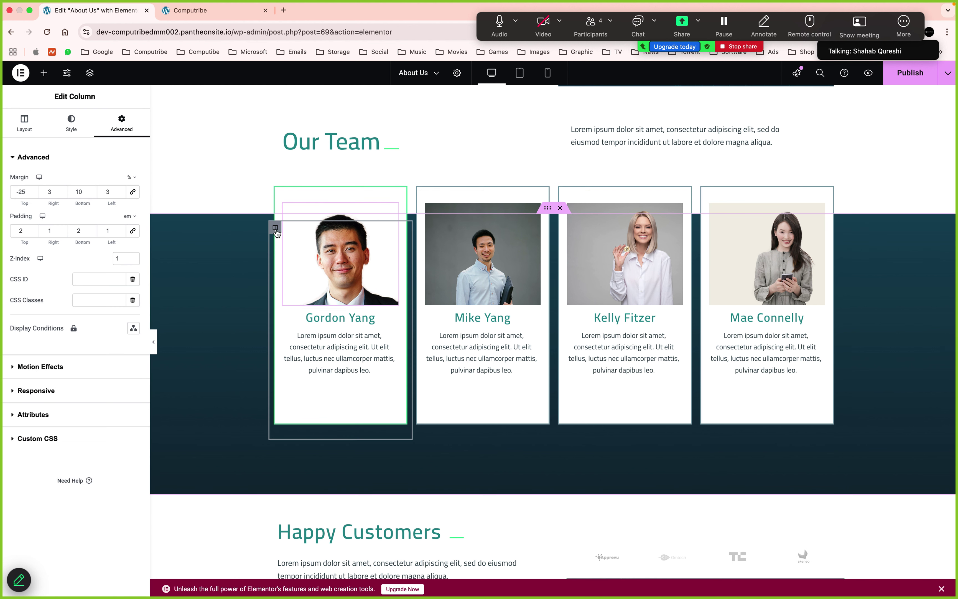
click(43, 133)
click(71, 125)
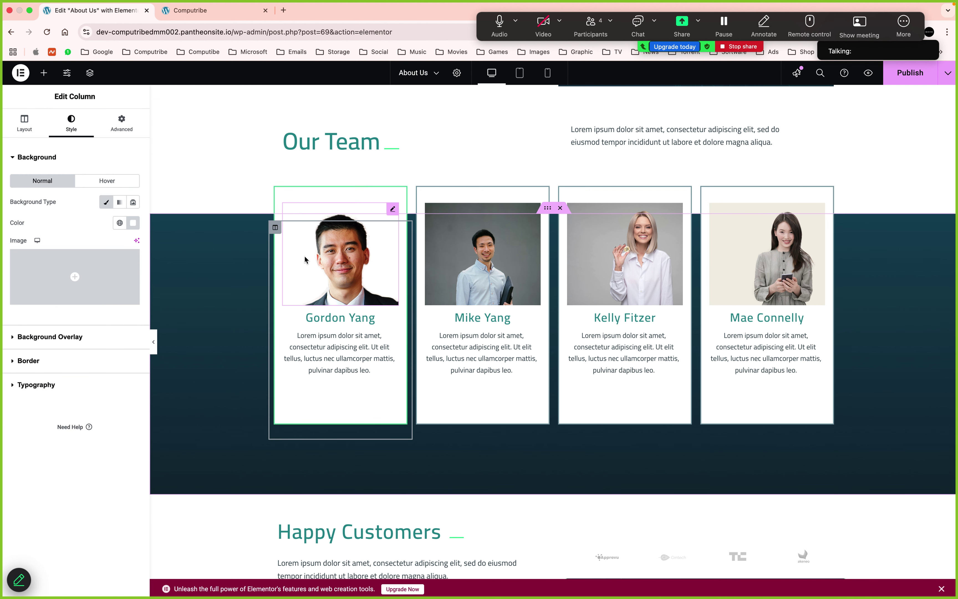
Examine the photo spacers of the first two team cards, the second card's column layout and the first card's name heading
click(392, 210)
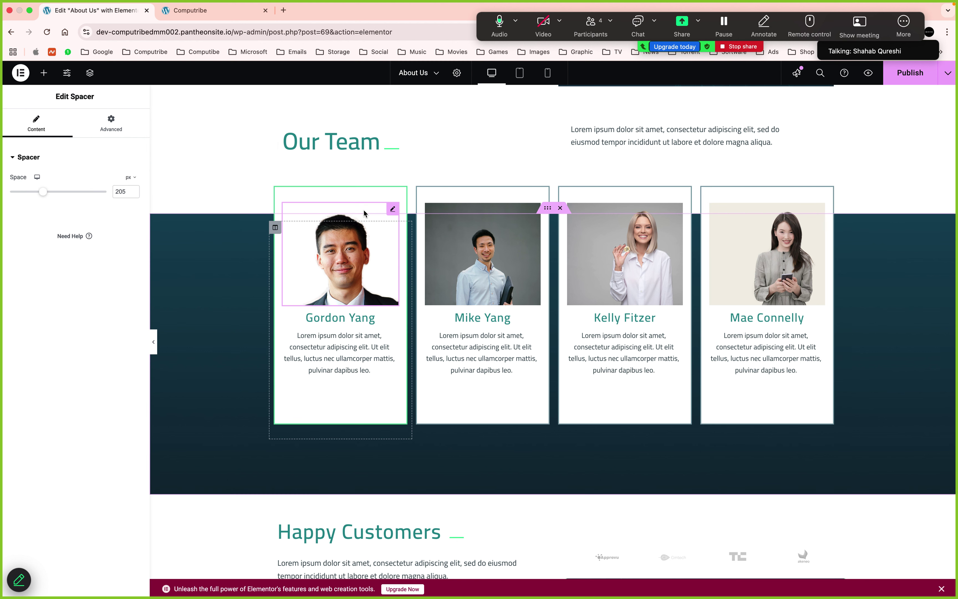
click(417, 226)
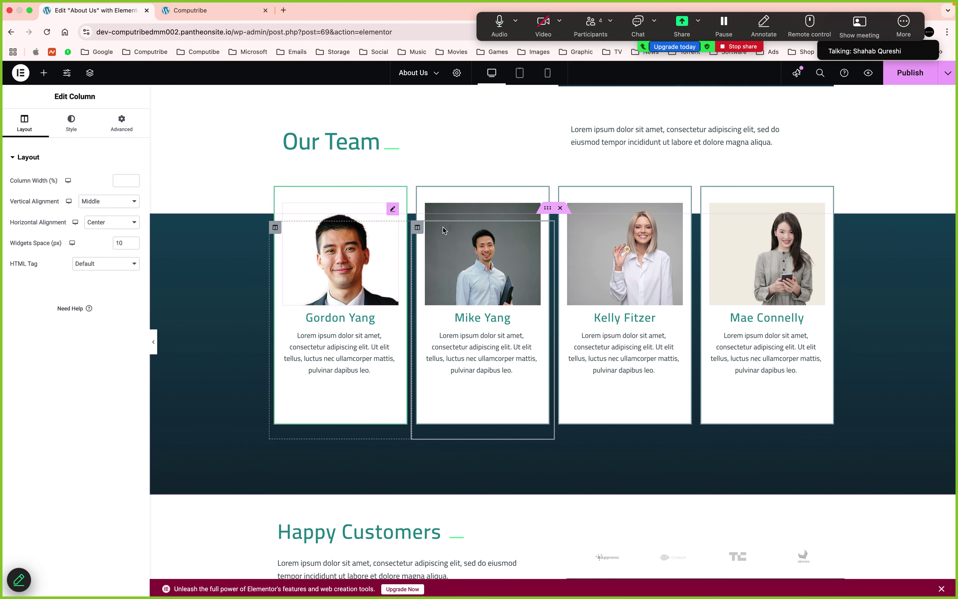
click(466, 252)
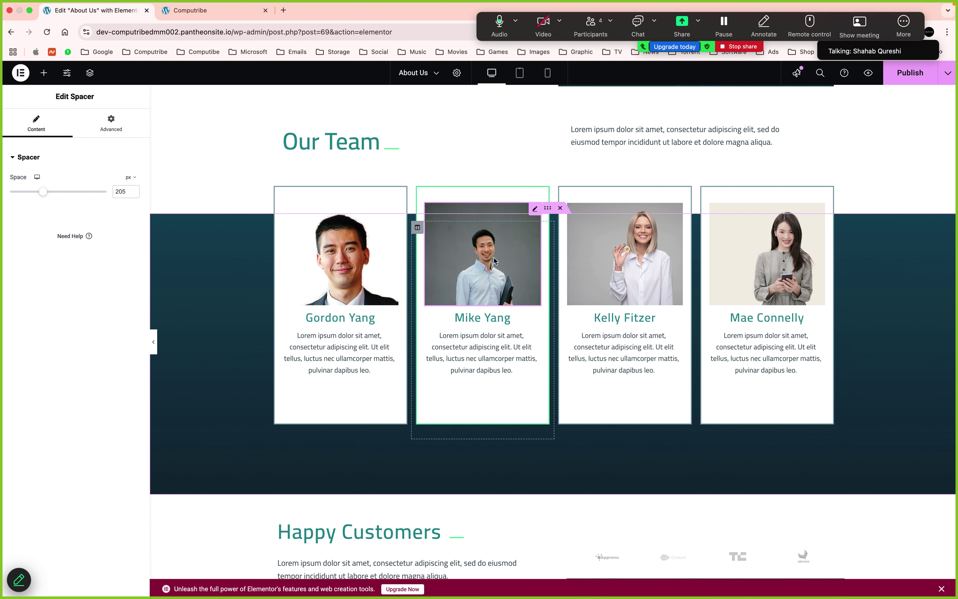
click(353, 319)
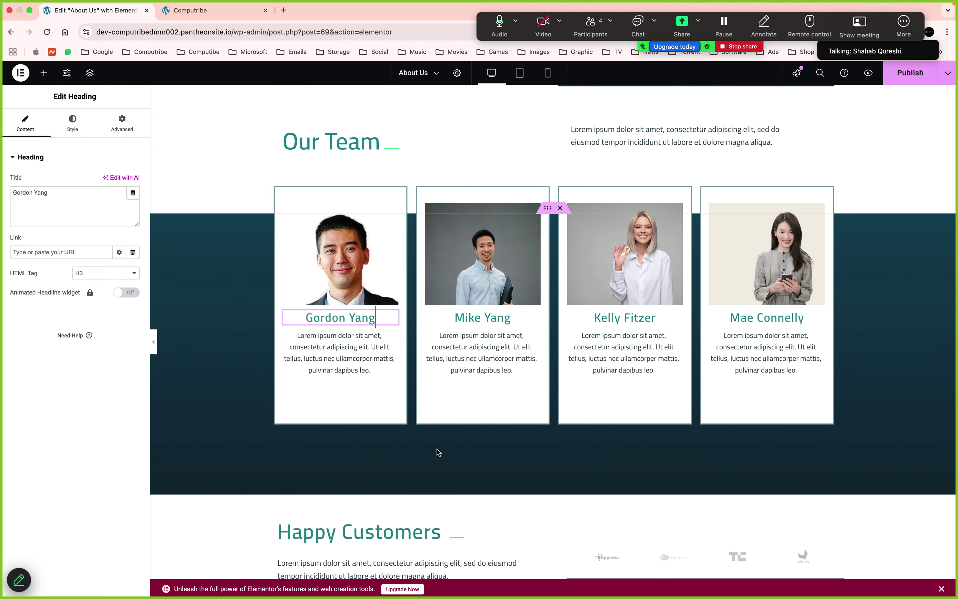
Review the Happy Customers logos and the closing contact section, and publish the About Us page
scroll(438, 451, down, 5)
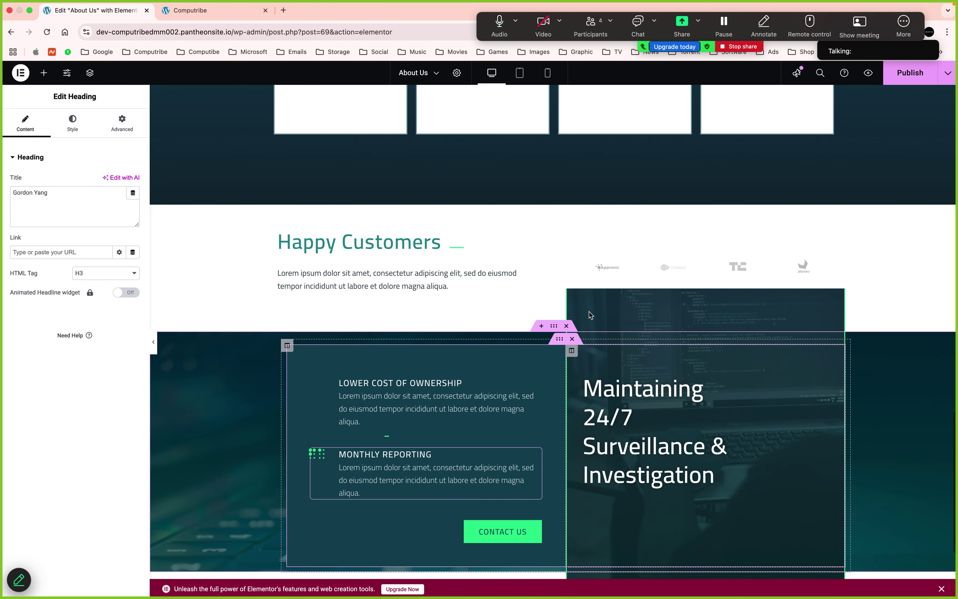
click(606, 268)
mouse_move(109, 218)
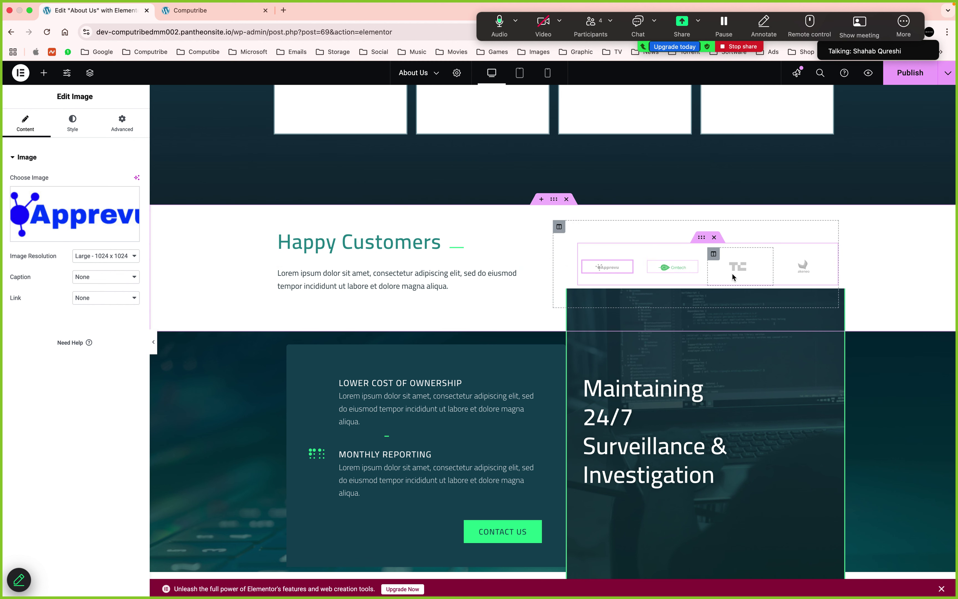
scroll(691, 366, down, 2)
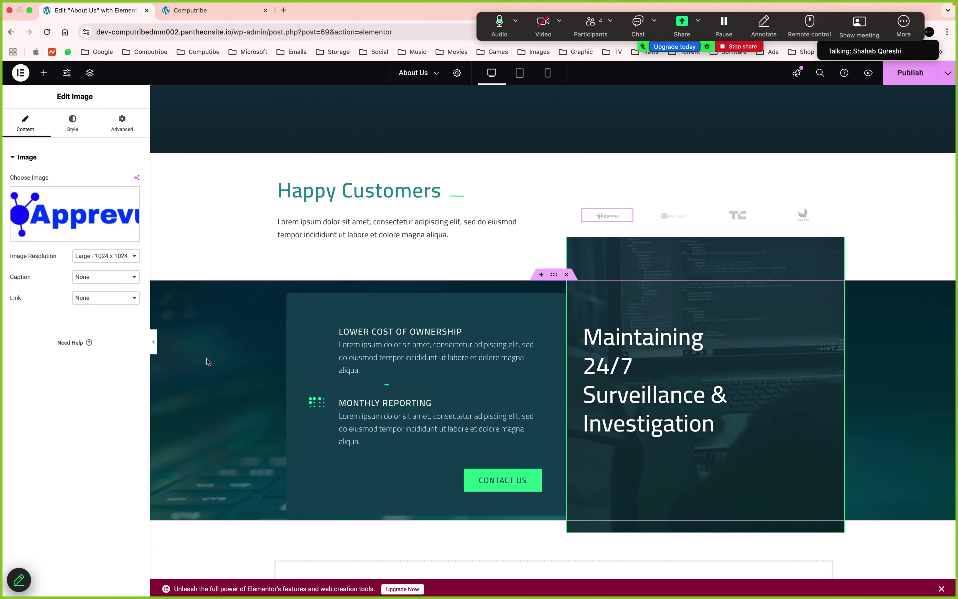
scroll(445, 414, down, 4)
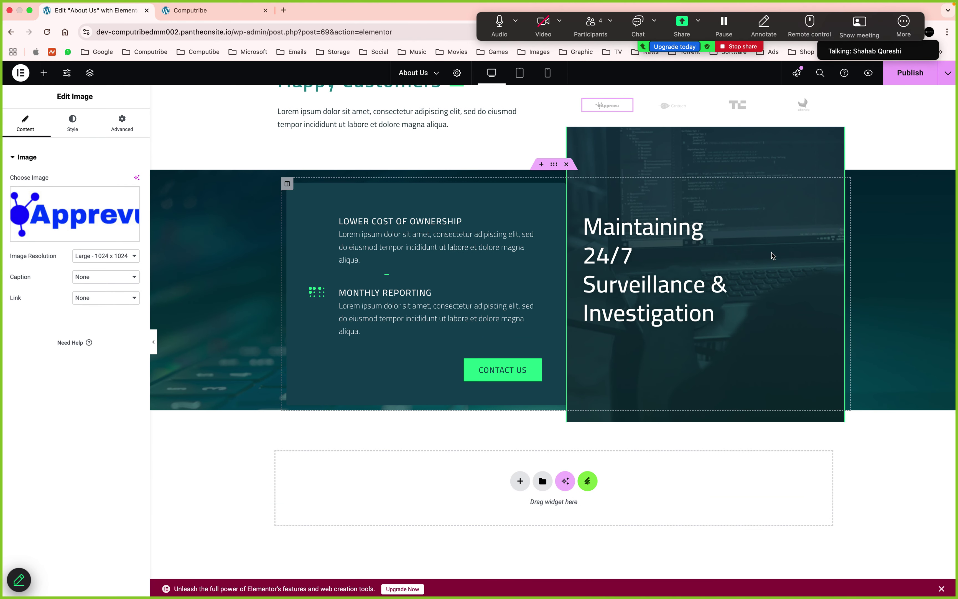
click(910, 72)
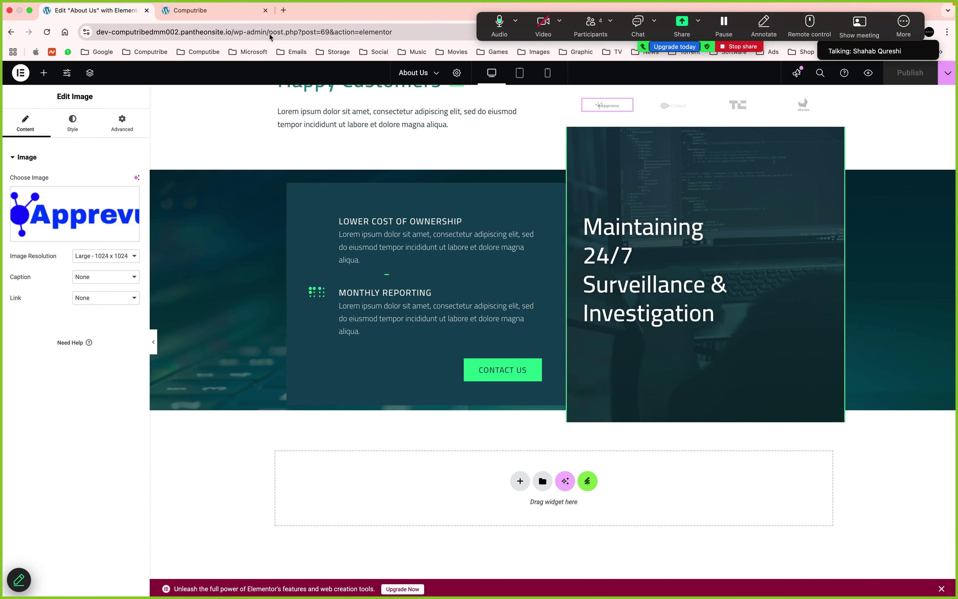
Return to the WordPress admin's page list and open the live About Us page in a separate browser tab
drag(270, 35, 414, 33)
key(BackSpace)
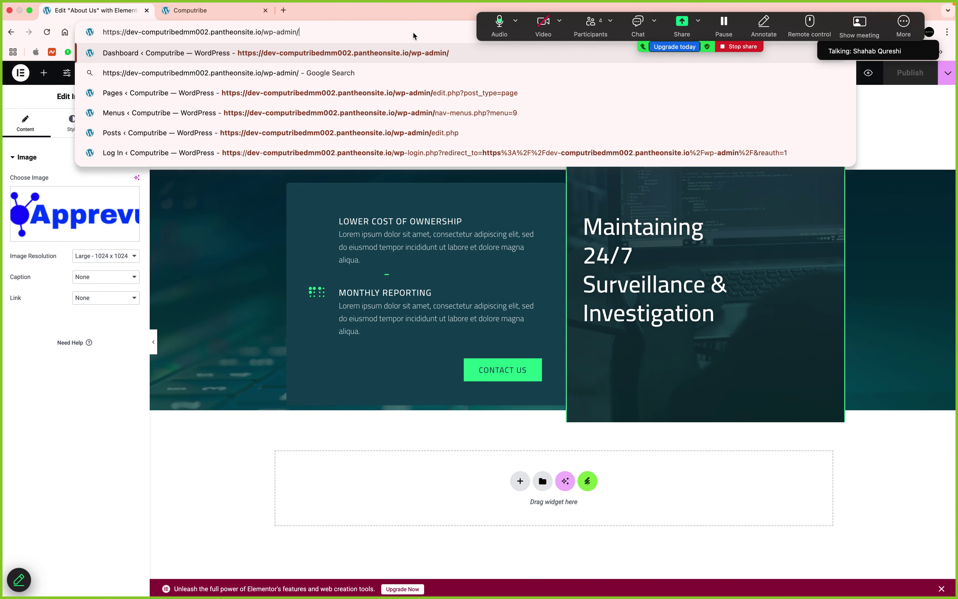
key(Return)
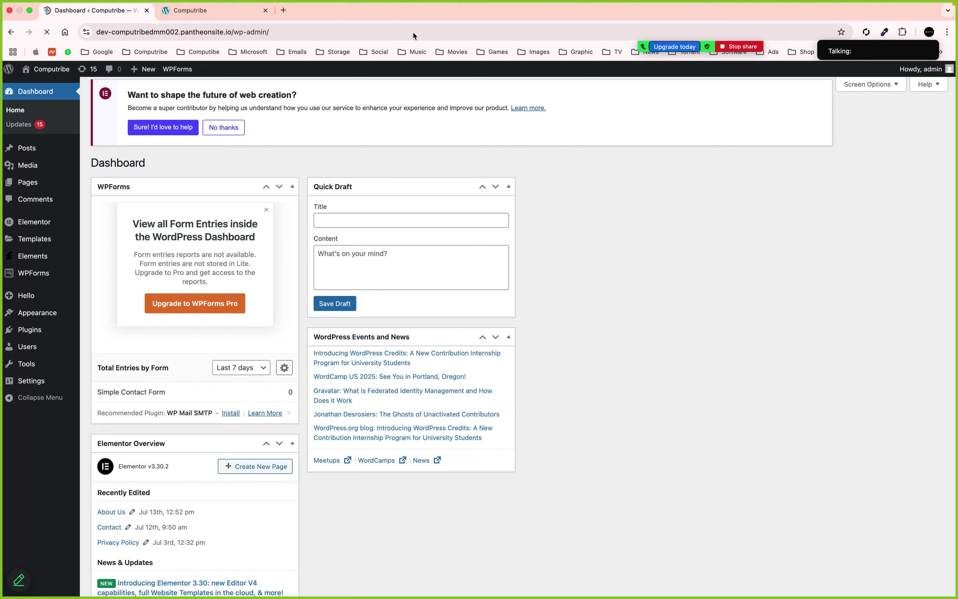
click(31, 182)
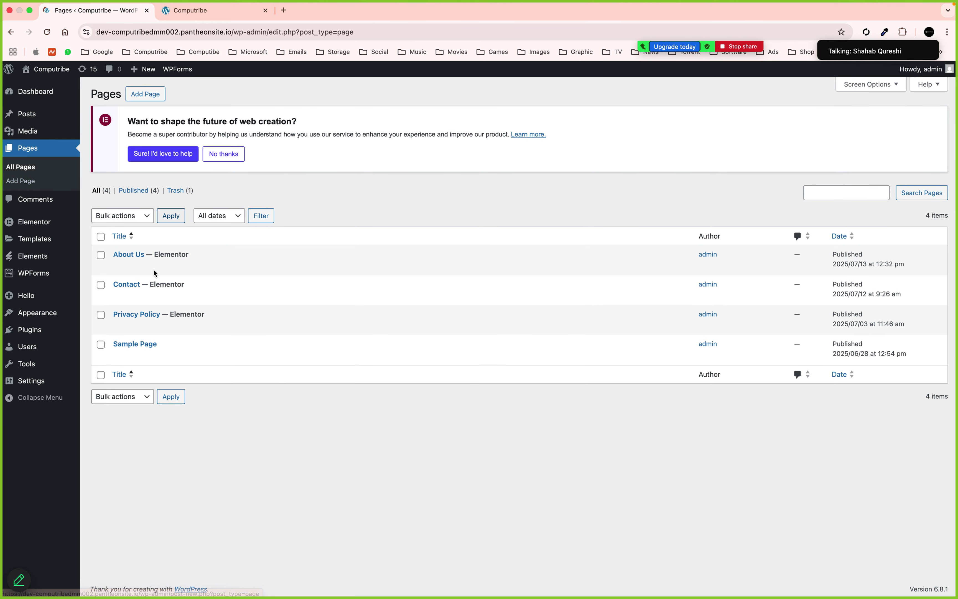
mouse_move(137, 257)
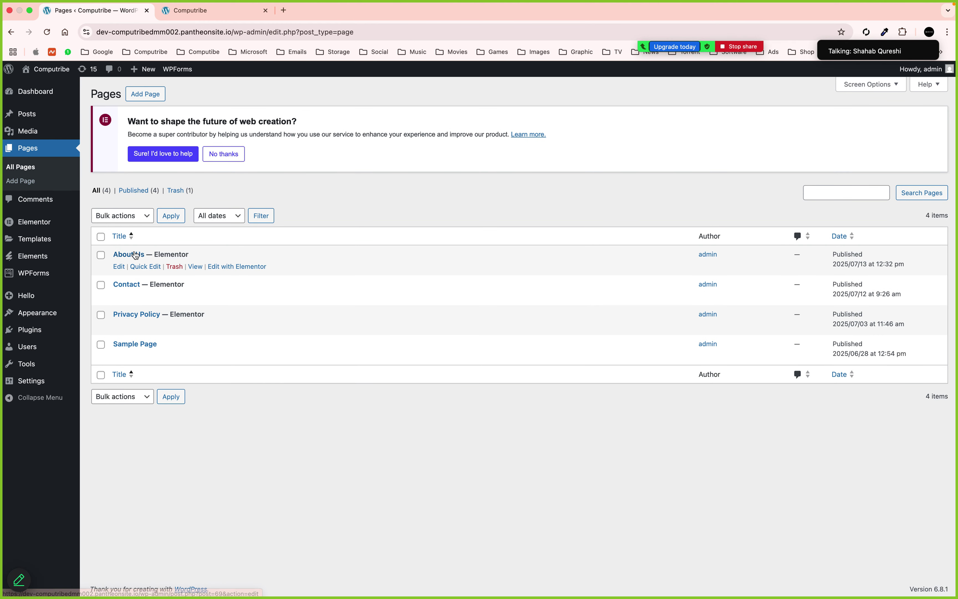
super+click(195, 268)
click(213, 10)
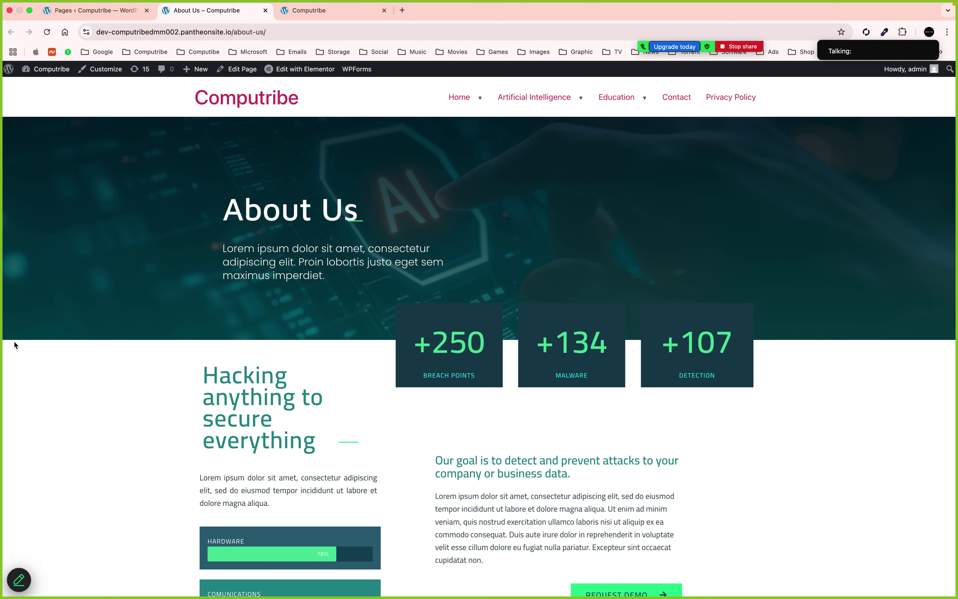
Examine the live About Us page's layout from the hero to the footer
scroll(15, 345, down, 10)
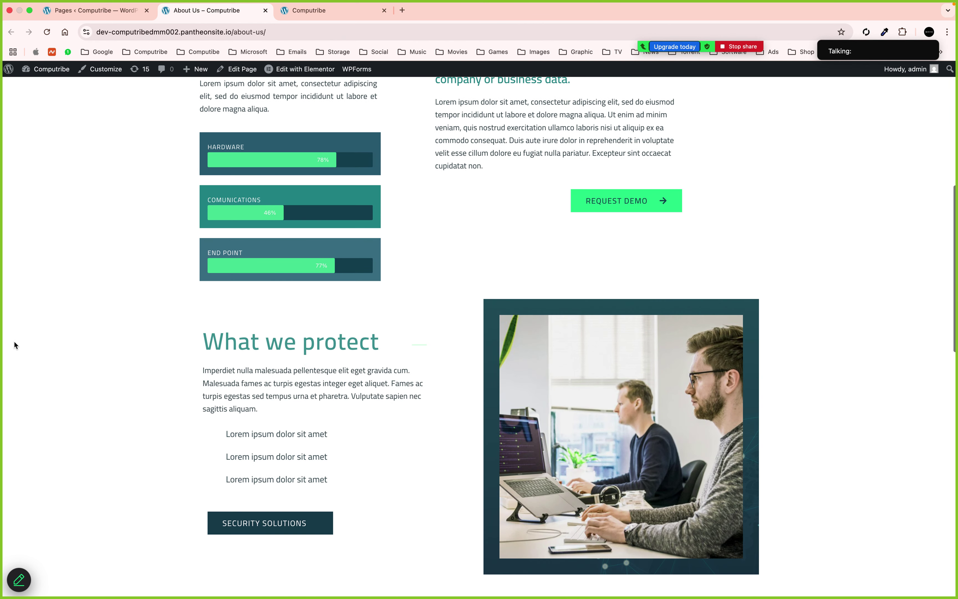
scroll(15, 345, down, 6)
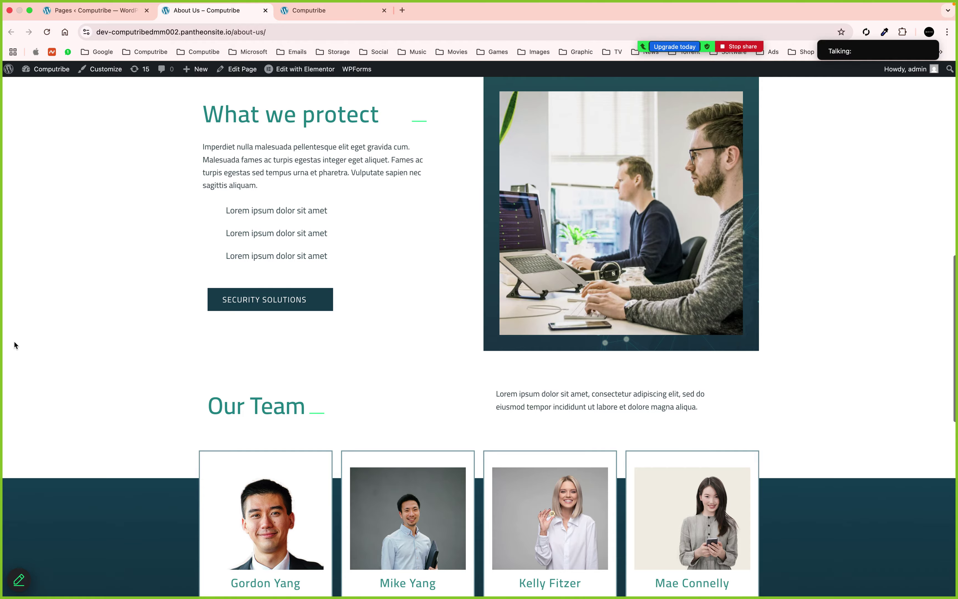
scroll(15, 345, down, 12)
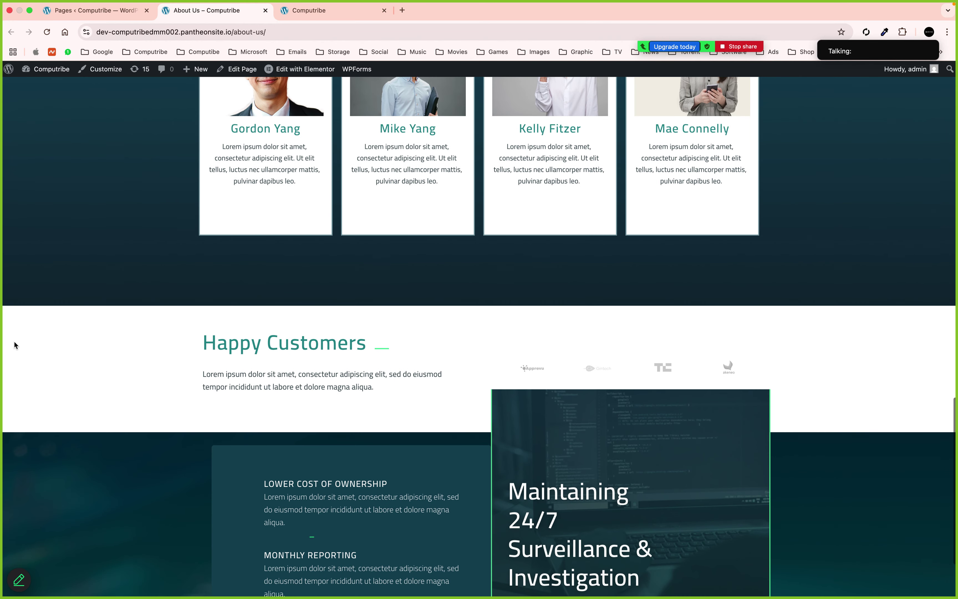
scroll(490, 532, down, 3)
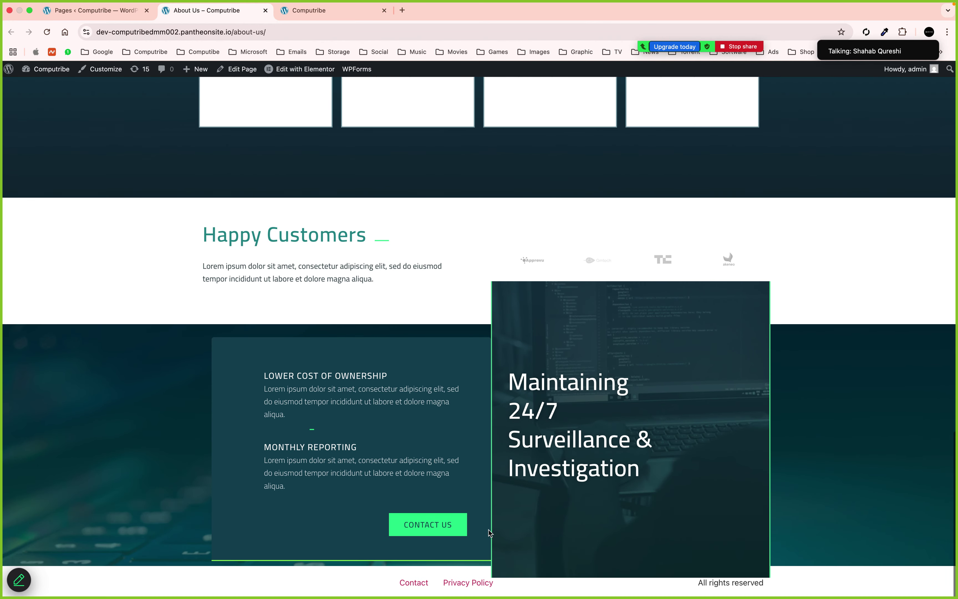
scroll(489, 530, up, 20)
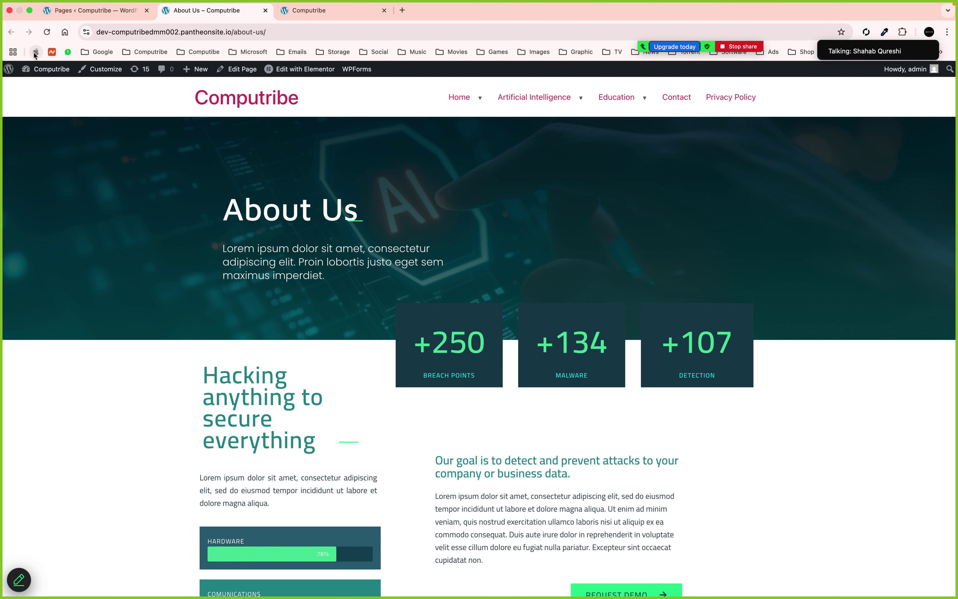
scroll(238, 183, down, 2)
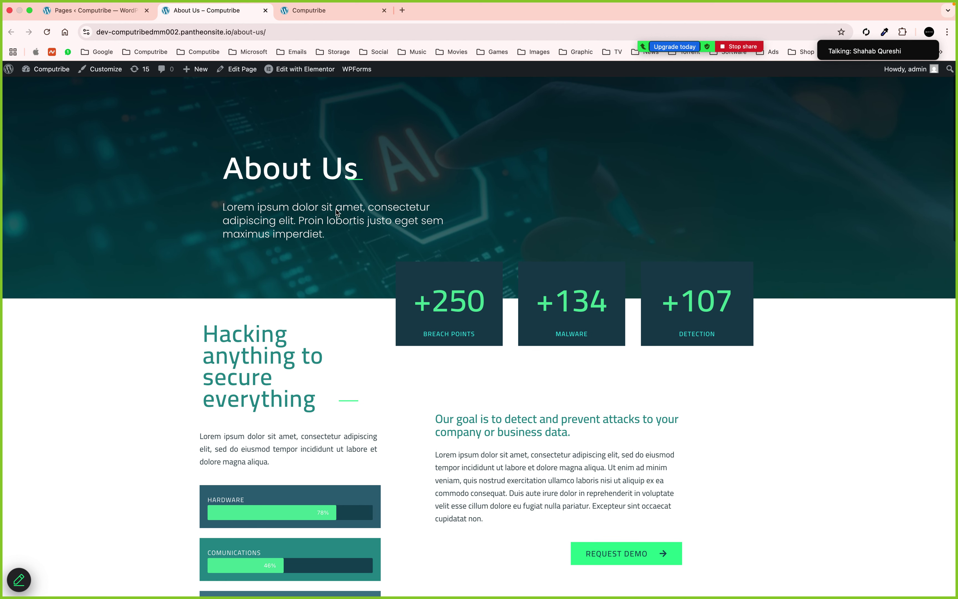
scroll(336, 208, down, 12)
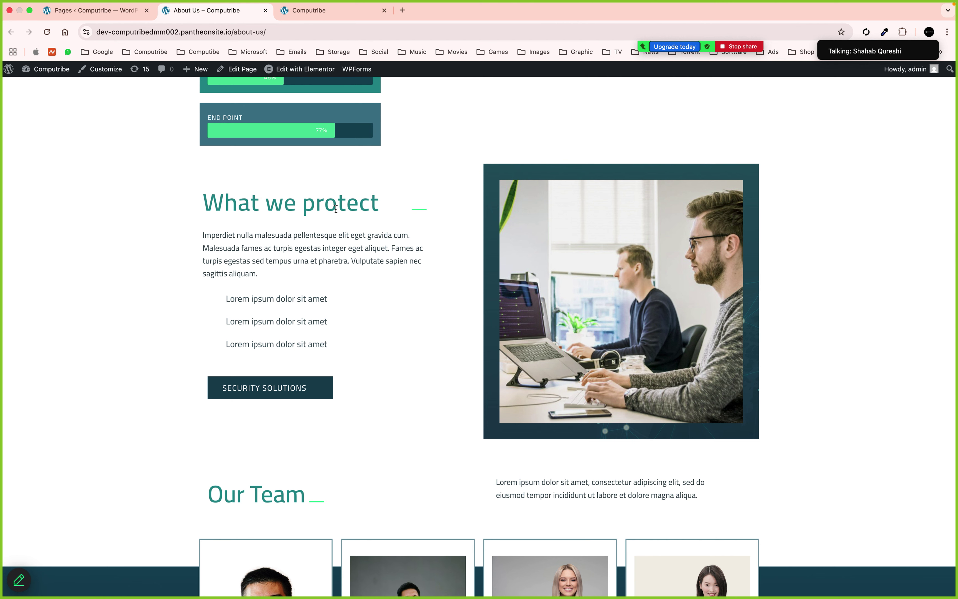
scroll(336, 209, up, 2)
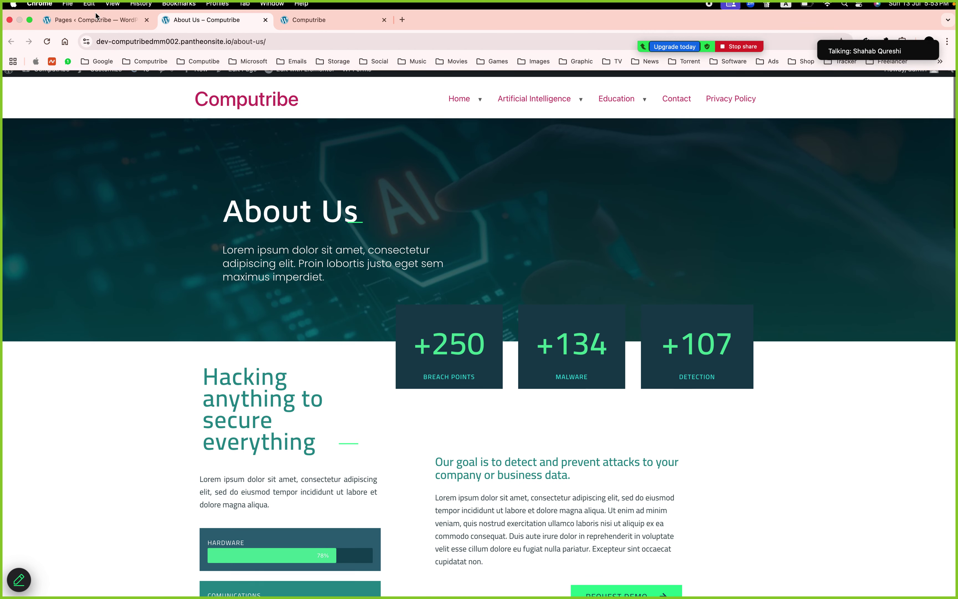
Add a new WordPress page titled "Contact Us" and publish it
click(95, 17)
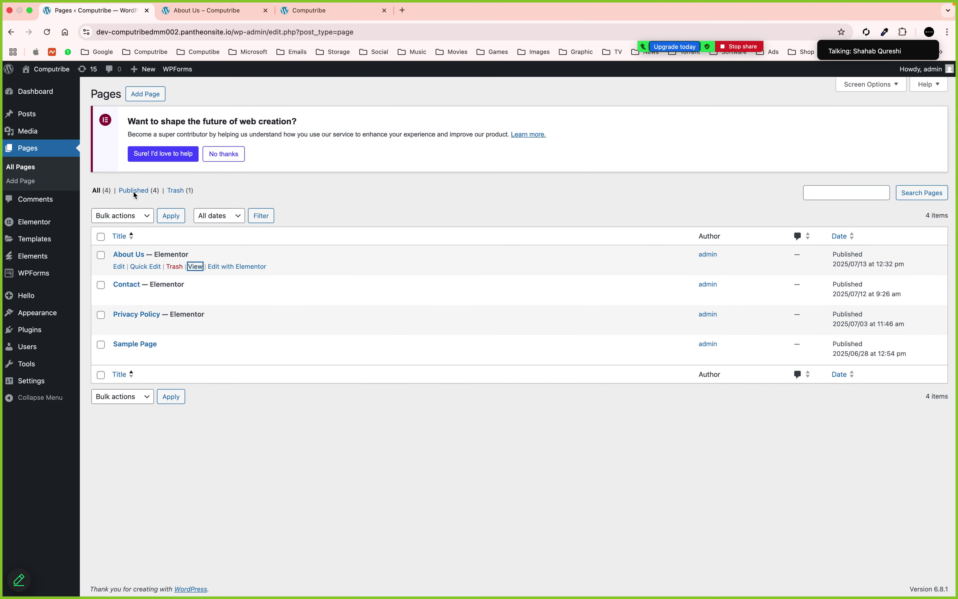
click(145, 94)
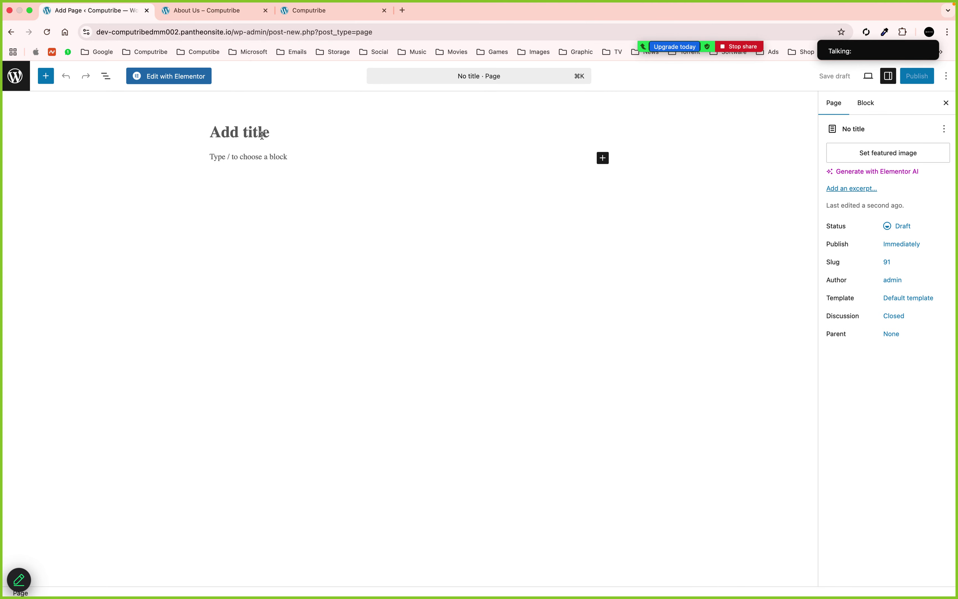
text(Com)
key(BackSpace)
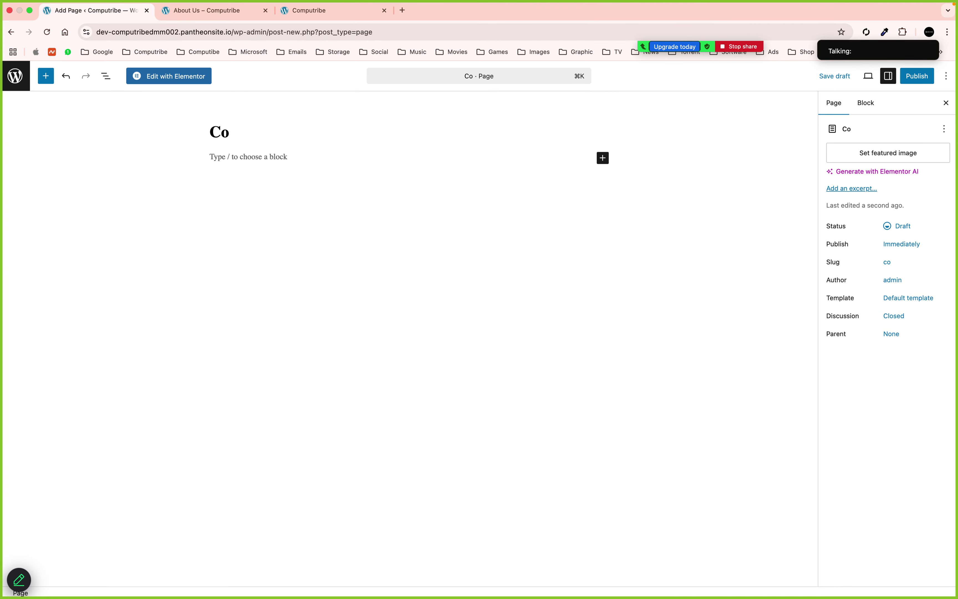
text(ntact )
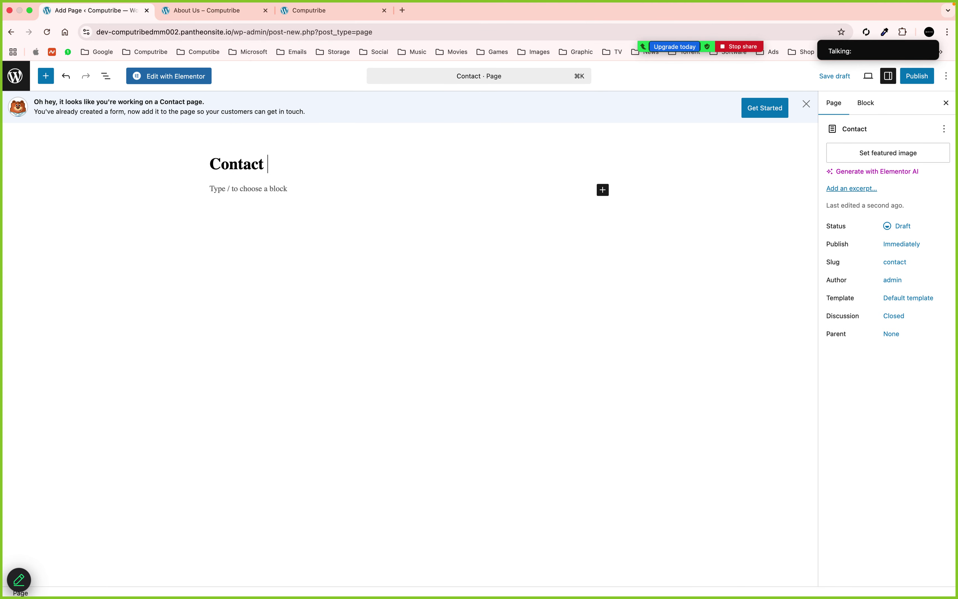
text(Us)
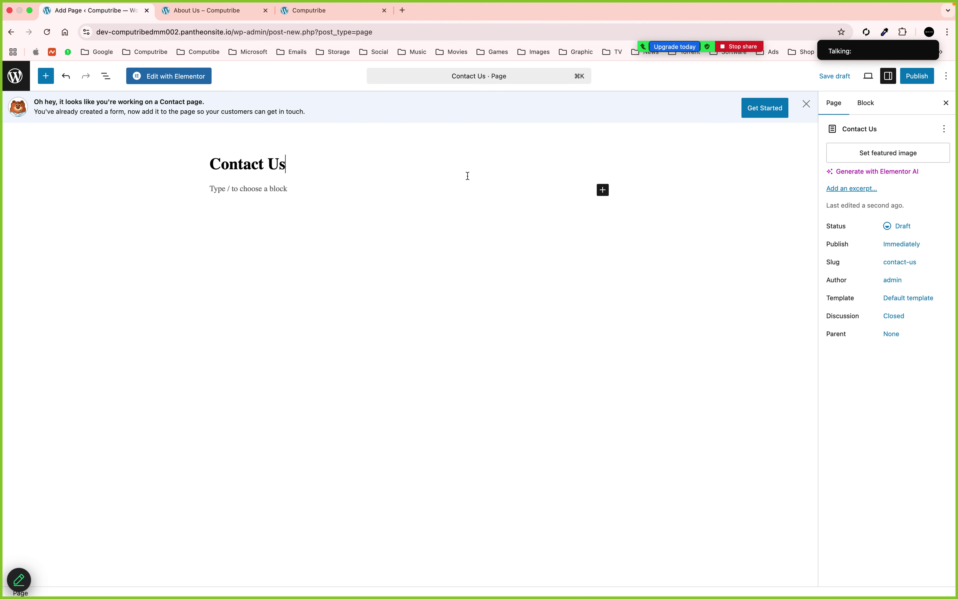
click(916, 82)
click(917, 82)
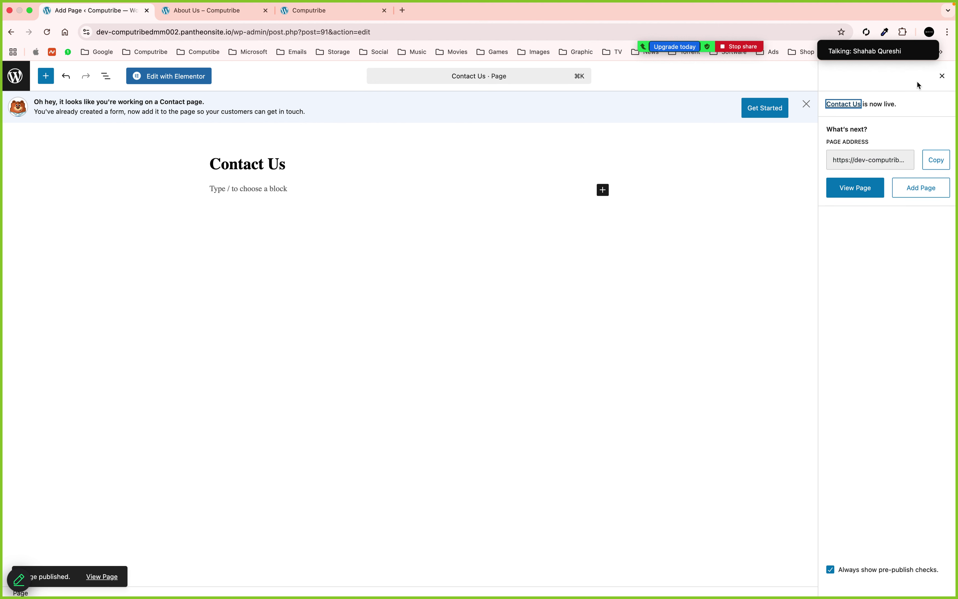
Open the Contact Us page in Elementor and hide its page title
click(186, 76)
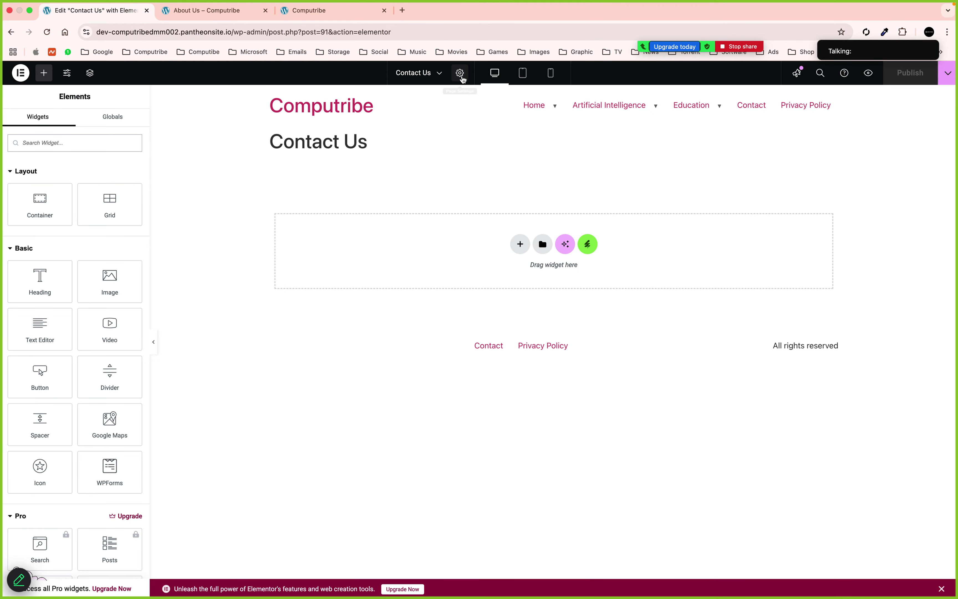
click(460, 72)
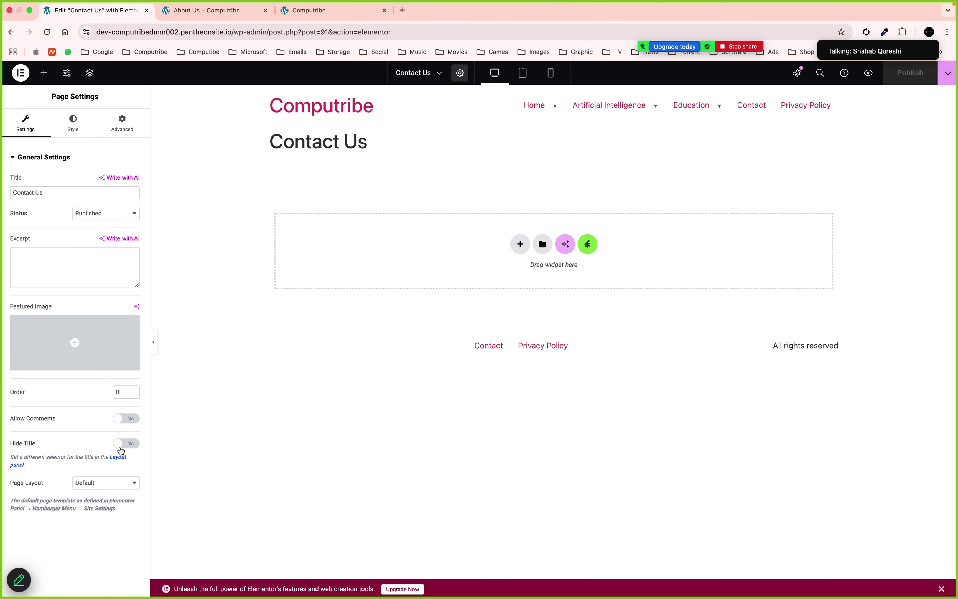
click(125, 445)
Insert the Contact Us (Pro) template from the installed Cyber Security kit, ignoring its requirements
click(588, 210)
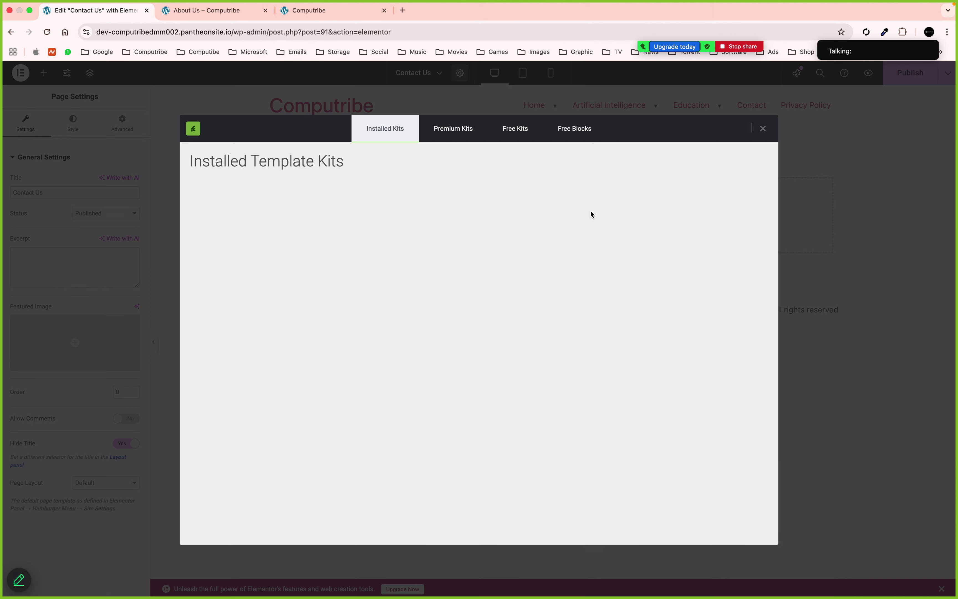
click(312, 273)
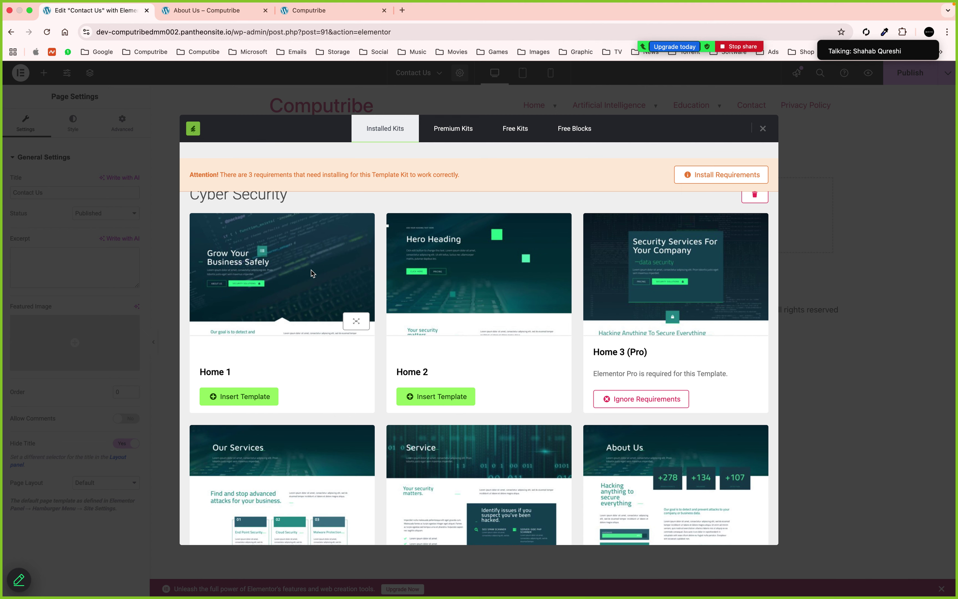
scroll(472, 319, down, 5)
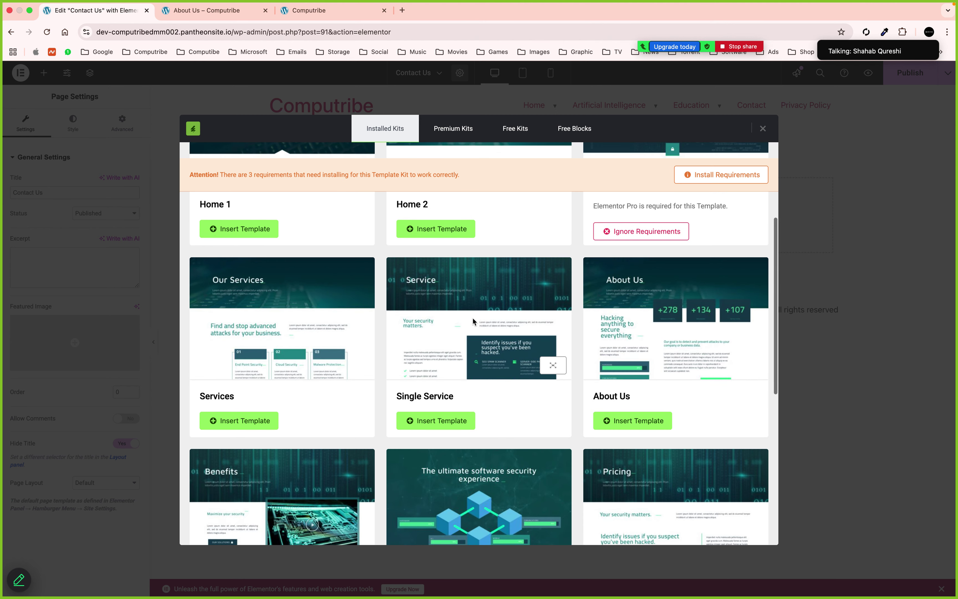
scroll(472, 319, down, 8)
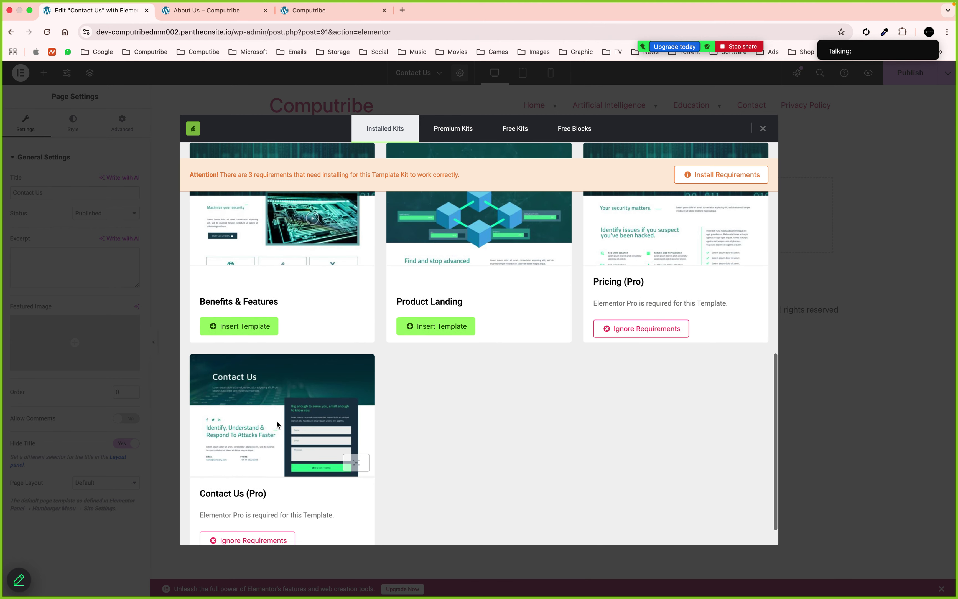
click(264, 512)
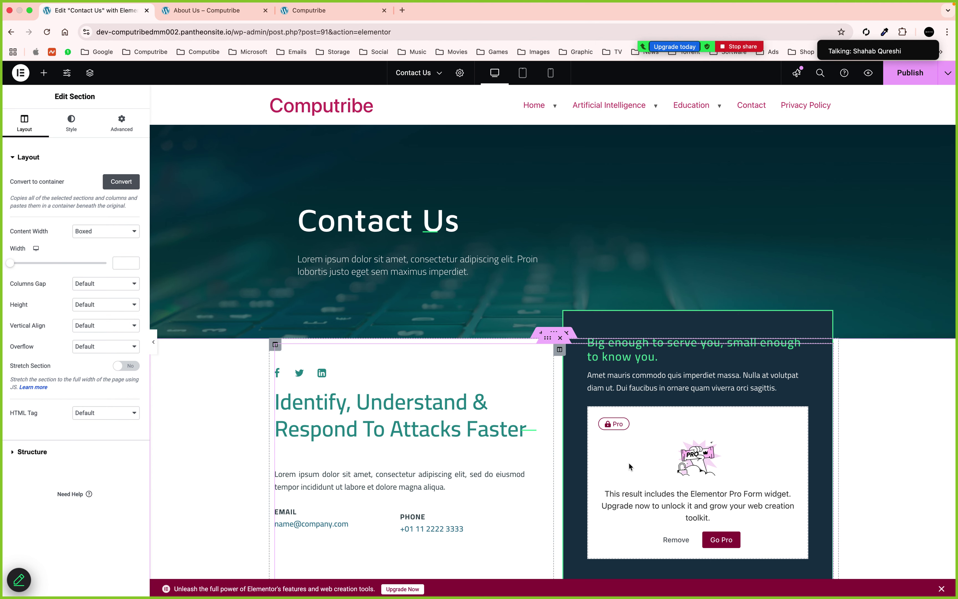
Try removing the Elementor Pro Form placeholder from the dark contact card, and undo the removal
scroll(769, 468, down, 9)
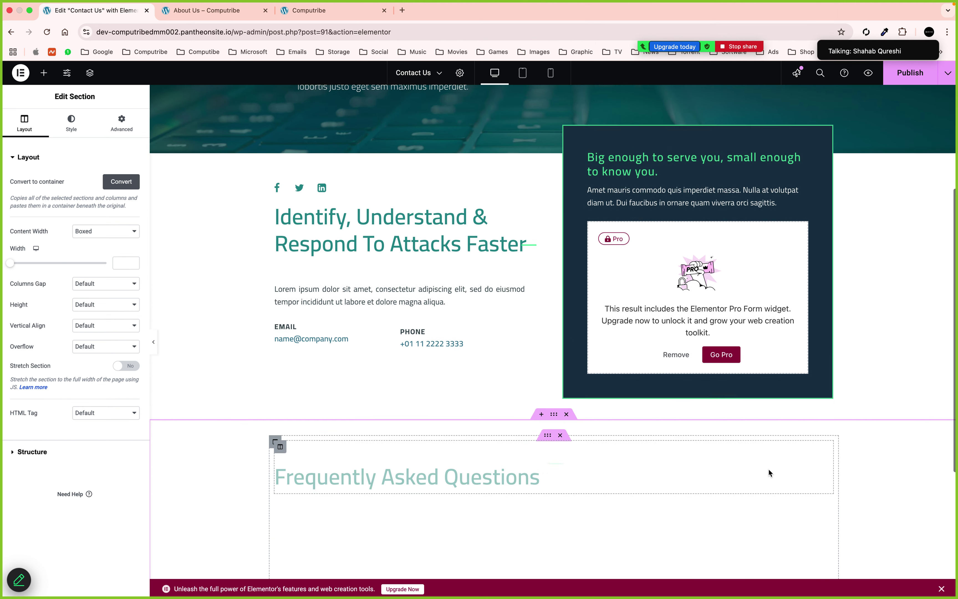
scroll(715, 191, down, 2)
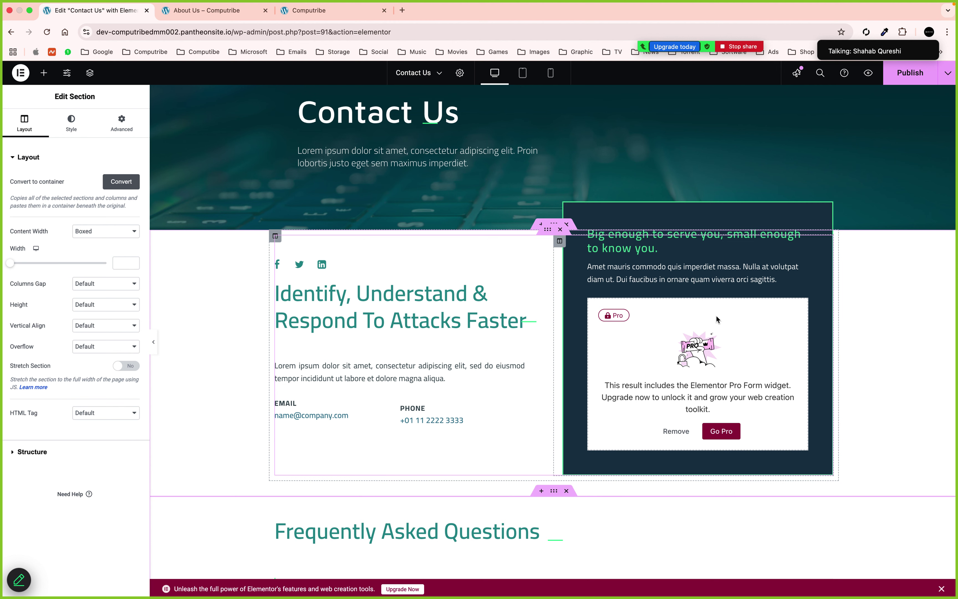
right_click(688, 319)
click(710, 368)
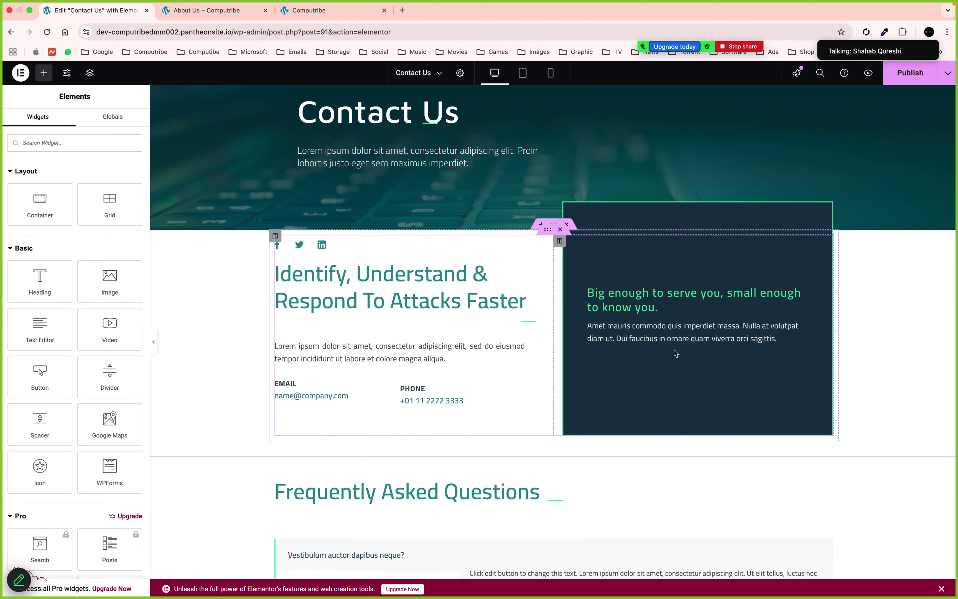
key(super+z)
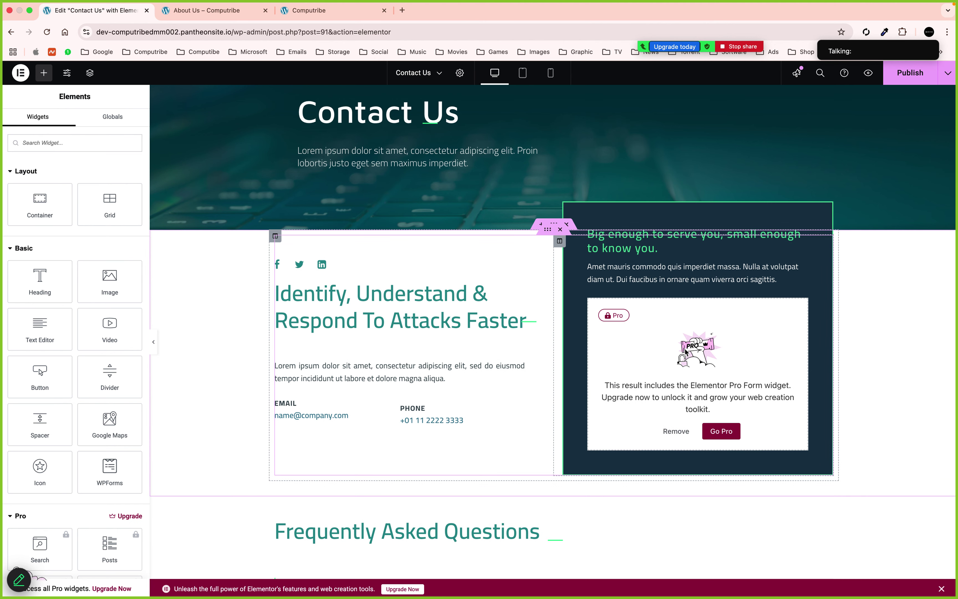
scroll(675, 434, up, 3)
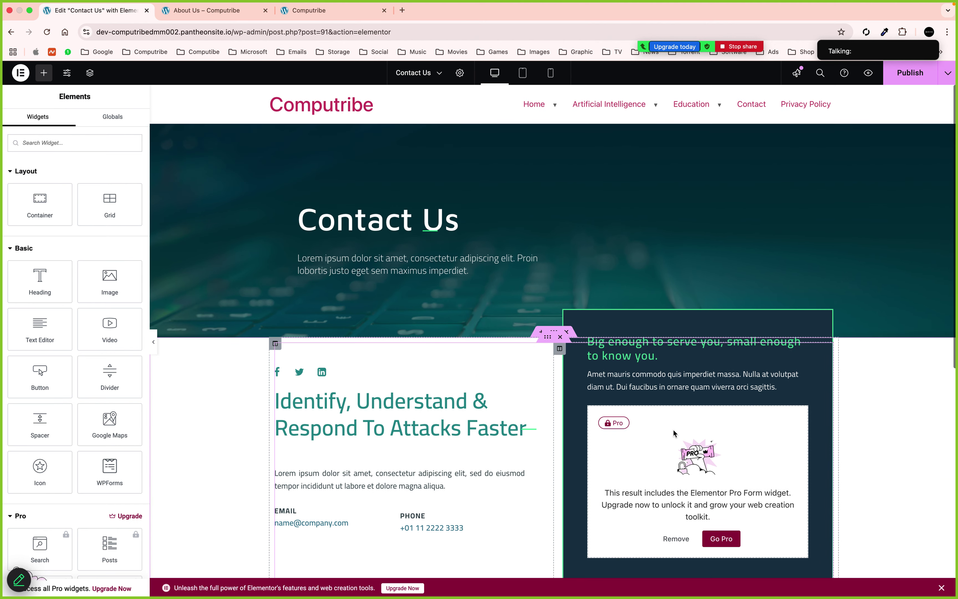
scroll(860, 285, down, 2)
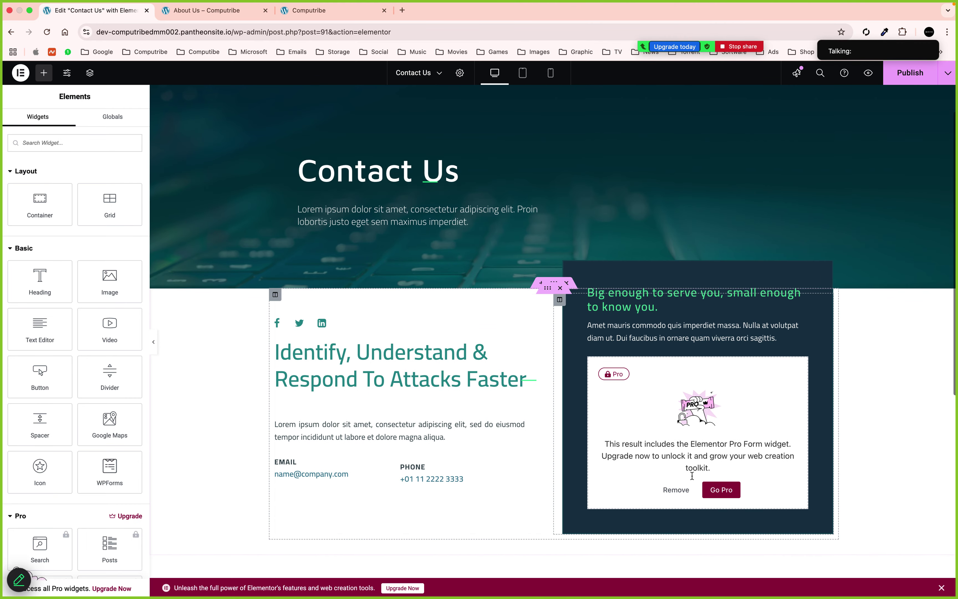
scroll(678, 491, up, 2)
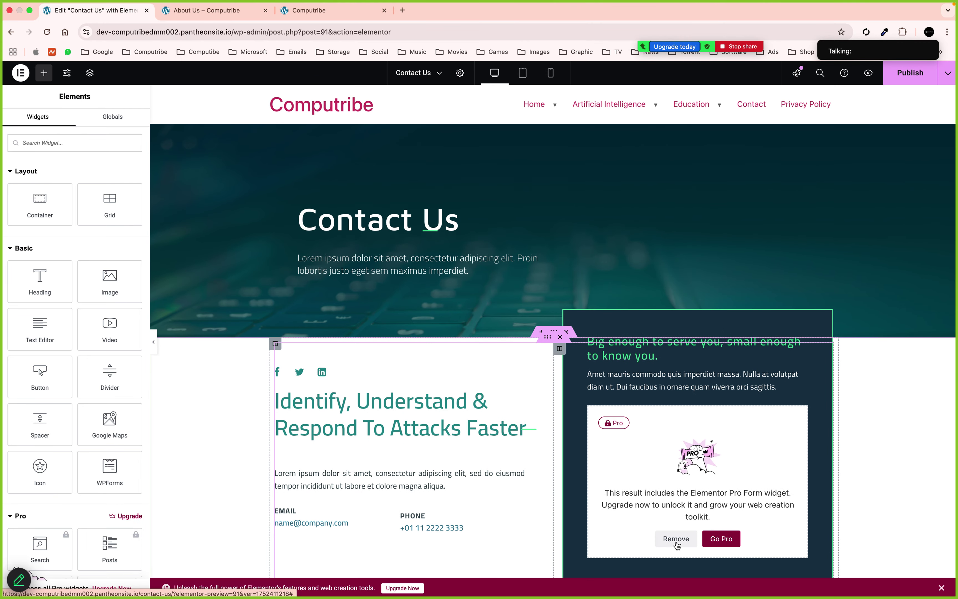
right_click(682, 458)
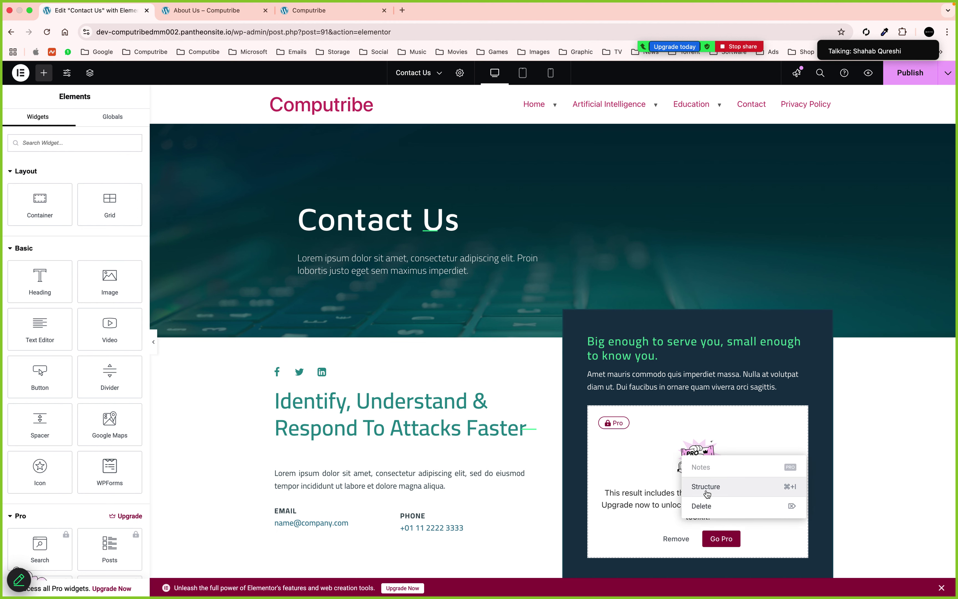
click(155, 351)
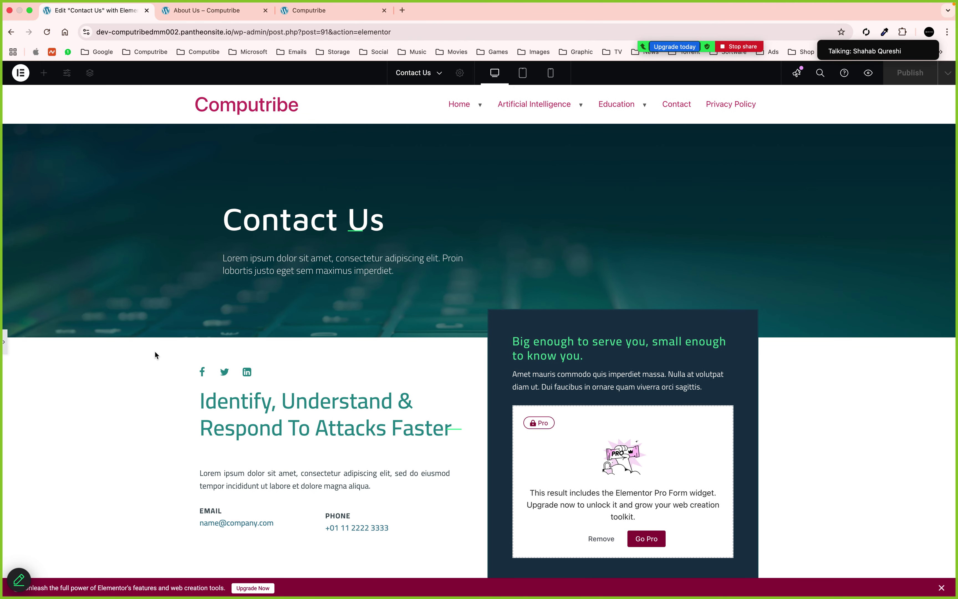
click(2, 336)
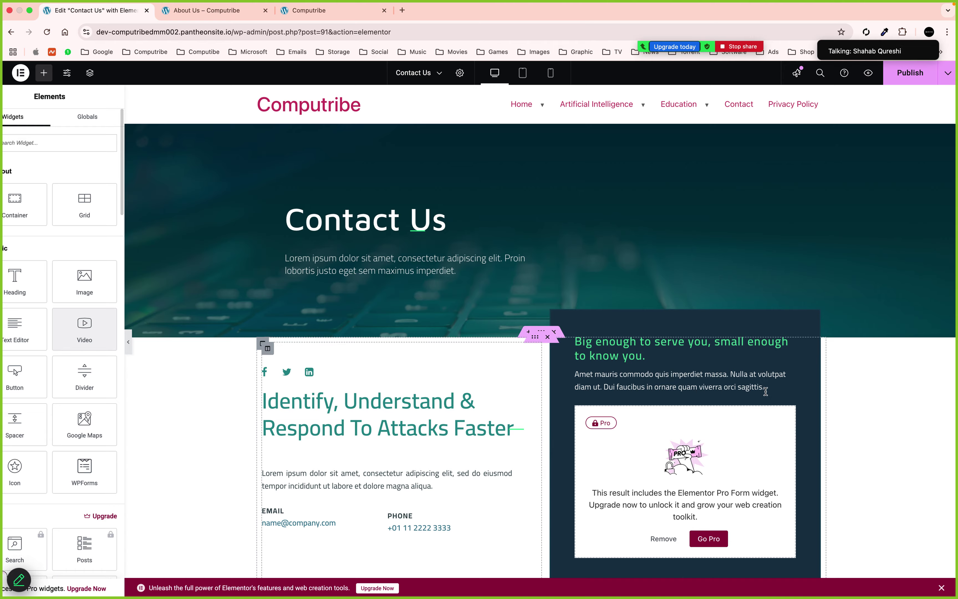
scroll(766, 391, down, 2)
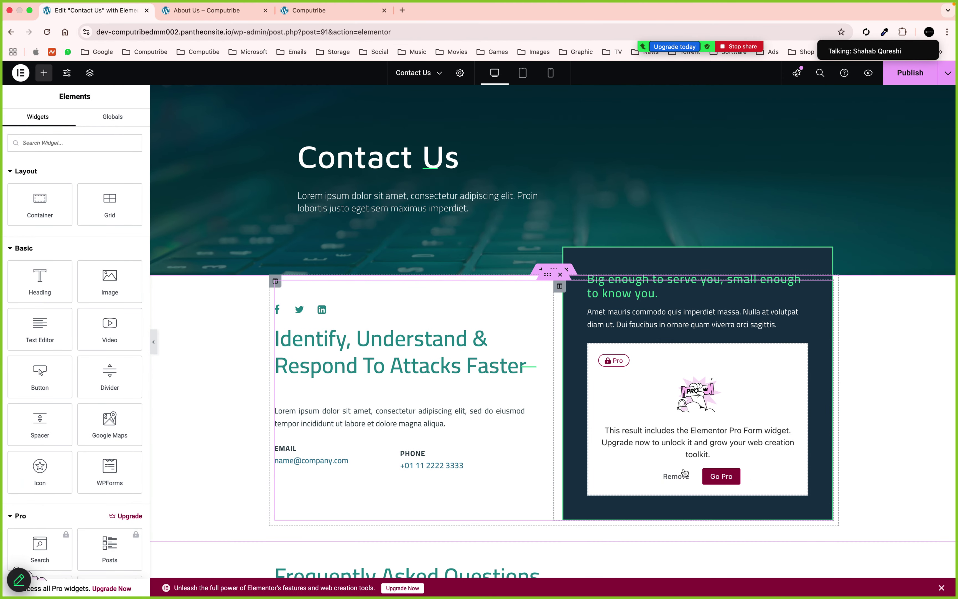
scroll(681, 467, up, 2)
Show the page structure and delete the Elementor Pro Form placeholder from the dark contact card
right_click(706, 435)
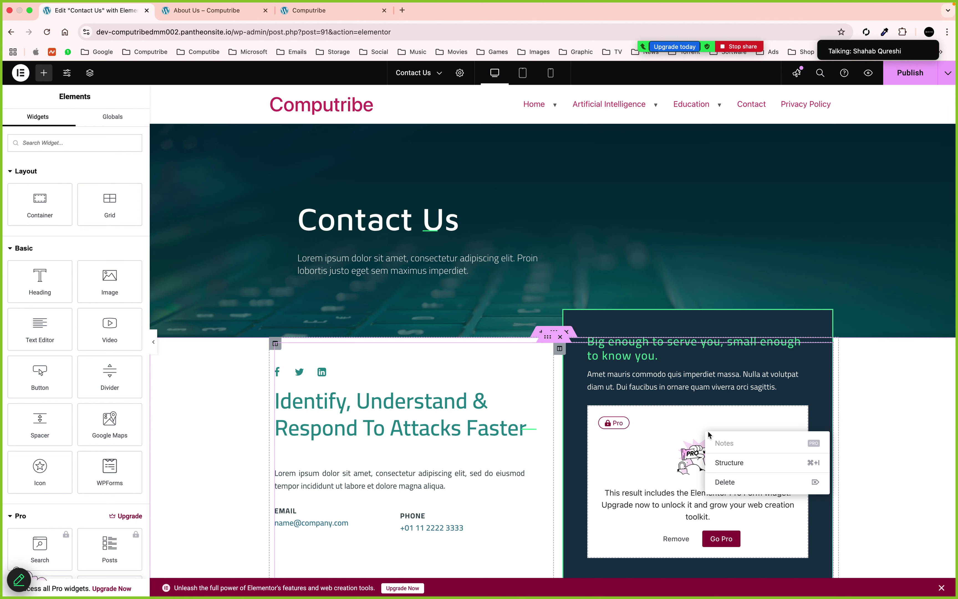
click(756, 474)
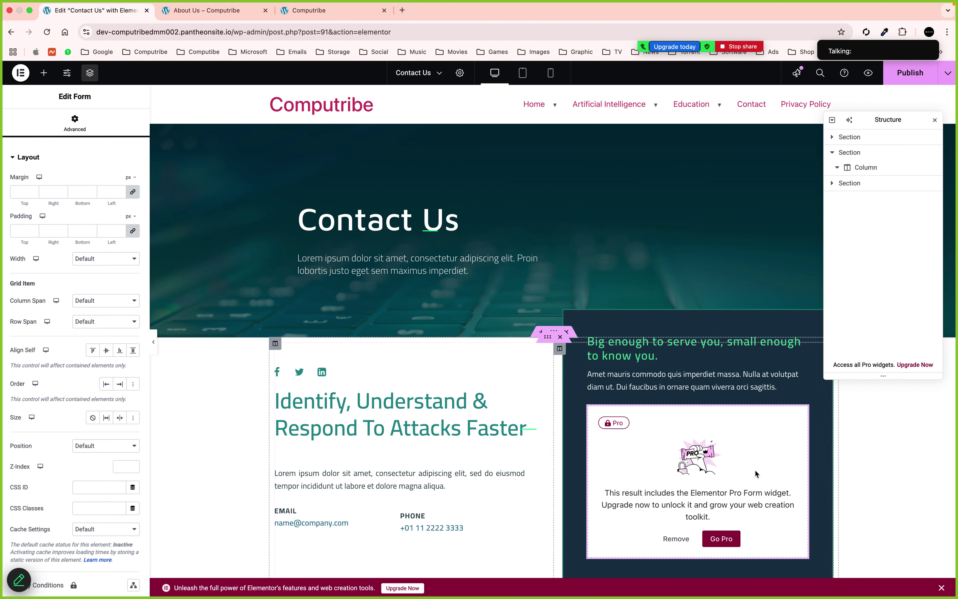
right_click(694, 463)
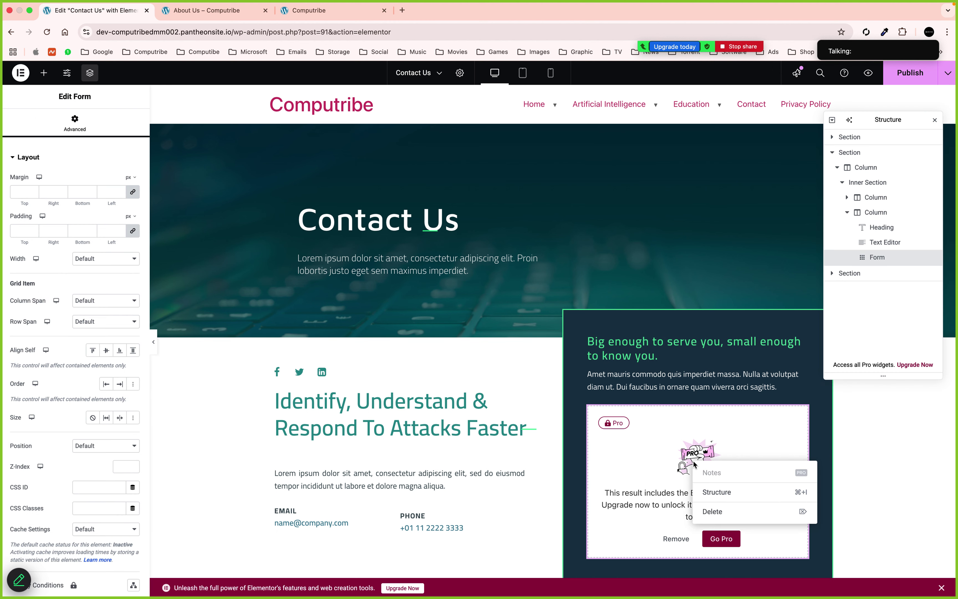
click(712, 511)
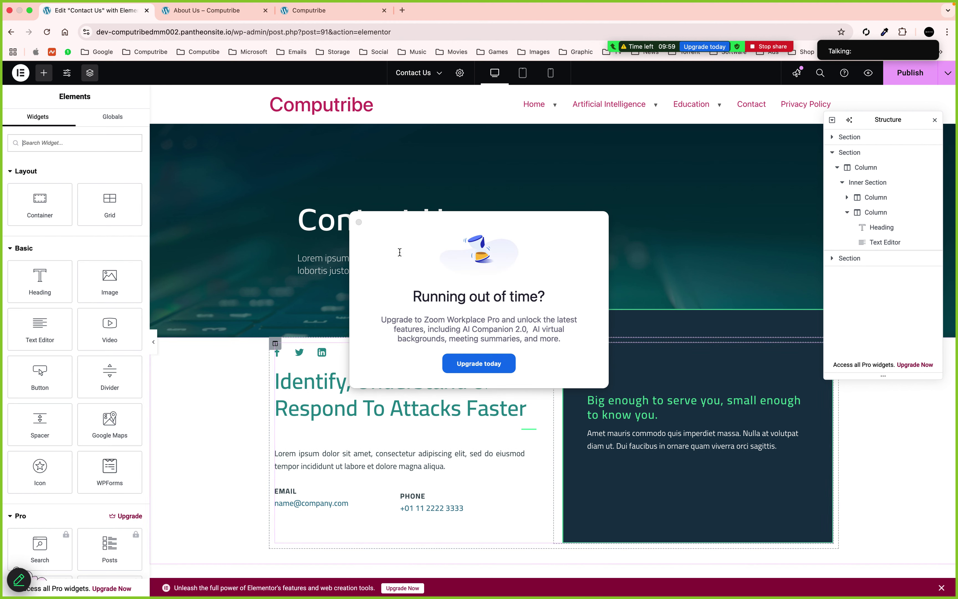
click(358, 222)
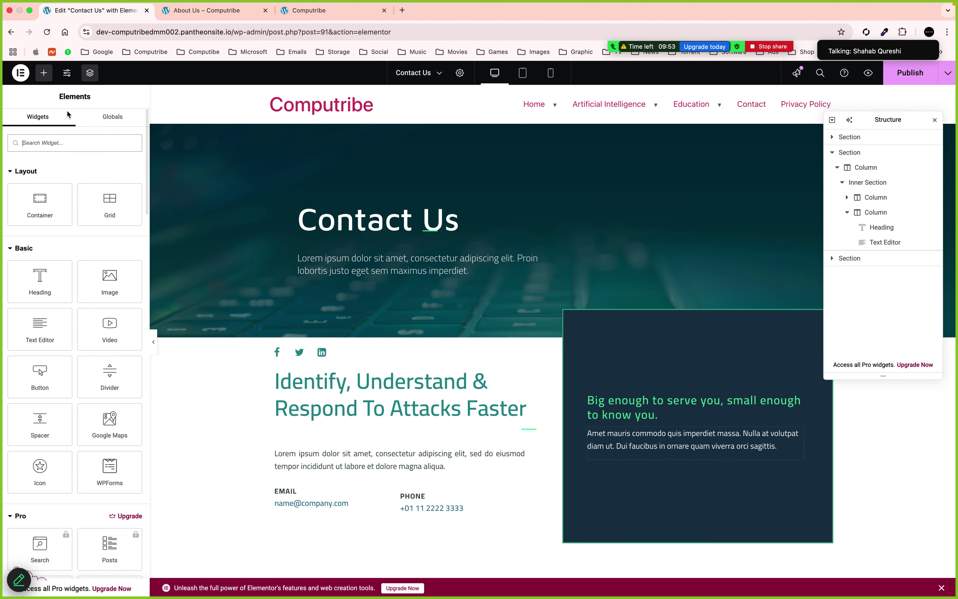
Add a WPForms widget below the text in the dark contact card, choose Simple Contact Form, and close the page structure
drag(99, 462, 684, 444)
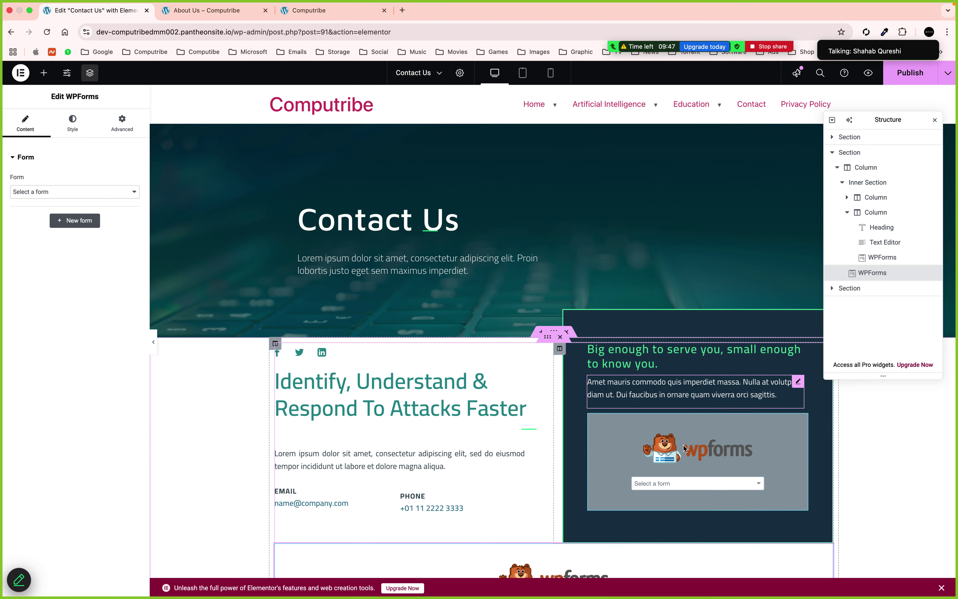
click(697, 484)
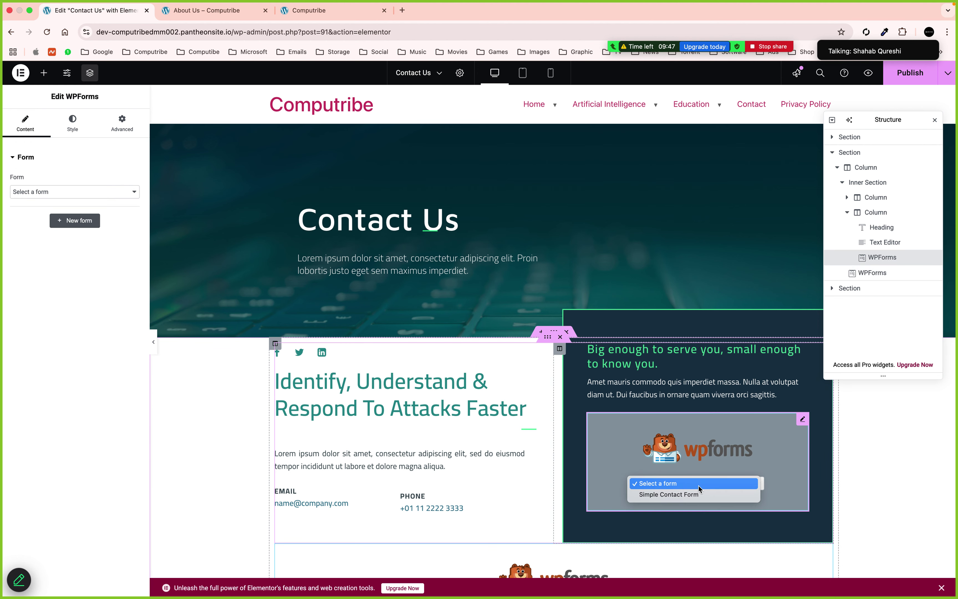
click(686, 492)
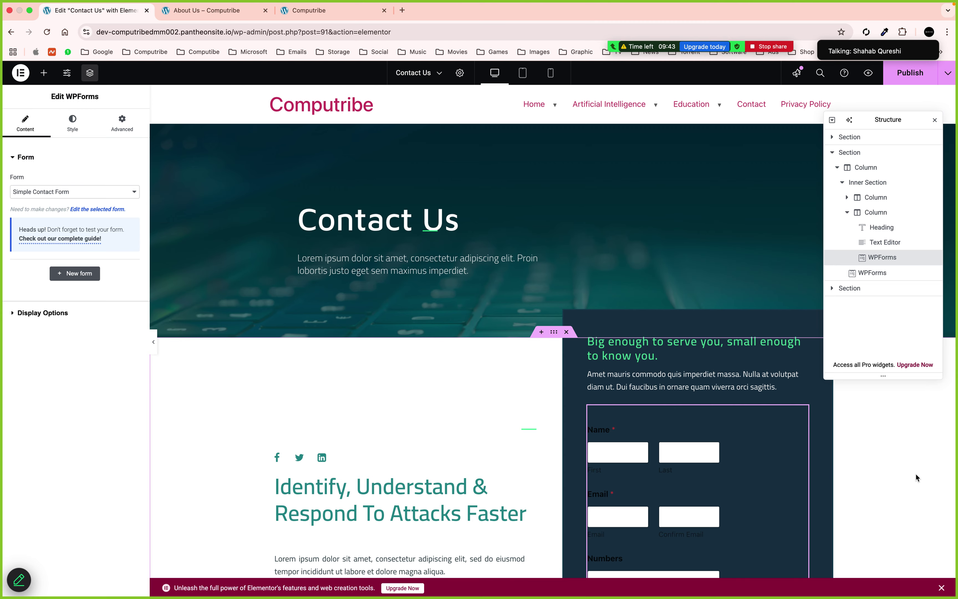
scroll(843, 441, down, 5)
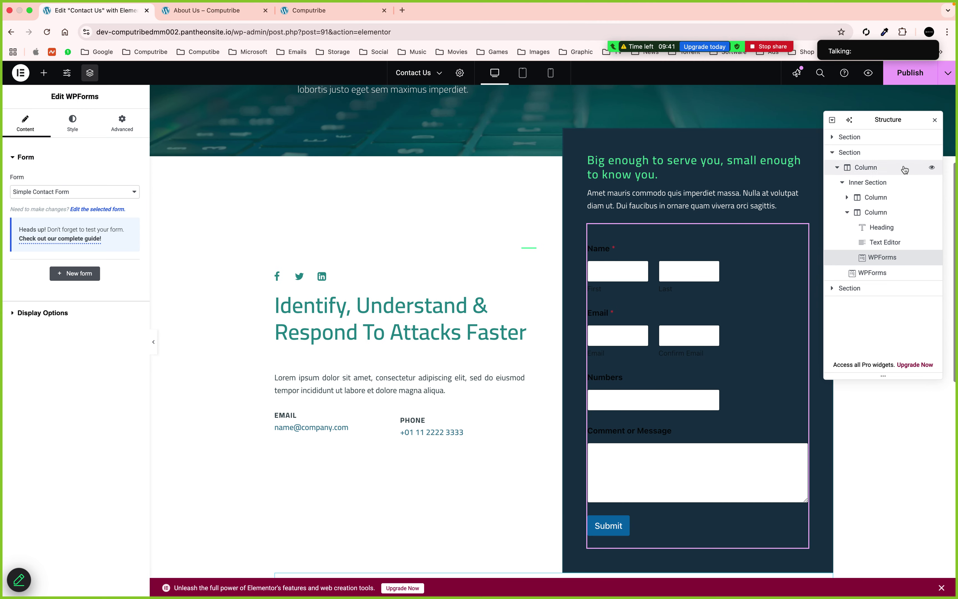
click(935, 120)
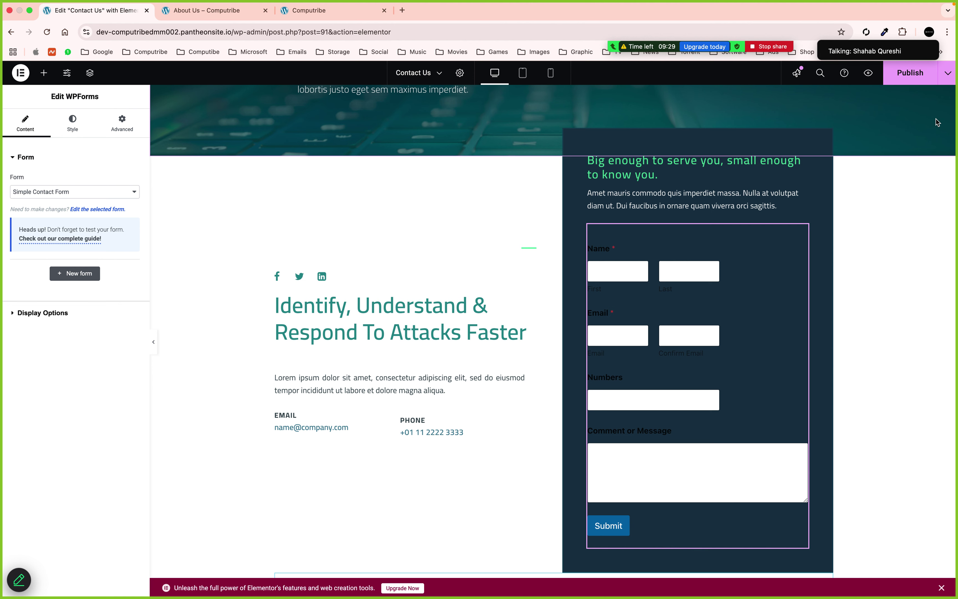
Review the background style settings of the Contact Us hero section
scroll(937, 122, up, 5)
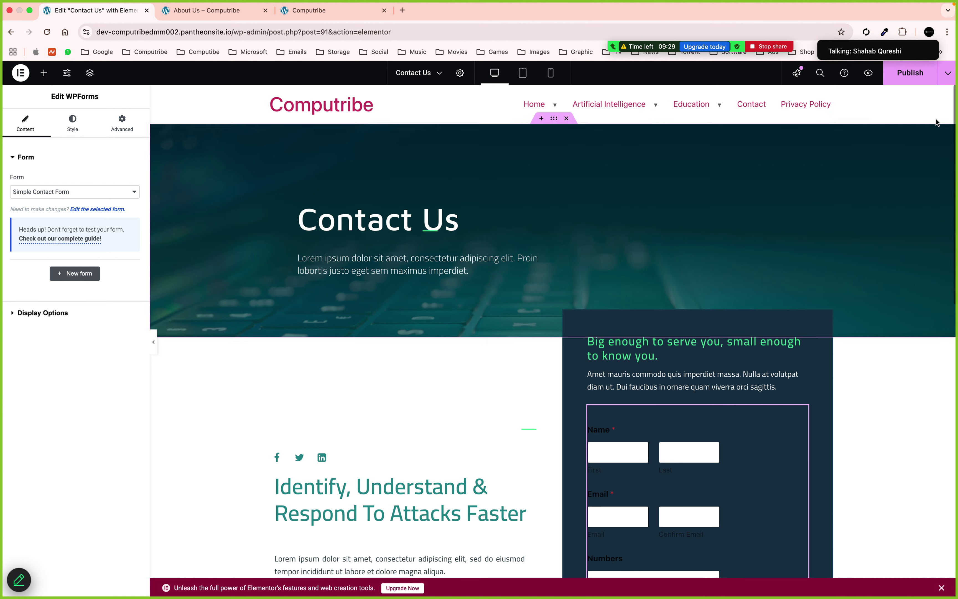
click(554, 119)
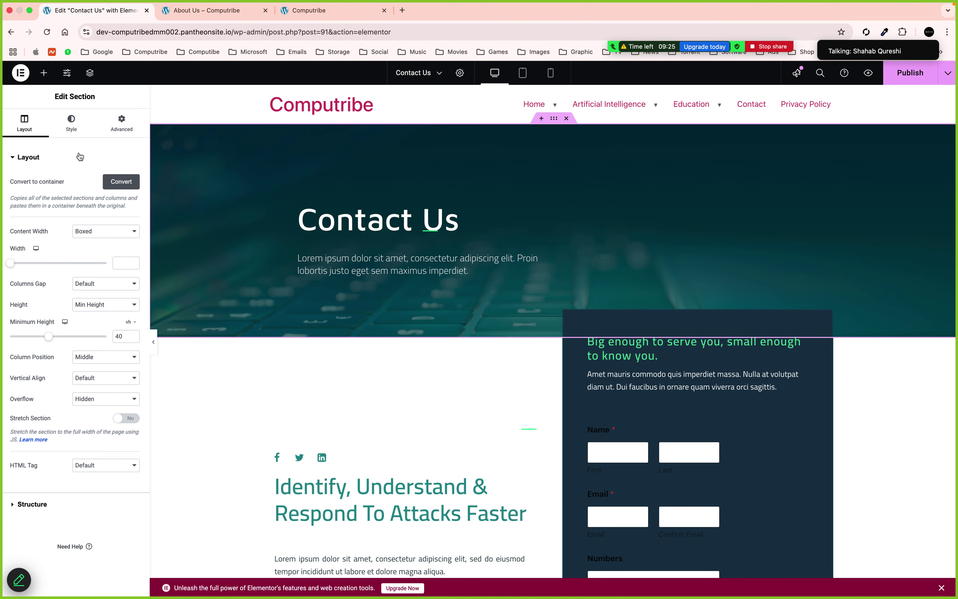
click(71, 123)
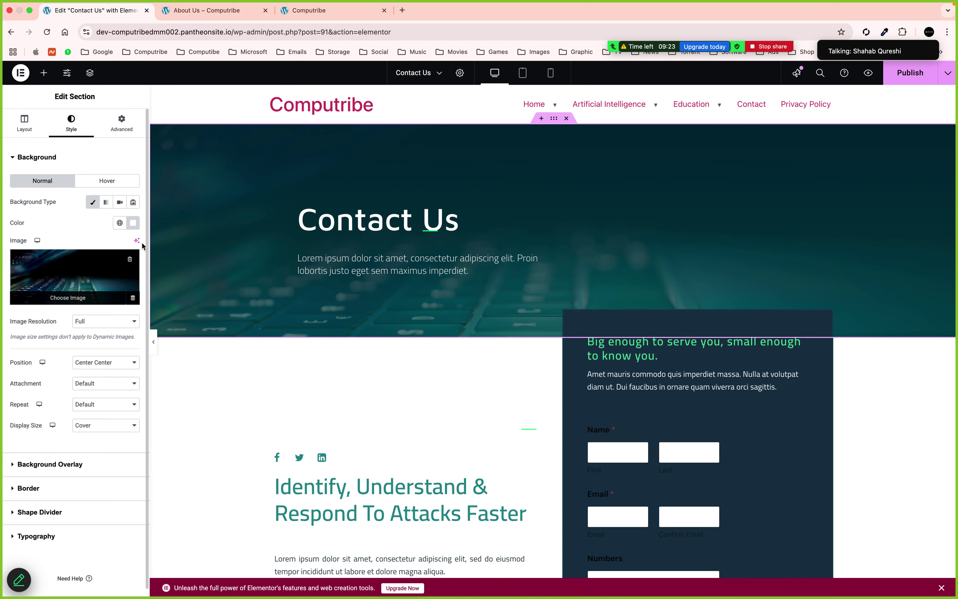
scroll(411, 261, down, 3)
scroll(411, 261, down, 1)
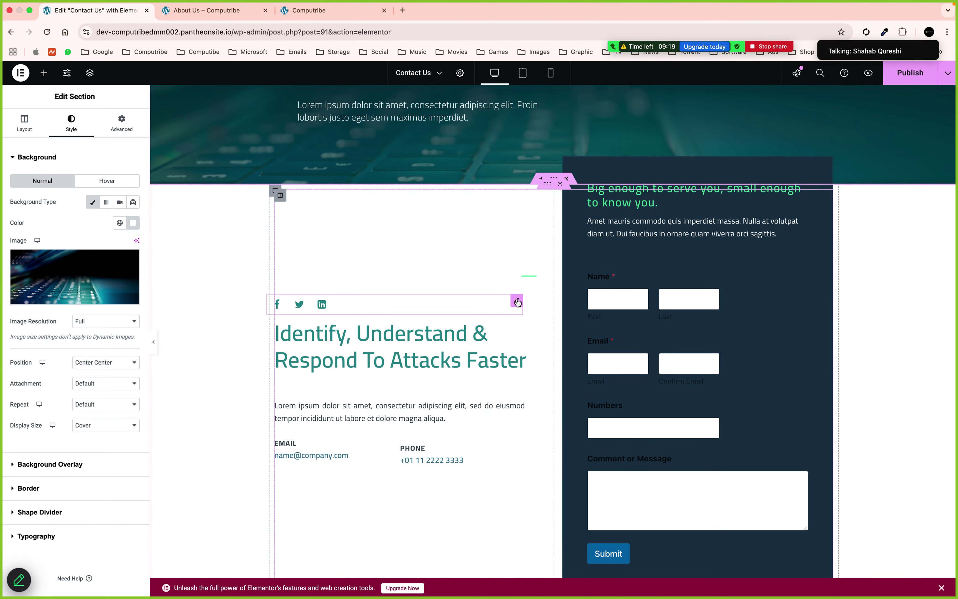
Review the Facebook and LinkedIn entries of the social icons and the content settings of the heading below them
click(517, 302)
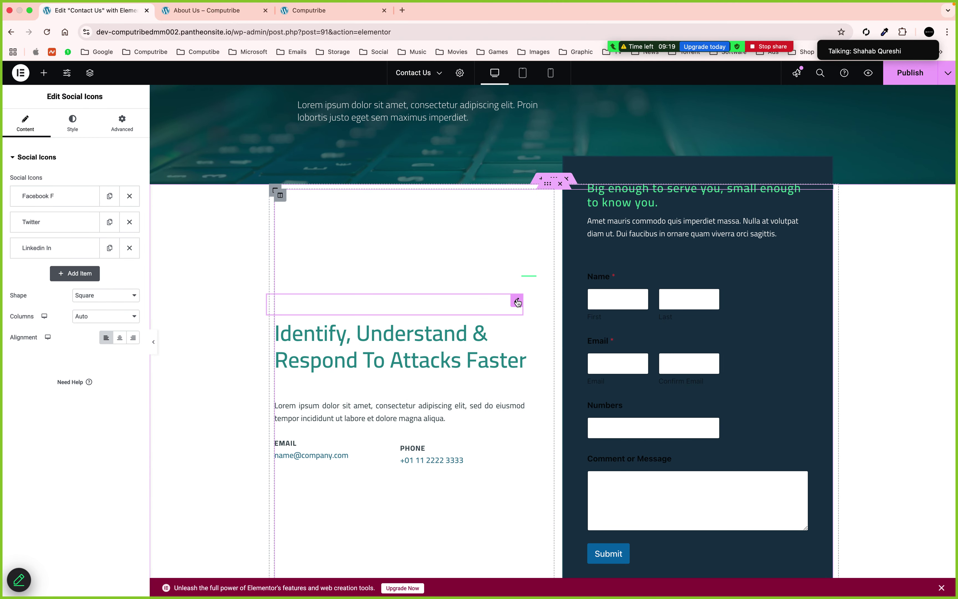
click(62, 198)
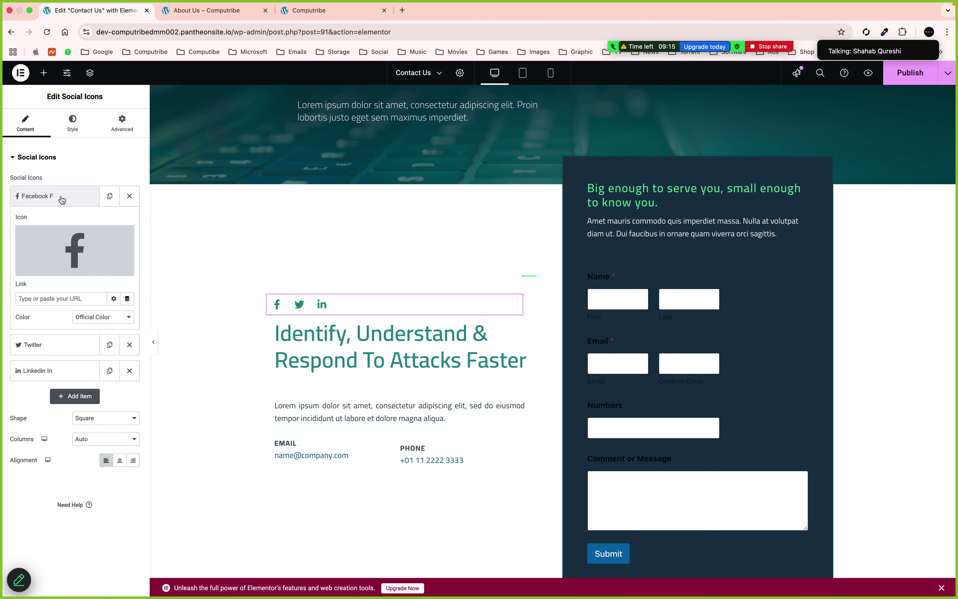
mouse_move(68, 255)
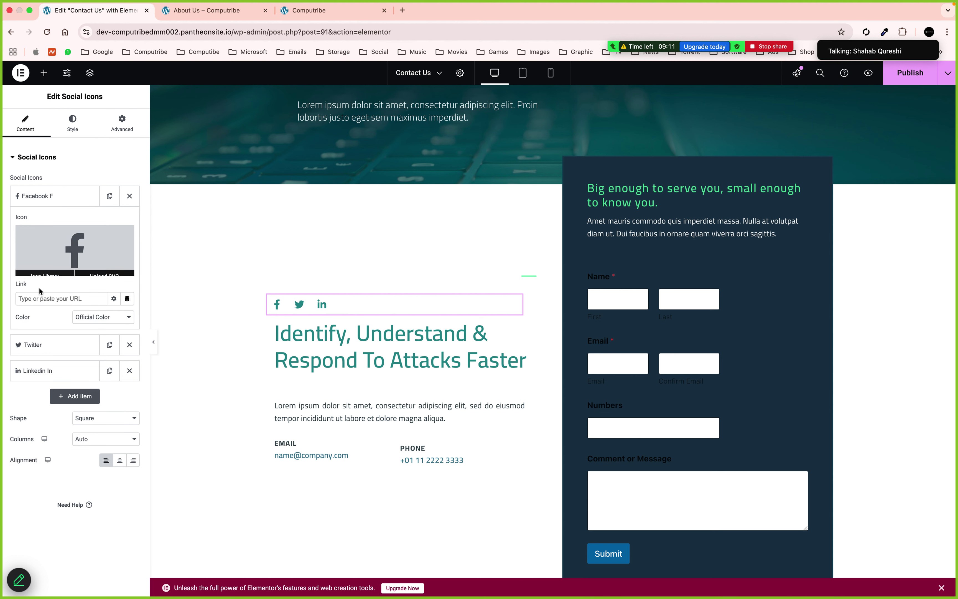
click(40, 370)
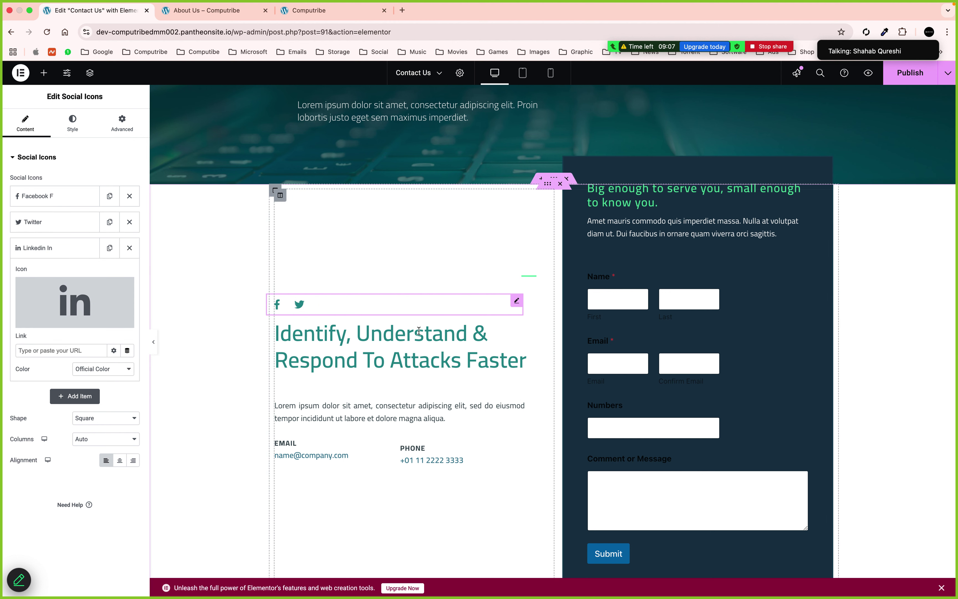
click(525, 327)
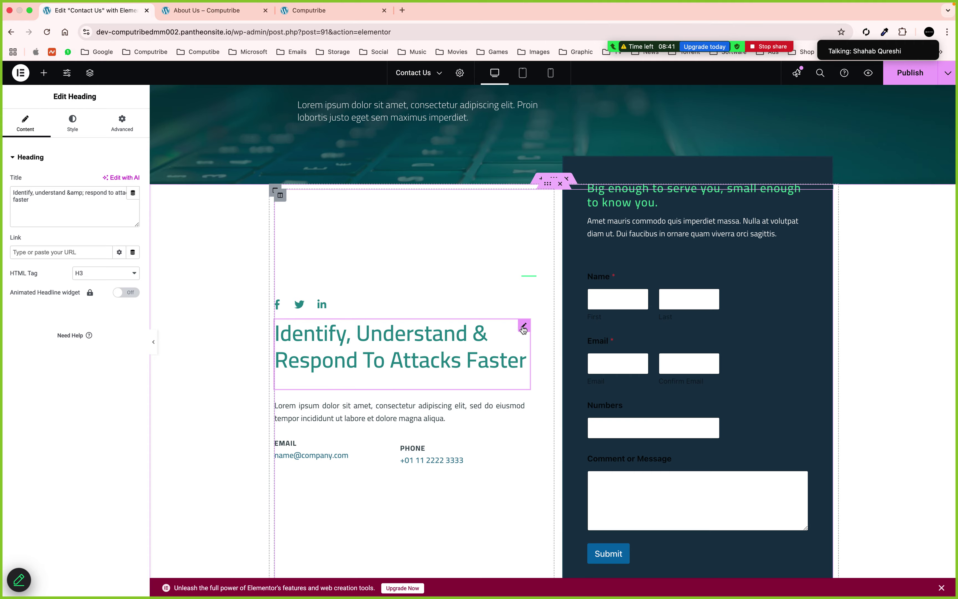
Move the small green divider in the hero section from under "Us" to just past the end of the Contact Us heading's box
scroll(524, 328, up, 5)
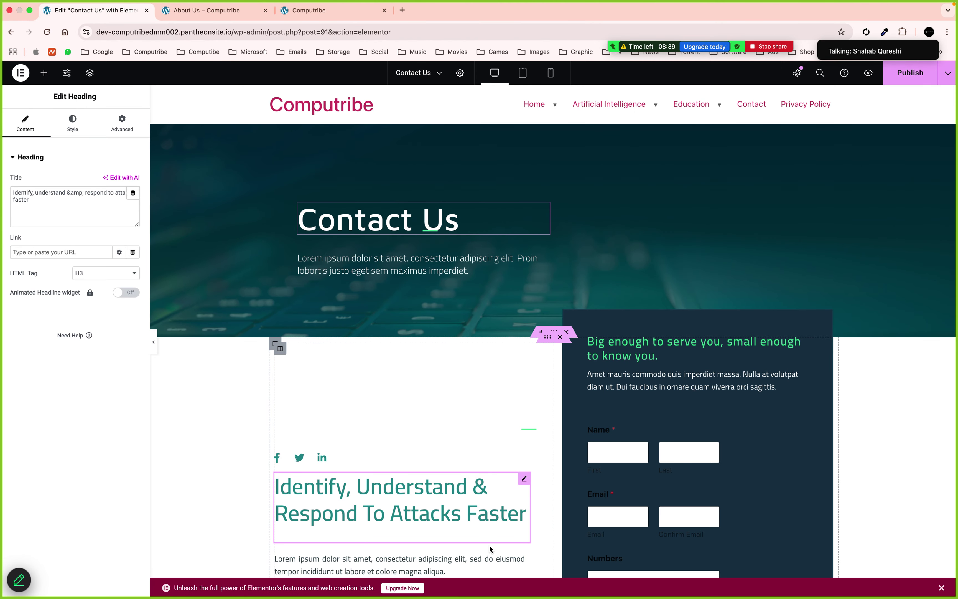
scroll(537, 457, down, 2)
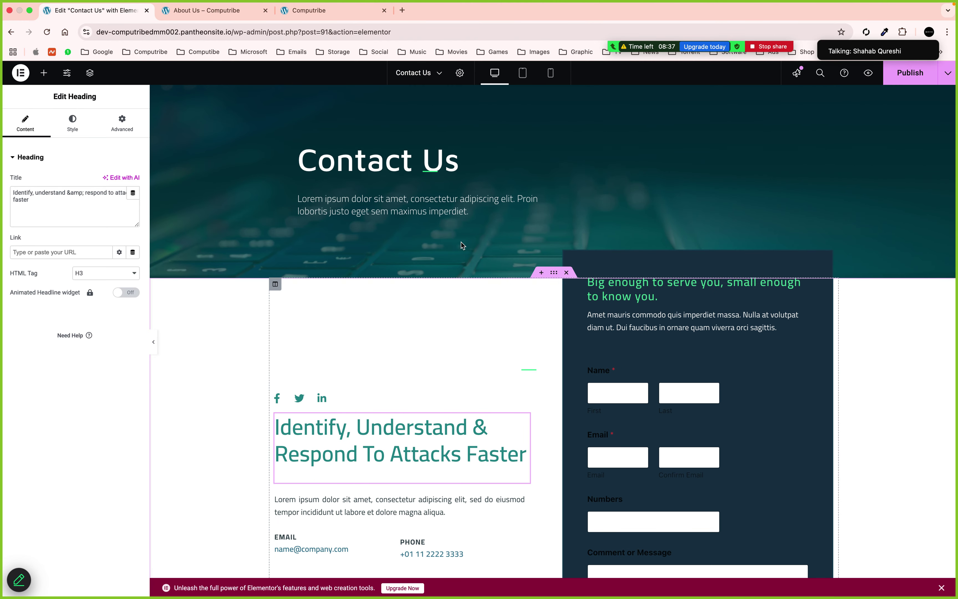
scroll(462, 245, up, 2)
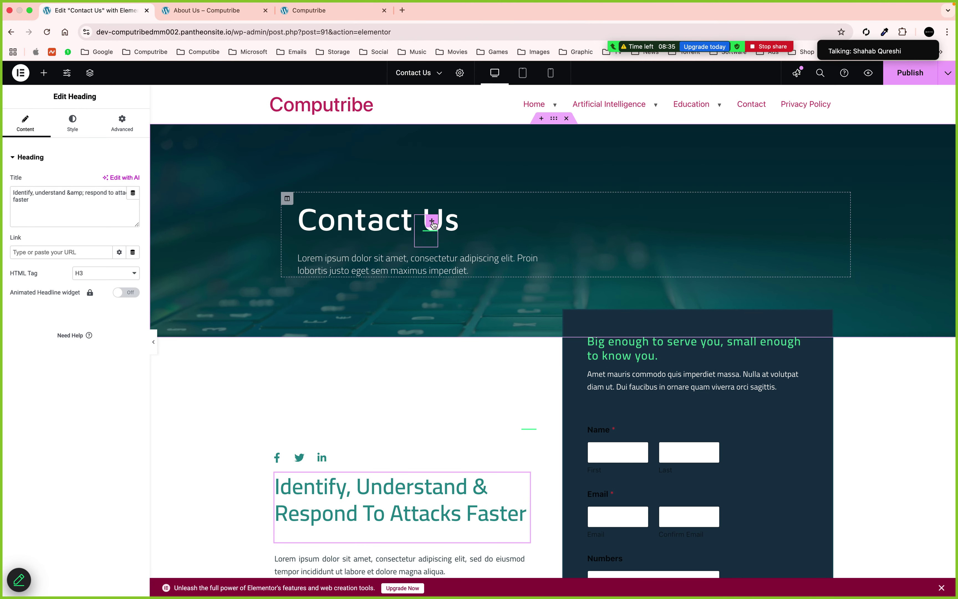
drag(434, 225, 562, 232)
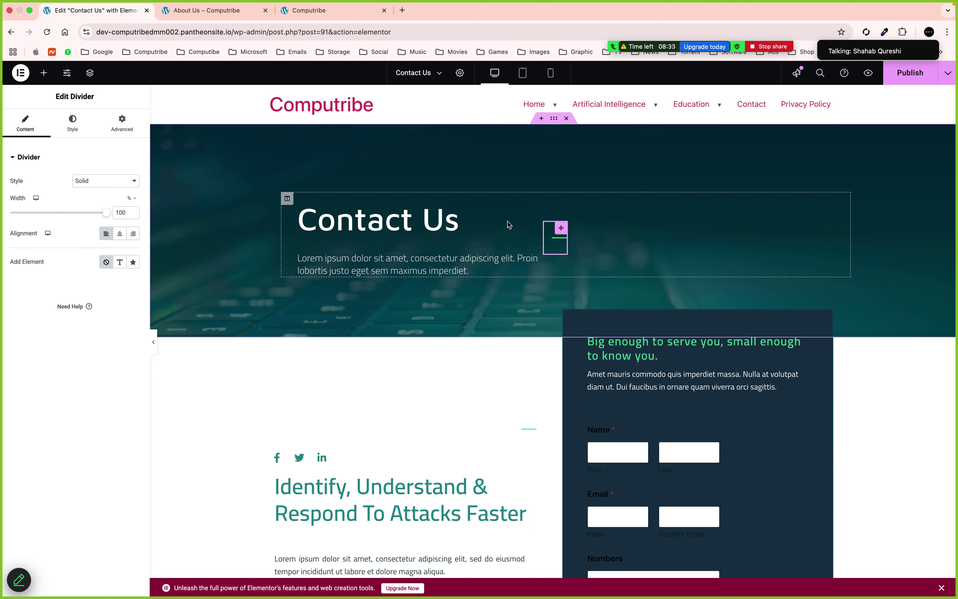
Set the hover link color of the Contact Us hero heading to #AAAAAA
click(544, 210)
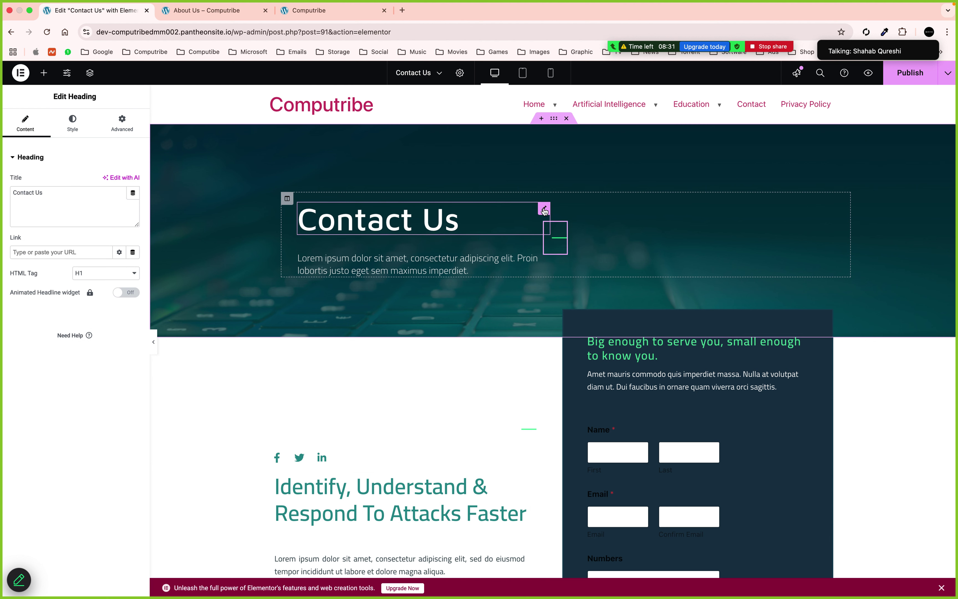
click(83, 127)
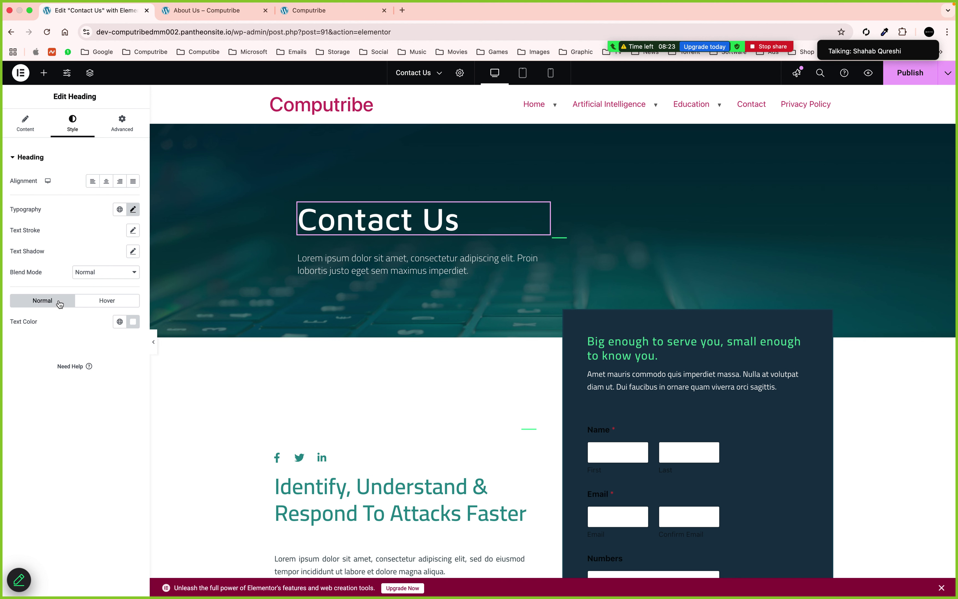
click(112, 302)
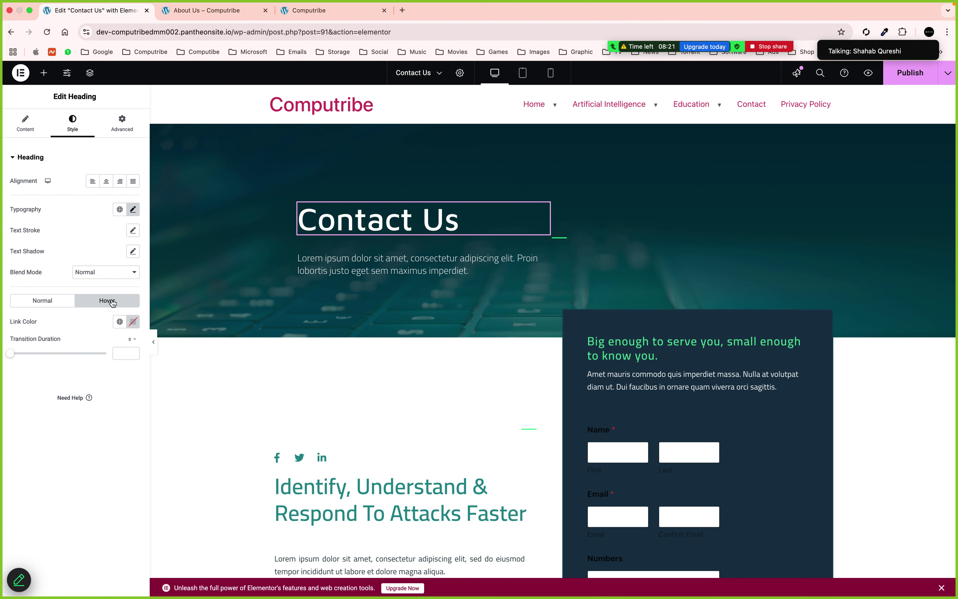
click(132, 322)
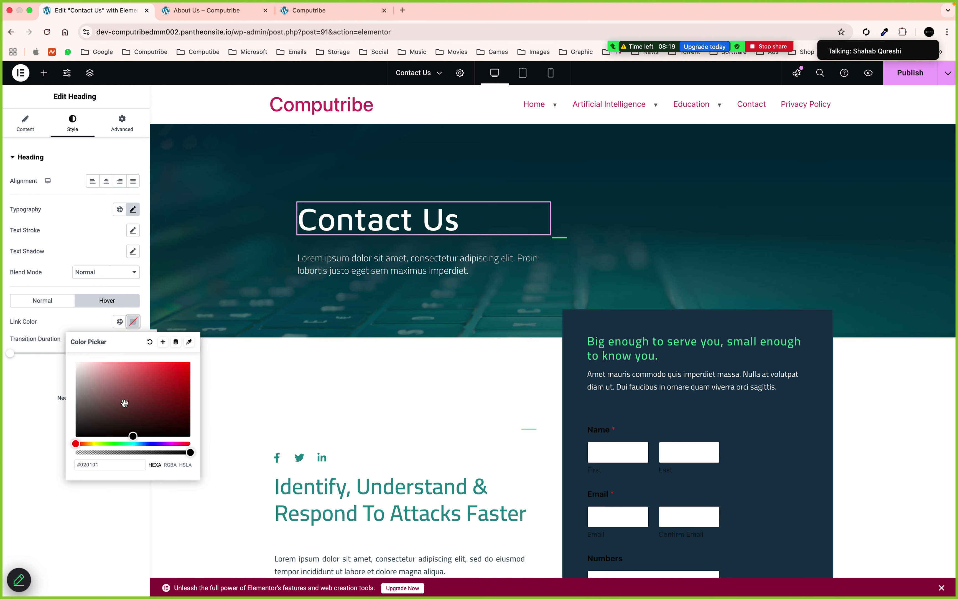
drag(132, 433, 71, 390)
drag(100, 444, 118, 444)
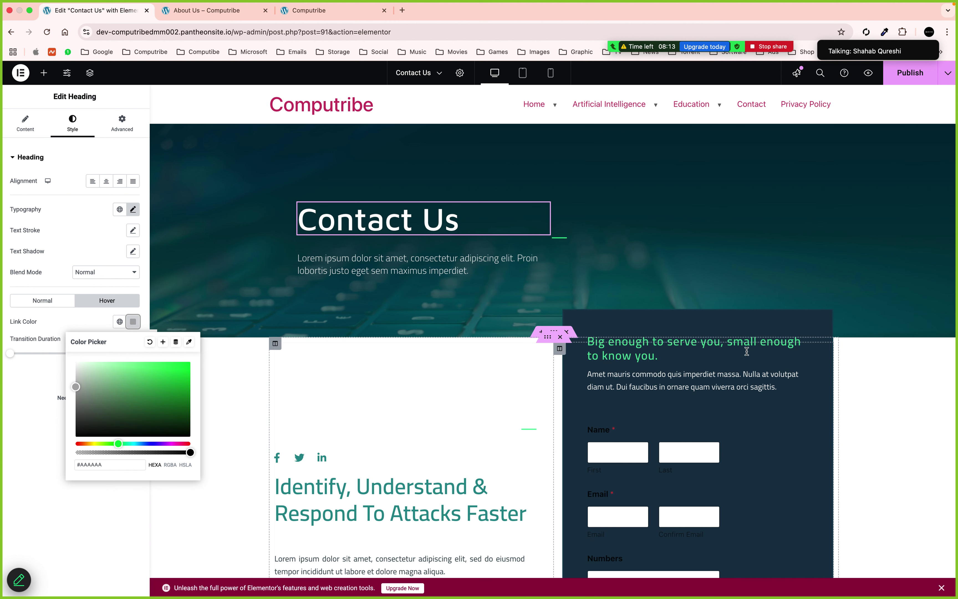
Copy the text color #4CE09D from the "Big enough to serve you" heading and apply it as the Contact Us heading's hover link color
click(801, 347)
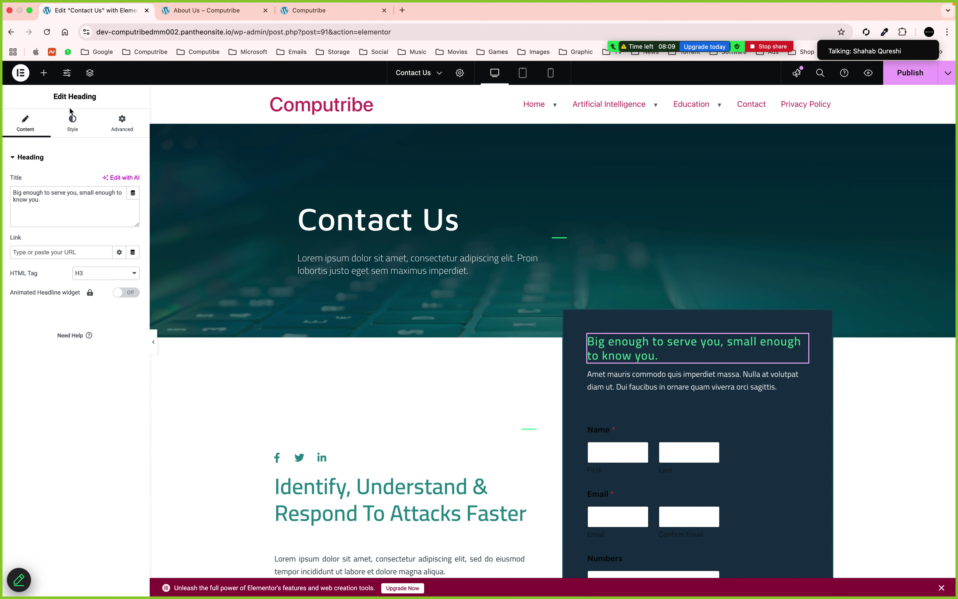
click(72, 121)
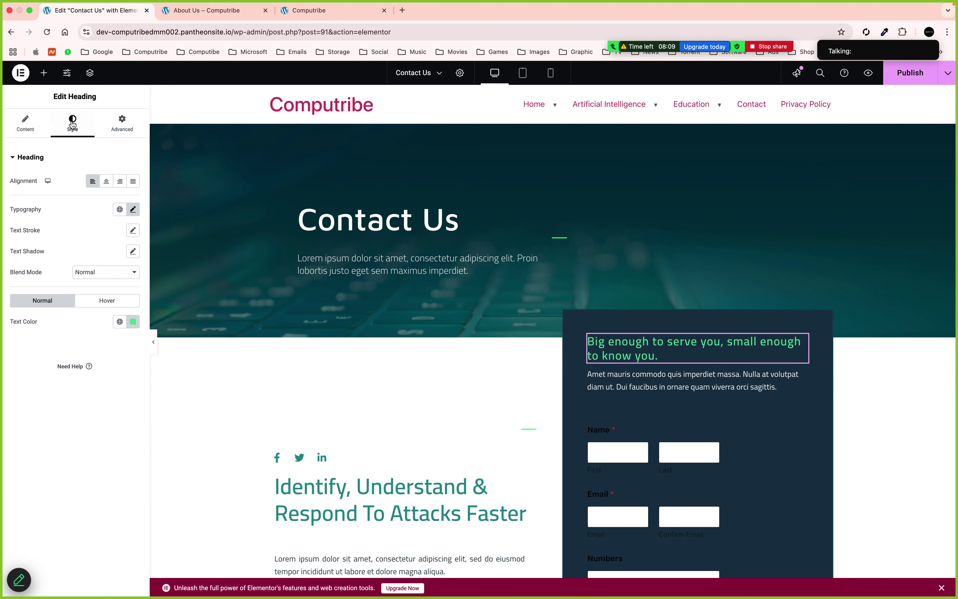
click(133, 321)
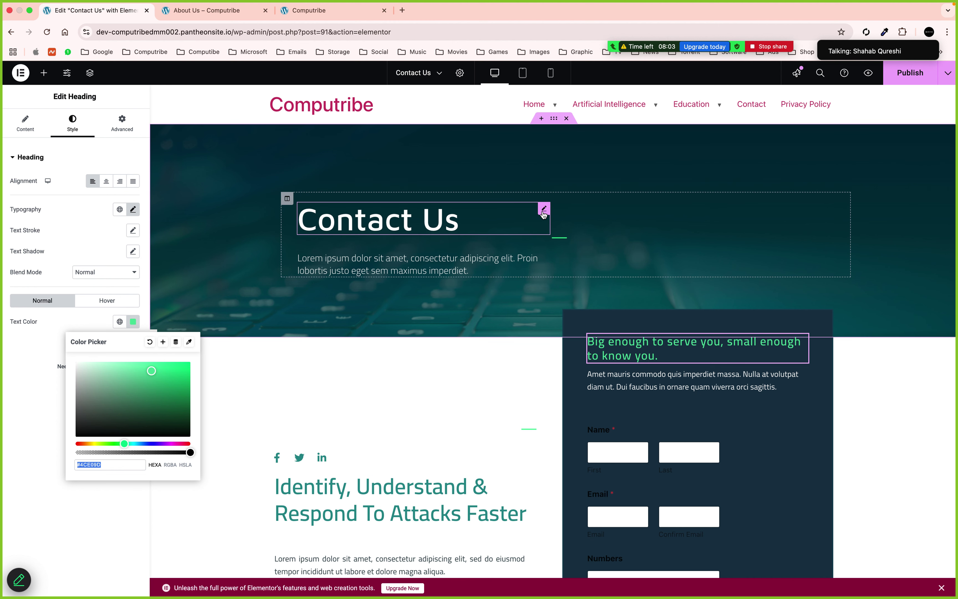
click(543, 215)
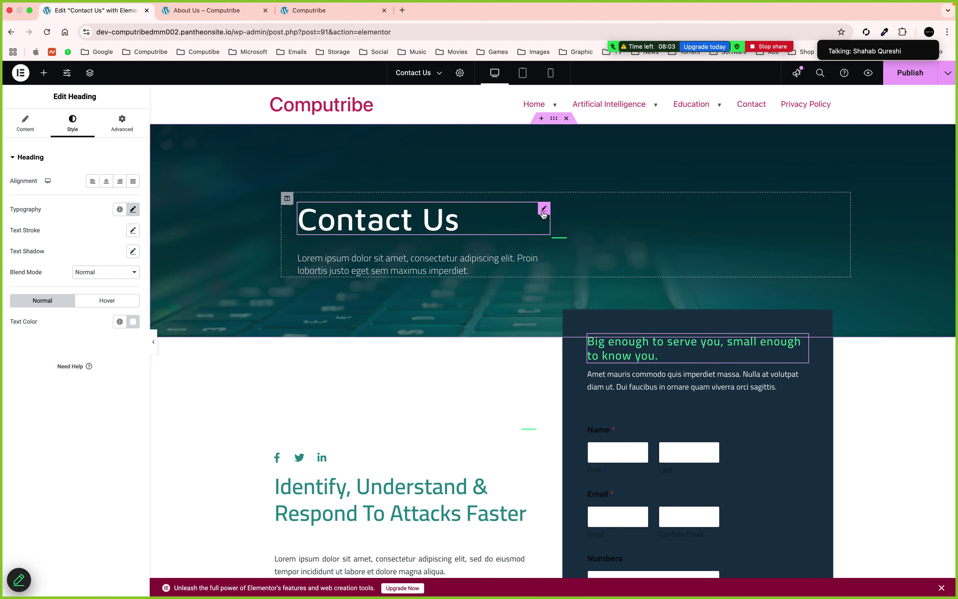
click(108, 300)
click(133, 321)
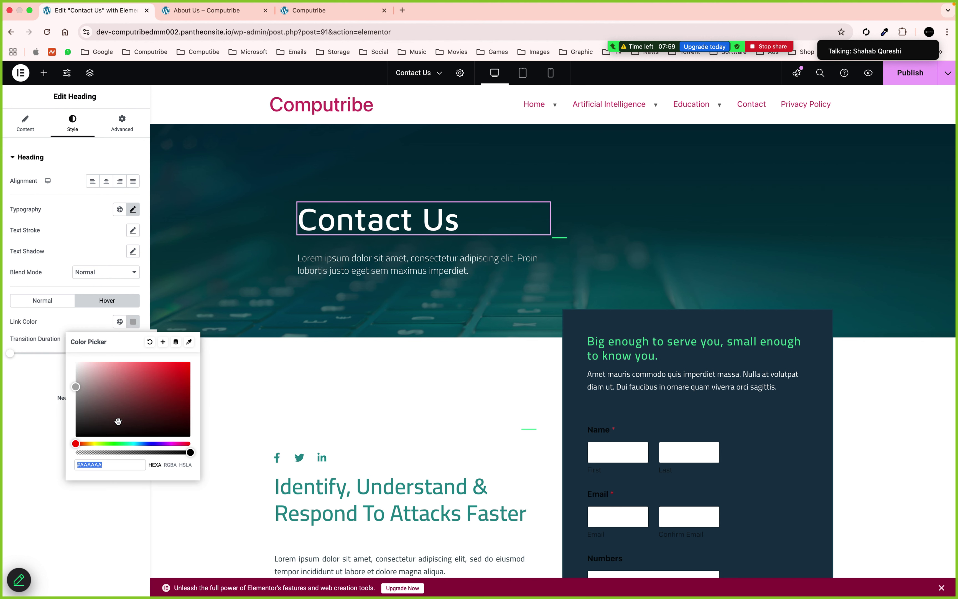
key(super+v)
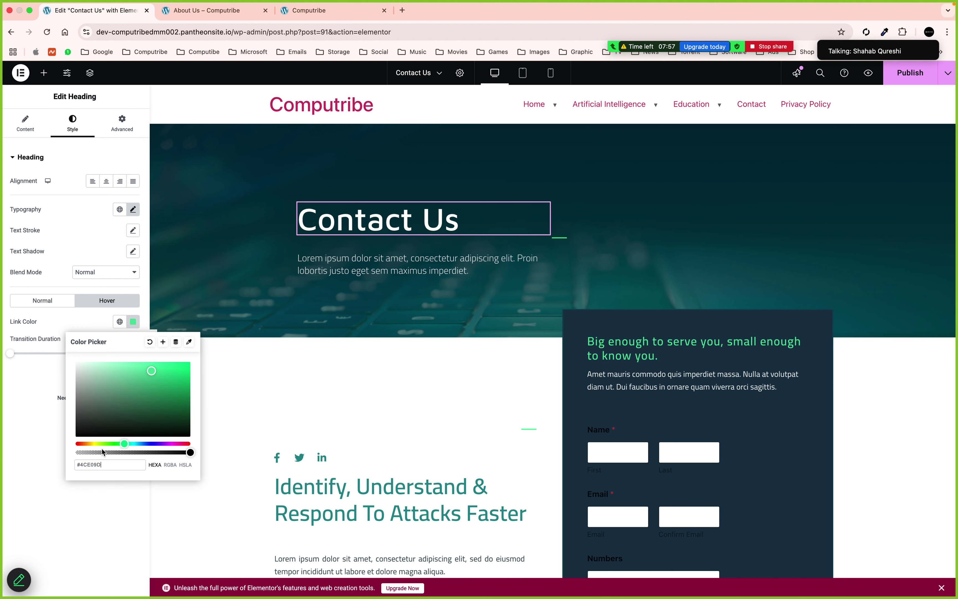
click(28, 435)
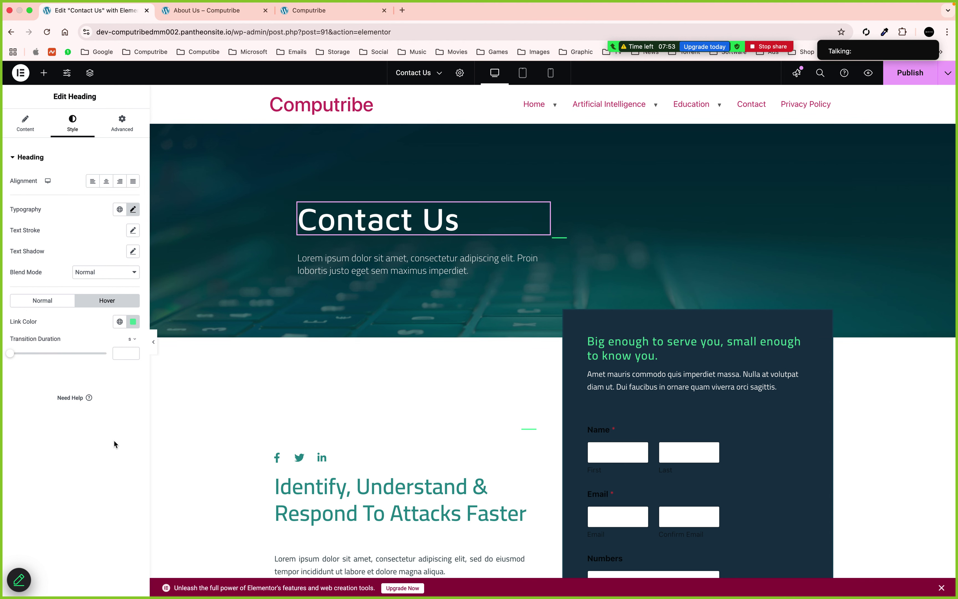
Preview the Contact Us hero section without the editing panel and reopen the heading's settings
click(153, 341)
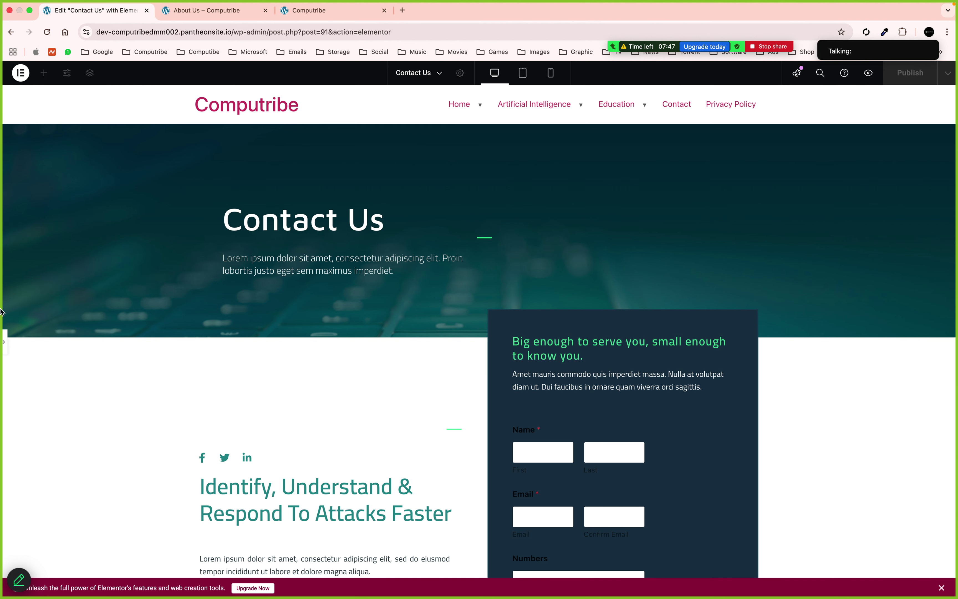
click(456, 212)
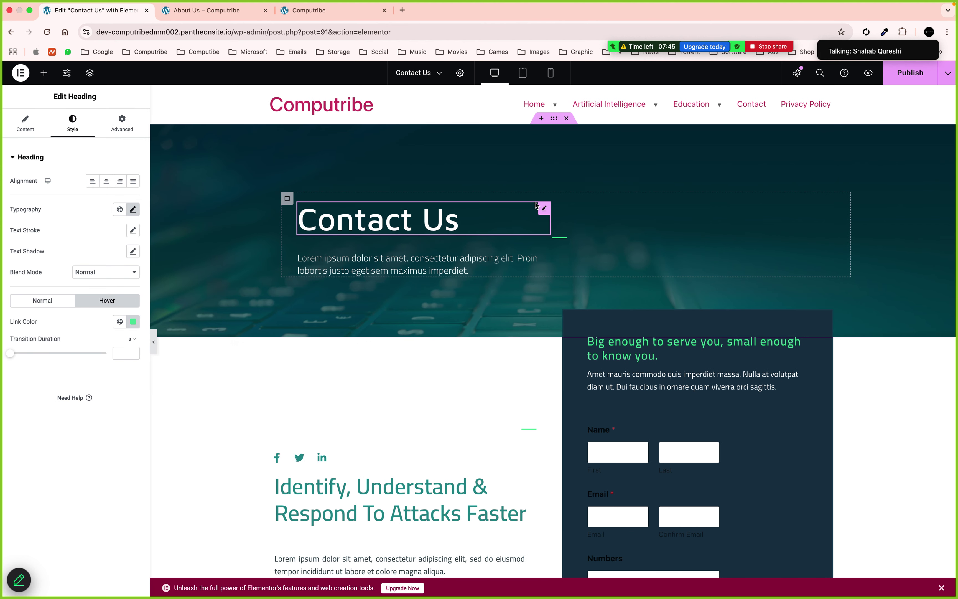
right_click(546, 210)
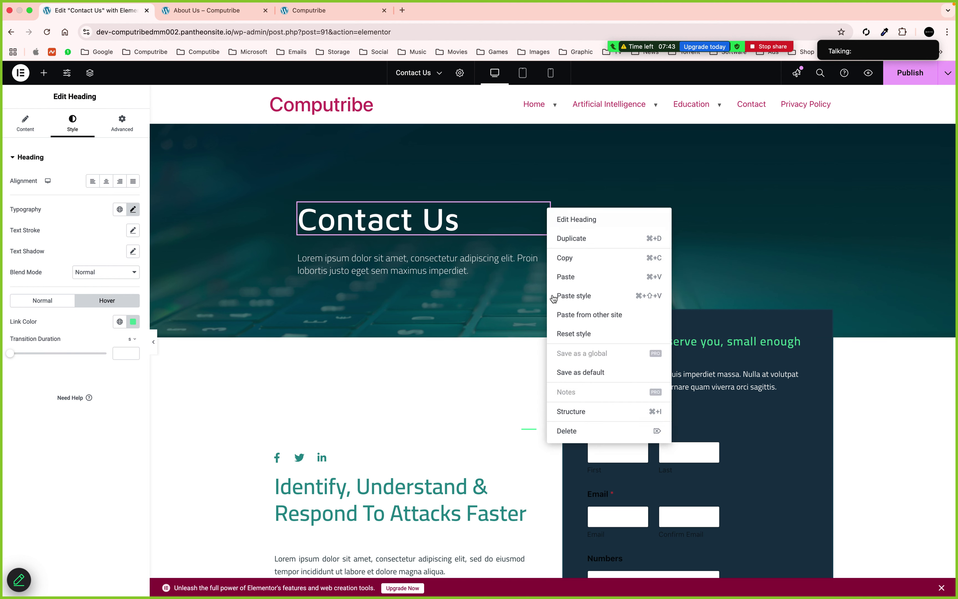
click(577, 220)
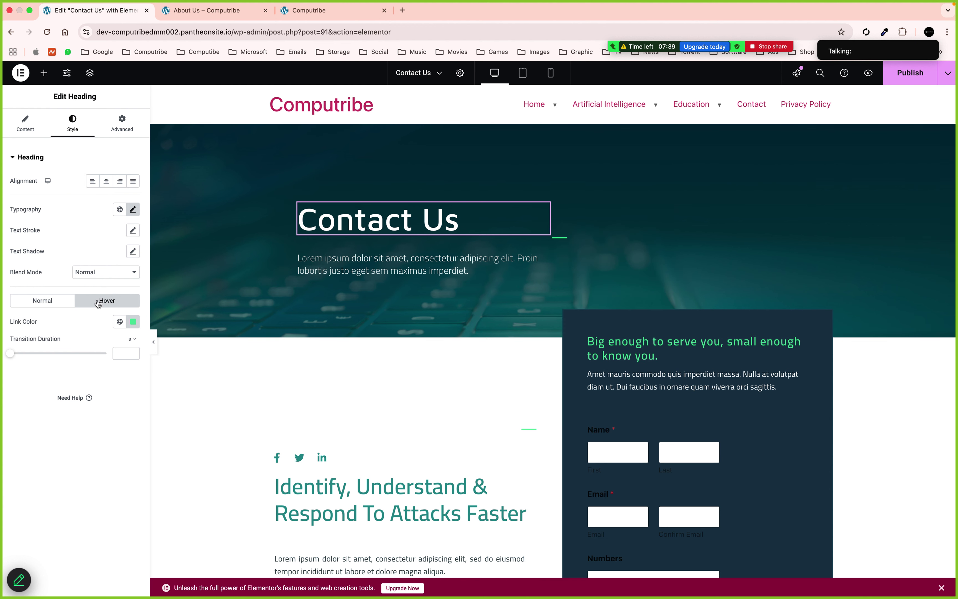
Set the normal text color of the Contact Us hero heading to #FFFFFF
click(59, 301)
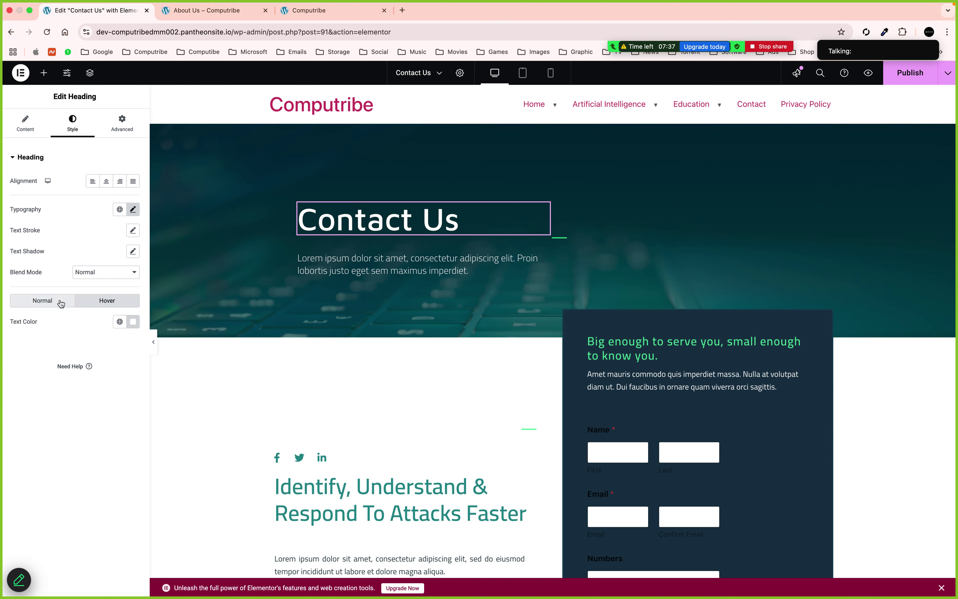
click(133, 321)
click(144, 385)
drag(144, 386, 75, 362)
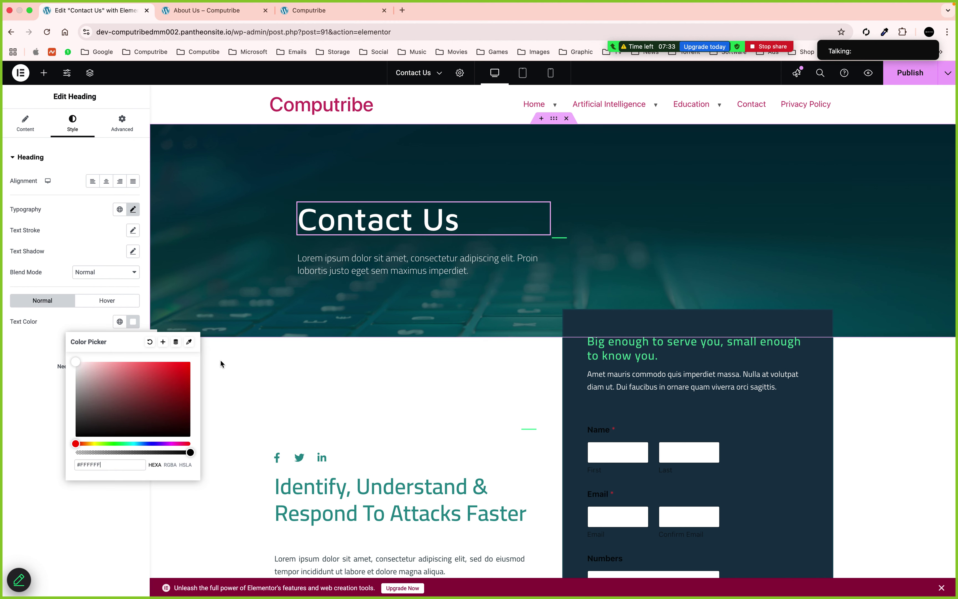
click(54, 406)
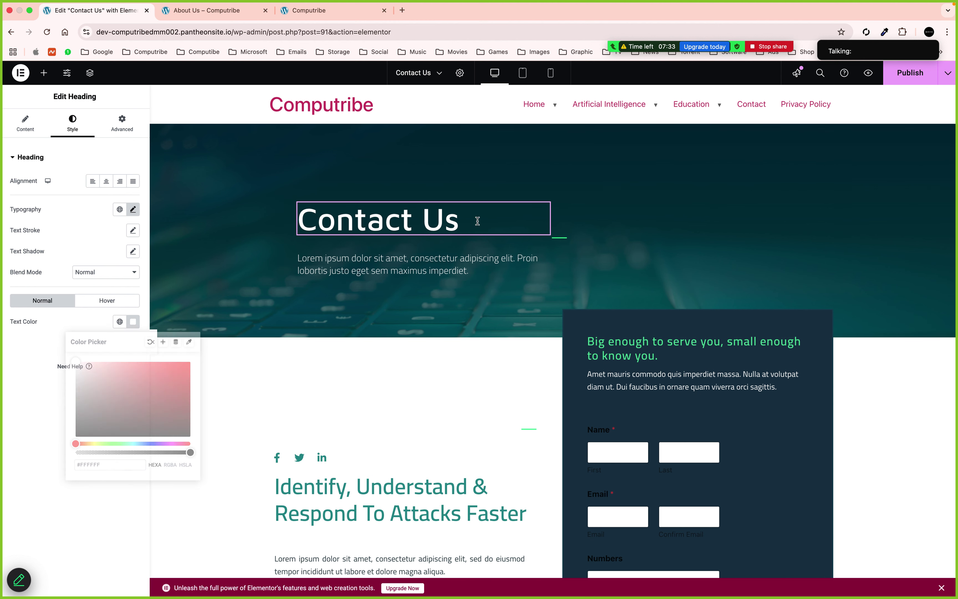
Publish the Contact Us page and view its live version from the site's list of pages to check the hero heading
click(910, 73)
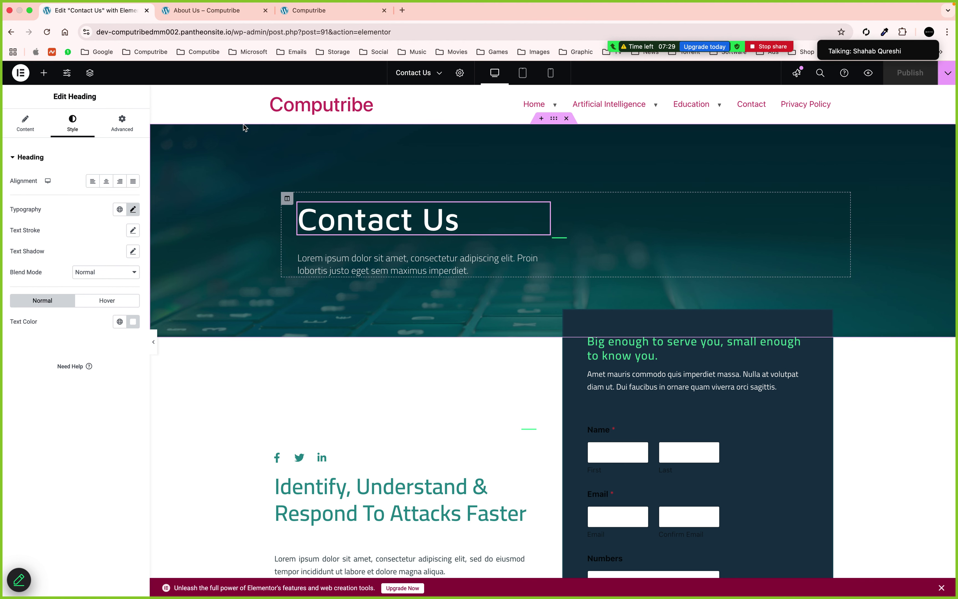
click(202, 13)
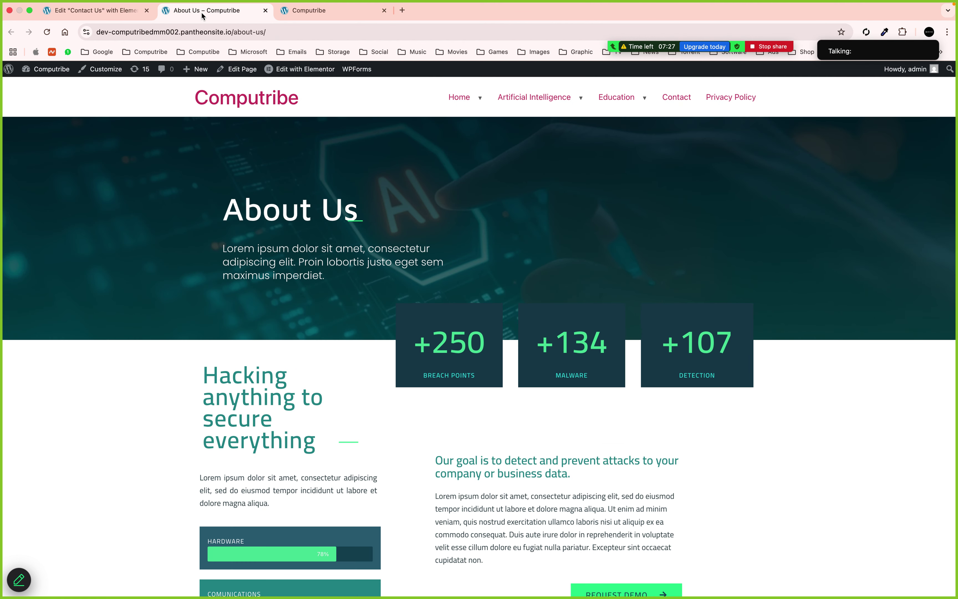
click(47, 70)
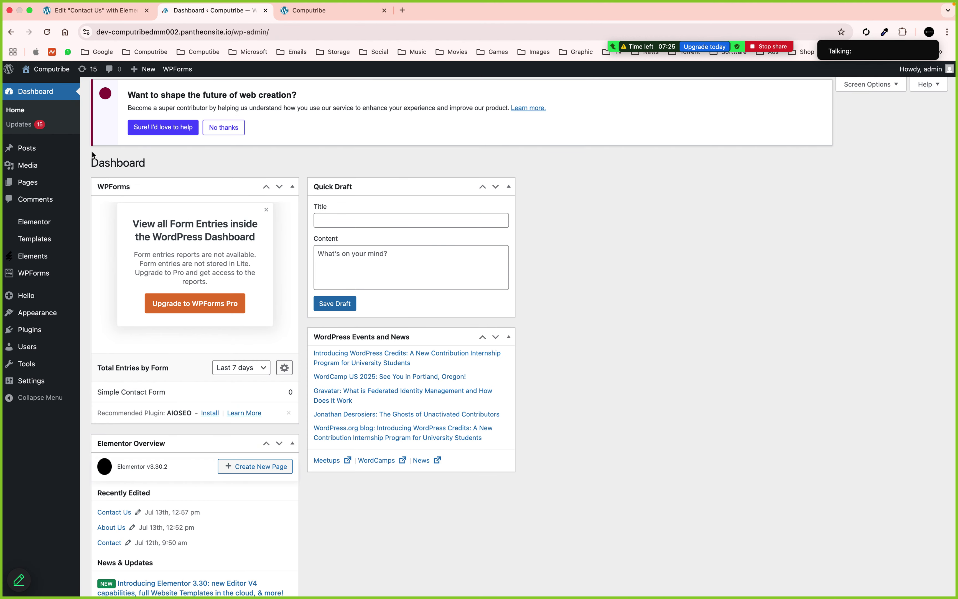
click(35, 183)
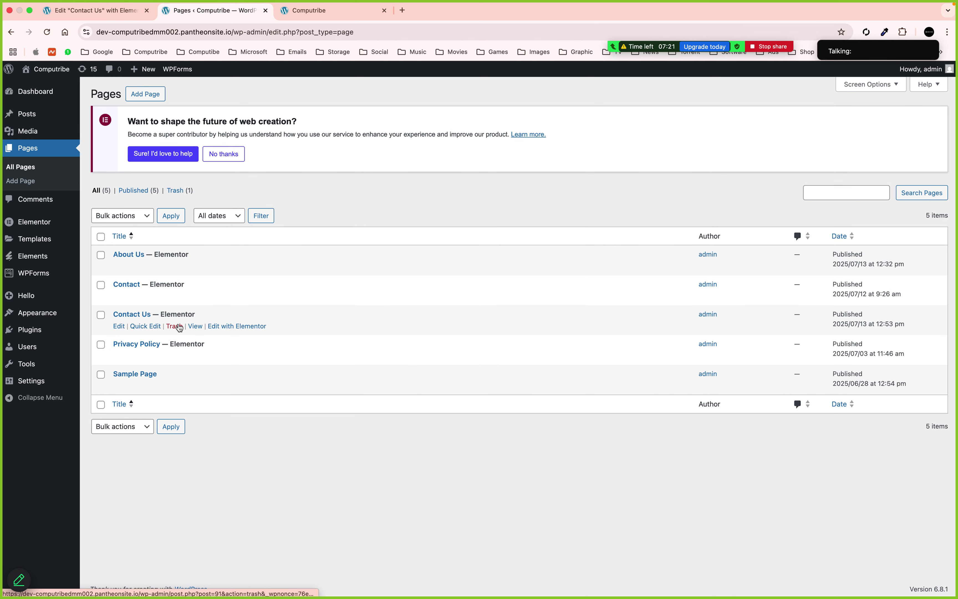
click(196, 326)
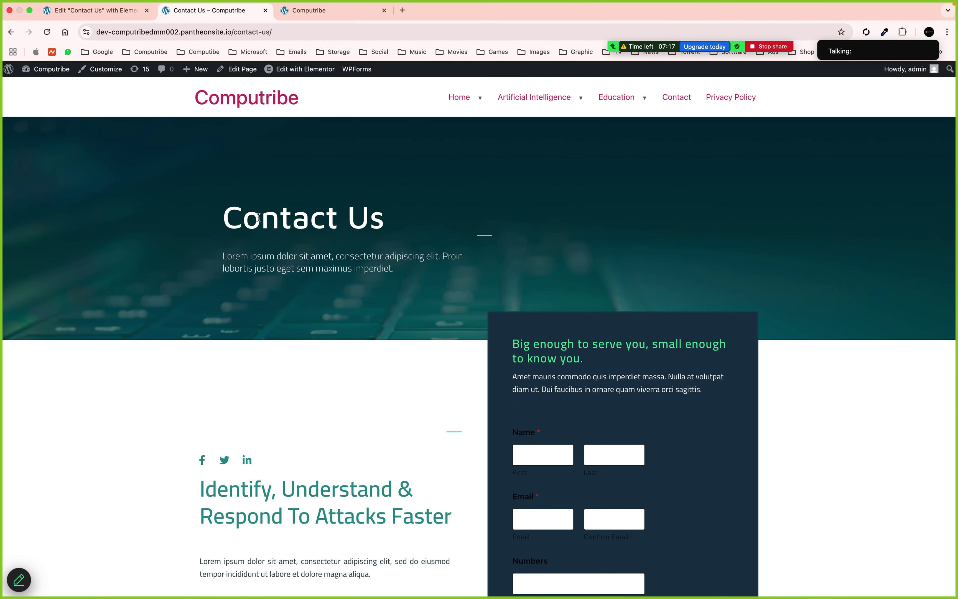
drag(261, 218, 310, 220)
click(262, 219)
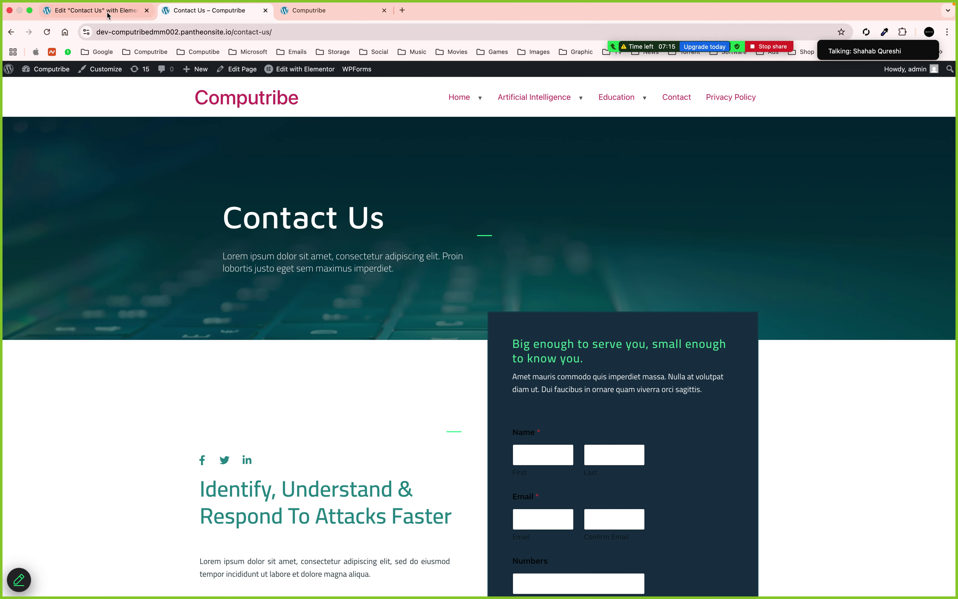
Back in the page editor, set the hover link color of the "Identify, Understand & Respond To Attacks Faster" heading to #6F6F6F
click(91, 11)
scroll(333, 454, down, 3)
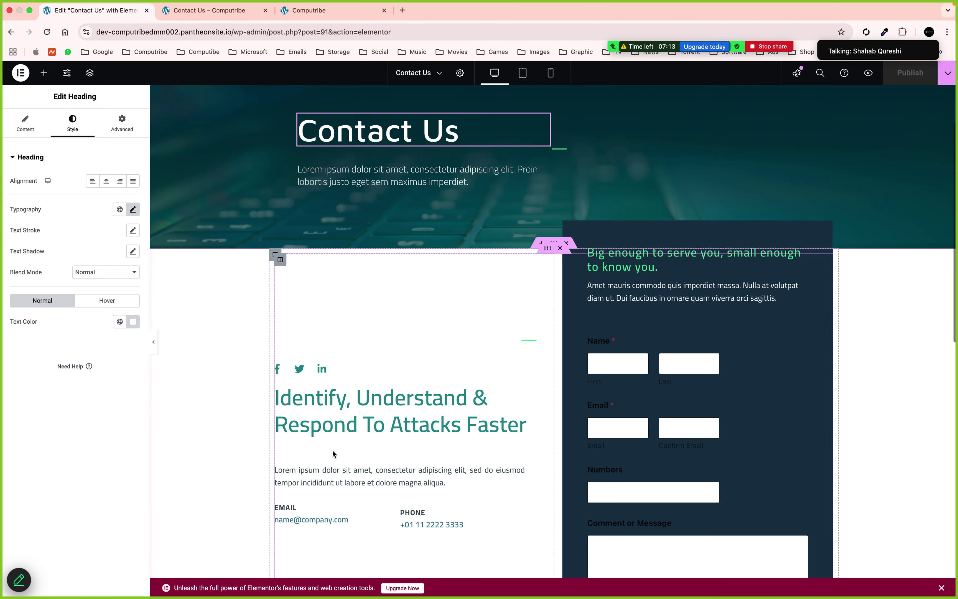
click(524, 391)
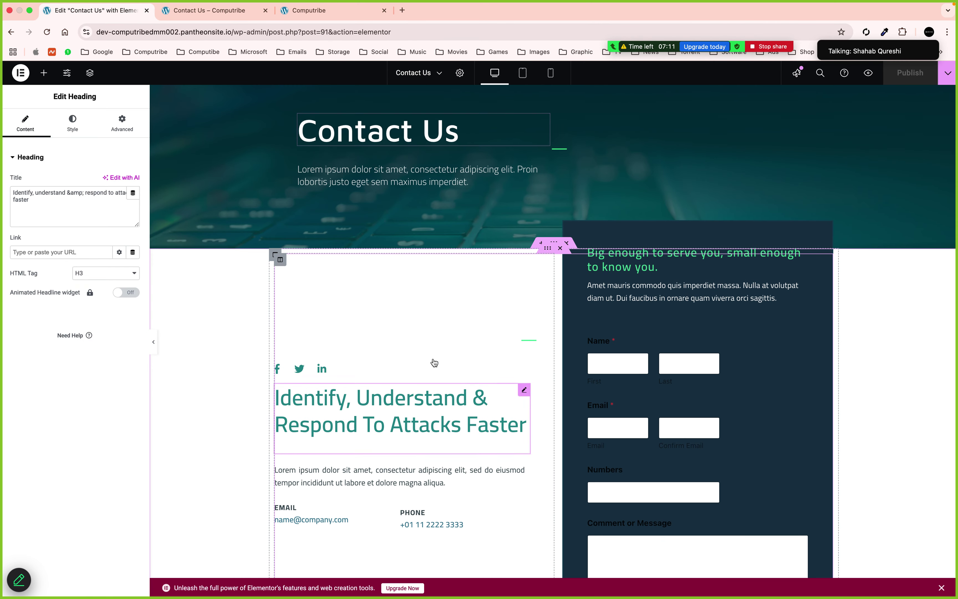
click(69, 131)
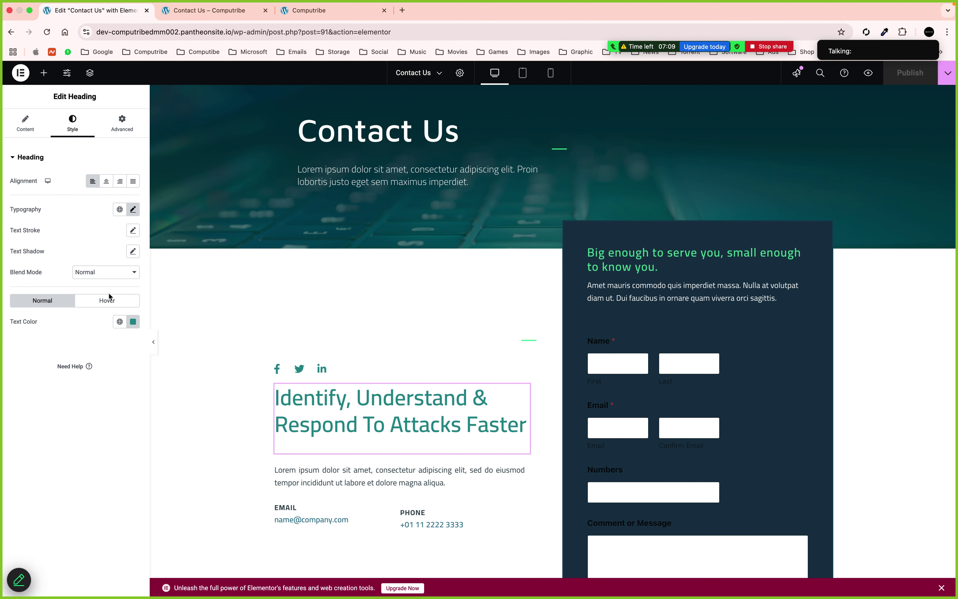
click(107, 299)
click(133, 322)
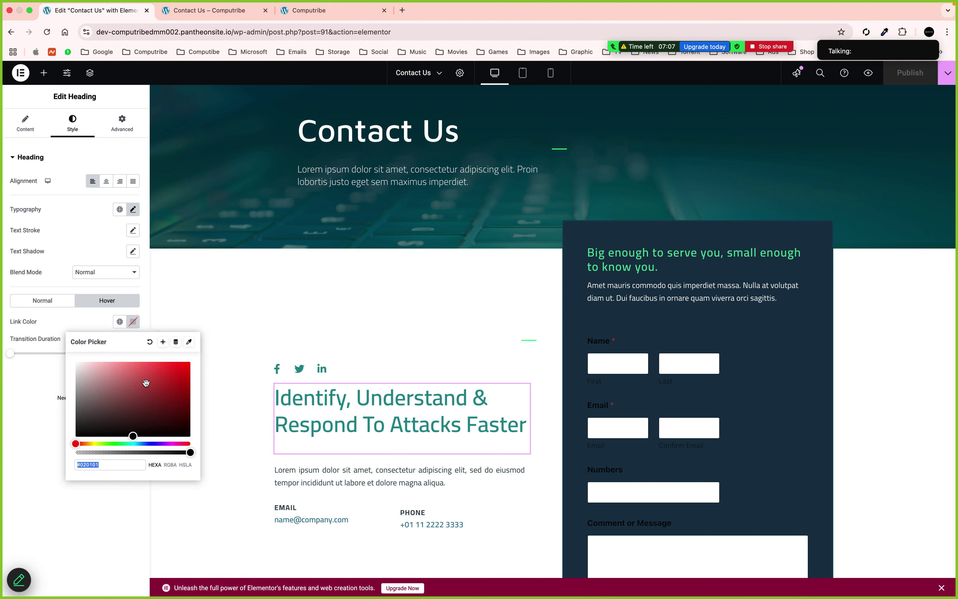
drag(127, 397, 71, 408)
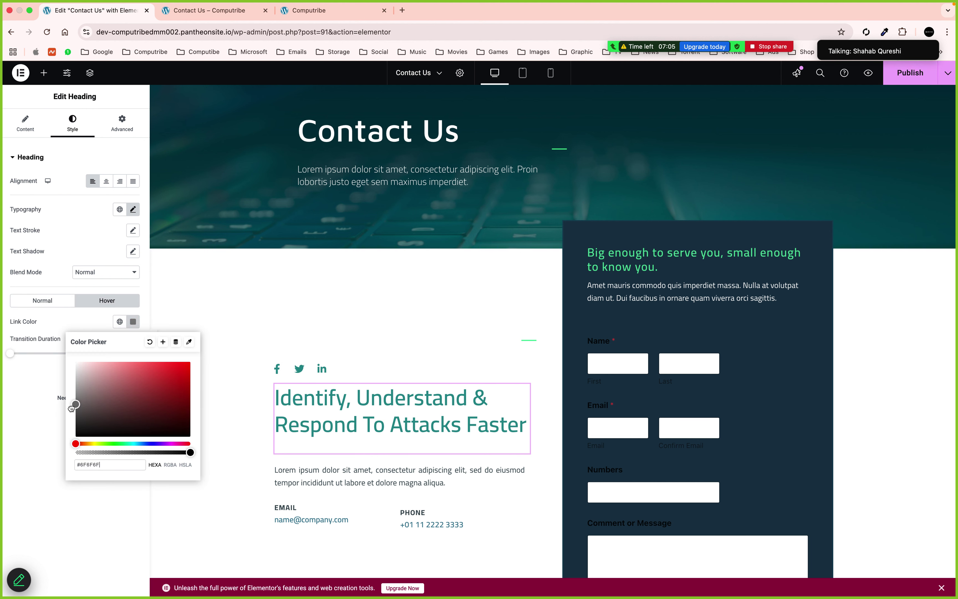
click(49, 441)
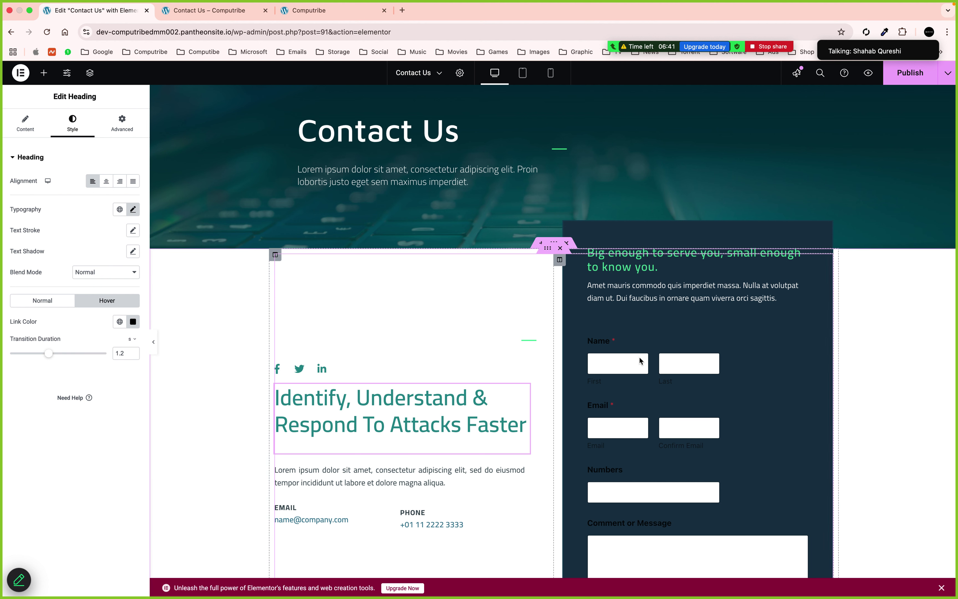
Delete the unused WPForms widget between the contact form section and Frequently Asked Questions
scroll(639, 357, down, 8)
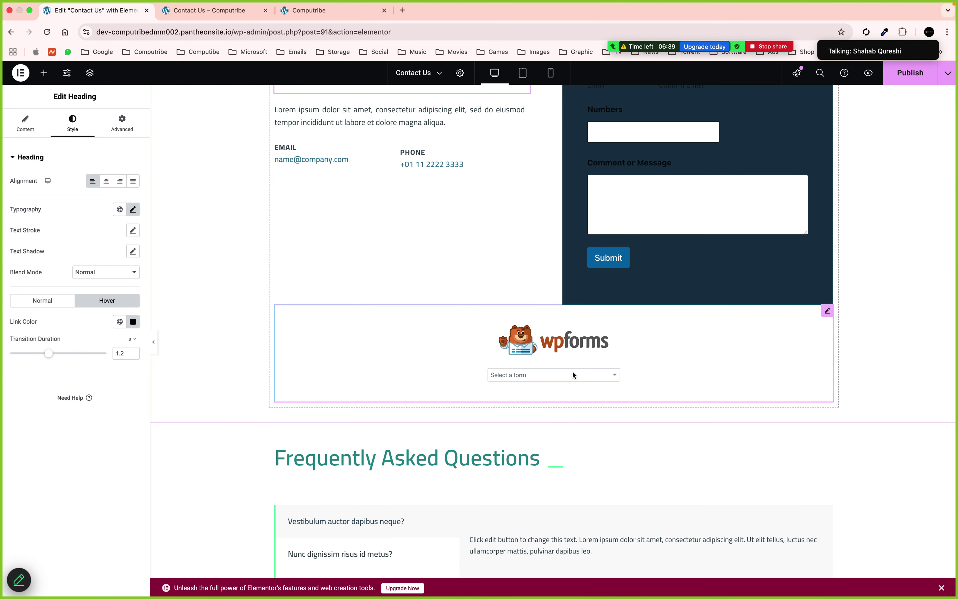
click(573, 372)
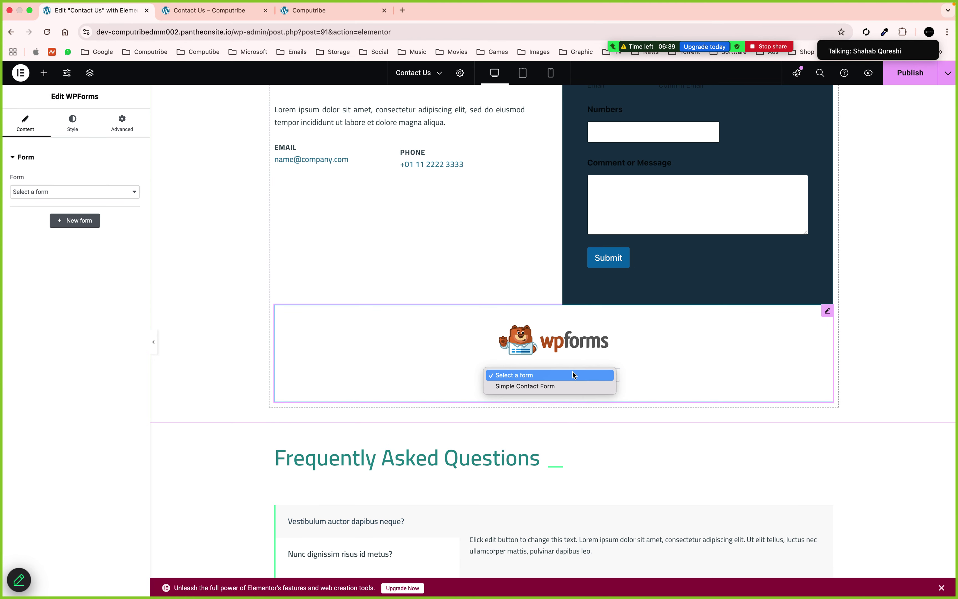
right_click(829, 312)
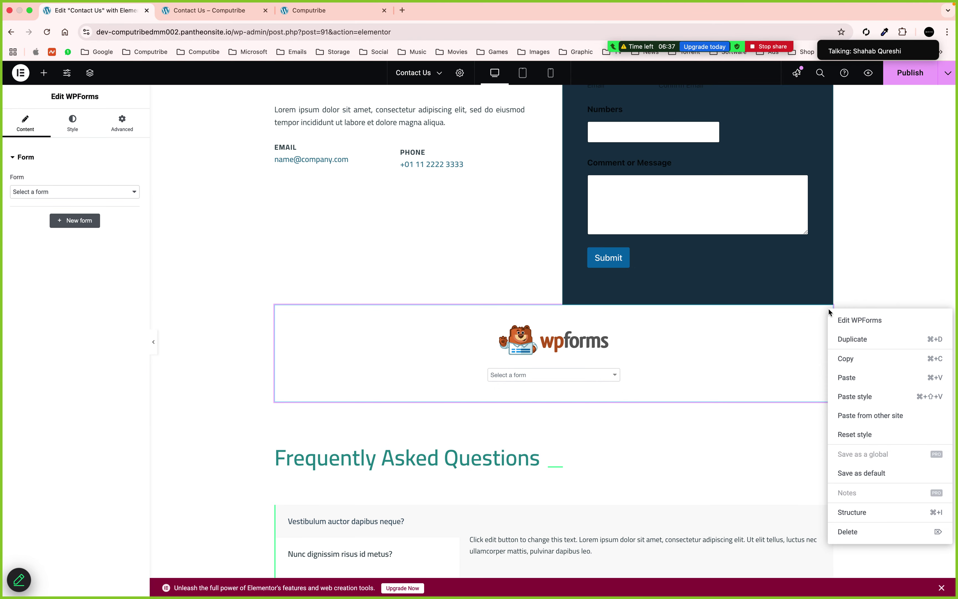
click(840, 531)
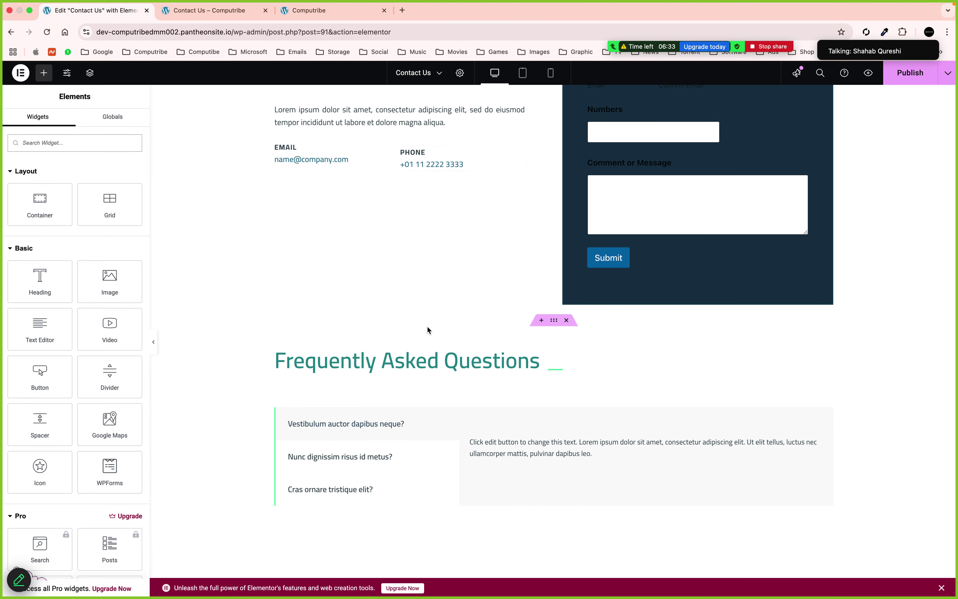
Remove the laptop image from the content of the "Nunc dignissim risus id metus?" tab in Frequently Asked Questions
scroll(427, 329, down, 3)
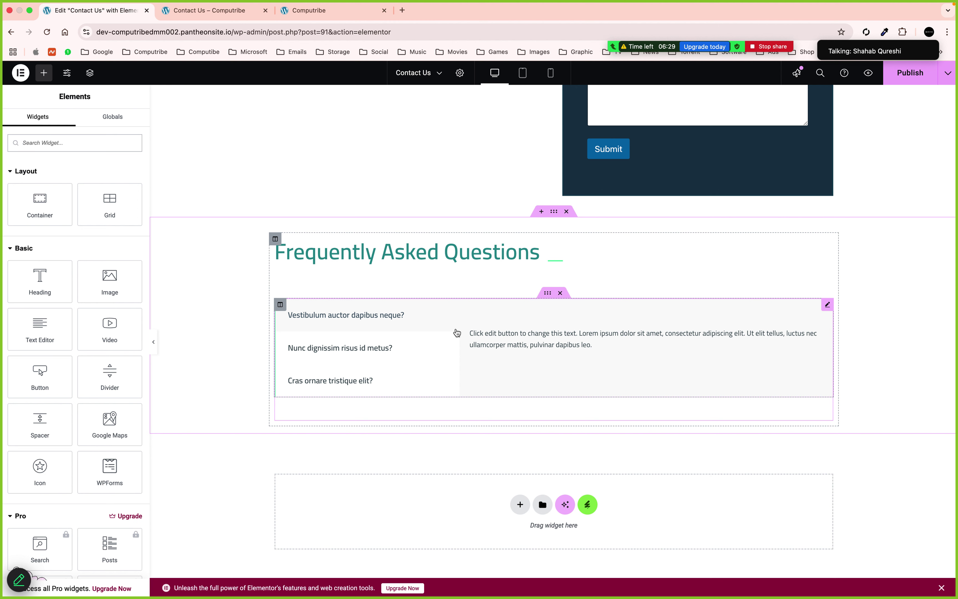
click(406, 320)
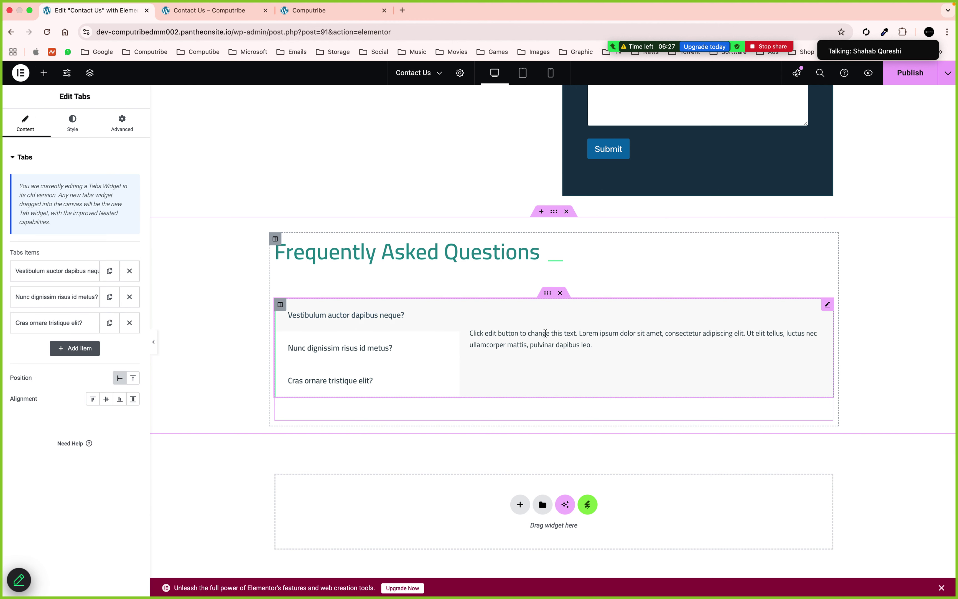
click(386, 355)
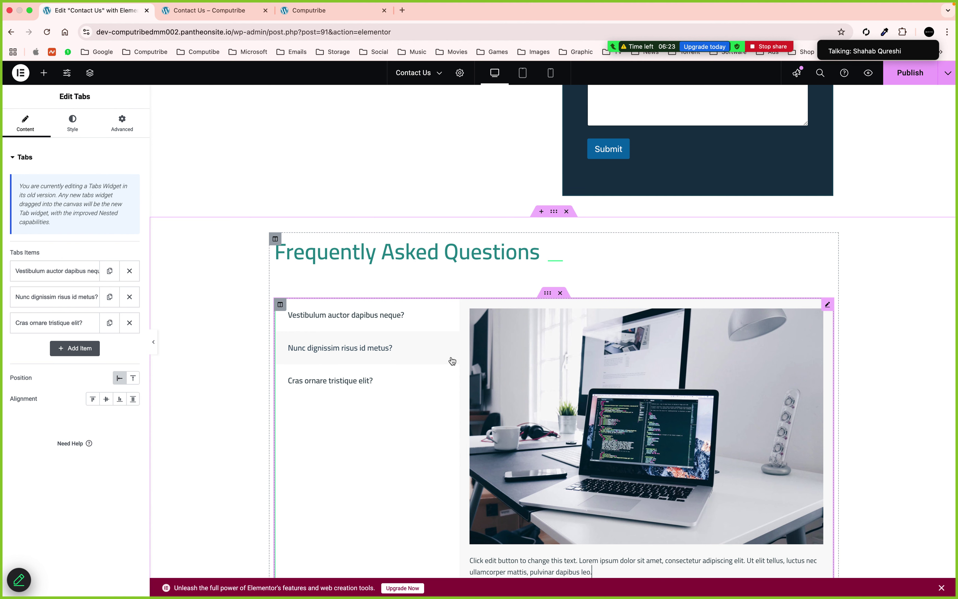
click(79, 301)
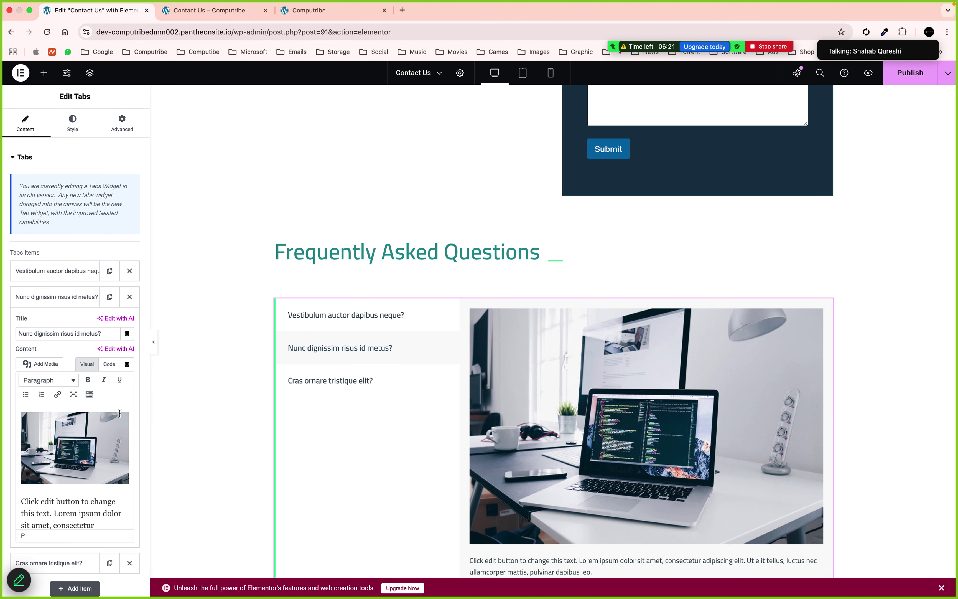
click(120, 422)
click(118, 415)
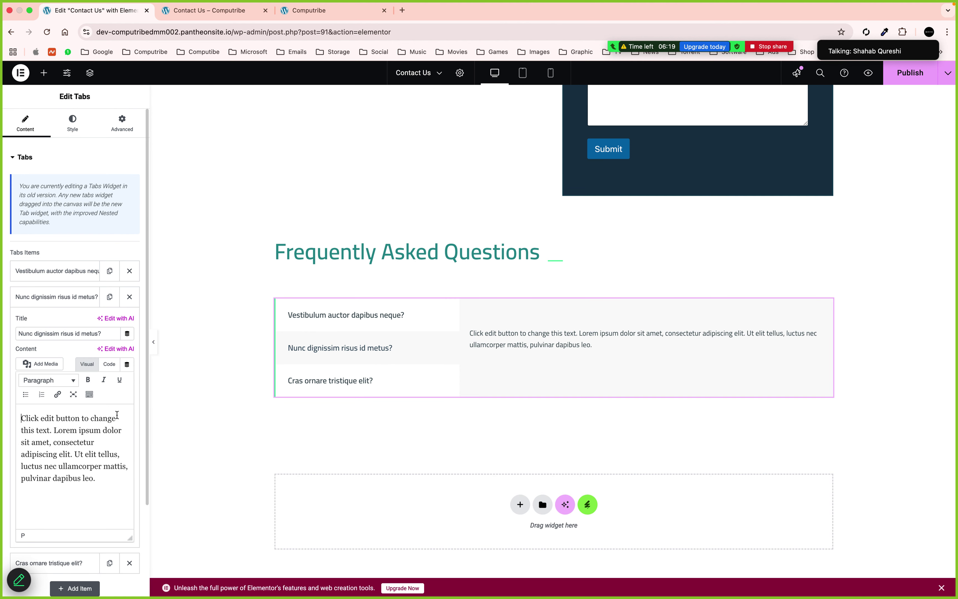
Set the active title color of the Frequently Asked Questions tabs to bright red and check it by switching between the questions
click(334, 382)
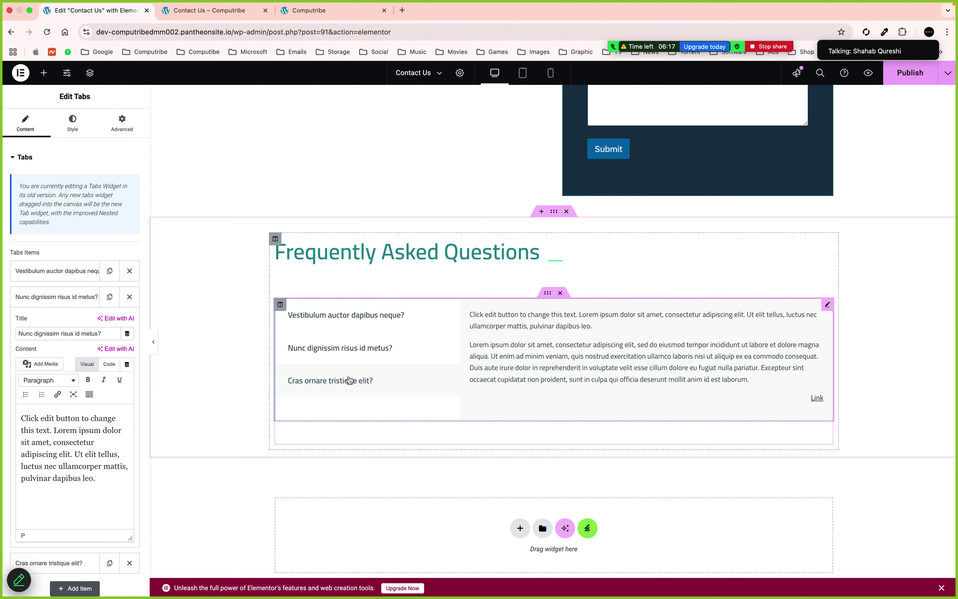
click(350, 349)
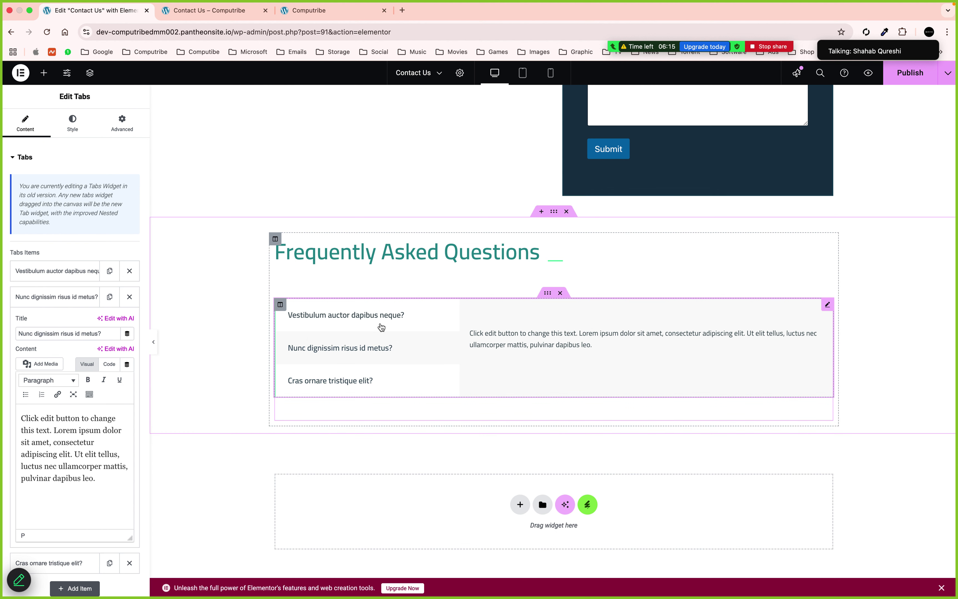
click(73, 122)
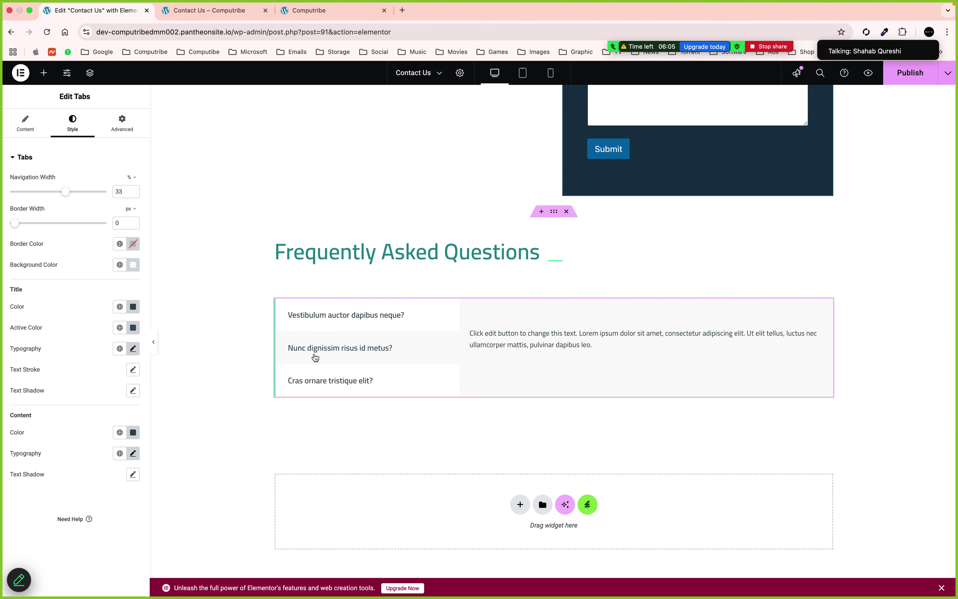
click(133, 328)
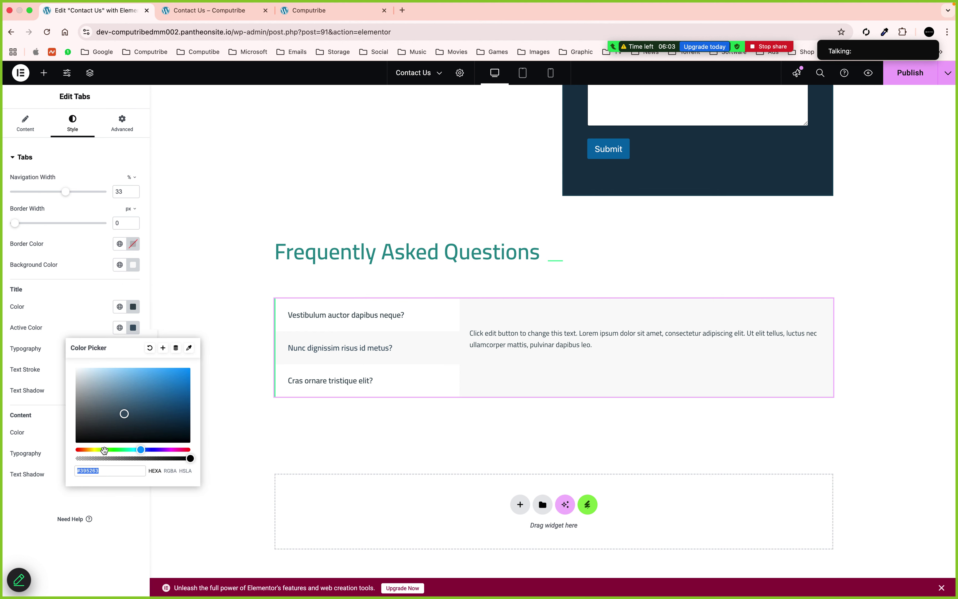
drag(105, 450, 54, 453)
drag(133, 393, 192, 367)
click(130, 550)
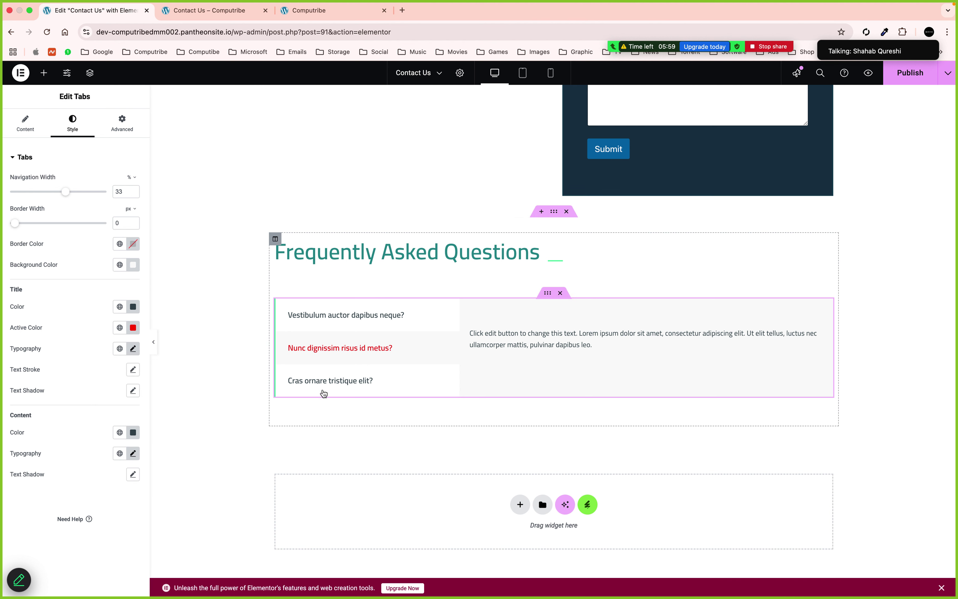
click(328, 391)
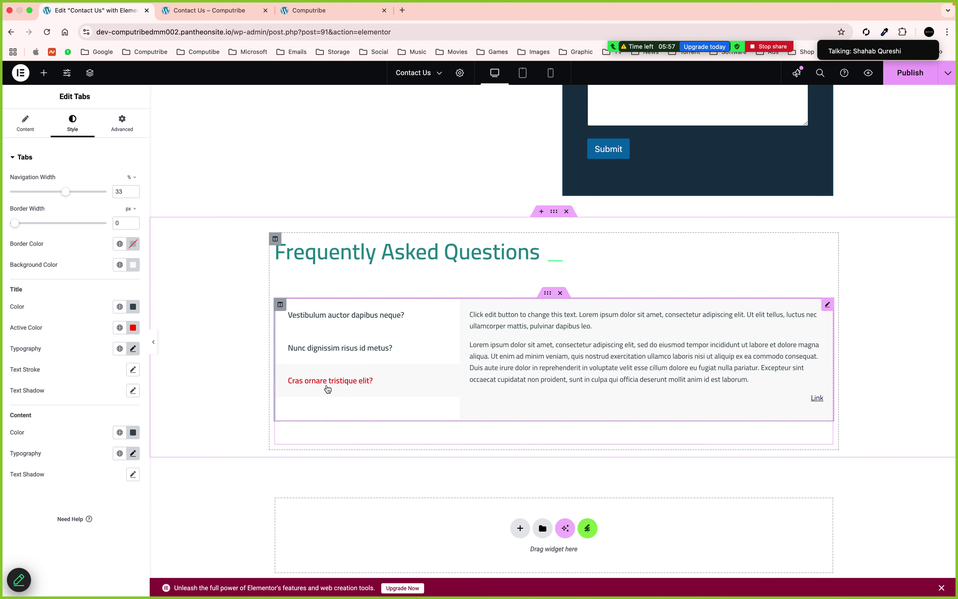
click(359, 329)
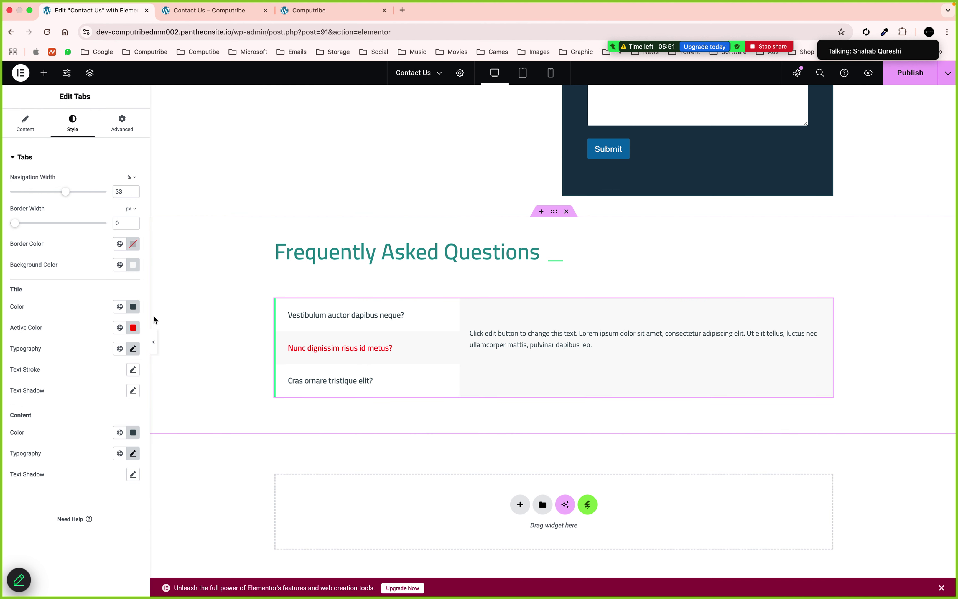
Review the tabs widget's advanced and content settings, and publish the Contact Us page
click(130, 135)
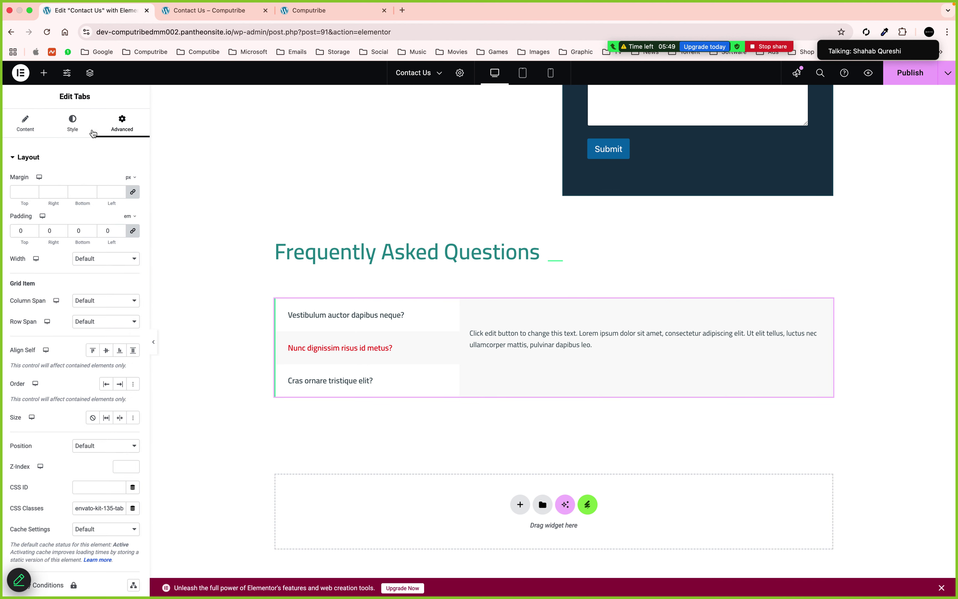
click(38, 128)
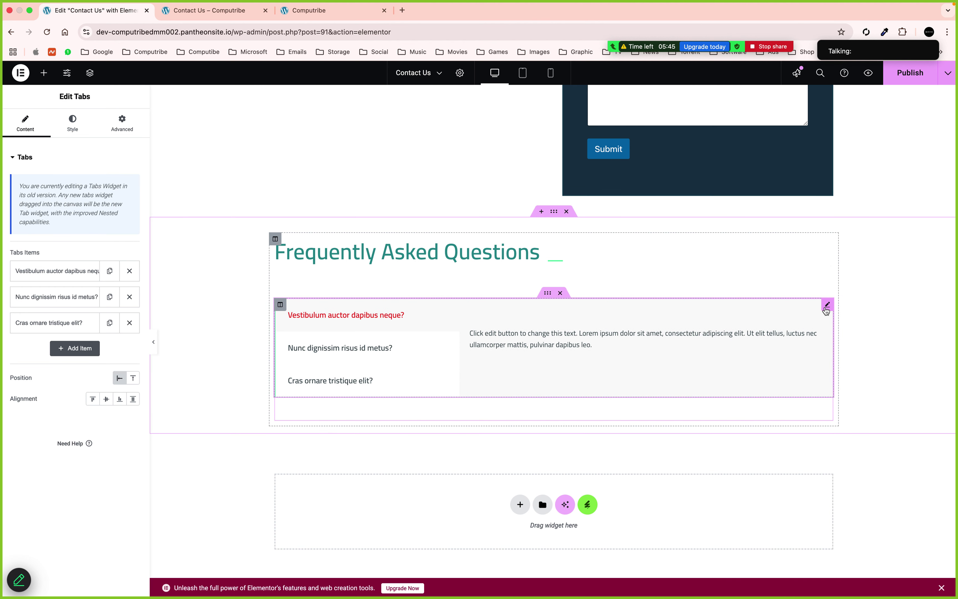
click(918, 67)
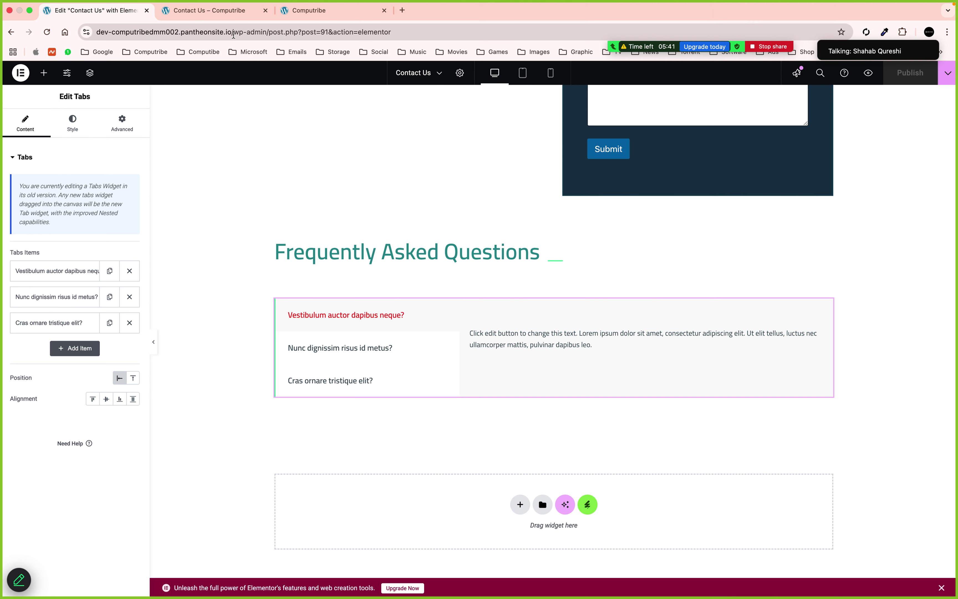
Go to the site's home page, open the Contact page from its navigation, and open that page for editing in Elementor
drag(234, 35, 444, 38)
key(BackSpace)
key(Return)
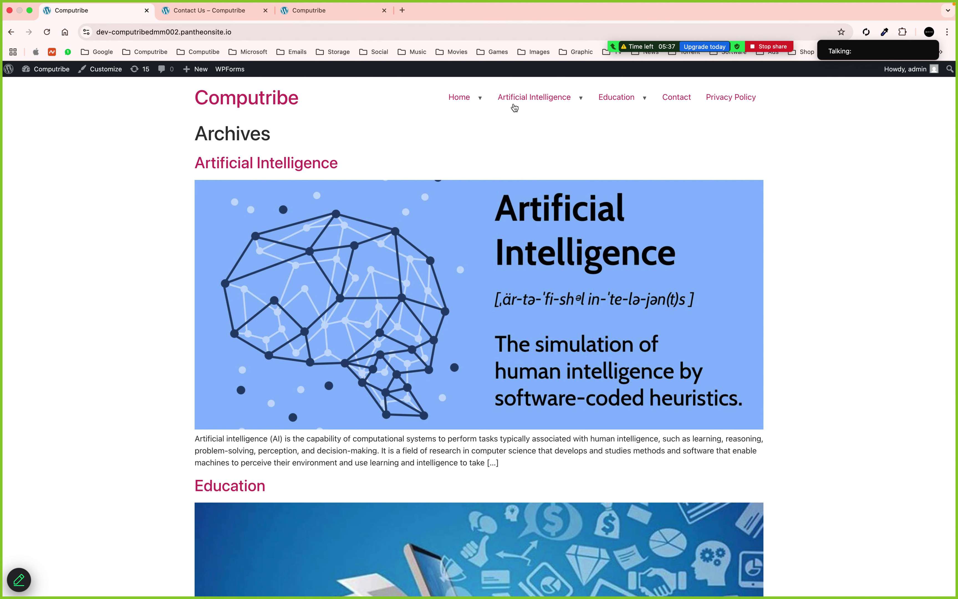
click(677, 99)
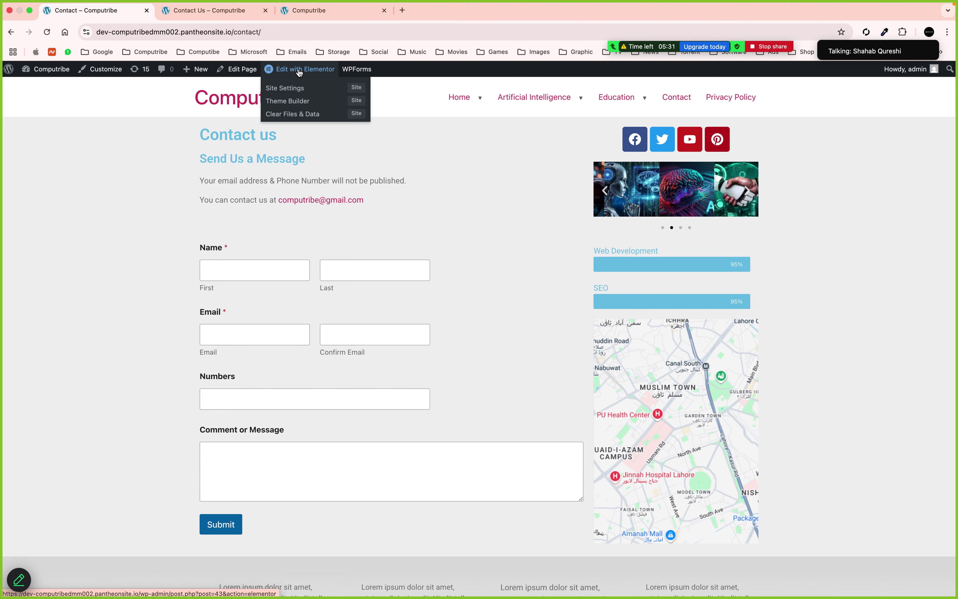
click(300, 70)
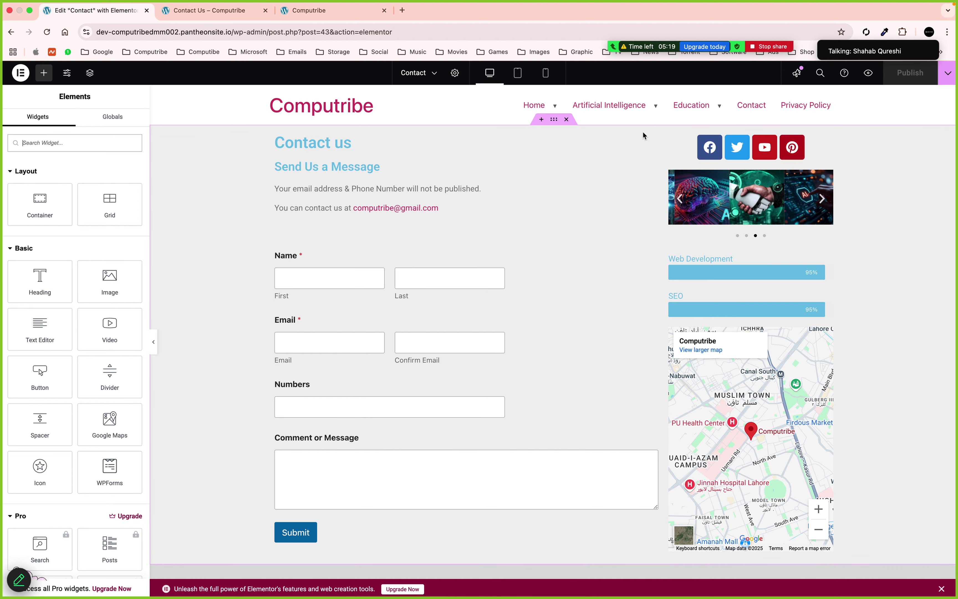
Set the hover link color of the "Contact us" heading to black
click(653, 141)
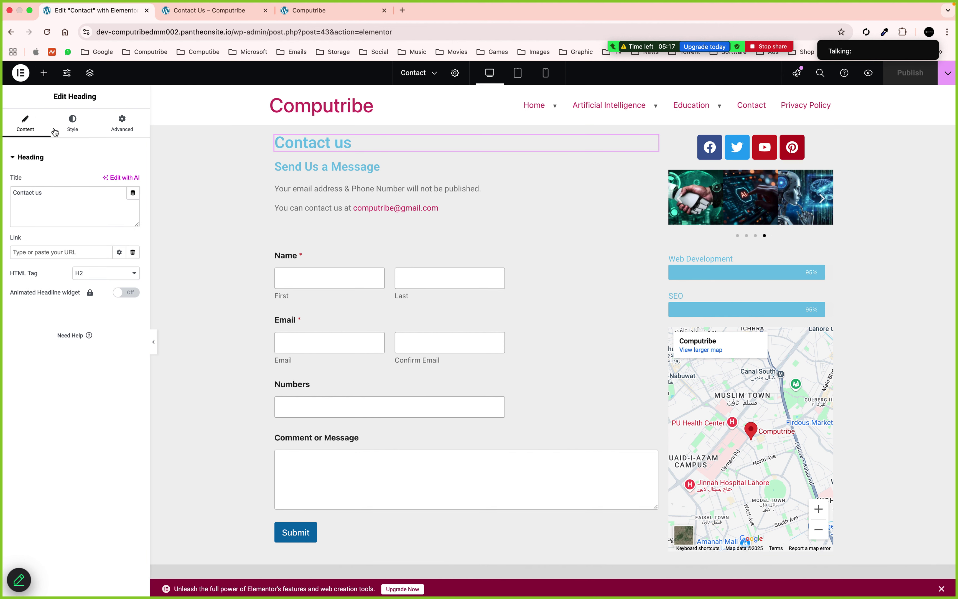
click(72, 122)
click(101, 300)
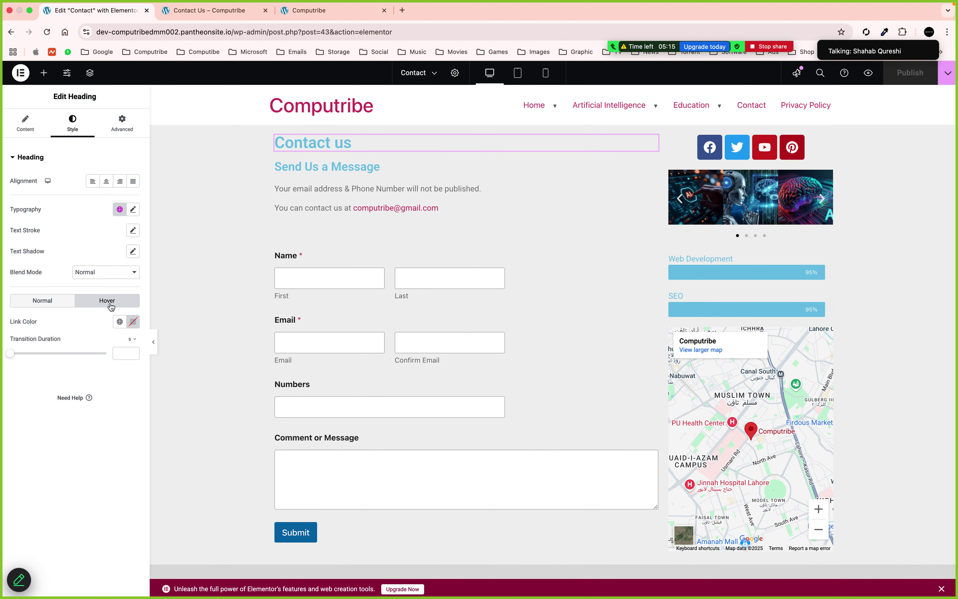
click(133, 321)
drag(128, 376, 31, 458)
click(32, 458)
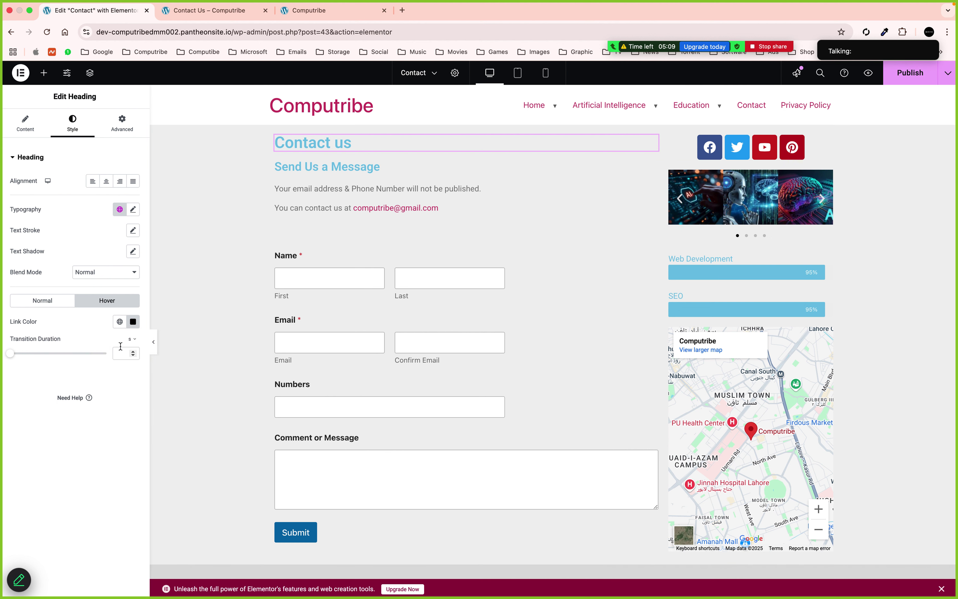
click(120, 322)
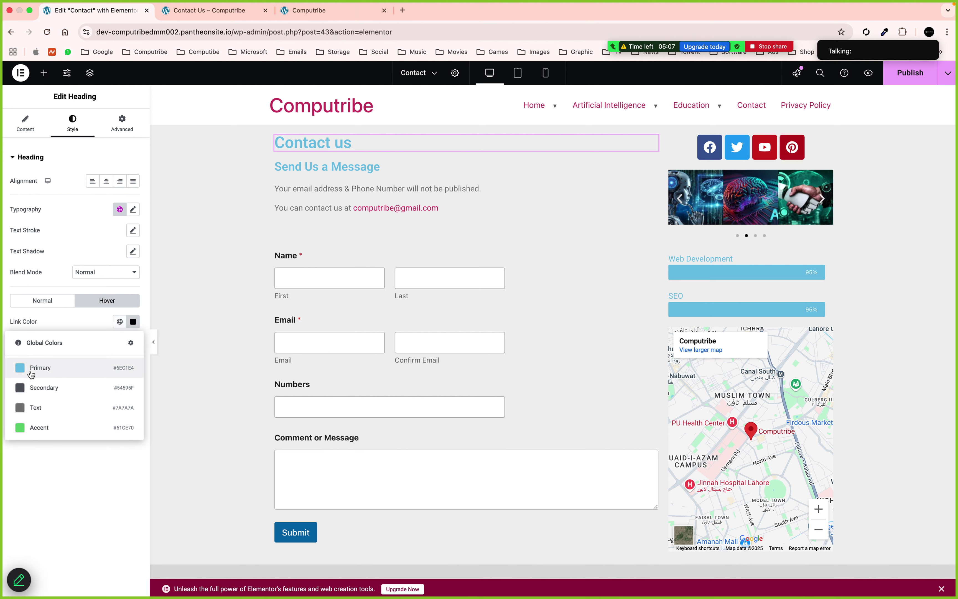
click(29, 389)
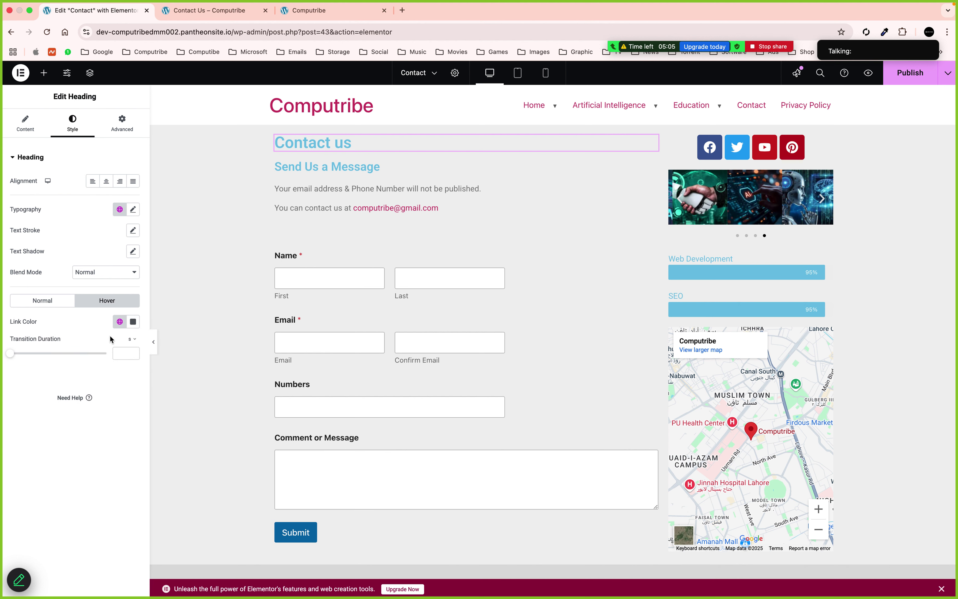
click(133, 321)
click(85, 420)
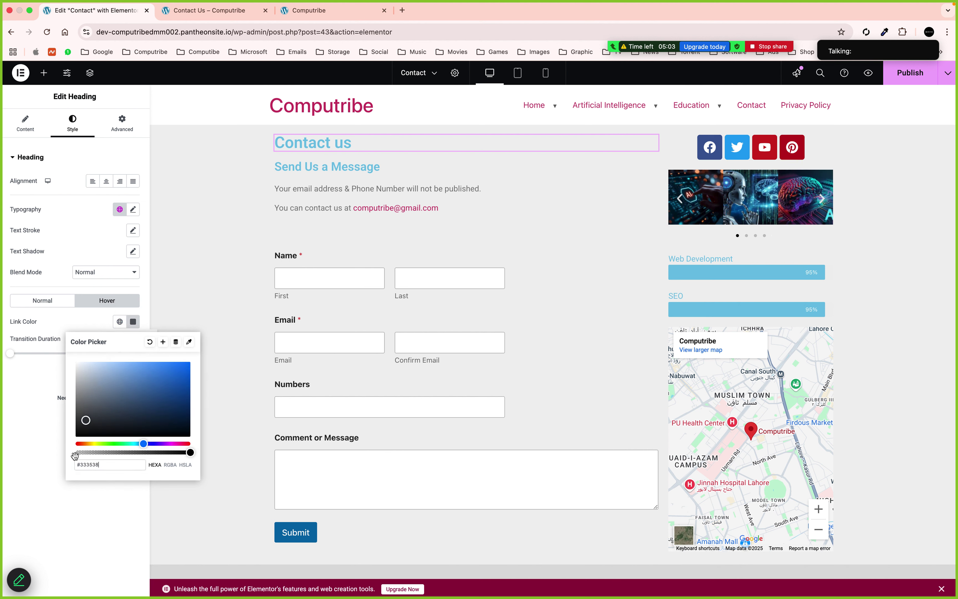
click(19, 462)
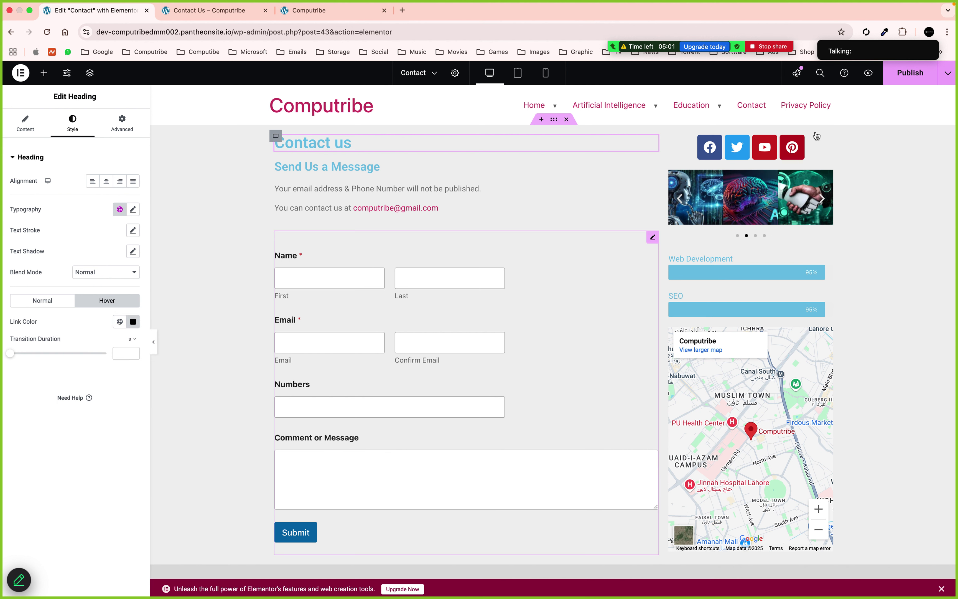
Publish the Contact page and open its live version from the home page to check the "Contact us" heading
click(906, 80)
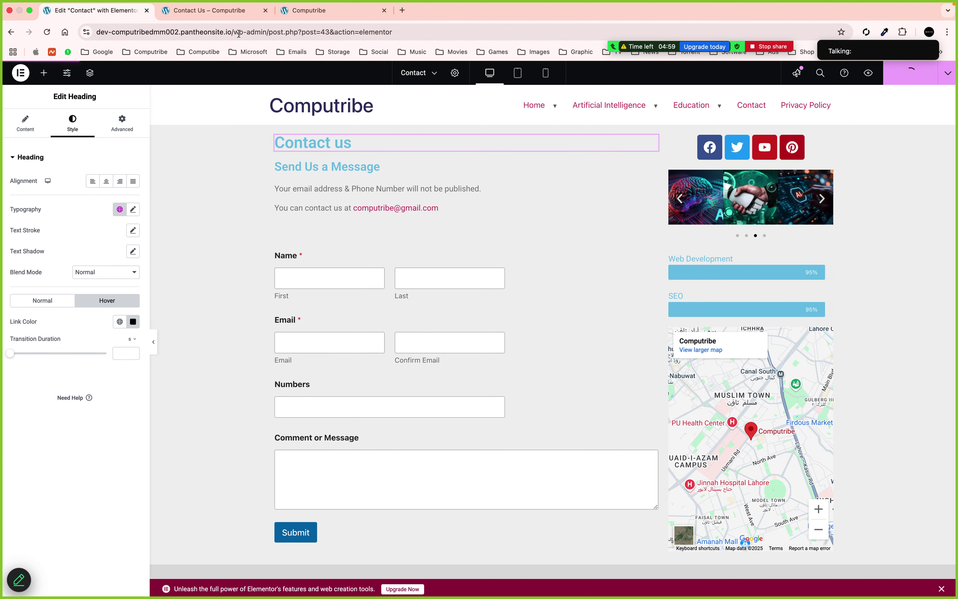
drag(234, 32, 503, 35)
key(BackSpace)
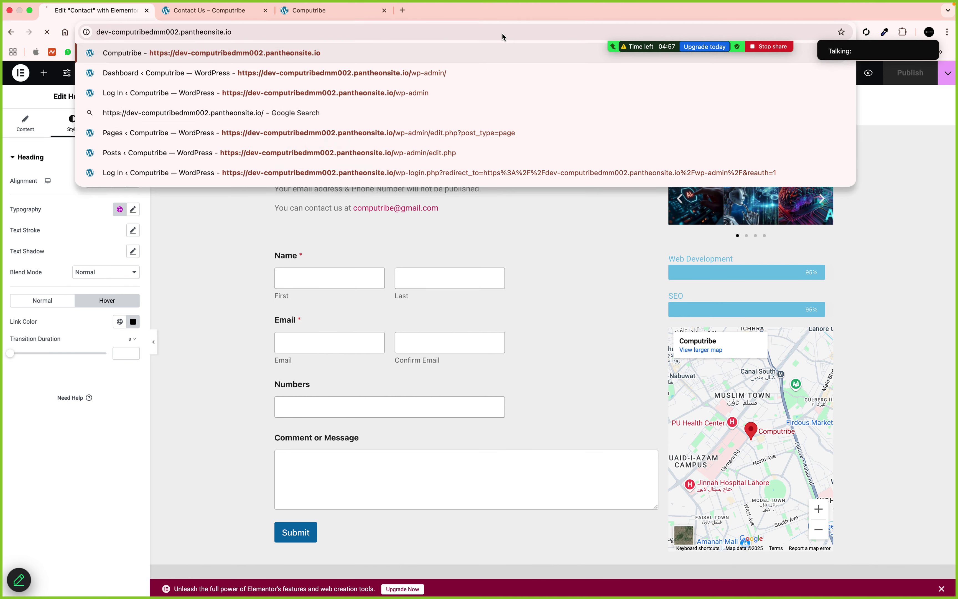
key(Return)
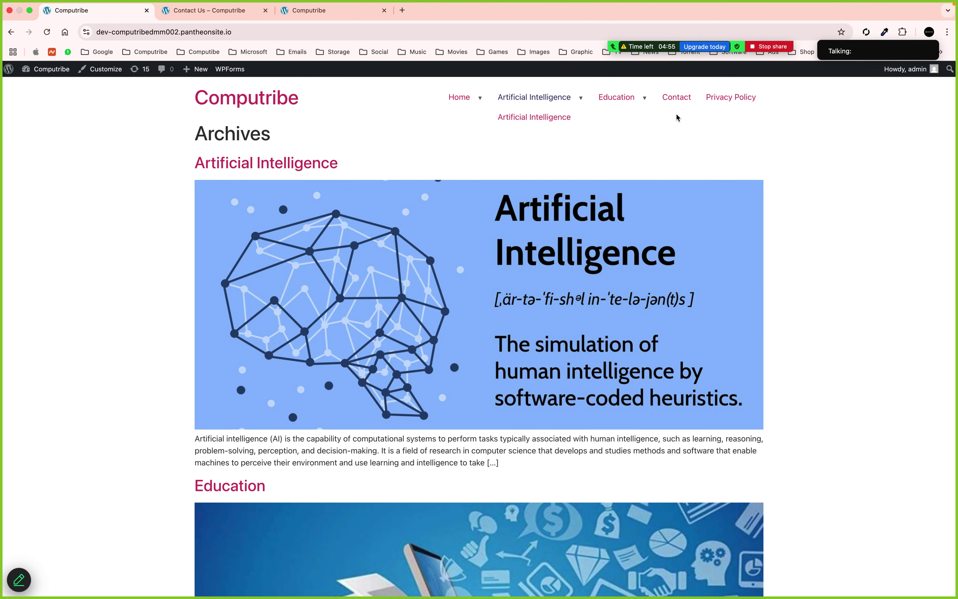
click(676, 108)
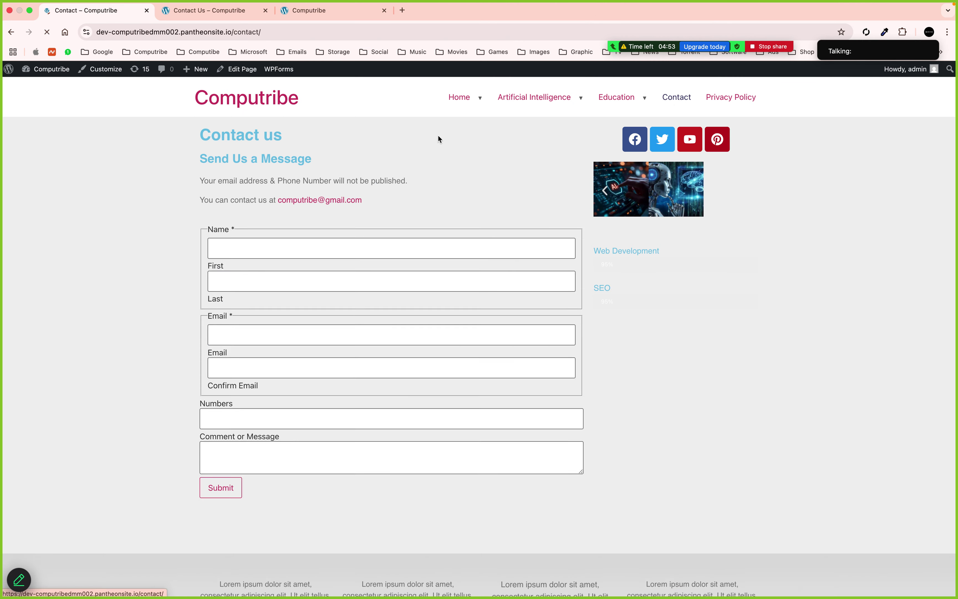
drag(235, 135, 210, 135)
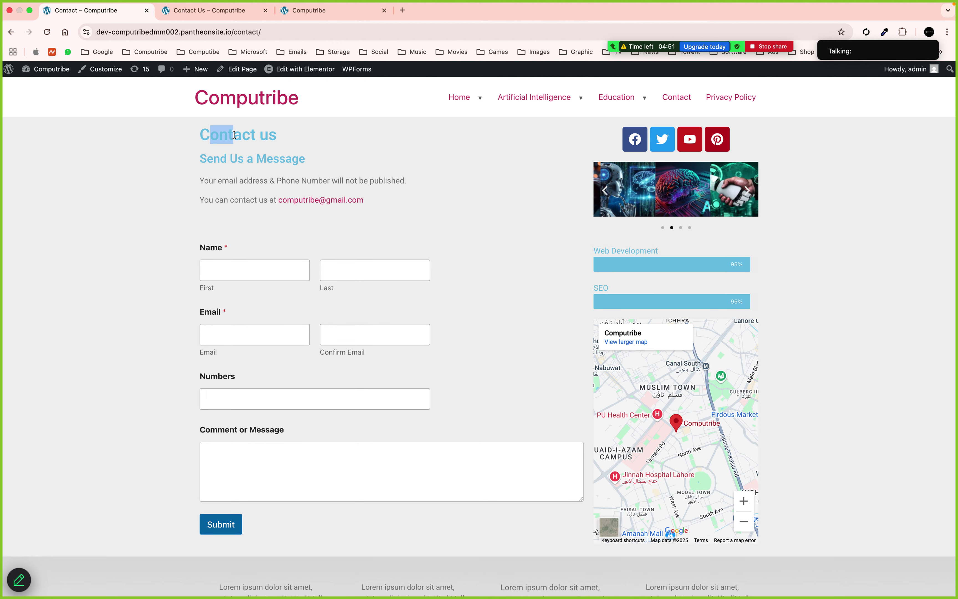
Copy the live Contact page's address and open it in a new Incognito window, continuing past the Pantheon sandbox notice
click(248, 35)
key(super+c)
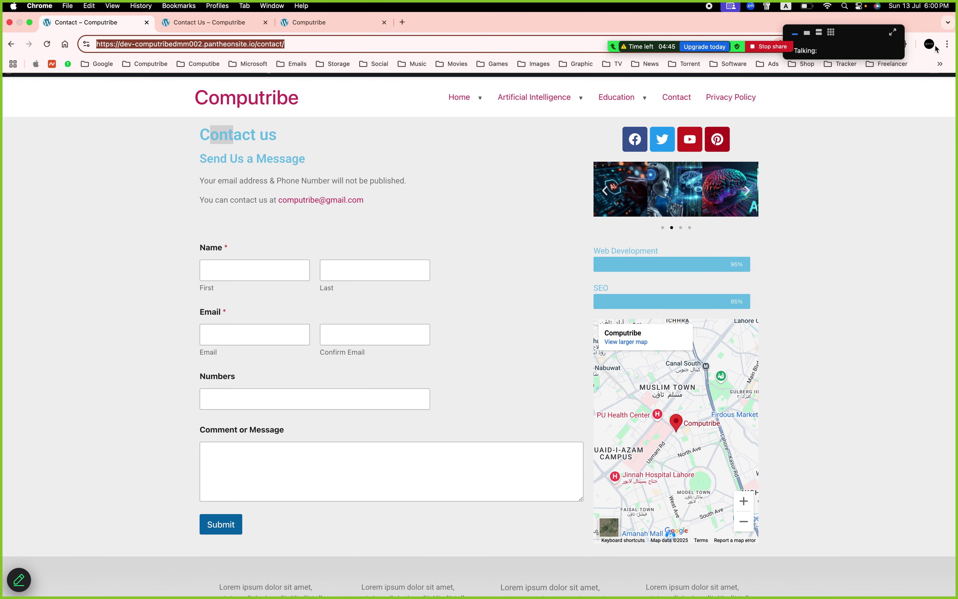
click(929, 44)
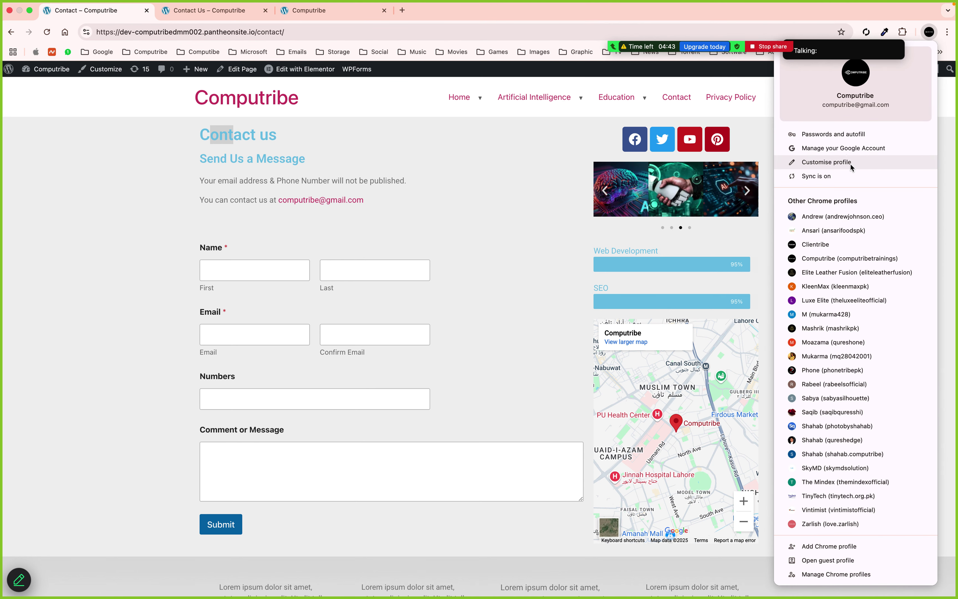
click(948, 35)
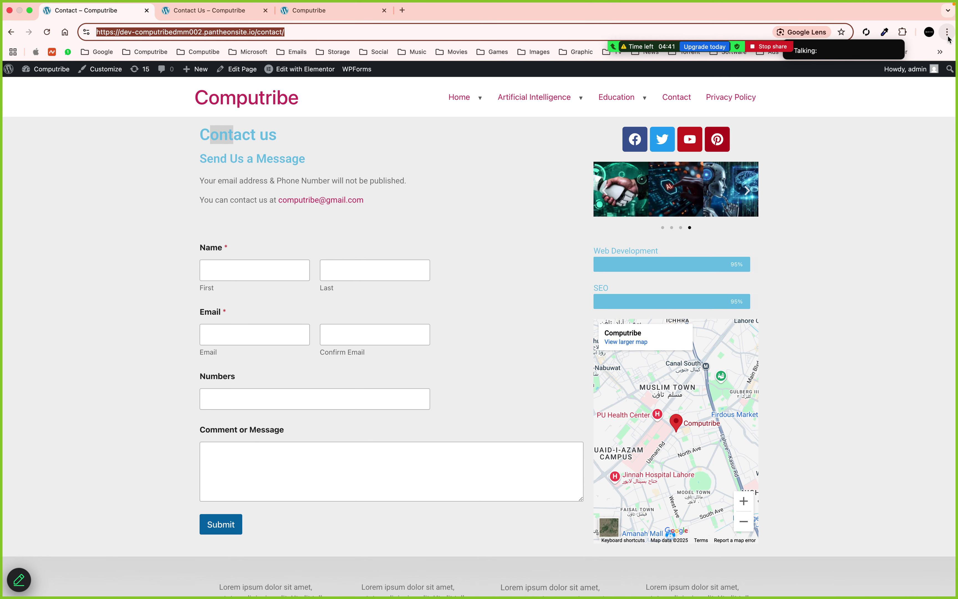
click(948, 35)
click(845, 105)
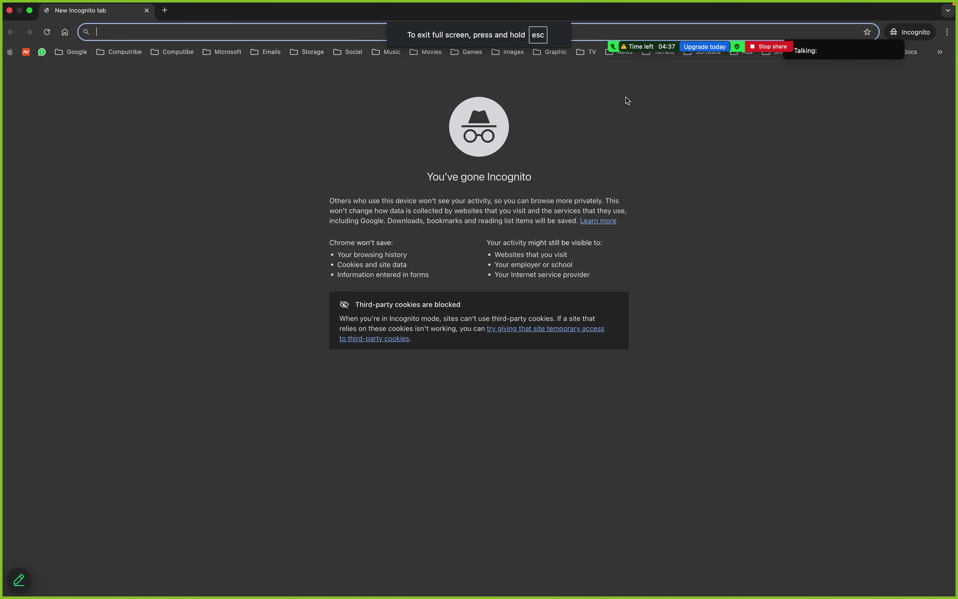
key(super+v)
key(Return)
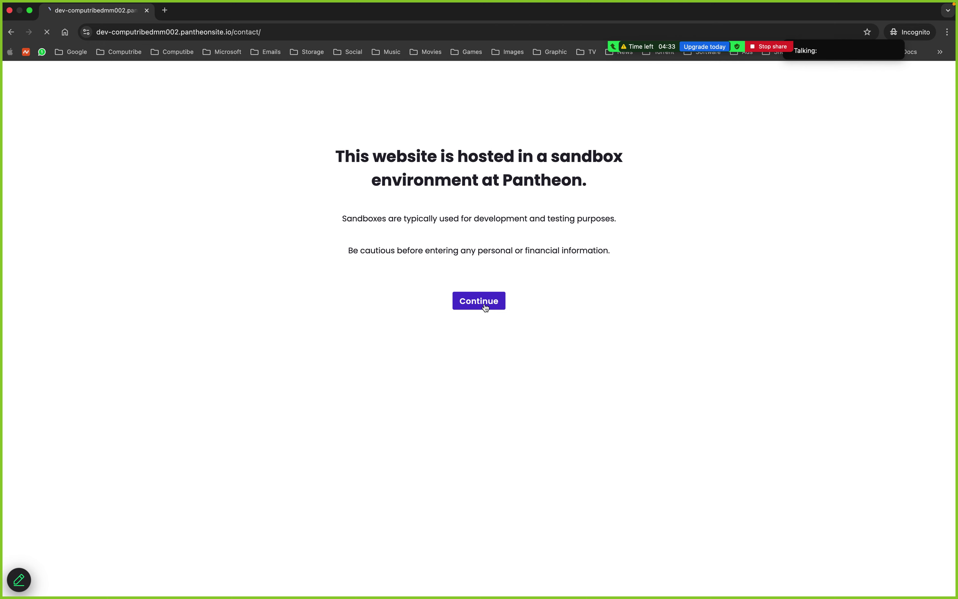
click(486, 307)
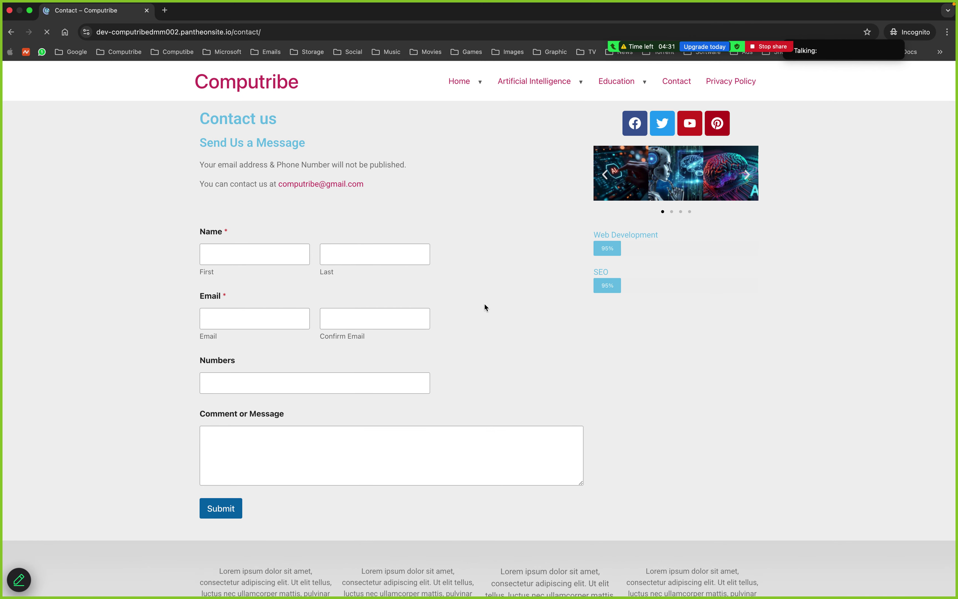
Examine the "Contact us" heading's hover color in the Incognito window and return to the main browser window
mouse_move(271, 121)
mouse_down()
mouse_move(220, 121)
mouse_move(278, 125)
mouse_up()
click(175, 131)
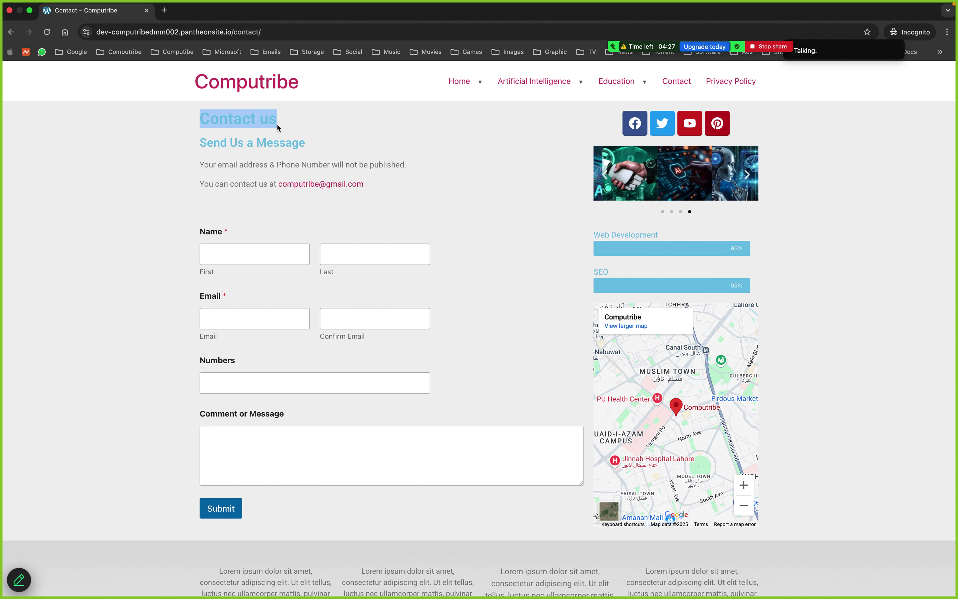
click(238, 126)
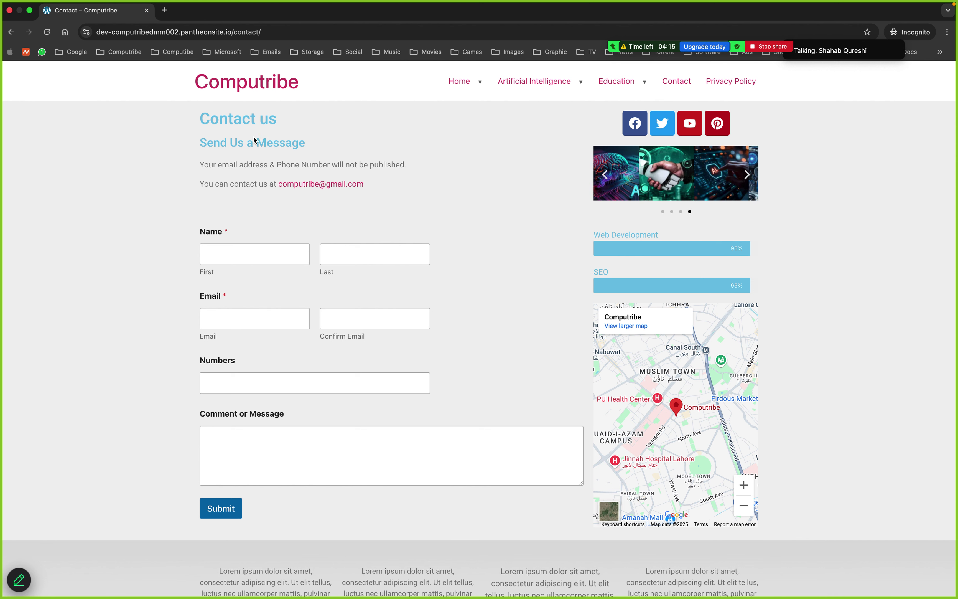
triple_click(221, 123)
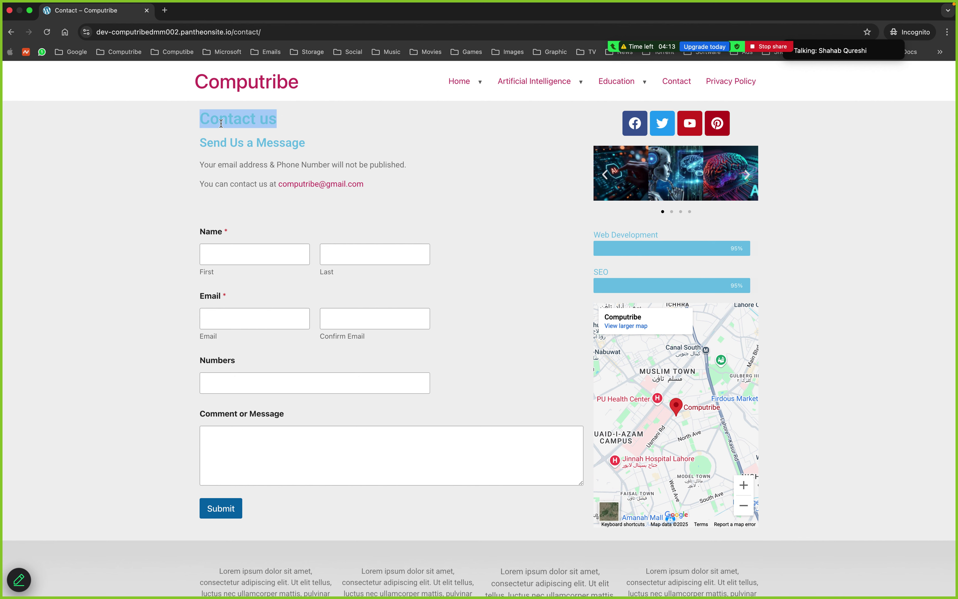
key(ctrl+Left)
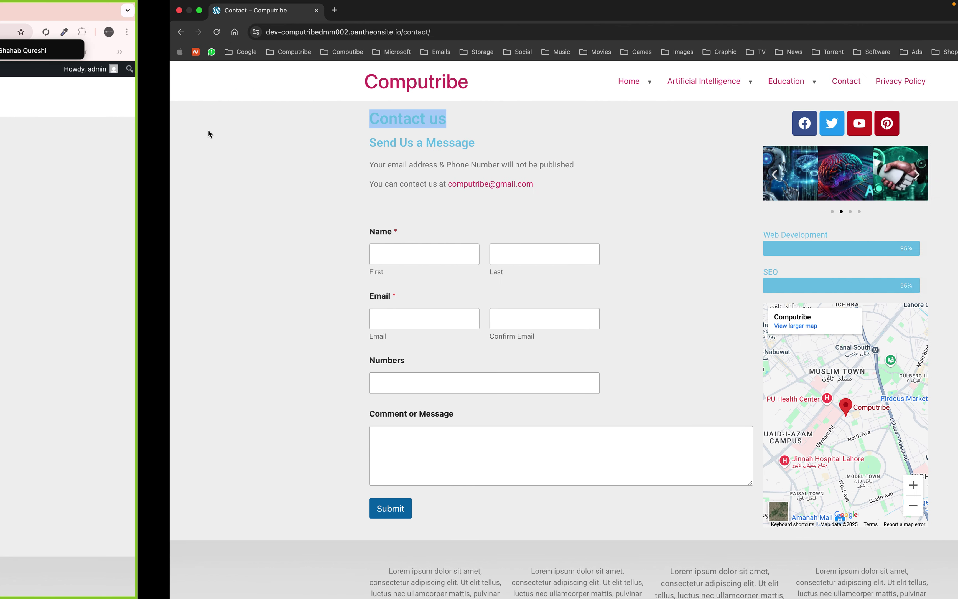
Return to the main browser window, open the Zoom meeting chat to read its earlier messages, and close the chat
click(130, 244)
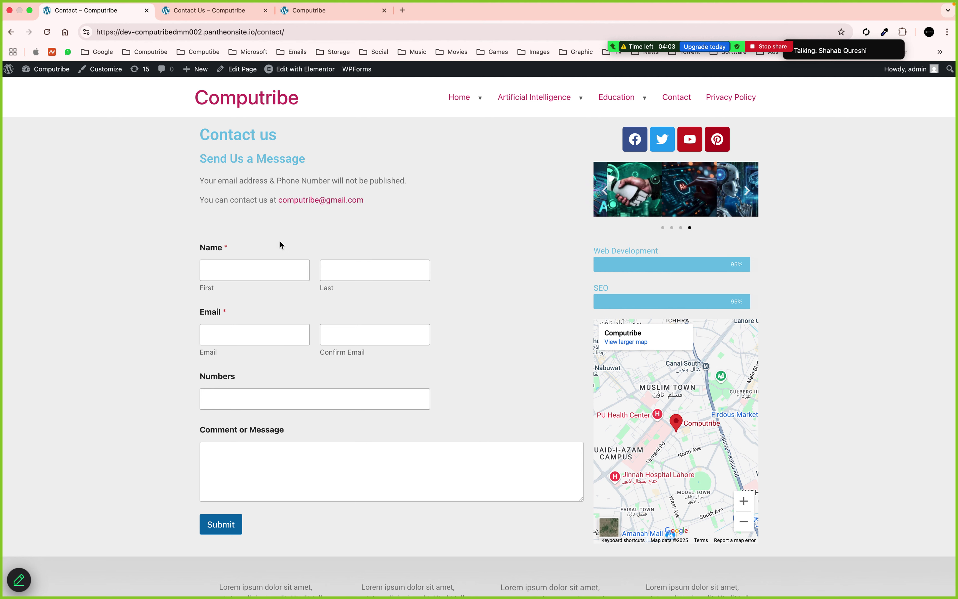
mouse_move(656, 45)
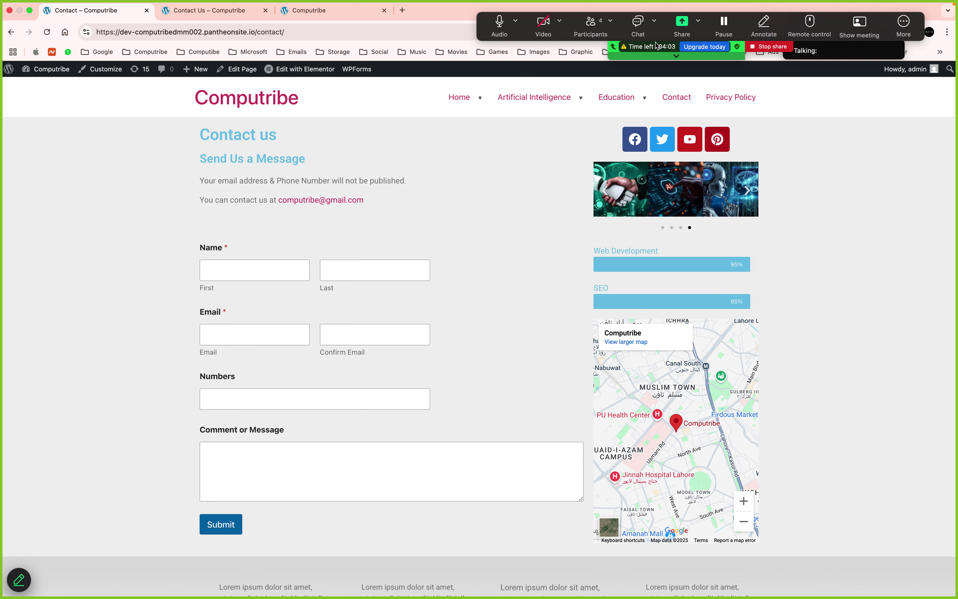
click(633, 31)
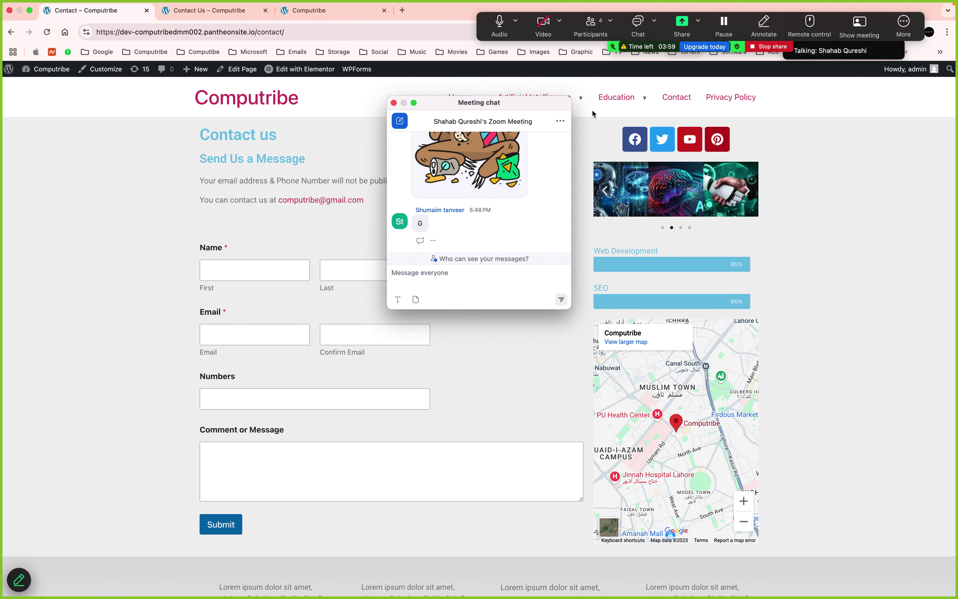
scroll(521, 188, up, 3)
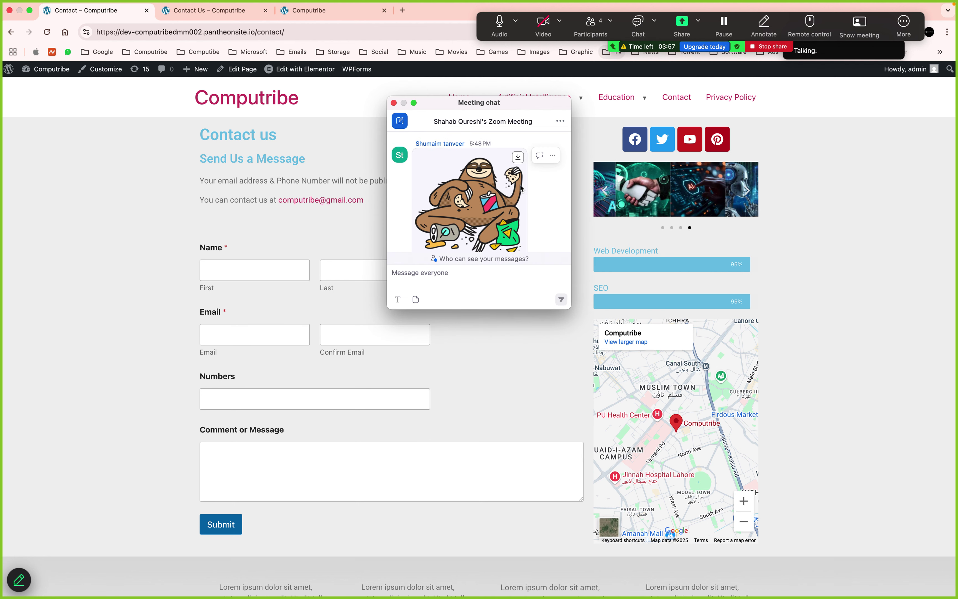
click(393, 103)
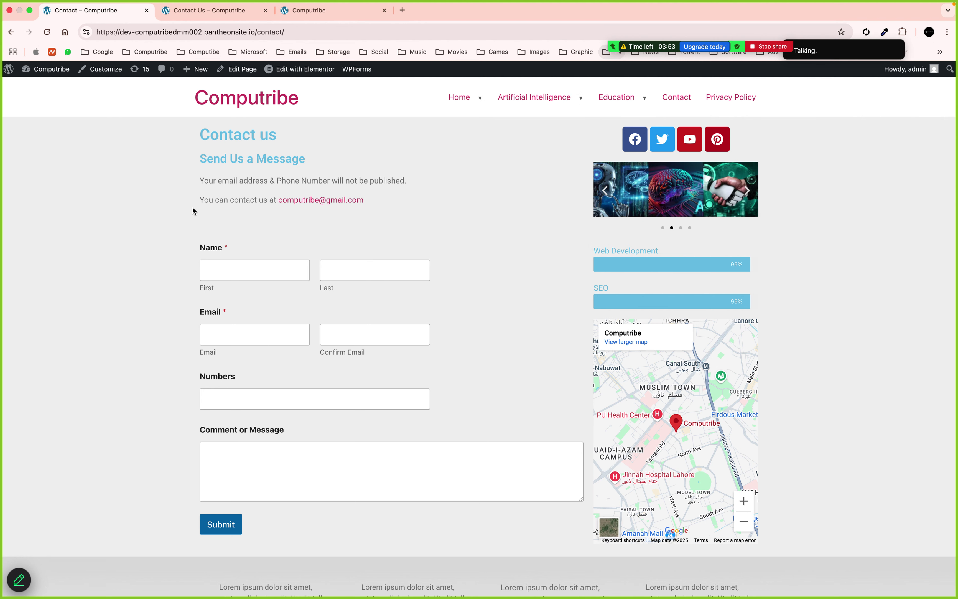
Reopen the Zoom meeting chat, read the newest message, view the participant chat permission options and return to the live Contact page
click(638, 24)
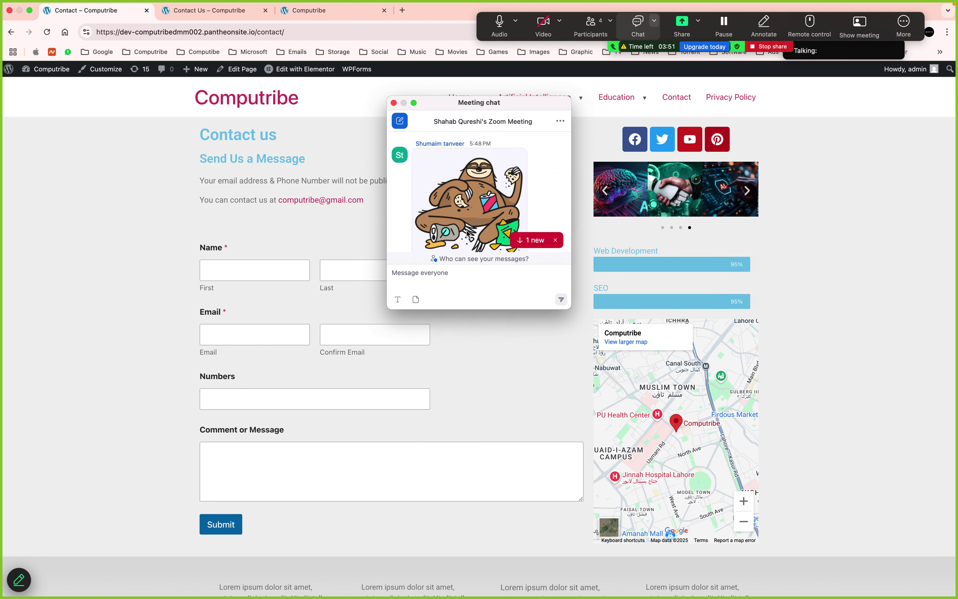
scroll(467, 234, down, 5)
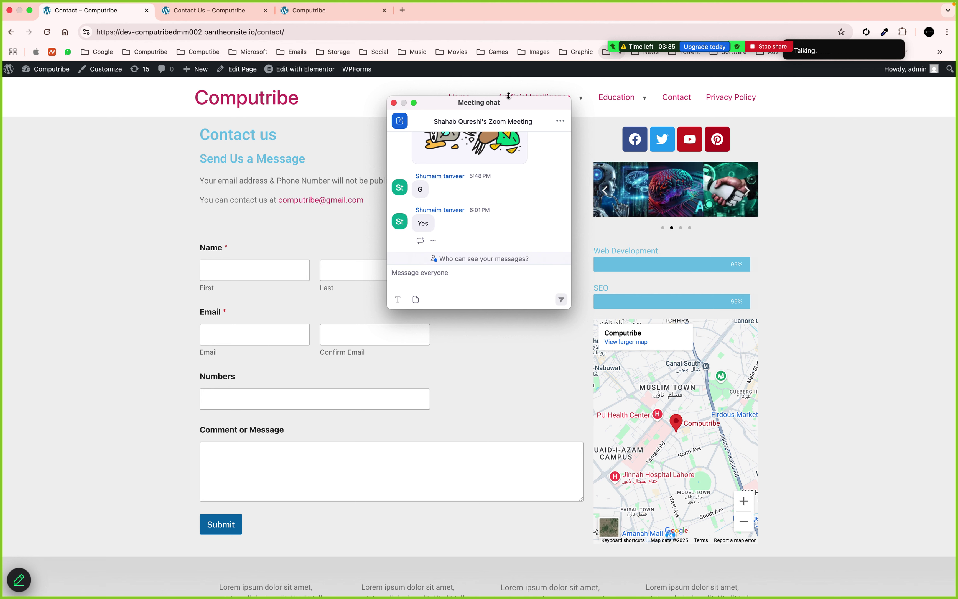
click(557, 120)
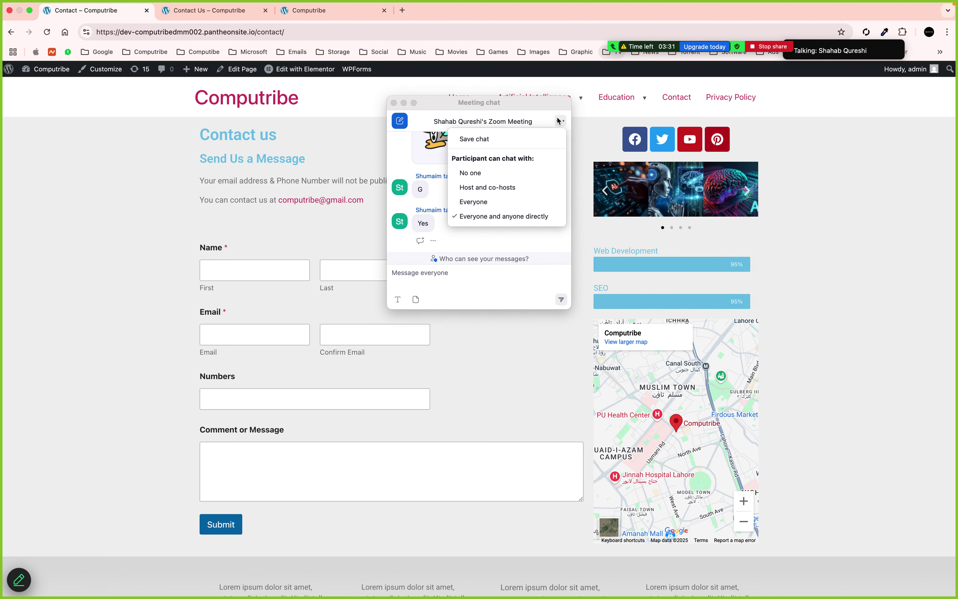
click(557, 118)
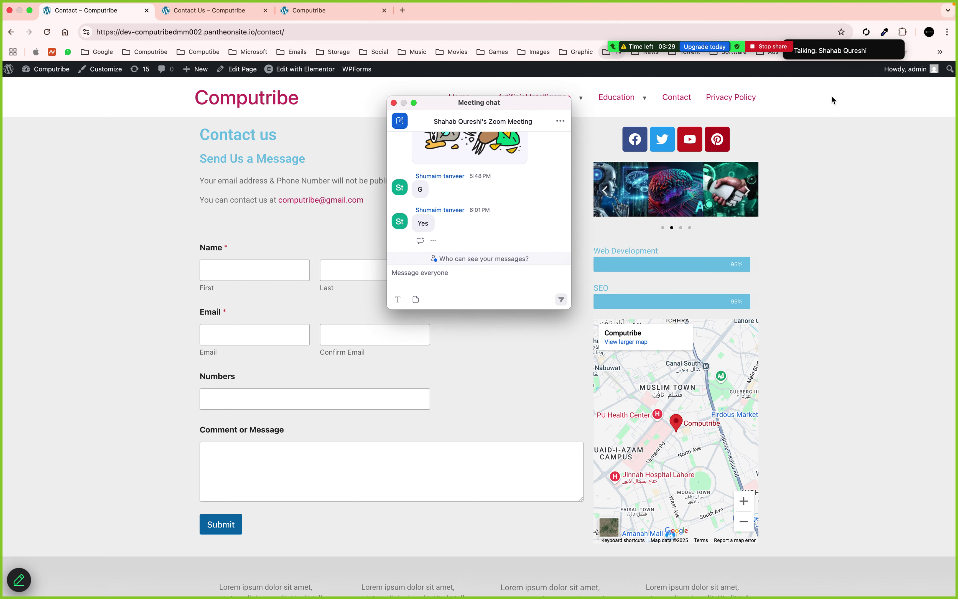
click(857, 144)
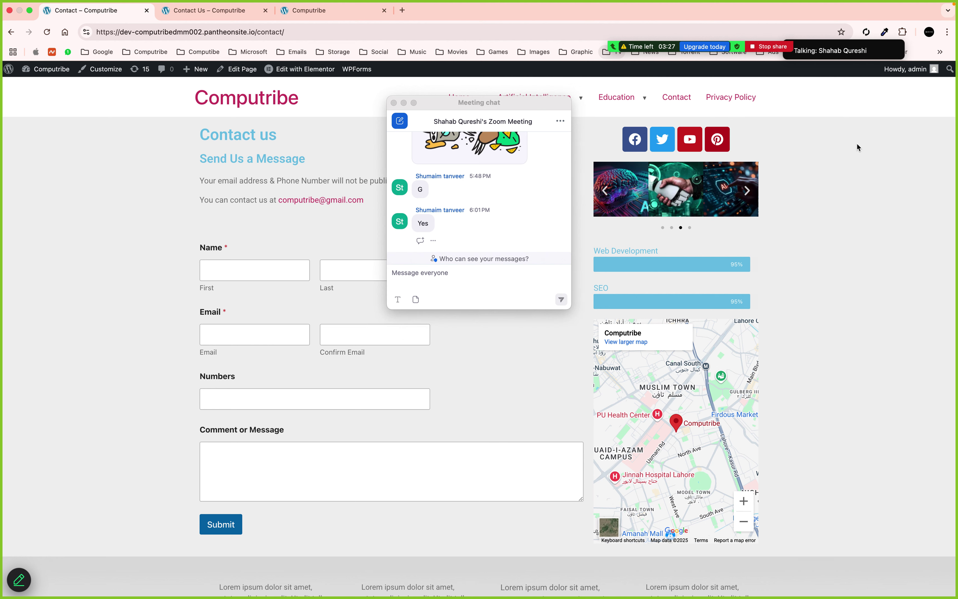